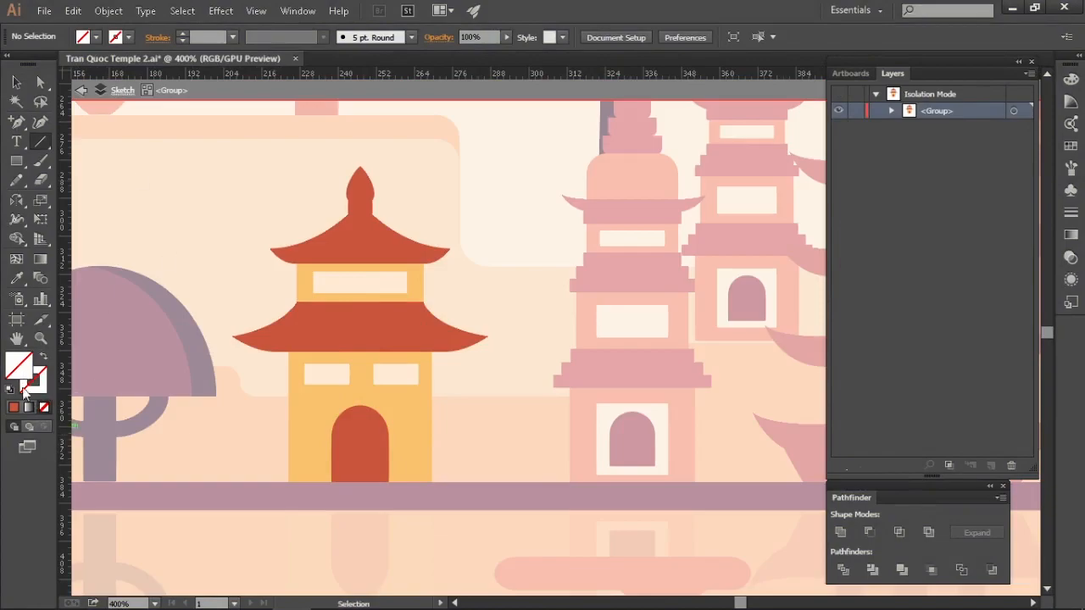
Draw a black rectangle without a stroke covering the left half of the small yellow temple
{"action": "left_click", "coordinate": [904, 89]}
{"action": "left_click", "coordinate": [895, 89]}
{"action": "left_click", "coordinate": [1034, 68]}
{"action": "key", "text": "m"}
{"action": "left_click_drag", "start_coordinate": [331, 508], "coordinate": [225, 510]}
{"action": "key", "text": "v"}
{"action": "left_click", "coordinate": [493, 418]}
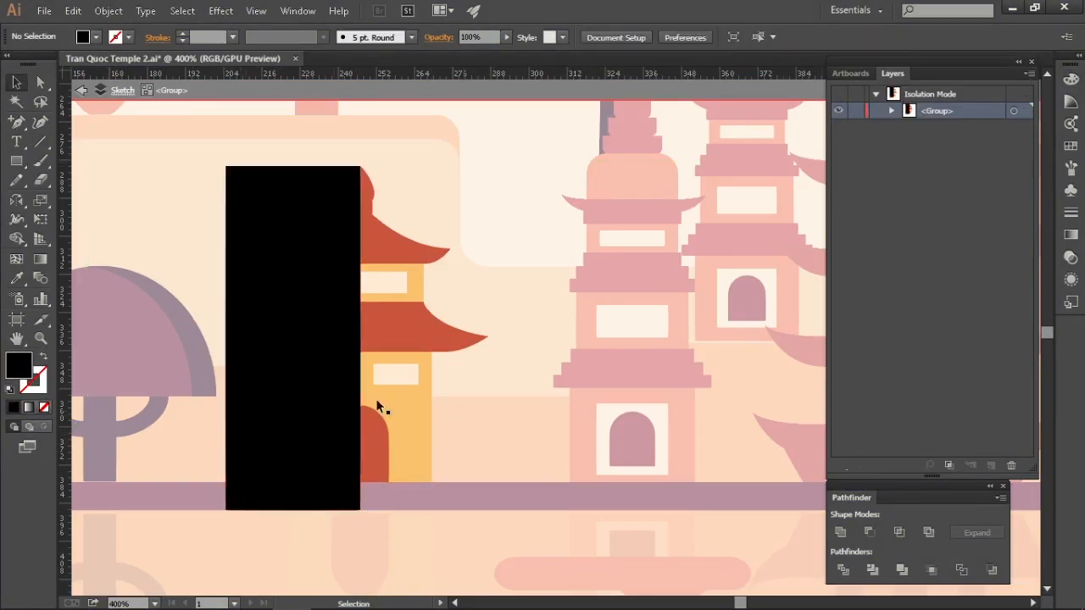
Lower the black rectangle's opacity to 20% and leave the temple group's isolation
{"action": "left_click", "coordinate": [296, 389]}
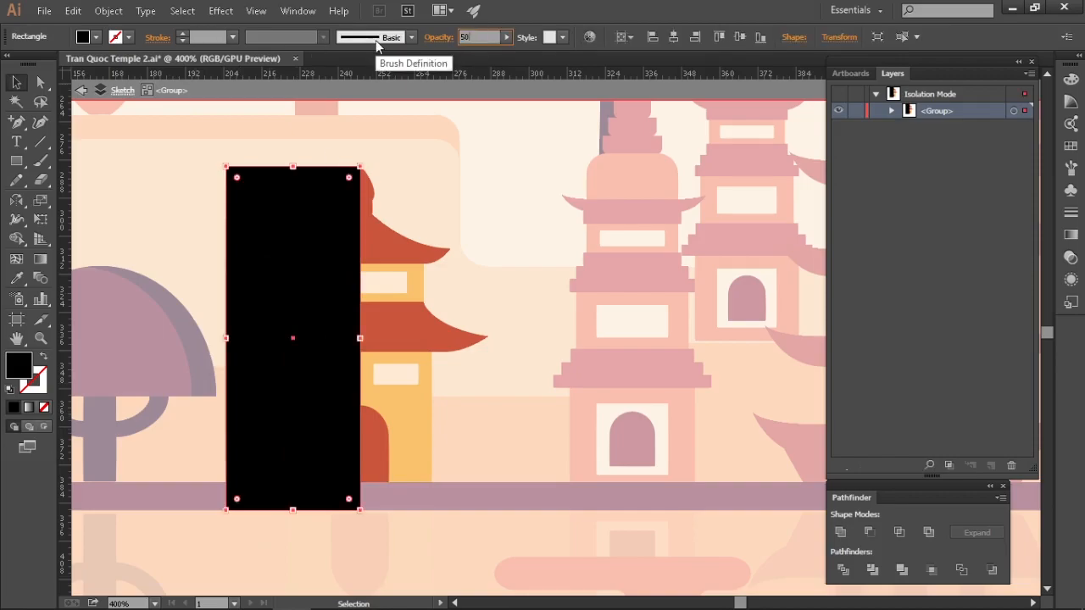
{"action": "type", "text": "50"}
{"action": "key", "text": "Return"}
{"action": "left_click", "coordinate": [518, 237]}
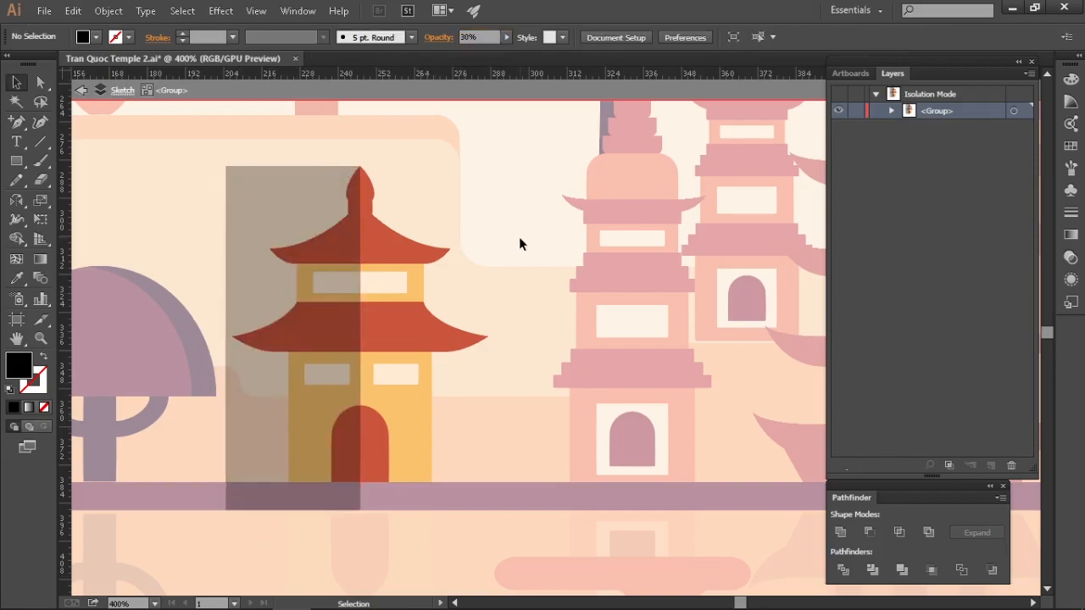
{"action": "double_click", "coordinate": [517, 244]}
{"action": "key", "text": "ctrl+minus"}
{"action": "left_click", "coordinate": [331, 305]}
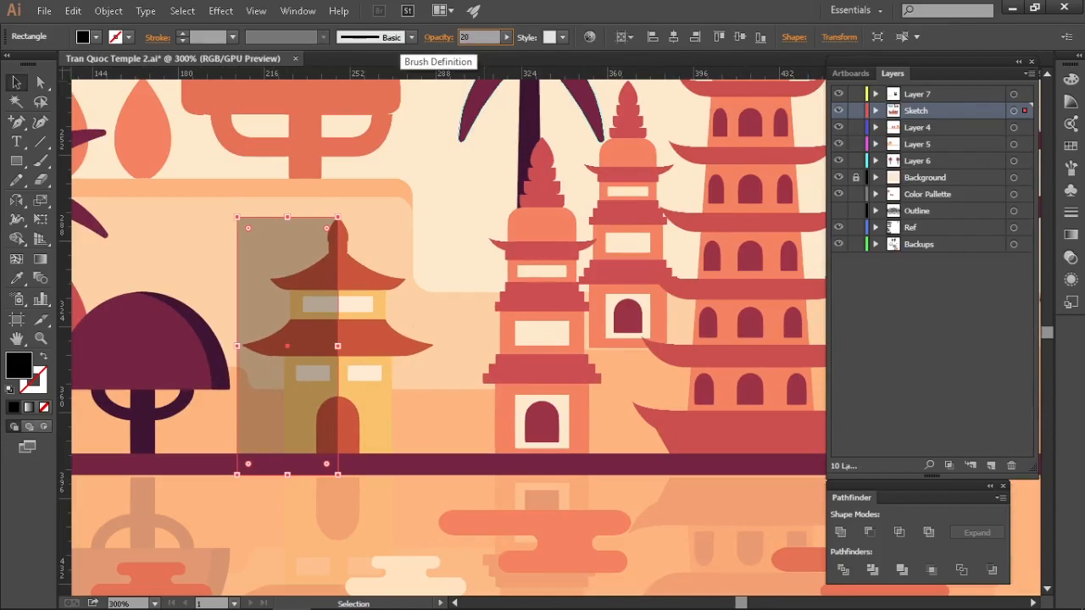
{"action": "key", "text": "Return"}
{"action": "left_click", "coordinate": [452, 221]}
Trim the black shading shape to the left half of the temple's silhouette and set its opacity to 15%
{"action": "key", "text": "ctrl+plus"}
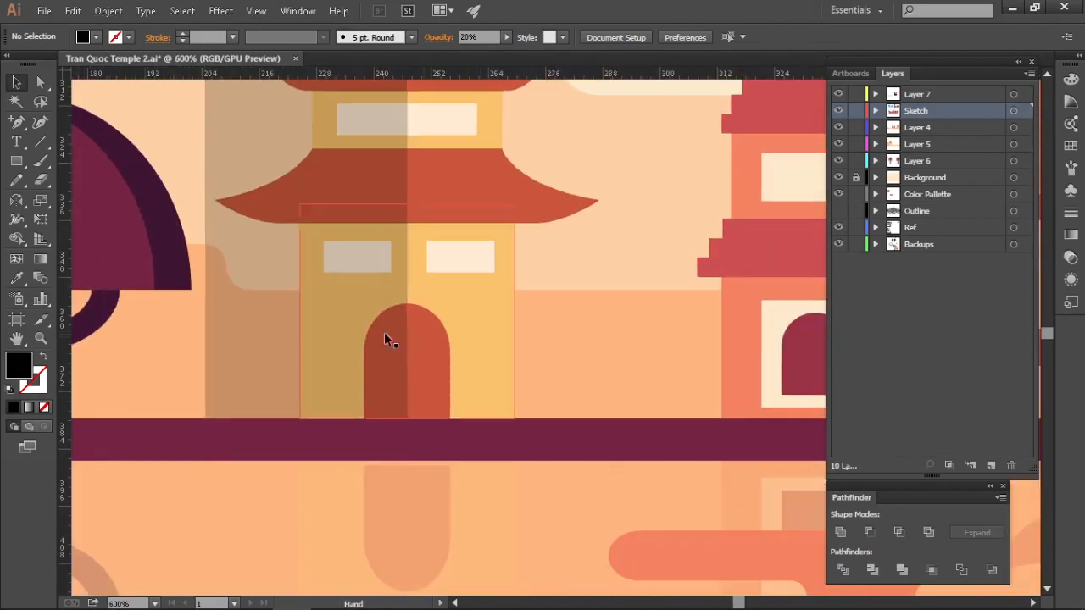
{"action": "double_click", "coordinate": [356, 341]}
{"action": "left_click", "coordinate": [334, 262]}
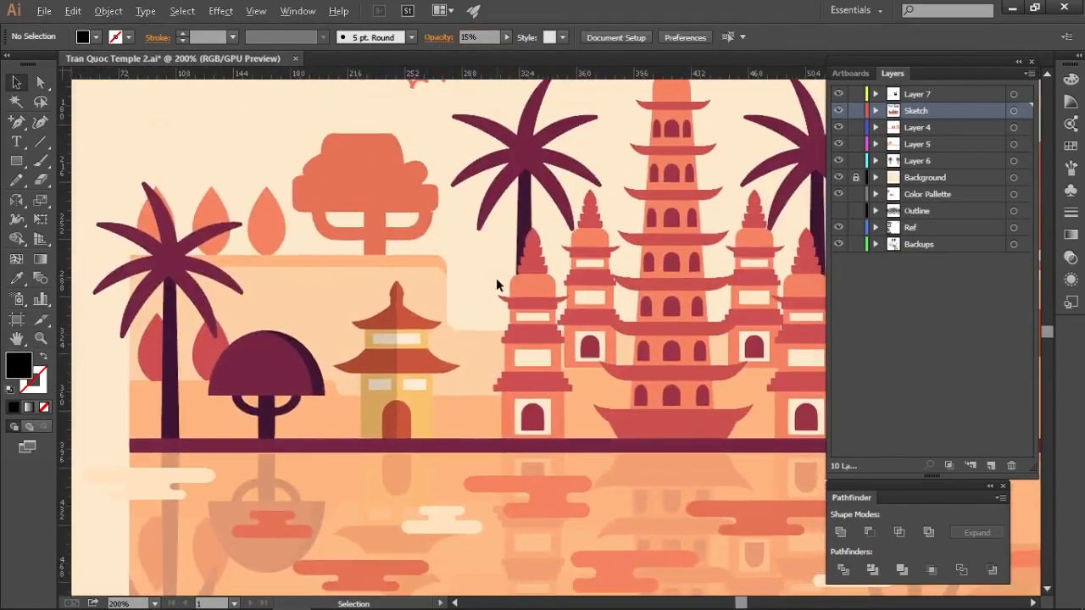
Recolour the temple's shading shape with the red sampled from the roof and set its opacity to 30%
{"action": "scroll", "coordinate": [391, 407], "scroll_direction": "up", "scroll_amount": 1}
{"action": "left_click", "coordinate": [364, 390]}
{"action": "scroll", "coordinate": [459, 417], "scroll_direction": "up", "scroll_amount": 2}
{"action": "left_click_drag", "start_coordinate": [455, 384], "coordinate": [463, 436]}
{"action": "key", "text": "i"}
{"action": "left_click", "coordinate": [424, 306]}
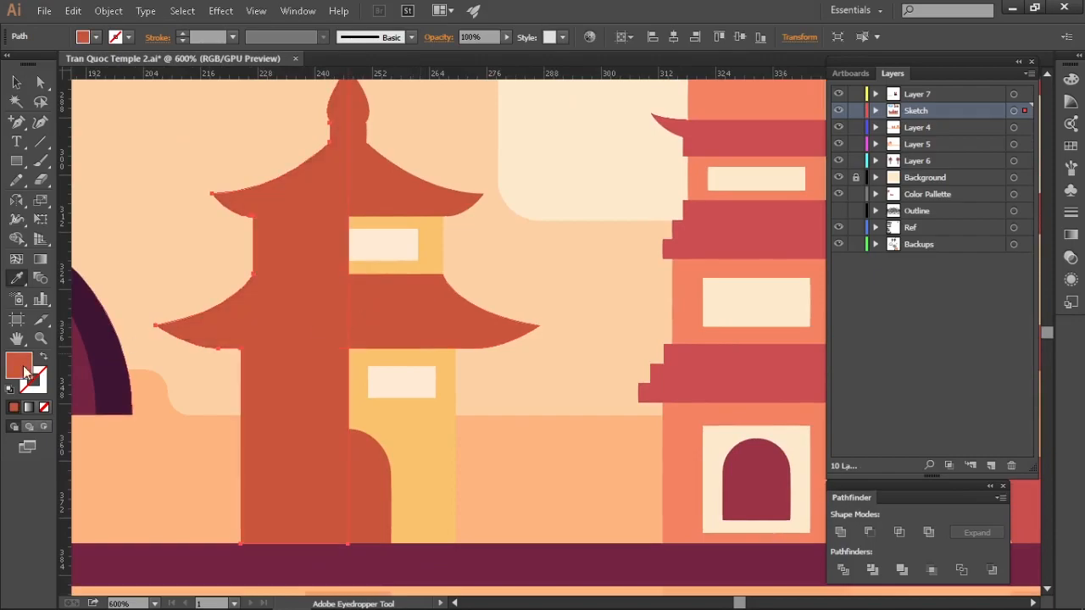
{"action": "type", "text": "15"}
{"action": "key", "text": "Return"}
{"action": "key", "text": "v"}
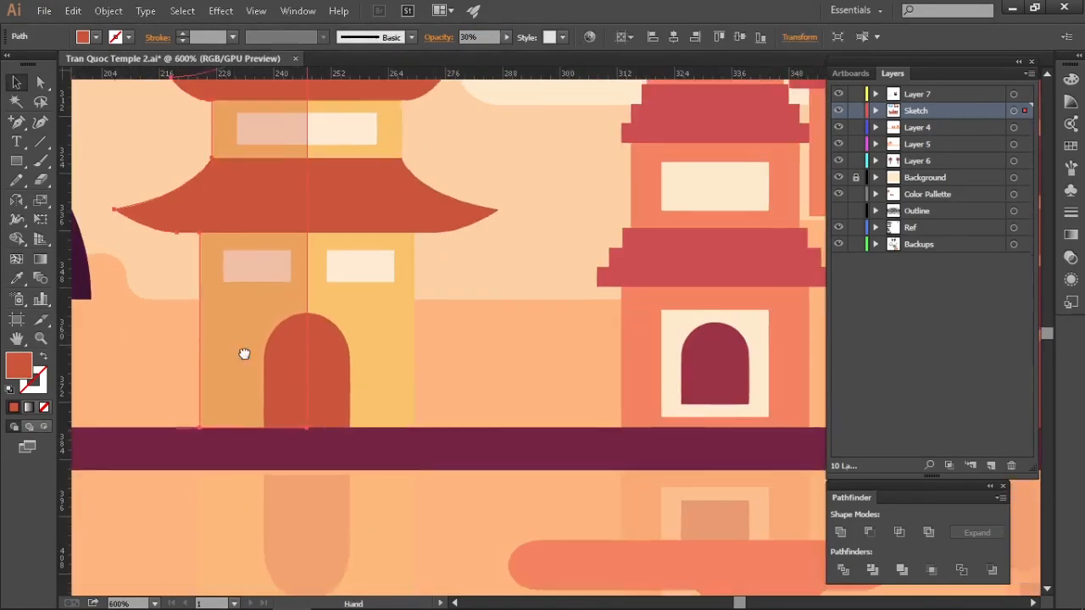
{"action": "left_click_drag", "start_coordinate": [244, 353], "coordinate": [290, 406]}
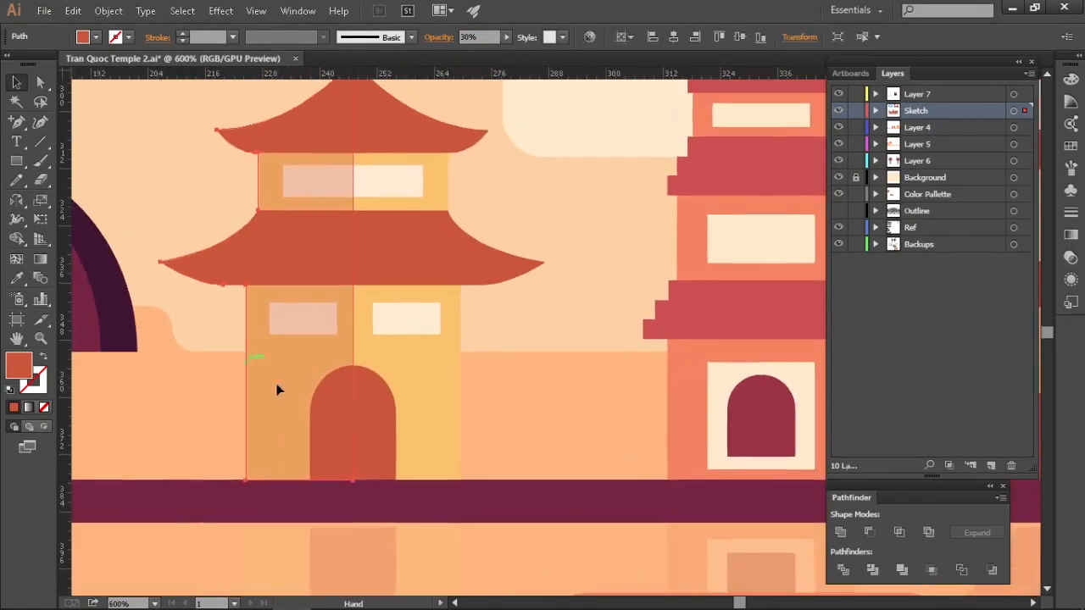
Darken the temple shading's fill to a reddish brown and set its opacity to 20%
{"action": "double_click", "coordinate": [18, 365]}
{"action": "left_click", "coordinate": [577, 236]}
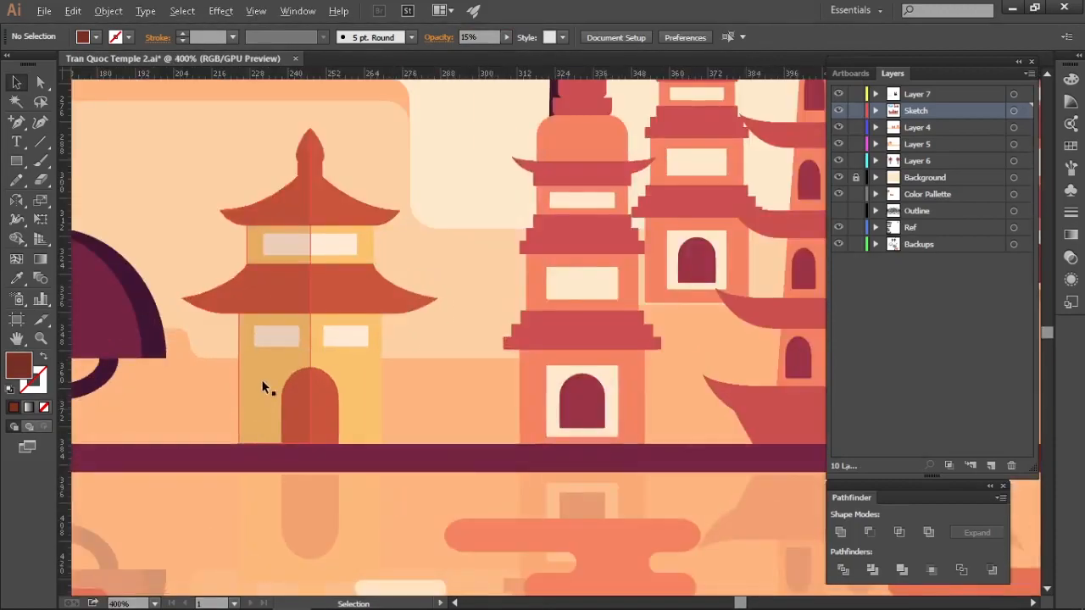
{"action": "left_click", "coordinate": [262, 382]}
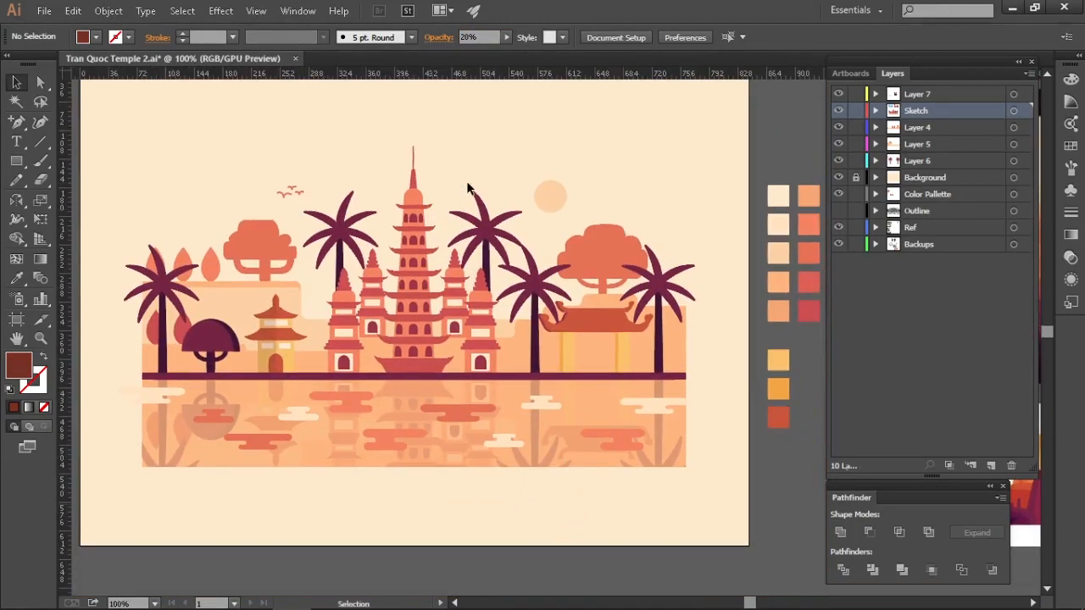
Check the temple's shading within the full scene and save the document
{"action": "scroll", "coordinate": [264, 299], "scroll_direction": "up", "scroll_amount": 3}
{"action": "scroll", "coordinate": [368, 313], "scroll_direction": "down", "scroll_amount": 2}
{"action": "left_click_drag", "start_coordinate": [380, 310], "coordinate": [378, 328]}
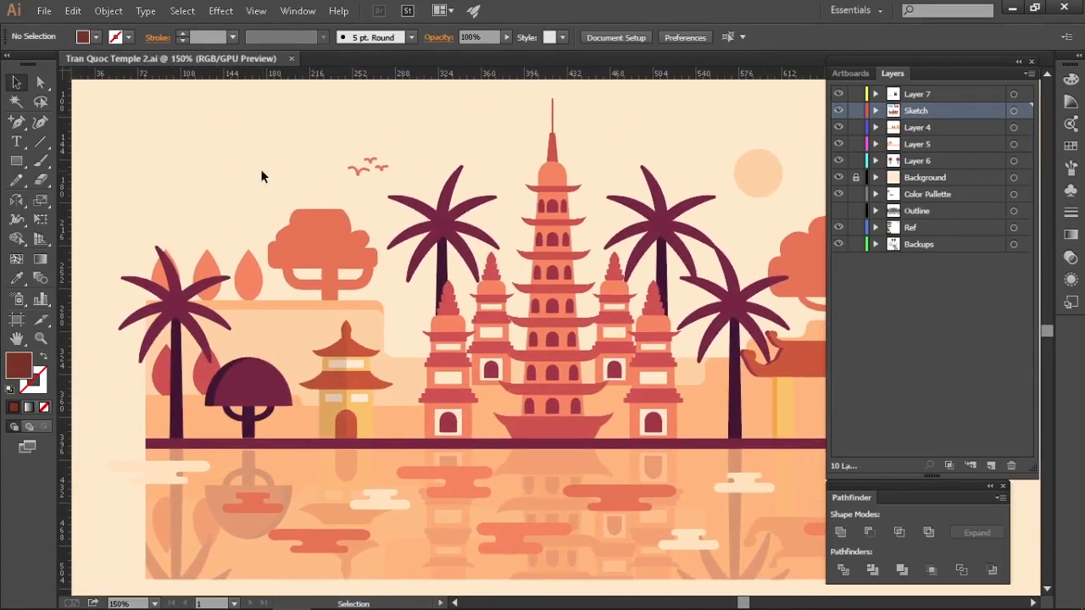
{"action": "left_click_drag", "start_coordinate": [260, 196], "coordinate": [260, 192]}
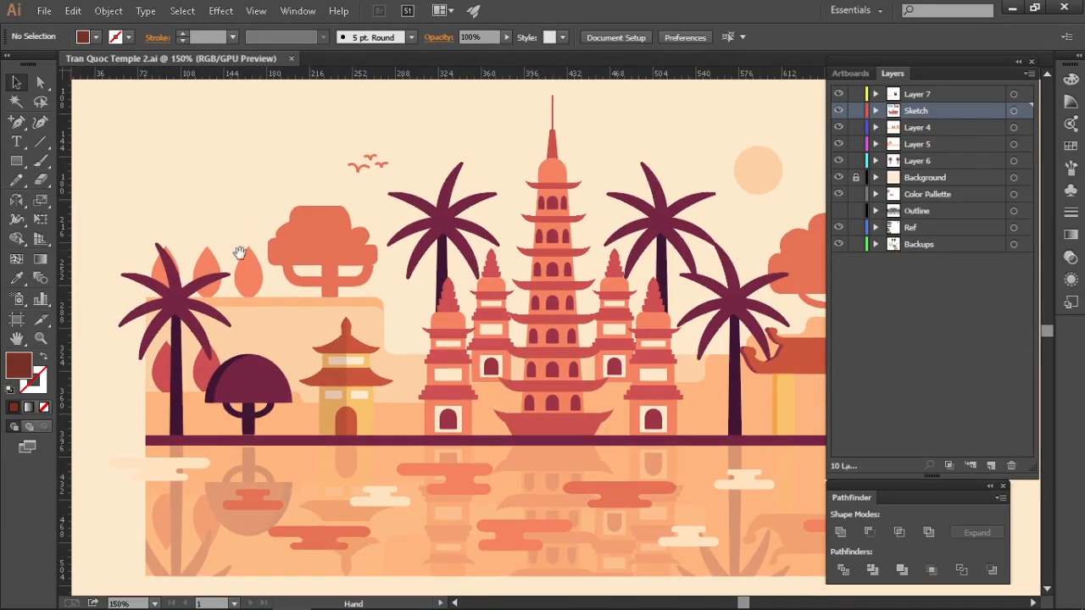
Select the lower background terrace together with the dark red droplet trees and sample a colour from the artwork with the Eyedropper
{"action": "left_click_drag", "start_coordinate": [319, 285], "coordinate": [286, 293]}
{"action": "left_click", "coordinate": [287, 292], "text": "ctrl"}
{"action": "key", "text": "a"}
{"action": "left_click", "coordinate": [375, 305]}
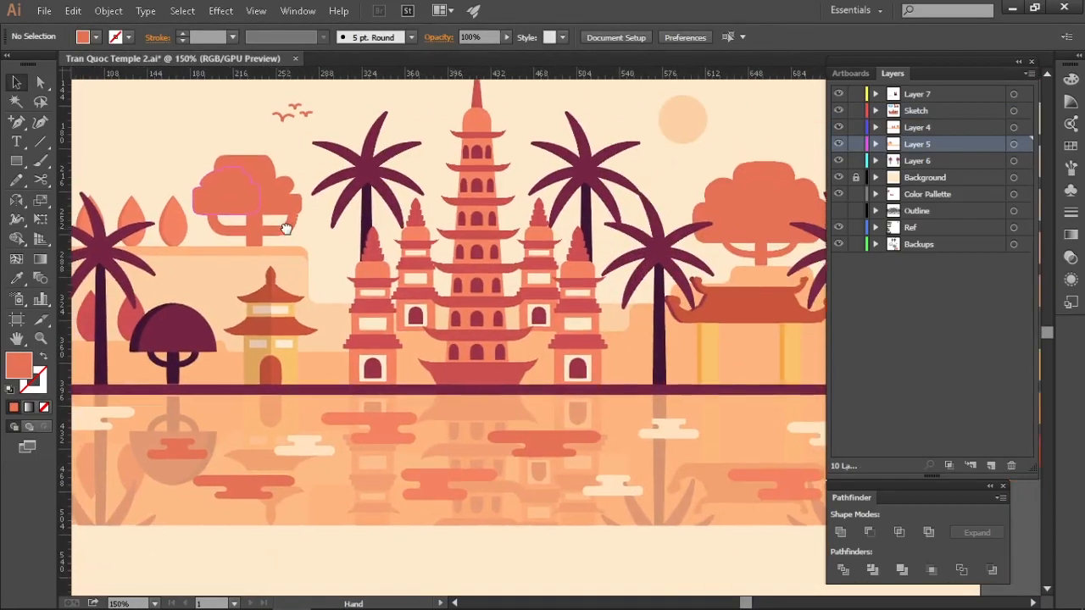
{"action": "left_click_drag", "start_coordinate": [286, 229], "coordinate": [337, 203]}
{"action": "scroll", "coordinate": [182, 307], "scroll_direction": "up", "scroll_amount": 1}
{"action": "key", "text": "a"}
{"action": "left_click", "coordinate": [170, 297]}
{"action": "left_click", "coordinate": [115, 296], "text": "shift"}
{"action": "scroll", "coordinate": [433, 343], "scroll_direction": "down", "scroll_amount": 1}
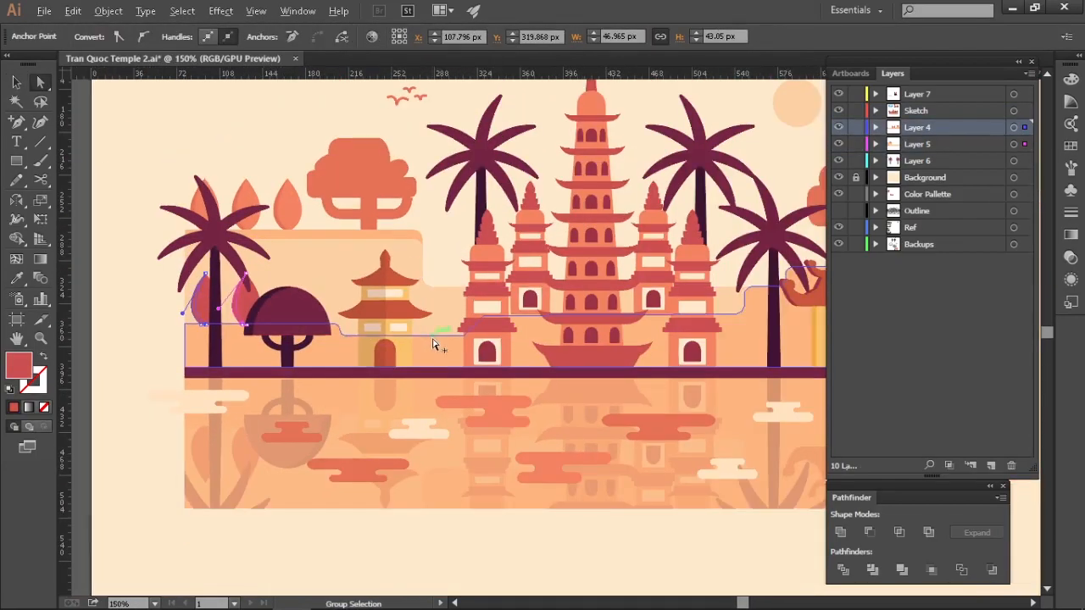
{"action": "key", "text": "i"}
{"action": "left_click", "coordinate": [489, 352]}
{"action": "scroll", "coordinate": [246, 295], "scroll_direction": "up", "scroll_amount": 2}
{"action": "key", "text": "v"}
{"action": "left_click", "coordinate": [551, 203]}
{"action": "left_click", "coordinate": [557, 206]}
Look over the whole illustration, from the droplet trees and towers to the palace, sun and water reflections
{"action": "scroll", "coordinate": [557, 208], "scroll_direction": "down", "scroll_amount": 2}
{"action": "left_click_drag", "start_coordinate": [606, 263], "coordinate": [308, 274]}
{"action": "left_click_drag", "start_coordinate": [551, 183], "coordinate": [492, 407]}
{"action": "scroll", "coordinate": [462, 290], "scroll_direction": "up", "scroll_amount": 3}
{"action": "scroll", "coordinate": [462, 291], "scroll_direction": "down", "scroll_amount": 1}
{"action": "left_click_drag", "start_coordinate": [435, 460], "coordinate": [477, 199]}
{"action": "left_click_drag", "start_coordinate": [377, 475], "coordinate": [510, 229]}
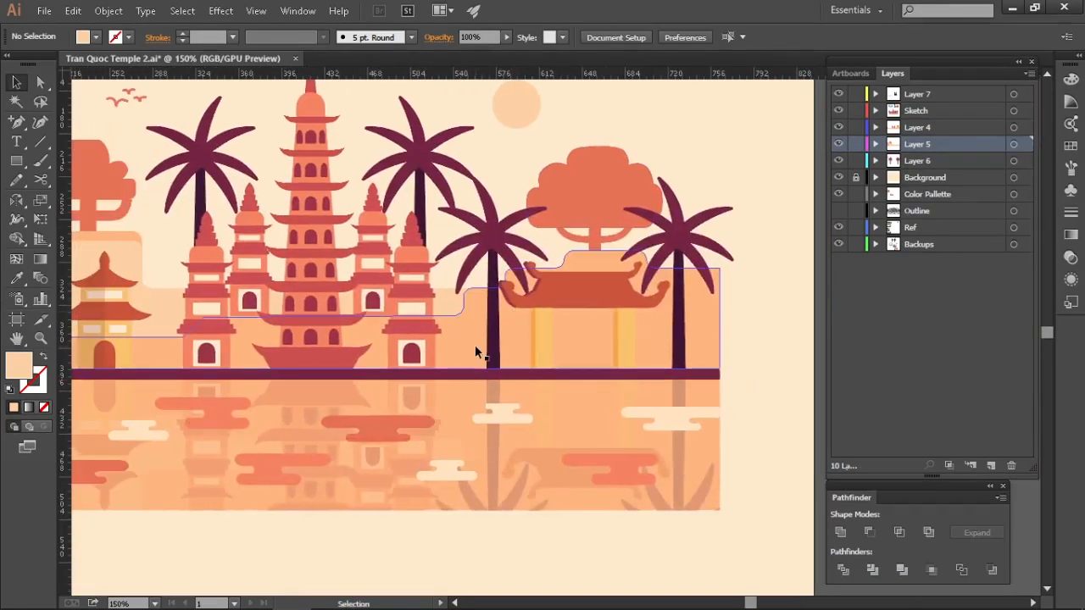
{"action": "left_click_drag", "start_coordinate": [527, 344], "coordinate": [475, 390]}
{"action": "left_click_drag", "start_coordinate": [386, 395], "coordinate": [623, 393]}
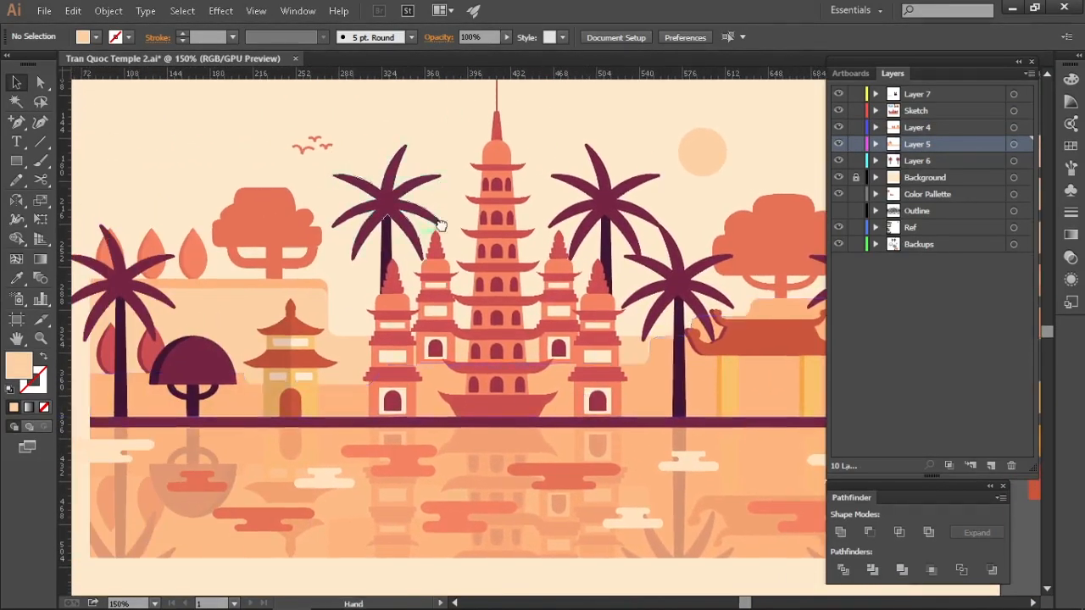
{"action": "left_click_drag", "start_coordinate": [441, 225], "coordinate": [348, 457]}
{"action": "left_click_drag", "start_coordinate": [475, 251], "coordinate": [382, 483]}
{"action": "left_click_drag", "start_coordinate": [376, 432], "coordinate": [362, 33]}
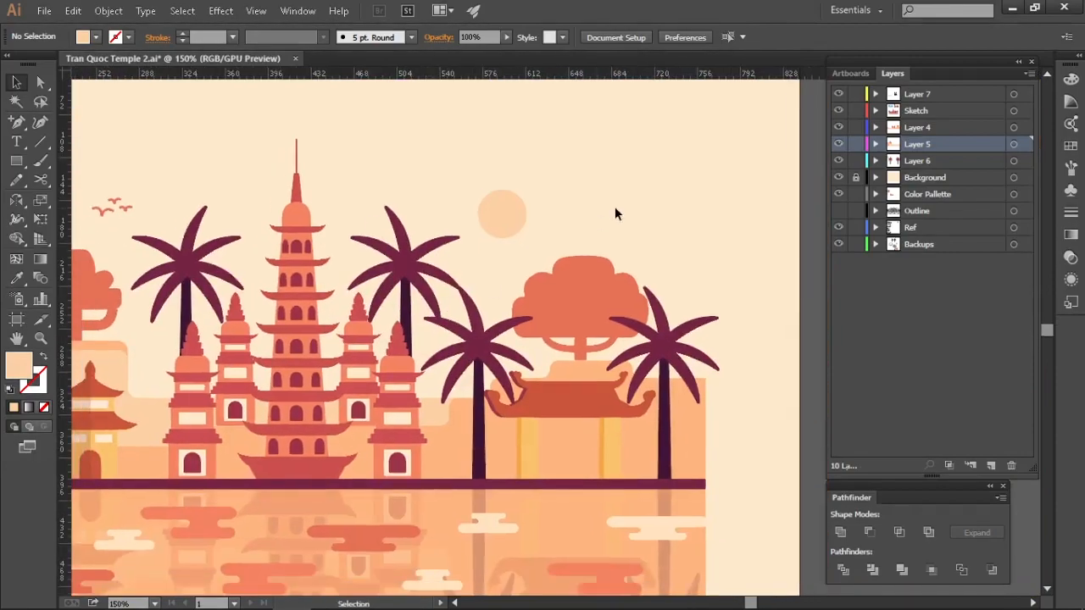
{"action": "left_click_drag", "start_coordinate": [373, 275], "coordinate": [556, 257]}
{"action": "left_click_drag", "start_coordinate": [196, 264], "coordinate": [322, 256]}
Isolate the cloud-shaped tree beside the towers and recolour the offset slivers of its front foliage lighter orange as highlights
{"action": "scroll", "coordinate": [331, 256], "scroll_direction": "up", "scroll_amount": 2}
{"action": "left_click", "coordinate": [413, 261]}
{"action": "scroll", "coordinate": [365, 253], "scroll_direction": "up", "scroll_amount": 1}
{"action": "key", "text": "a"}
{"action": "left_click", "coordinate": [340, 280]}
{"action": "left_click", "coordinate": [327, 134]}
{"action": "double_click", "coordinate": [443, 249]}
{"action": "key", "text": "v"}
{"action": "left_click", "coordinate": [482, 244]}
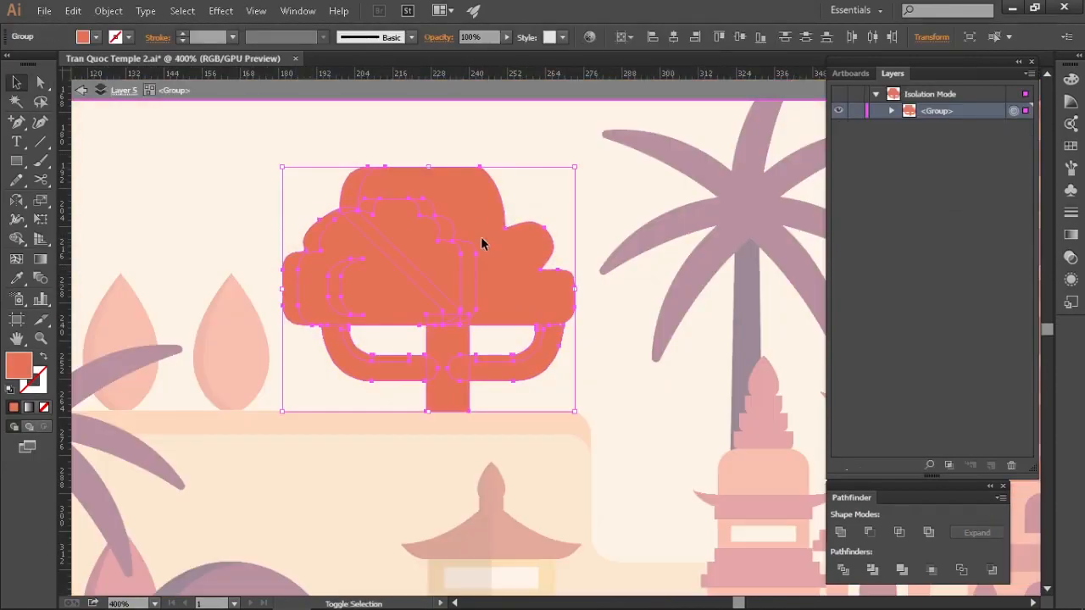
{"action": "left_click", "coordinate": [343, 284]}
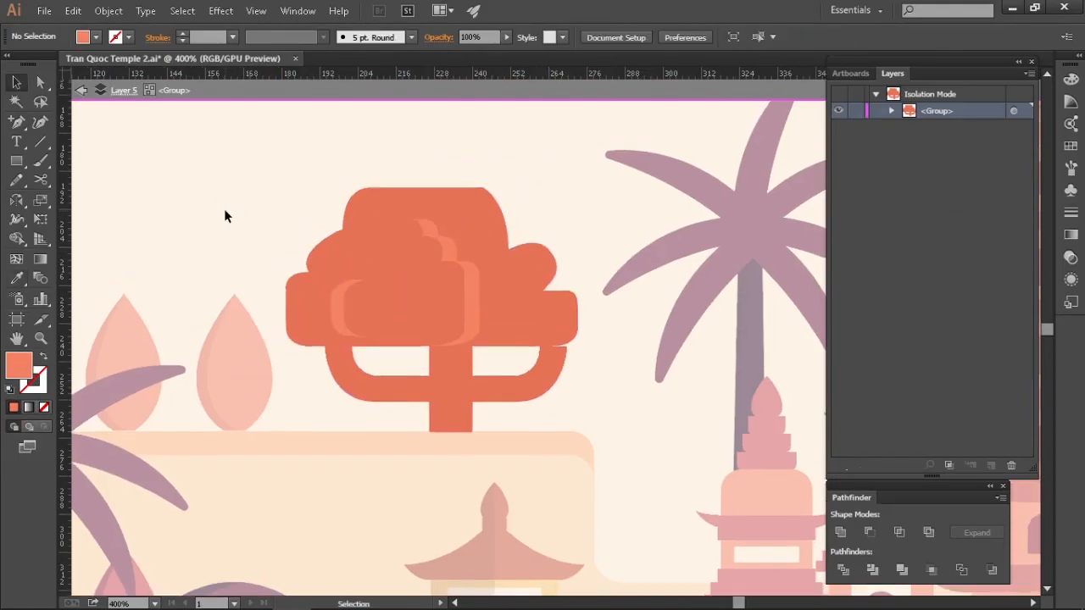
Adjust the offset foliage and branch pieces of the isolated tree, leaving its front foliage highlights in place
{"action": "left_click", "coordinate": [385, 203]}
{"action": "left_click", "coordinate": [513, 363]}
{"action": "left_click", "coordinate": [568, 332]}
{"action": "left_click", "coordinate": [576, 376]}
{"action": "left_click_drag", "start_coordinate": [570, 173], "coordinate": [313, 282]}
{"action": "scroll", "coordinate": [480, 327], "scroll_direction": "up", "scroll_amount": 2}
{"action": "left_click_drag", "start_coordinate": [509, 302], "coordinate": [525, 302]}
{"action": "left_click_drag", "start_coordinate": [717, 426], "coordinate": [714, 441]}
{"action": "left_click_drag", "start_coordinate": [489, 260], "coordinate": [499, 260]}
{"action": "left_click_drag", "start_coordinate": [704, 419], "coordinate": [697, 431]}
{"action": "left_click", "coordinate": [698, 431]}
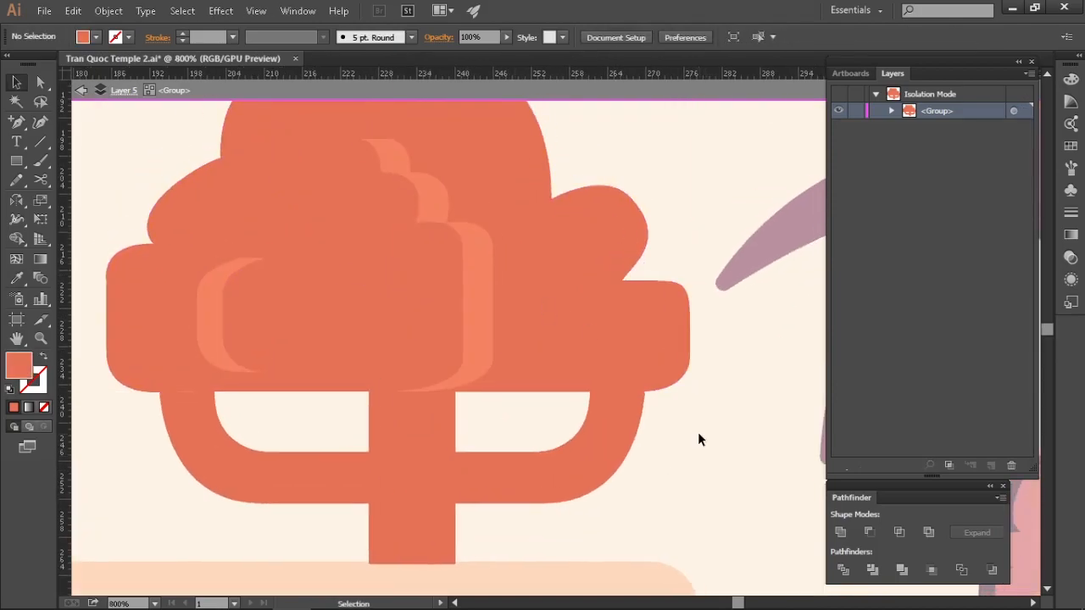
{"action": "scroll", "coordinate": [580, 357], "scroll_direction": "down", "scroll_amount": 2}
{"action": "double_click", "coordinate": [673, 432]}
Examine the tree's foliage highlights in the context of the full scene
{"action": "scroll", "coordinate": [644, 417], "scroll_direction": "down", "scroll_amount": 2}
{"action": "left_click", "coordinate": [622, 376]}
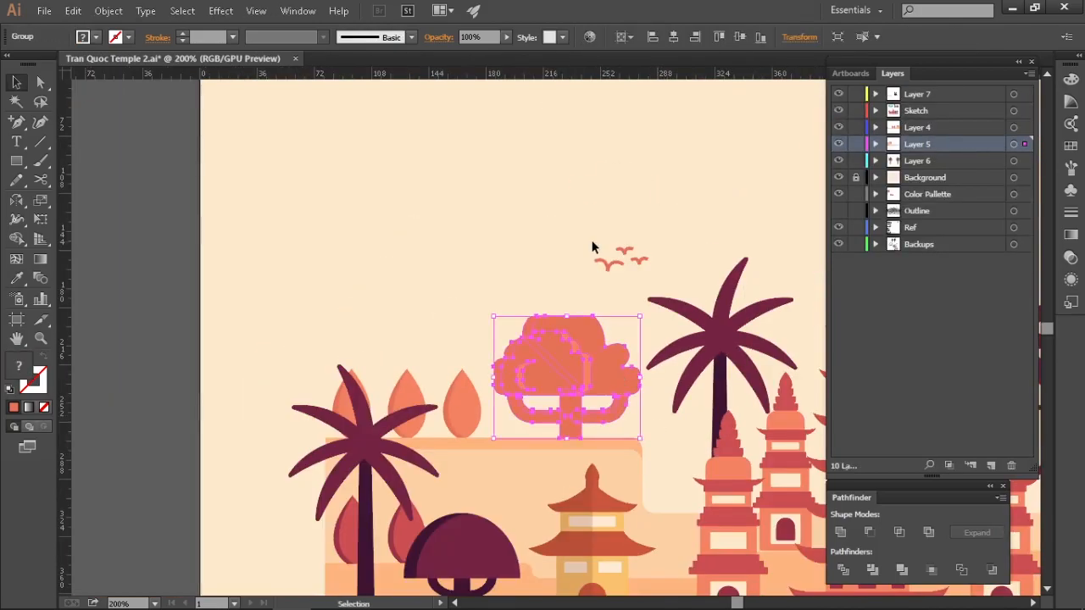
{"action": "left_click", "coordinate": [593, 247]}
{"action": "scroll", "coordinate": [593, 246], "scroll_direction": "down", "scroll_amount": 2}
{"action": "left_click_drag", "start_coordinate": [593, 247], "coordinate": [362, 536]}
{"action": "scroll", "coordinate": [636, 339], "scroll_direction": "up", "scroll_amount": 3}
{"action": "left_click_drag", "start_coordinate": [645, 438], "coordinate": [245, 417]}
{"action": "scroll", "coordinate": [387, 416], "scroll_direction": "down", "scroll_amount": 3}
{"action": "left_click_drag", "start_coordinate": [387, 416], "coordinate": [590, 153]}
{"action": "scroll", "coordinate": [257, 391], "scroll_direction": "up", "scroll_amount": 2}
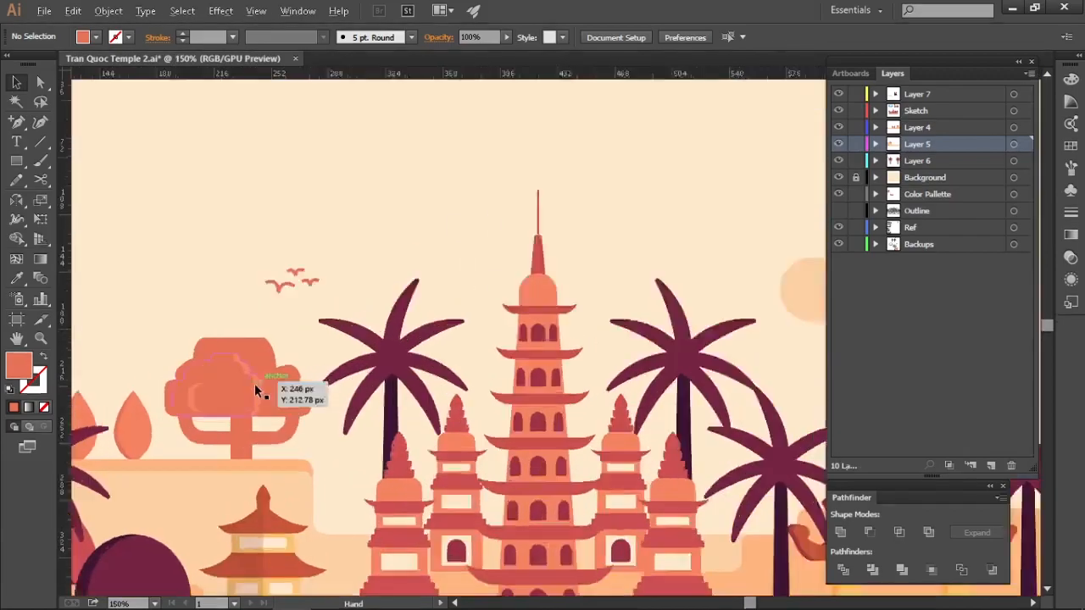
Inspect the overlapping rear foliage shapes inside the cloud-shaped tree's group
{"action": "scroll", "coordinate": [255, 390], "scroll_direction": "up", "scroll_amount": 3}
{"action": "double_click", "coordinate": [405, 354]}
{"action": "left_click", "coordinate": [250, 294]}
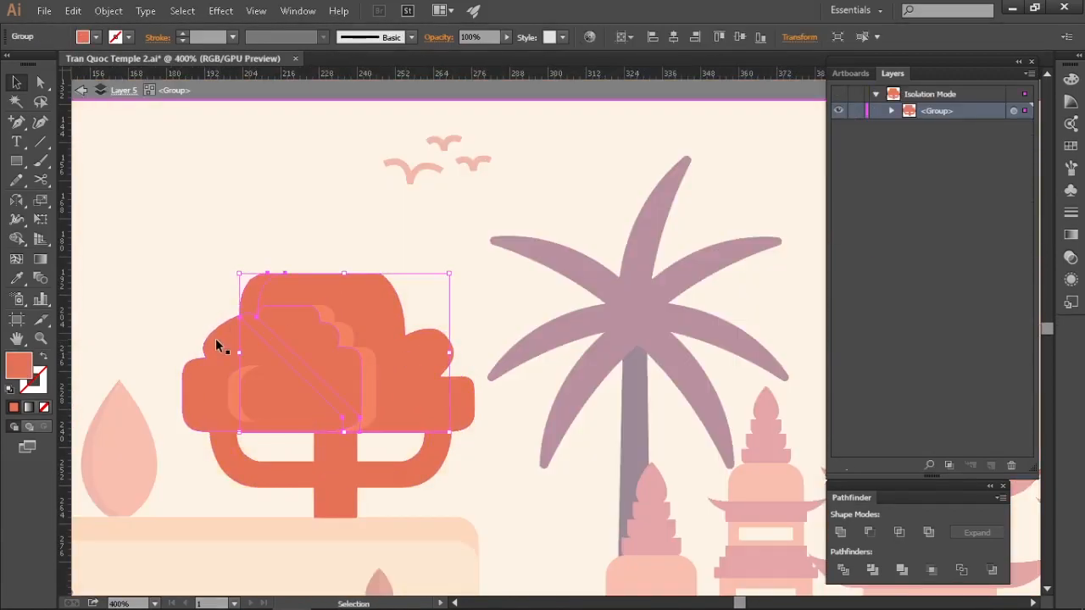
{"action": "left_click_drag", "start_coordinate": [261, 260], "coordinate": [333, 233]}
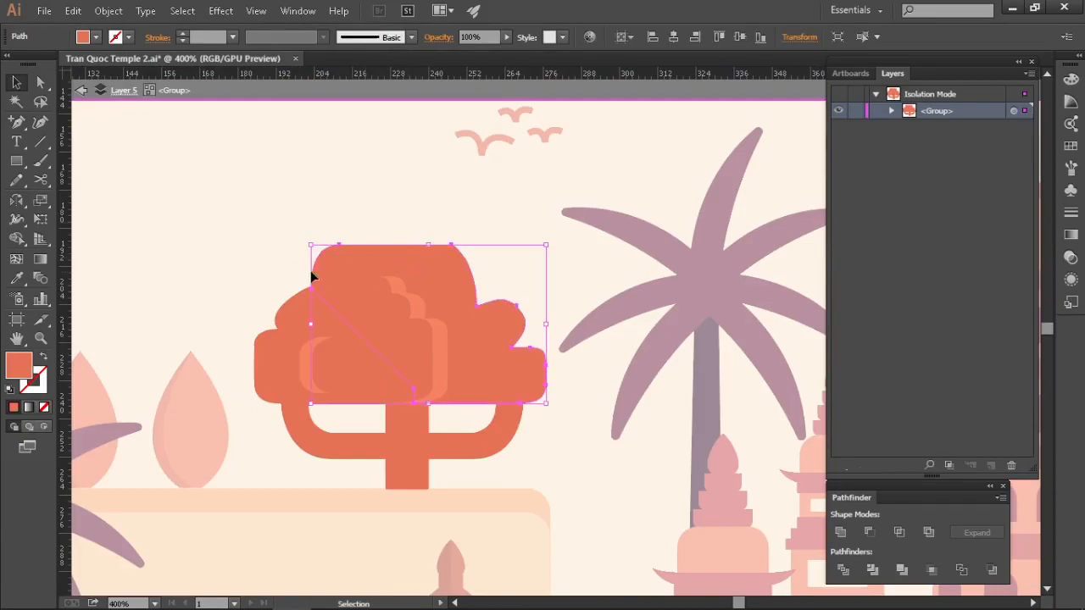
{"action": "double_click", "coordinate": [307, 275]}
{"action": "left_click", "coordinate": [297, 311]}
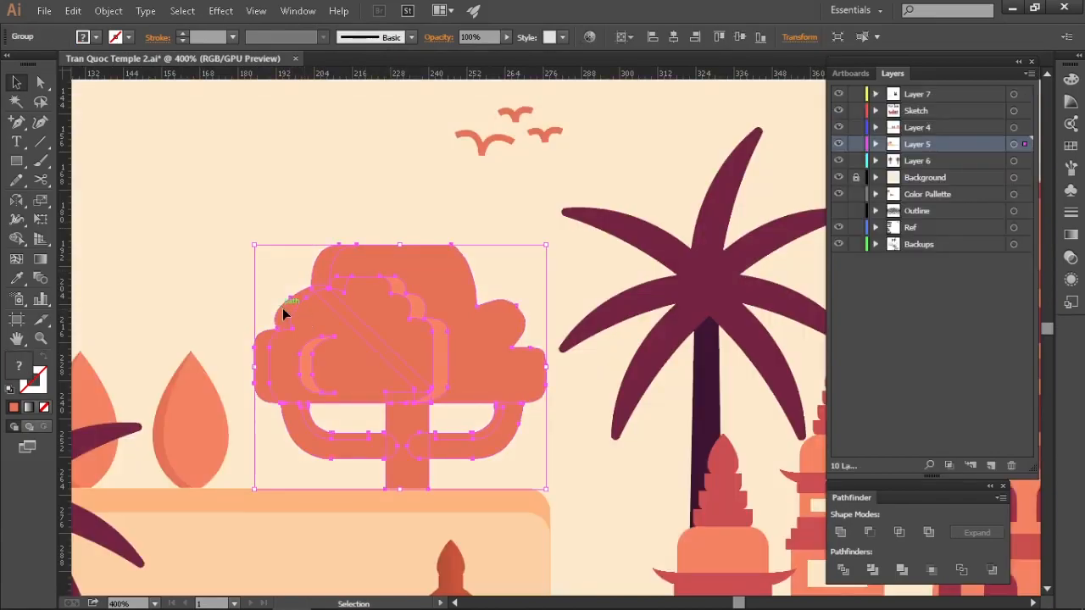
{"action": "scroll", "coordinate": [286, 313], "scroll_direction": "down", "scroll_amount": 3}
{"action": "left_click_drag", "start_coordinate": [566, 89], "coordinate": [566, 51]}
{"action": "scroll", "coordinate": [316, 322], "scroll_direction": "up", "scroll_amount": 2}
Try to shift the front foliage shape inside the tree group and undo the move
{"action": "left_click_drag", "start_coordinate": [316, 322], "coordinate": [422, 300]}
{"action": "scroll", "coordinate": [422, 300], "scroll_direction": "up", "scroll_amount": 1}
{"action": "key", "text": "a"}
{"action": "left_click", "coordinate": [373, 269]}
{"action": "left_click", "coordinate": [366, 265]}
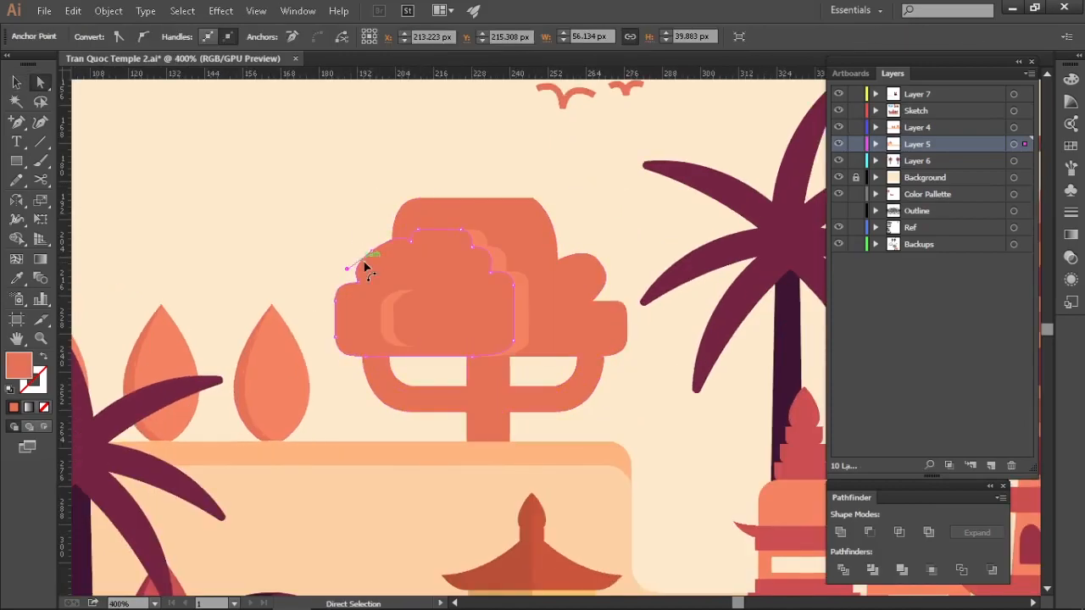
{"action": "key", "text": "v"}
{"action": "double_click", "coordinate": [374, 256]}
{"action": "left_click_drag", "start_coordinate": [374, 256], "coordinate": [395, 259]}
{"action": "key", "text": "ctrl+z"}
{"action": "key", "text": "Escape"}
Recolour the sliver on the rear foliage's left edge with the red sampled from the temple roof
{"action": "key", "text": "a"}
{"action": "left_click", "coordinate": [430, 264]}
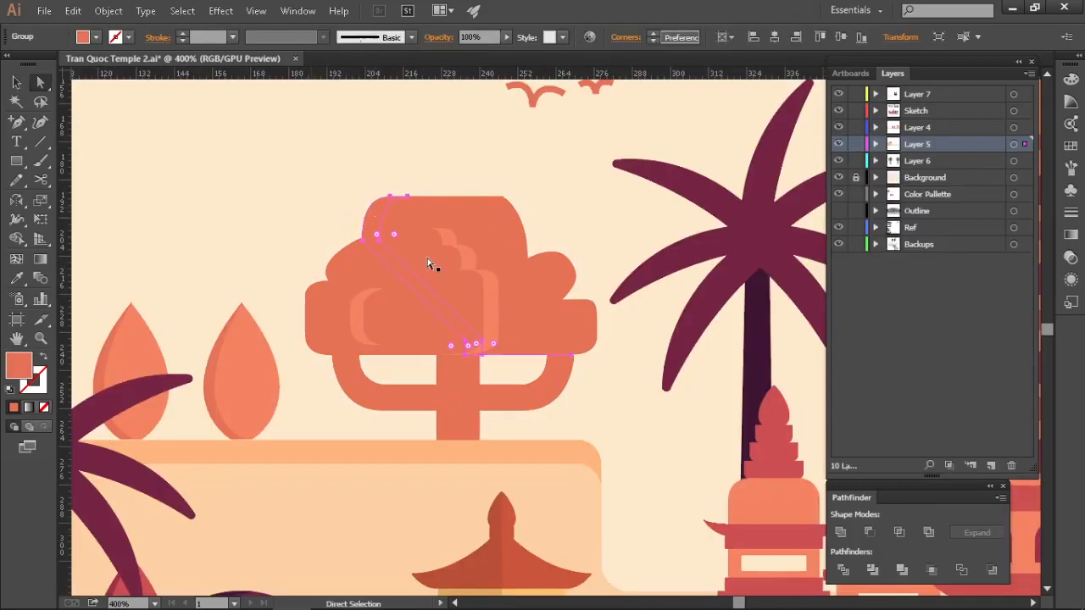
{"action": "key", "text": "i"}
{"action": "left_click", "coordinate": [530, 562]}
Isolate the tree group and add lighter orange highlights along the right edges of its rear foliage
{"action": "key", "text": "v"}
{"action": "left_click_drag", "start_coordinate": [637, 366], "coordinate": [534, 480]}
{"action": "double_click", "coordinate": [441, 390]}
{"action": "mouse_move", "coordinate": [473, 416]}
{"action": "left_mouse_down"}
{"action": "mouse_move", "coordinate": [442, 391]}
{"action": "mouse_move", "coordinate": [456, 408]}
{"action": "left_mouse_up"}
{"action": "key", "text": "v"}
{"action": "left_click", "coordinate": [472, 283]}
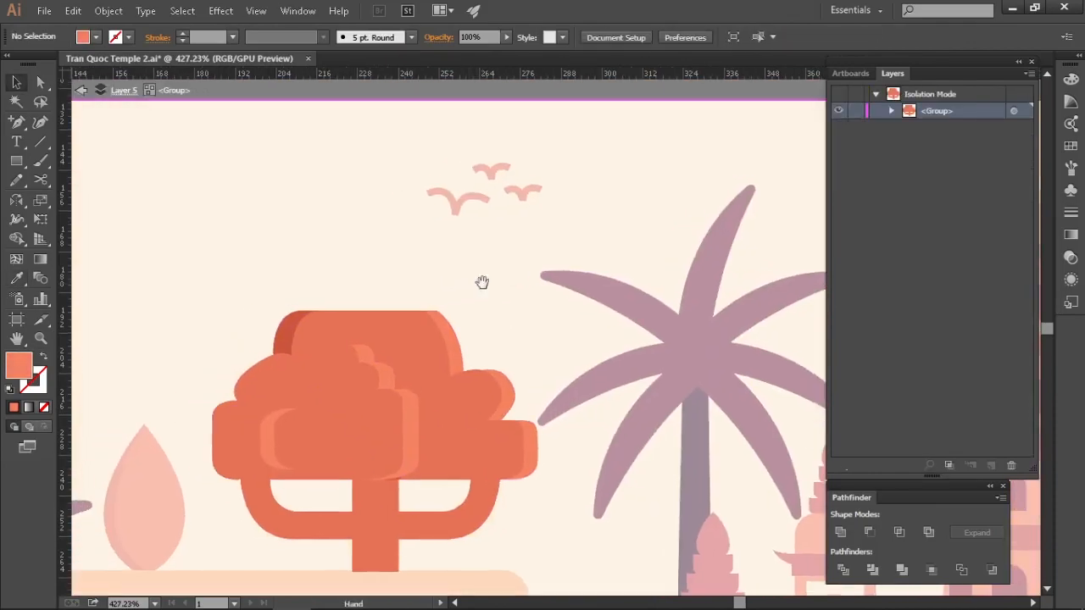
Add a dark red shadow along the left edges of the tree's front foliage and leave the group's isolation
{"action": "scroll", "coordinate": [398, 305], "scroll_direction": "left", "scroll_amount": 3}
{"action": "scroll", "coordinate": [398, 305], "scroll_direction": "down", "scroll_amount": 2}
{"action": "left_click", "coordinate": [412, 273]}
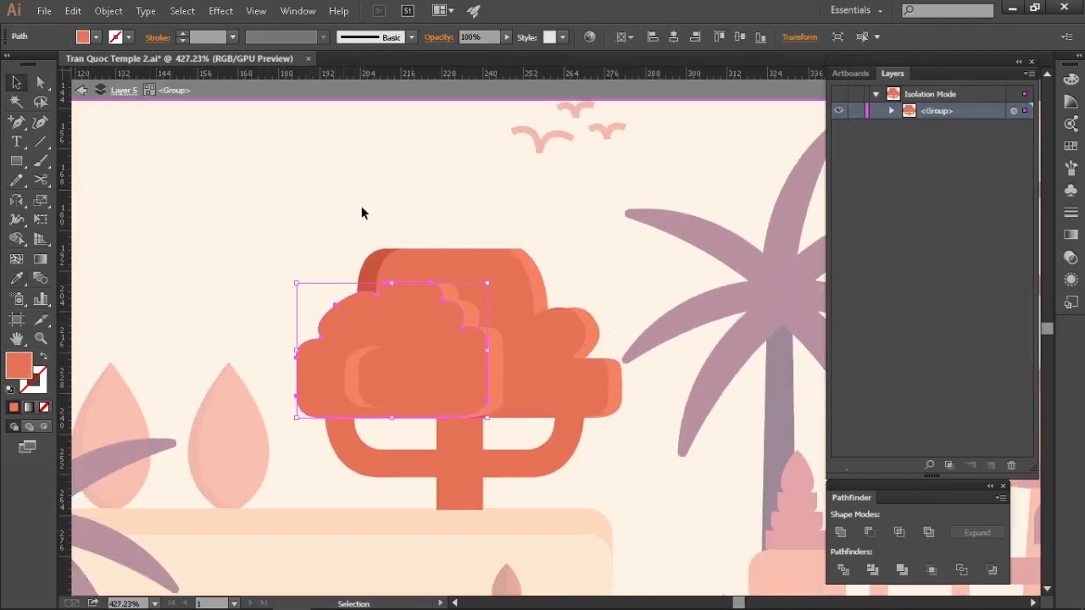
{"action": "scroll", "coordinate": [379, 333], "scroll_direction": "up", "scroll_amount": 2}
{"action": "left_click_drag", "start_coordinate": [405, 323], "coordinate": [371, 328]}
{"action": "left_click", "coordinate": [276, 199]}
{"action": "scroll", "coordinate": [275, 198], "scroll_direction": "down", "scroll_amount": 2}
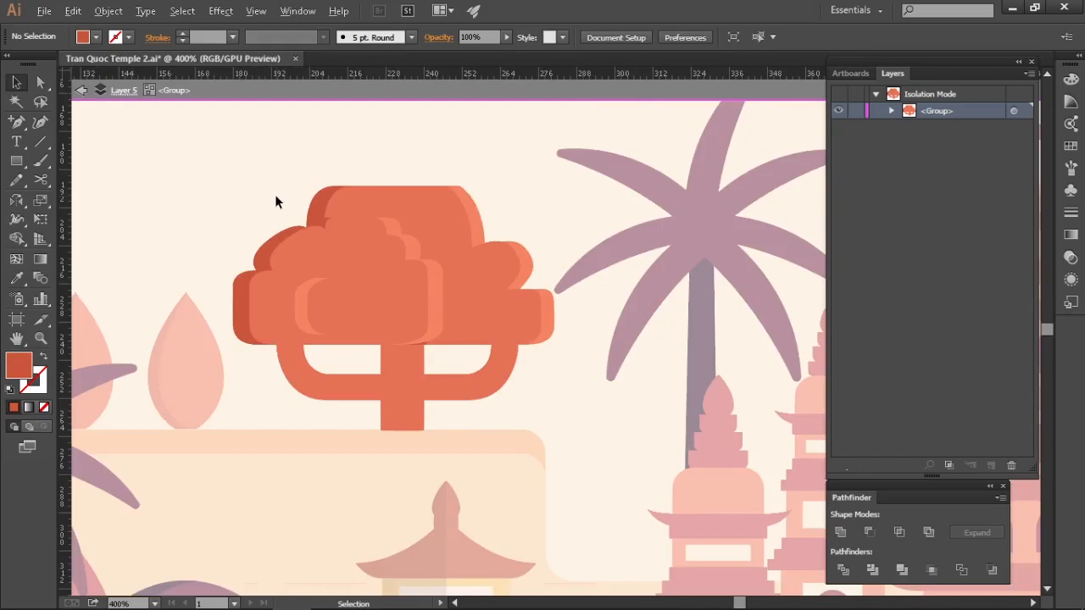
{"action": "scroll", "coordinate": [275, 197], "scroll_direction": "down", "scroll_amount": 2}
{"action": "left_click_drag", "start_coordinate": [274, 196], "coordinate": [268, 452]}
{"action": "double_click", "coordinate": [371, 283]}
Compare the shaded tree with the rest of the scene, the colour swatches and the reference illustrations
{"action": "scroll", "coordinate": [371, 283], "scroll_direction": "down", "scroll_amount": 1}
{"action": "left_click_drag", "start_coordinate": [503, 100], "coordinate": [427, 350]}
{"action": "left_click_drag", "start_coordinate": [380, 536], "coordinate": [405, 290]}
{"action": "key", "text": "a"}
{"action": "scroll", "coordinate": [251, 456], "scroll_direction": "up", "scroll_amount": 1}
{"action": "left_click", "coordinate": [254, 455]}
{"action": "key", "text": "v"}
{"action": "left_click", "coordinate": [373, 210]}
{"action": "scroll", "coordinate": [373, 211], "scroll_direction": "down", "scroll_amount": 2}
{"action": "left_click_drag", "start_coordinate": [373, 210], "coordinate": [257, 173]}
{"action": "left_click_drag", "start_coordinate": [617, 232], "coordinate": [531, 358]}
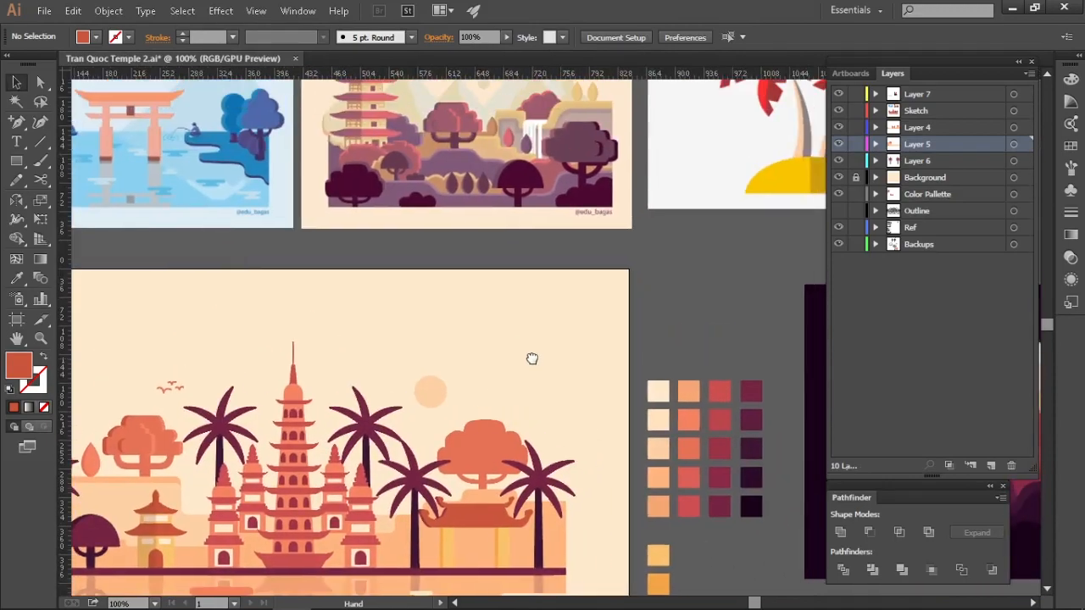
Copy the crescent shadow from the left tree's front foliage and isolate the group of the tree behind the right pavilion
{"action": "left_click", "coordinate": [517, 458]}
{"action": "scroll", "coordinate": [529, 486], "scroll_direction": "up", "scroll_amount": 3}
{"action": "left_click_drag", "start_coordinate": [527, 488], "coordinate": [691, 451]}
{"action": "scroll", "coordinate": [691, 452], "scroll_direction": "down", "scroll_amount": 3}
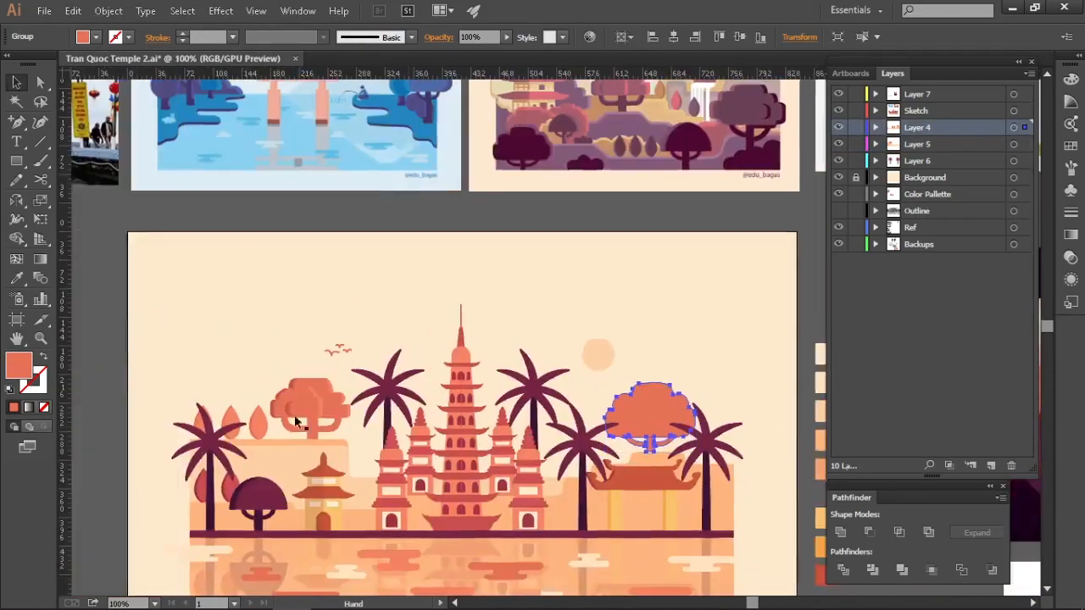
{"action": "scroll", "coordinate": [278, 415], "scroll_direction": "up", "scroll_amount": 2}
{"action": "double_click", "coordinate": [300, 415]}
{"action": "double_click", "coordinate": [541, 333]}
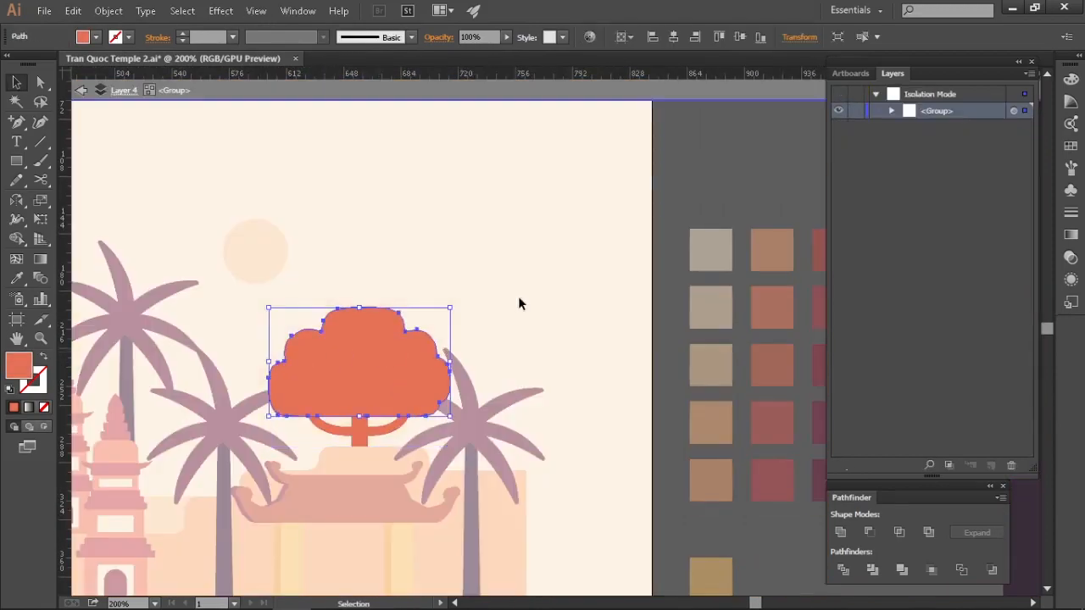
Place the crescent shadow in the isolated right tree, mirror it horizontally and move it towards the foliage's right side
{"action": "scroll", "coordinate": [518, 295], "scroll_direction": "up", "scroll_amount": 2}
{"action": "scroll", "coordinate": [519, 355], "scroll_direction": "up", "scroll_amount": 2}
{"action": "left_click_drag", "start_coordinate": [605, 266], "coordinate": [189, 441]}
{"action": "scroll", "coordinate": [453, 422], "scroll_direction": "up", "scroll_amount": 1}
{"action": "key", "text": "o"}
{"action": "left_click_drag", "start_coordinate": [454, 424], "coordinate": [135, 424]}
{"action": "key", "text": "v"}
{"action": "left_click", "coordinate": [466, 289]}
{"action": "left_click_drag", "start_coordinate": [467, 290], "coordinate": [583, 290]}
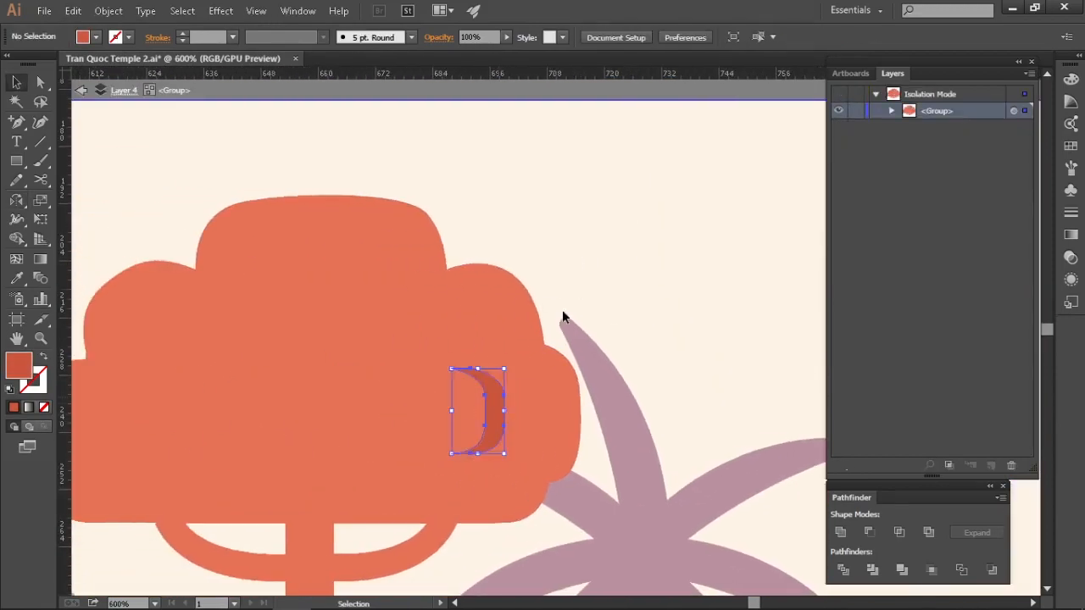
Fine-tune the crescent's position and add lighter orange highlights along the left edges of the right tree's foliage
{"action": "scroll", "coordinate": [581, 330], "scroll_direction": "down", "scroll_amount": 4}
{"action": "left_click_drag", "start_coordinate": [613, 248], "coordinate": [568, 262]}
{"action": "scroll", "coordinate": [475, 378], "scroll_direction": "up", "scroll_amount": 2}
{"action": "left_click_drag", "start_coordinate": [450, 329], "coordinate": [434, 328]}
{"action": "scroll", "coordinate": [434, 328], "scroll_direction": "down", "scroll_amount": 2}
{"action": "left_click_drag", "start_coordinate": [310, 387], "coordinate": [318, 421]}
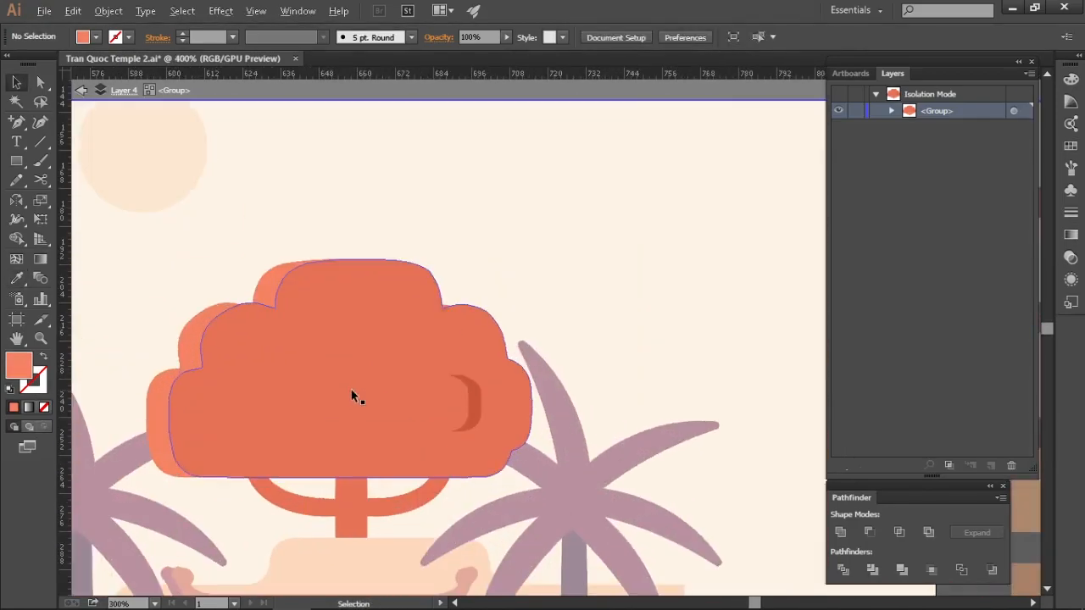
Add a darker red shadow along the right edges of the right tree's foliage and leave the group's isolation
{"action": "left_click_drag", "start_coordinate": [351, 395], "coordinate": [375, 395]}
{"action": "left_click", "coordinate": [547, 280]}
{"action": "scroll", "coordinate": [534, 324], "scroll_direction": "up", "scroll_amount": 1}
{"action": "left_click_drag", "start_coordinate": [498, 337], "coordinate": [489, 337]}
{"action": "left_click", "coordinate": [548, 303]}
{"action": "scroll", "coordinate": [549, 302], "scroll_direction": "down", "scroll_amount": 1}
{"action": "scroll", "coordinate": [284, 272], "scroll_direction": "up", "scroll_amount": 1}
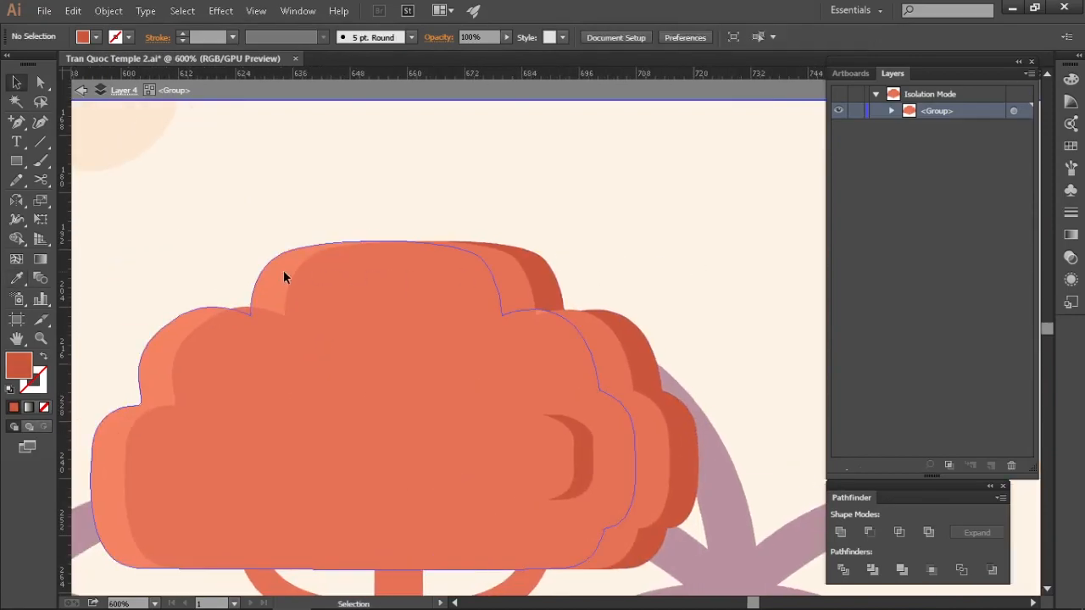
{"action": "left_click", "coordinate": [581, 226]}
{"action": "scroll", "coordinate": [582, 246], "scroll_direction": "down", "scroll_amount": 3}
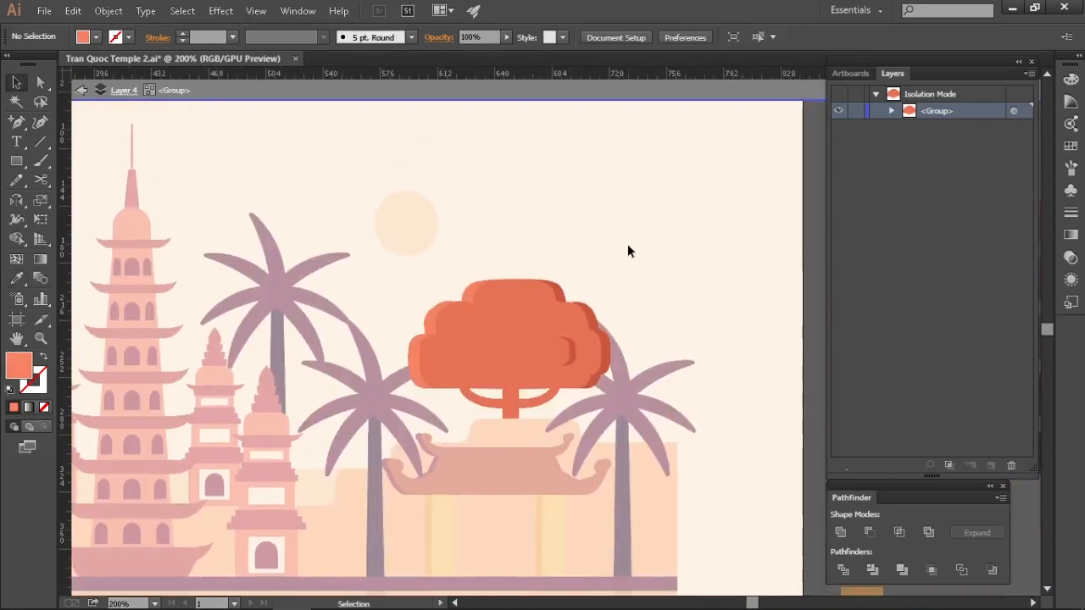
{"action": "double_click", "coordinate": [627, 244]}
Compare the shaded trees with the whole scene and the tree colours in the reference illustrations
{"action": "scroll", "coordinate": [618, 247], "scroll_direction": "down", "scroll_amount": 3}
{"action": "left_click_drag", "start_coordinate": [600, 228], "coordinate": [603, 334]}
{"action": "scroll", "coordinate": [603, 320], "scroll_direction": "up", "scroll_amount": 1}
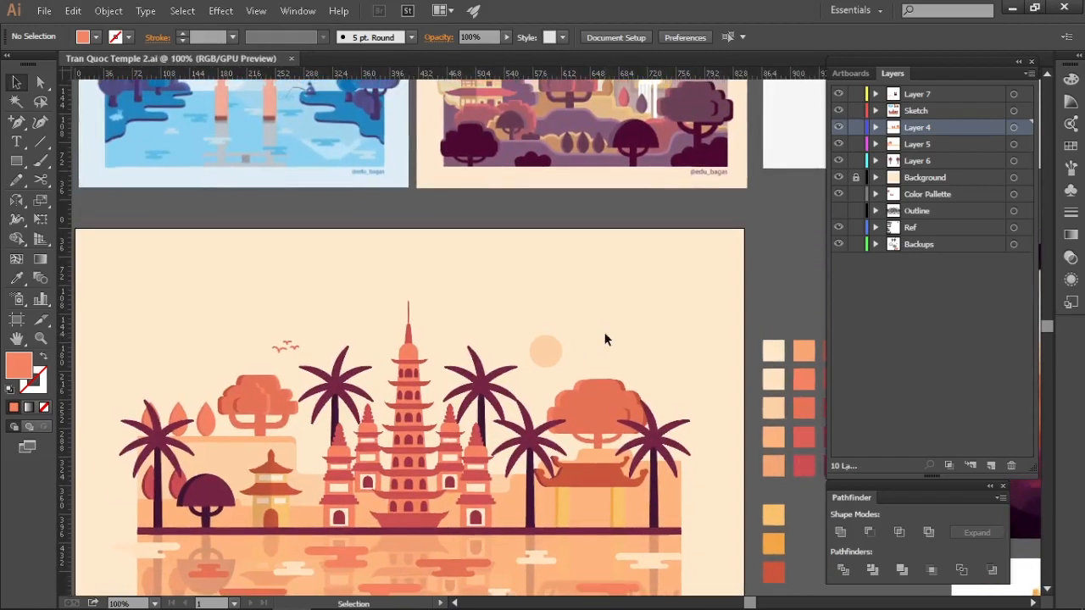
{"action": "left_click_drag", "start_coordinate": [565, 378], "coordinate": [588, 286]}
{"action": "left_click_drag", "start_coordinate": [256, 412], "coordinate": [378, 367]}
{"action": "left_click_drag", "start_coordinate": [359, 328], "coordinate": [339, 366]}
{"action": "left_click_drag", "start_coordinate": [471, 377], "coordinate": [339, 525]}
{"action": "left_click_drag", "start_coordinate": [389, 254], "coordinate": [426, 478]}
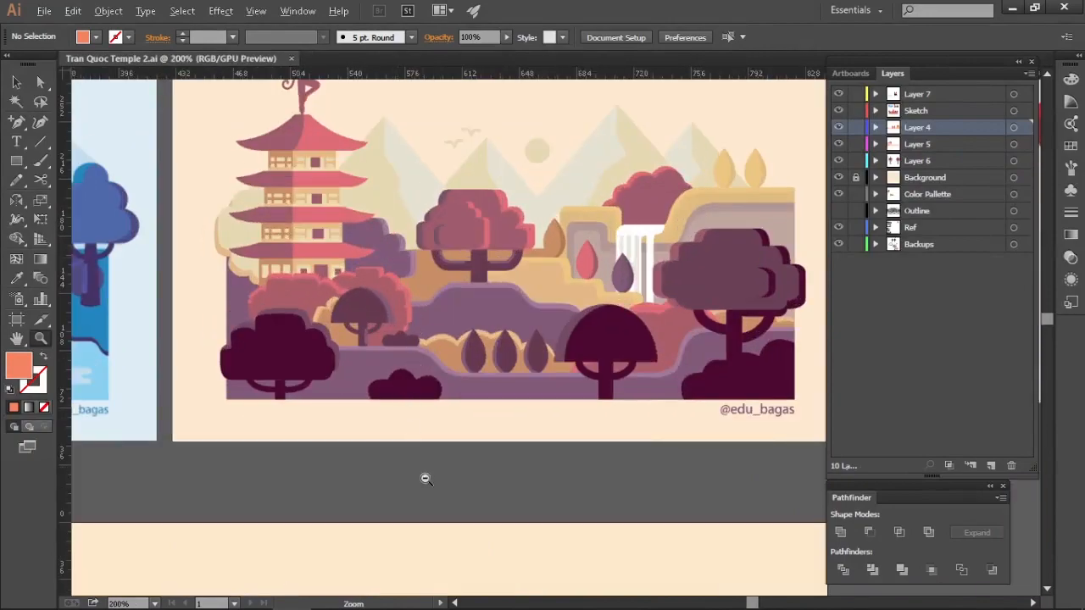
{"action": "left_click", "coordinate": [436, 529], "text": "ctrl+alt"}
{"action": "left_click", "coordinate": [444, 536], "text": "ctrl+alt"}
{"action": "left_click_drag", "start_coordinate": [559, 273], "coordinate": [678, 263]}
Recolour the roofs and doorway of the small rear towers with a lighter red to set them behind the front towers
{"action": "left_click", "coordinate": [681, 231], "text": "ctrl+alt"}
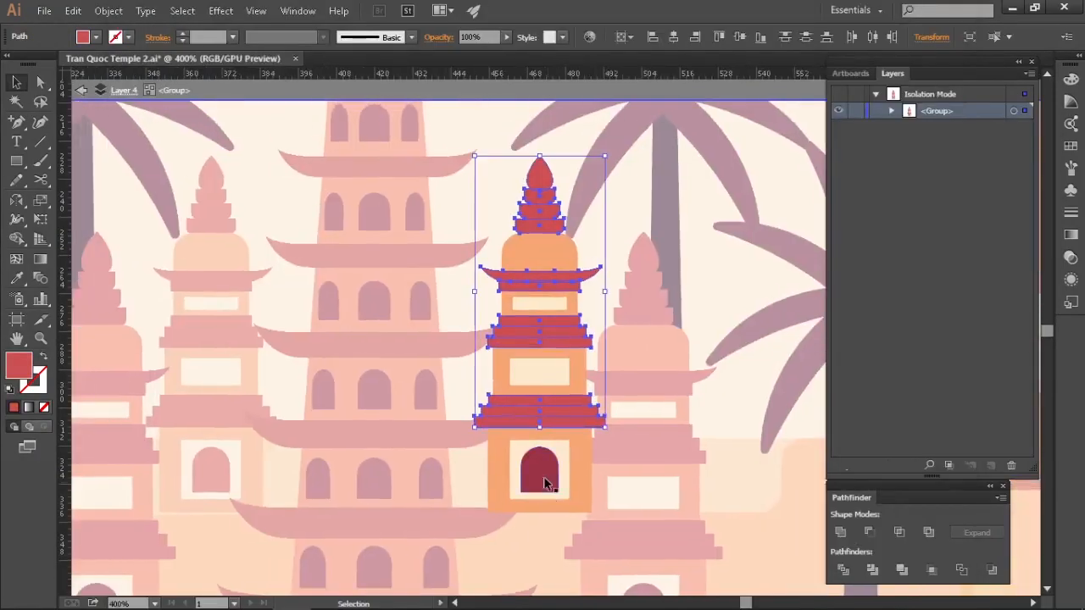
{"action": "key", "text": "i"}
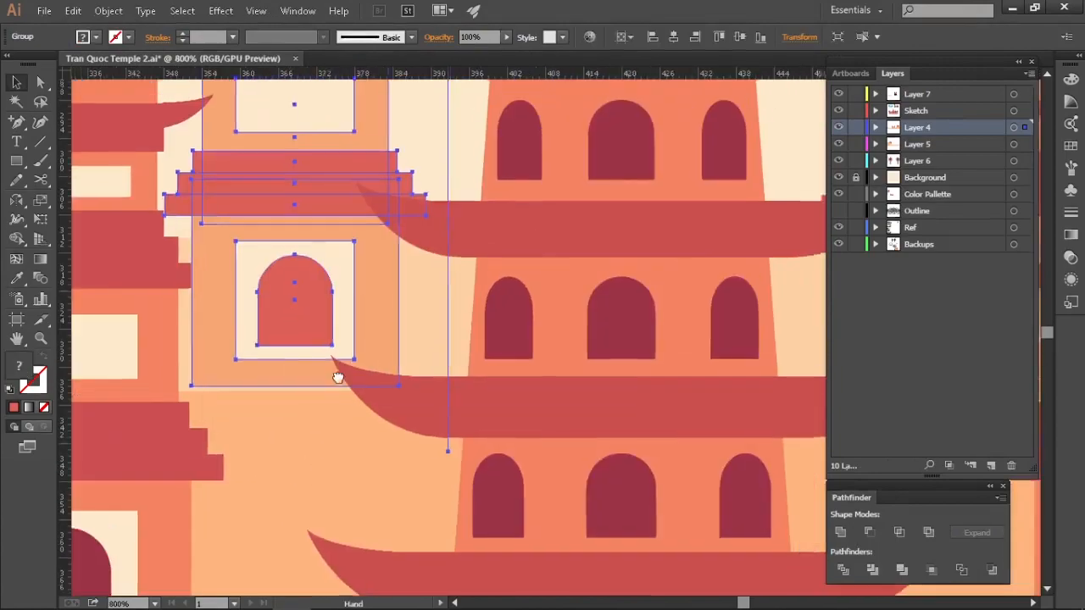
{"action": "left_click_drag", "start_coordinate": [339, 376], "coordinate": [283, 347]}
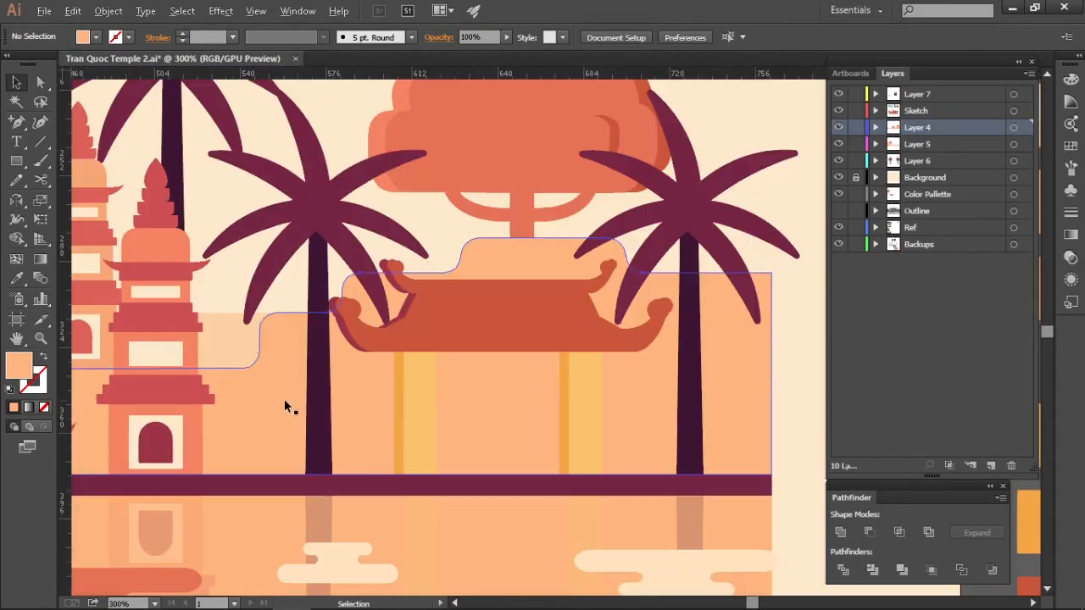
Add contrasting edge bands along the stepped contours of the ground terraces using offset copies of their shapes
{"action": "mouse_move", "coordinate": [284, 399]}
{"action": "left_mouse_down"}
{"action": "mouse_move", "coordinate": [290, 413]}
{"action": "mouse_move", "coordinate": [285, 398]}
{"action": "mouse_move", "coordinate": [299, 390]}
{"action": "left_mouse_up"}
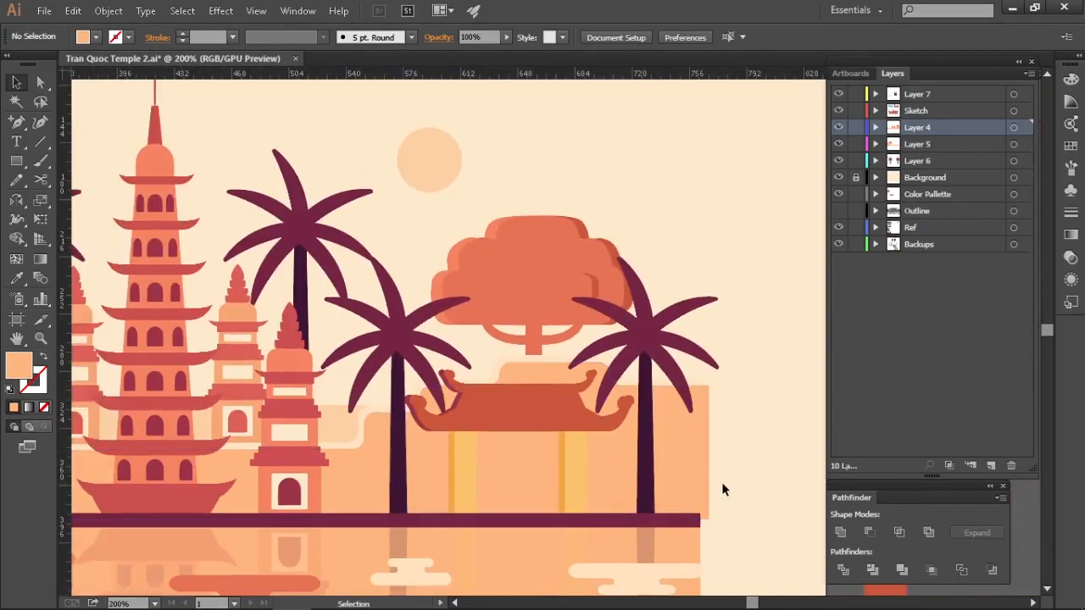
{"action": "left_click", "coordinate": [360, 434]}
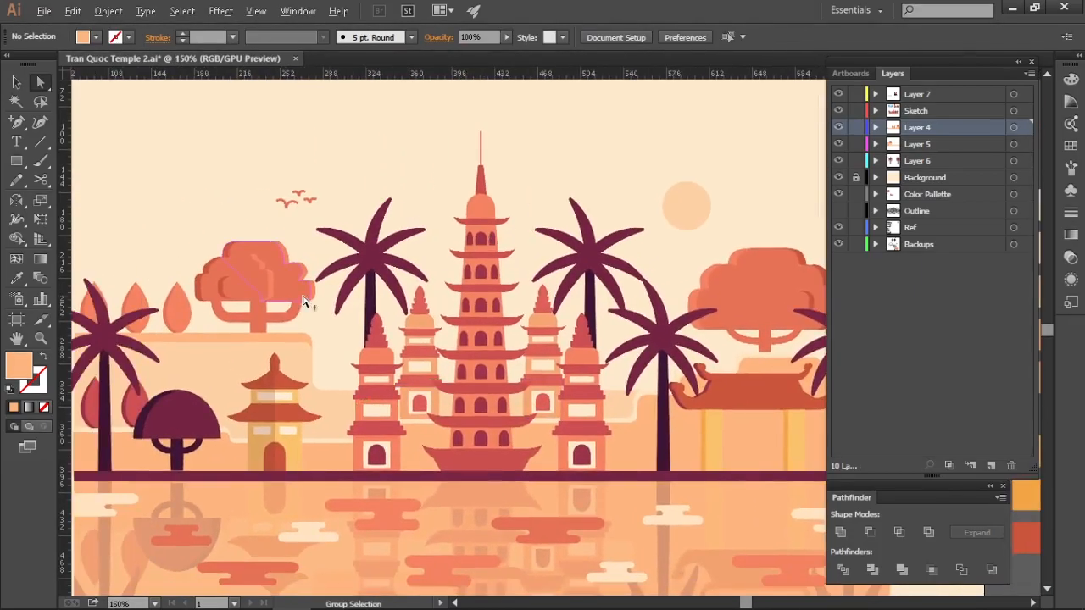
{"action": "left_click_drag", "start_coordinate": [332, 369], "coordinate": [329, 342]}
{"action": "left_click", "coordinate": [331, 375]}
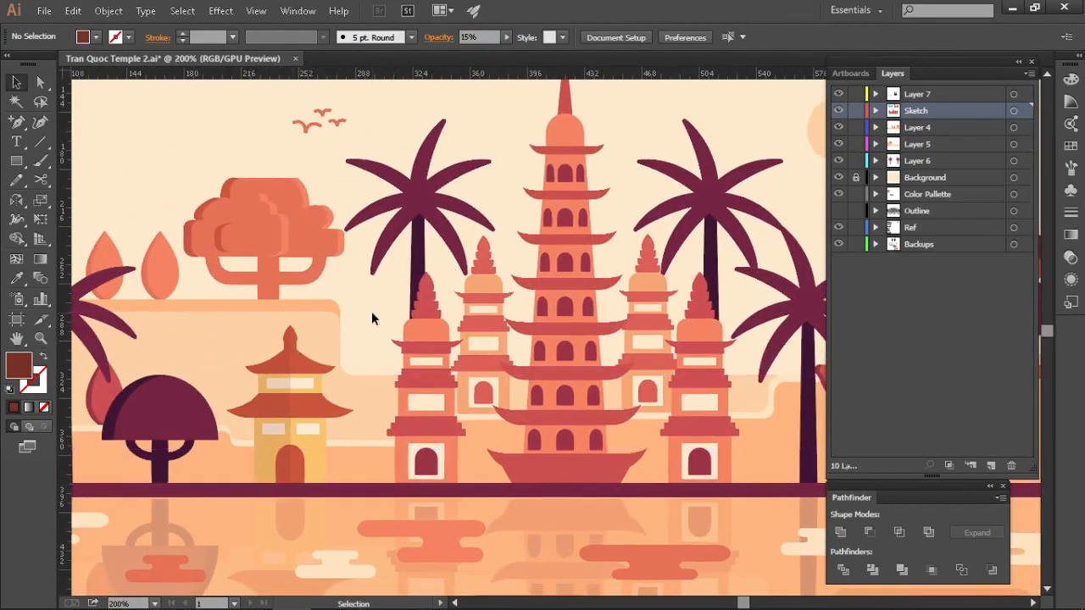
{"action": "left_click", "coordinate": [415, 301]}
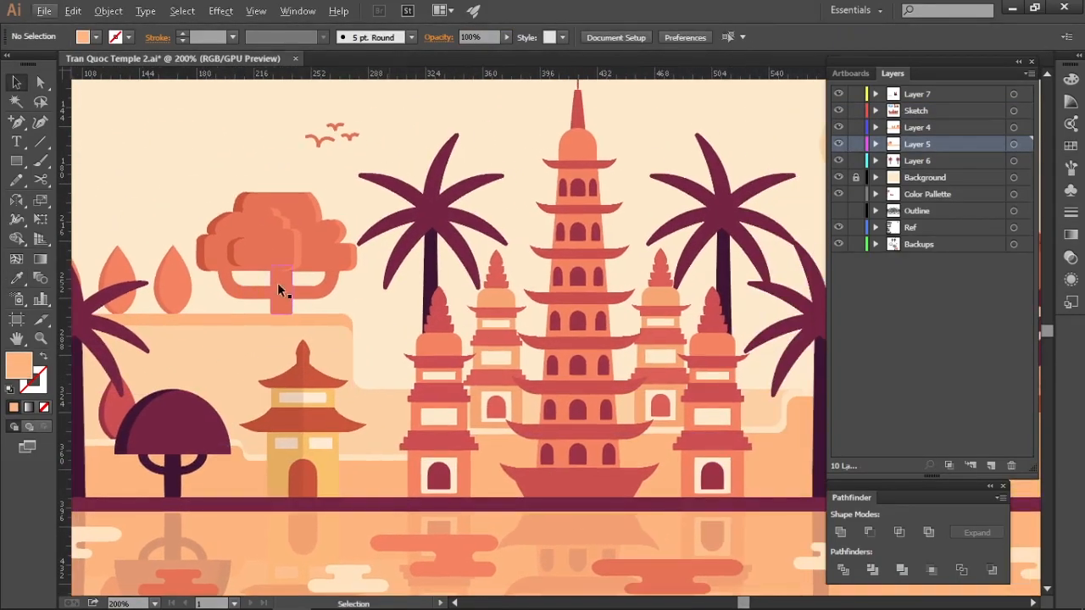
Isolate the left tree and recolour its trunk and branches with a dark red sampled from the palette
{"action": "double_click", "coordinate": [280, 290]}
{"action": "scroll", "coordinate": [302, 270], "scroll_direction": "up", "scroll_amount": 5}
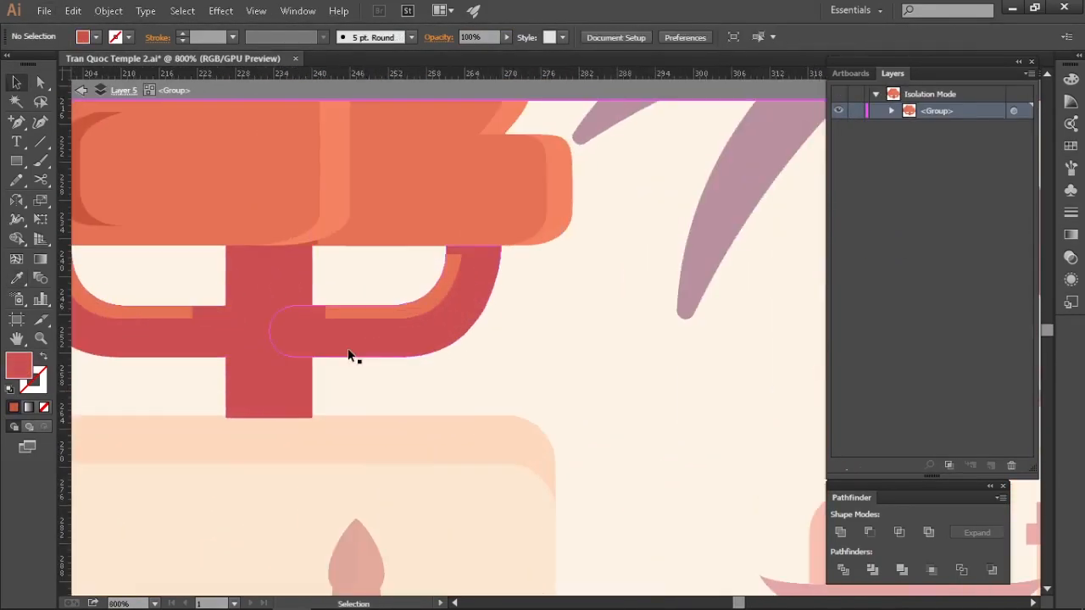
{"action": "left_click", "coordinate": [351, 356]}
{"action": "scroll", "coordinate": [296, 351], "scroll_direction": "down", "scroll_amount": 5}
{"action": "key", "text": "i"}
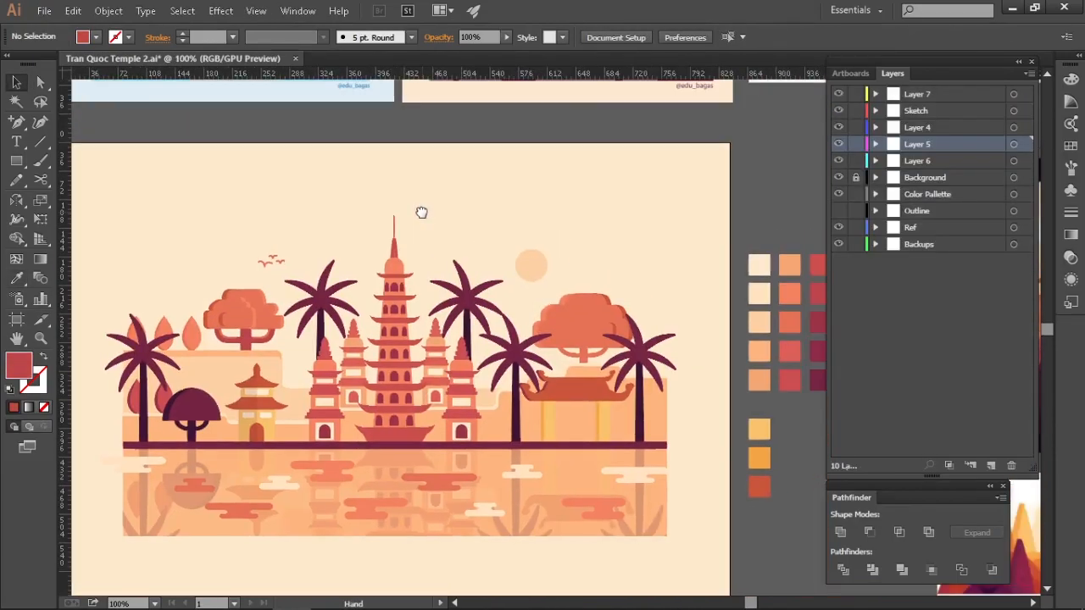
Recolour the highlight strips on the left tree's branches with the lighter red swatch from the palette
{"action": "scroll", "coordinate": [239, 334], "scroll_direction": "up", "scroll_amount": 5}
{"action": "left_click_drag", "start_coordinate": [273, 327], "coordinate": [308, 339]}
{"action": "left_click", "coordinate": [272, 346]}
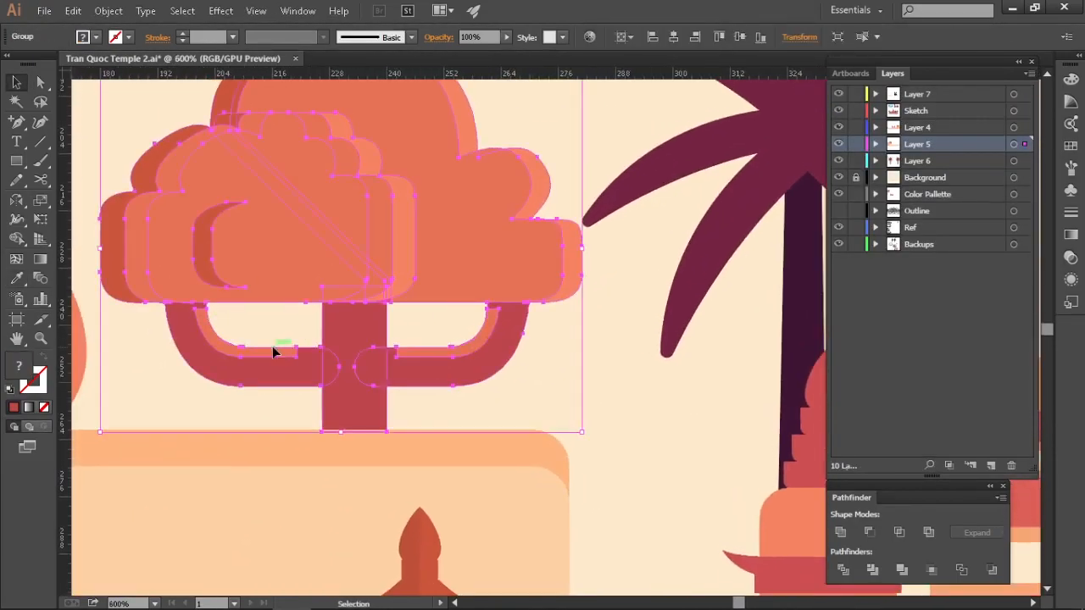
{"action": "key", "text": "a"}
{"action": "left_click", "coordinate": [272, 345]}
{"action": "scroll", "coordinate": [473, 372], "scroll_direction": "down", "scroll_amount": 5}
{"action": "key", "text": "i"}
{"action": "mouse_move", "coordinate": [763, 386]}
{"action": "left_mouse_down"}
{"action": "mouse_move", "coordinate": [550, 368]}
{"action": "mouse_move", "coordinate": [595, 378]}
{"action": "left_mouse_up"}
{"action": "left_click", "coordinate": [764, 365]}
{"action": "scroll", "coordinate": [183, 333], "scroll_direction": "up", "scroll_amount": 3}
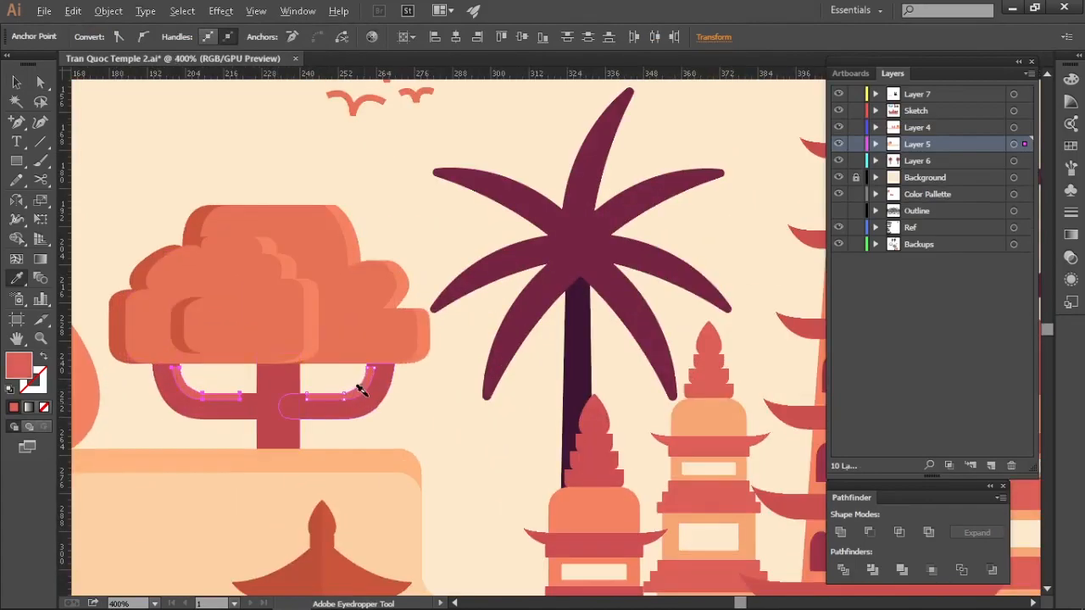
Draw a lighter red highlight rectangle about 2 px wide and 18 px tall along the right edge of the left tree's trunk
{"action": "scroll", "coordinate": [359, 387], "scroll_direction": "up", "scroll_amount": 3}
{"action": "key", "text": "v"}
{"action": "left_click", "coordinate": [380, 462]}
{"action": "left_click_drag", "start_coordinate": [379, 463], "coordinate": [542, 463]}
{"action": "left_click", "coordinate": [458, 413]}
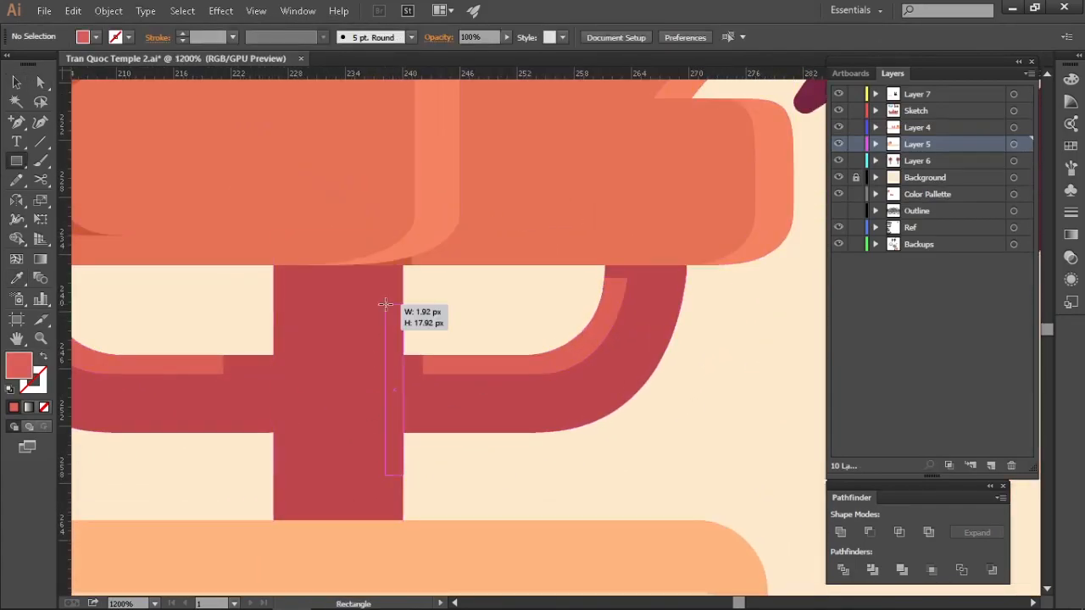
{"action": "left_click_drag", "start_coordinate": [386, 304], "coordinate": [384, 304]}
{"action": "key", "text": "v"}
{"action": "left_click", "coordinate": [460, 444]}
Recolour the right tree's trunk and branches with the dark red sampled from the left tree's trunk
{"action": "scroll", "coordinate": [460, 444], "scroll_direction": "down", "scroll_amount": 4}
{"action": "scroll", "coordinate": [516, 460], "scroll_direction": "down", "scroll_amount": 3}
{"action": "left_click_drag", "start_coordinate": [809, 371], "coordinate": [565, 331]}
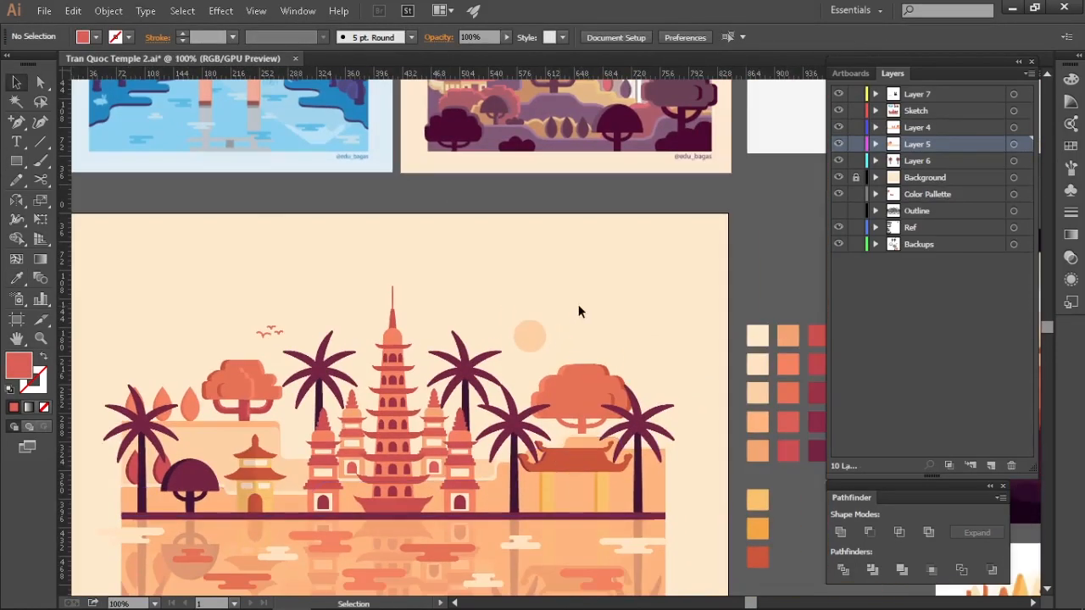
{"action": "scroll", "coordinate": [560, 433], "scroll_direction": "up", "scroll_amount": 2}
{"action": "key", "text": "a"}
{"action": "left_click", "coordinate": [731, 442]}
{"action": "key", "text": "i"}
{"action": "left_click", "coordinate": [393, 466]}
{"action": "key", "text": "v"}
{"action": "left_click", "coordinate": [665, 265]}
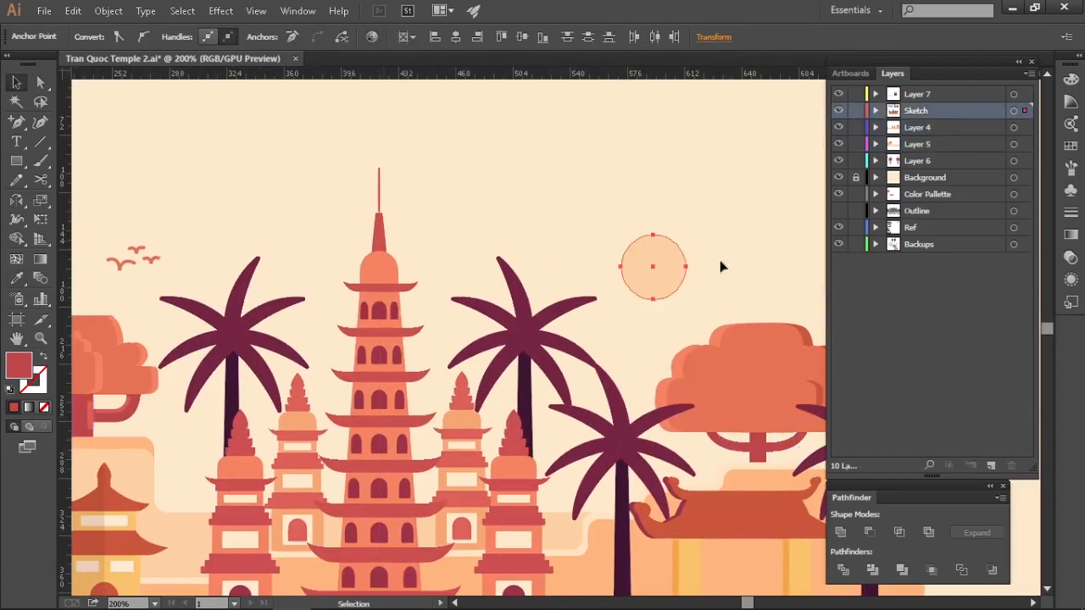
{"action": "left_click", "coordinate": [719, 266]}
Add a lighter red highlight strip along the left edge of the right tree's trunk, pasted in front on the tree's layer
{"action": "left_click", "coordinate": [95, 399]}
{"action": "left_click", "coordinate": [187, 417]}
{"action": "scroll", "coordinate": [423, 368], "scroll_direction": "up", "scroll_amount": 5}
{"action": "left_click_drag", "start_coordinate": [760, 418], "coordinate": [418, 335]}
{"action": "key", "text": "m"}
{"action": "key", "text": "v"}
{"action": "key", "text": "ctrl+x"}
{"action": "left_click", "coordinate": [416, 390]}
{"action": "key", "text": "ctrl+f"}
{"action": "key", "text": "ctrl+shift+a"}
{"action": "left_click_drag", "start_coordinate": [421, 399], "coordinate": [482, 424]}
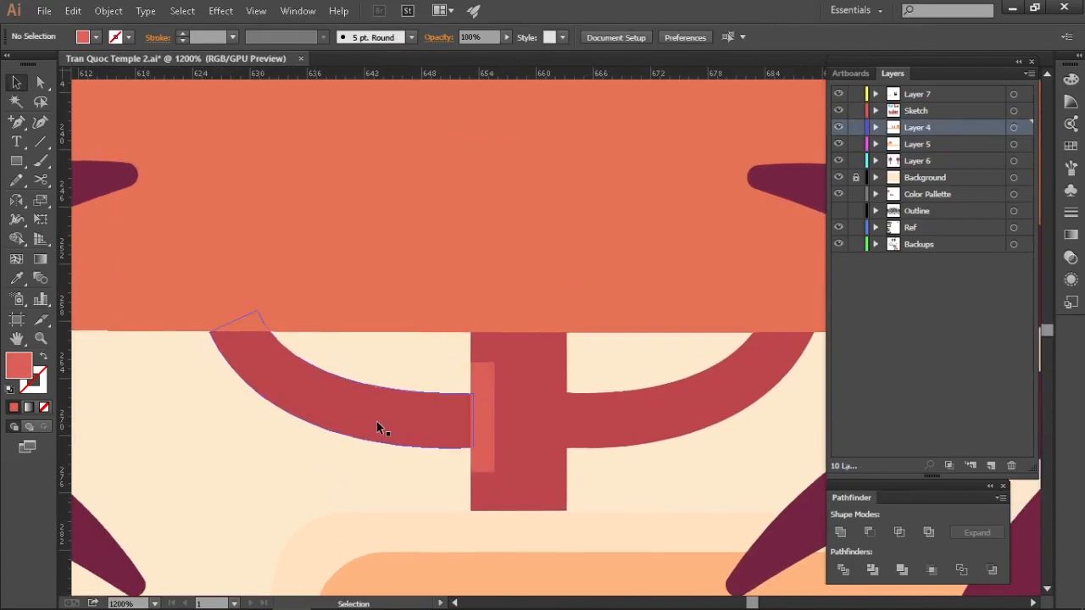
Isolate the right tree, split its curved branches into edge slivers with offset copies and delete the lower slivers
{"action": "scroll", "coordinate": [371, 501], "scroll_direction": "down", "scroll_amount": 6}
{"action": "scroll", "coordinate": [424, 487], "scroll_direction": "up", "scroll_amount": 6}
{"action": "double_click", "coordinate": [313, 465]}
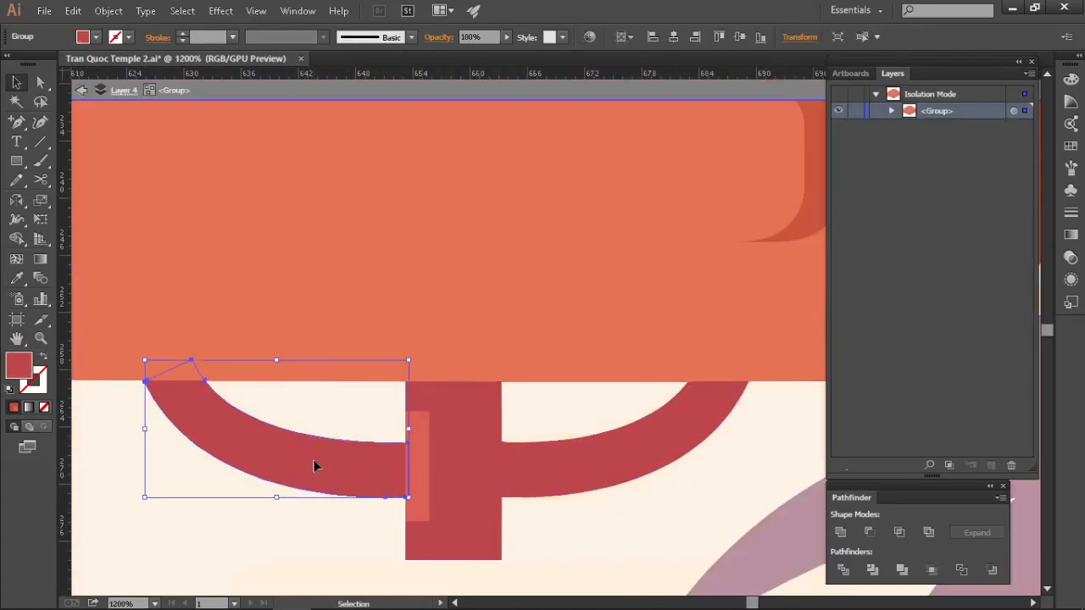
{"action": "left_click", "coordinate": [313, 461]}
{"action": "mouse_move", "coordinate": [214, 595]}
{"action": "left_click", "coordinate": [229, 535]}
{"action": "left_click", "coordinate": [91, 520]}
{"action": "key", "text": "alt+Tab"}
{"action": "left_click_drag", "start_coordinate": [361, 435], "coordinate": [341, 419]}
{"action": "scroll", "coordinate": [340, 375], "scroll_direction": "up", "scroll_amount": 1}
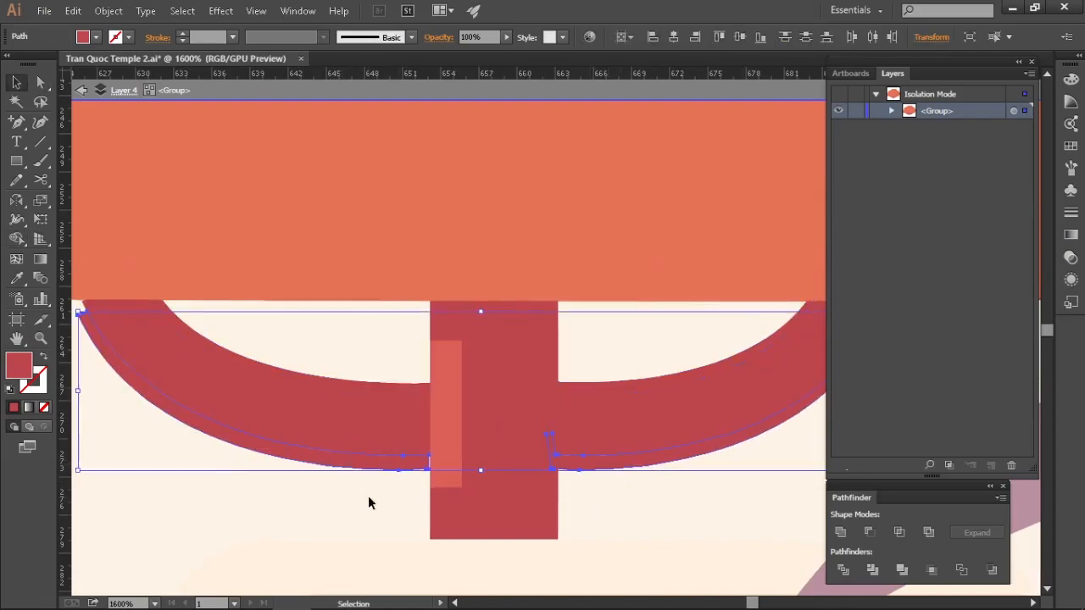
{"action": "key", "text": "Delete"}
Recolour the upper slivers of both branches with the trunk highlight's red and leave the group's isolation
{"action": "left_click", "coordinate": [393, 385]}
{"action": "left_click", "coordinate": [593, 386], "text": "shift"}
{"action": "key", "text": "i"}
{"action": "left_click", "coordinate": [447, 415]}
{"action": "scroll", "coordinate": [661, 568], "scroll_direction": "down", "scroll_amount": 1}
{"action": "double_click", "coordinate": [617, 546]}
{"action": "scroll", "coordinate": [617, 547], "scroll_direction": "down", "scroll_amount": 3}
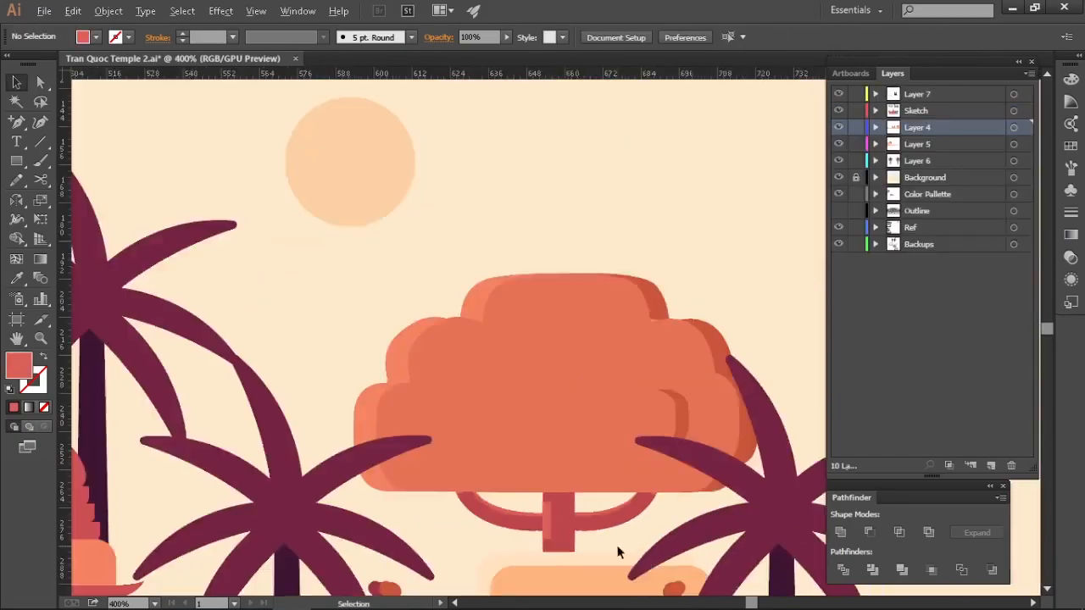
Recolour the left tree's trunk and both branches with the orange sampled from its foliage
{"action": "scroll", "coordinate": [618, 553], "scroll_direction": "down", "scroll_amount": 3}
{"action": "left_click_drag", "start_coordinate": [623, 542], "coordinate": [634, 403]}
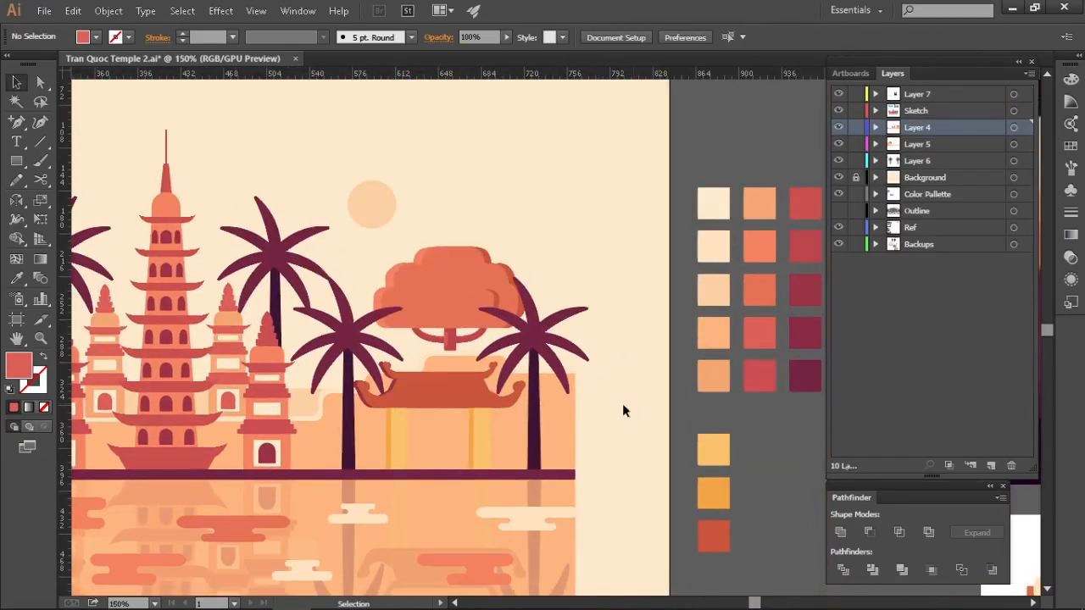
{"action": "scroll", "coordinate": [627, 405], "scroll_direction": "down", "scroll_amount": 1}
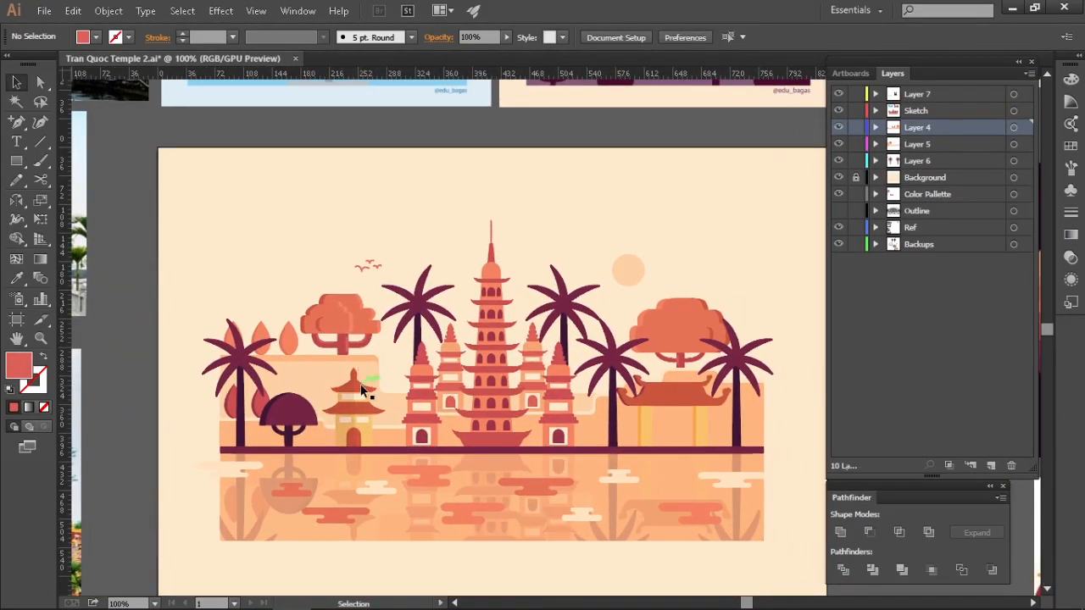
{"action": "scroll", "coordinate": [322, 350], "scroll_direction": "up", "scroll_amount": 4}
{"action": "left_click_drag", "start_coordinate": [322, 358], "coordinate": [331, 341]}
{"action": "key", "text": "a"}
{"action": "left_click", "coordinate": [348, 322]}
{"action": "left_click", "coordinate": [412, 329], "text": "shift"}
{"action": "left_click", "coordinate": [475, 327], "text": "shift"}
{"action": "key", "text": "i"}
{"action": "left_click", "coordinate": [390, 220]}
{"action": "left_click", "coordinate": [318, 227]}
{"action": "key", "text": "ctrl+z"}
Recolour the highlight strips on the left tree's trunk and branches with the lighter orange of the foliage highlights
{"action": "scroll", "coordinate": [351, 290], "scroll_direction": "up", "scroll_amount": 2}
{"action": "key", "text": "a"}
{"action": "left_click", "coordinate": [386, 352]}
{"action": "left_click", "coordinate": [511, 356], "text": "shift"}
{"action": "left_click", "coordinate": [572, 351], "text": "shift"}
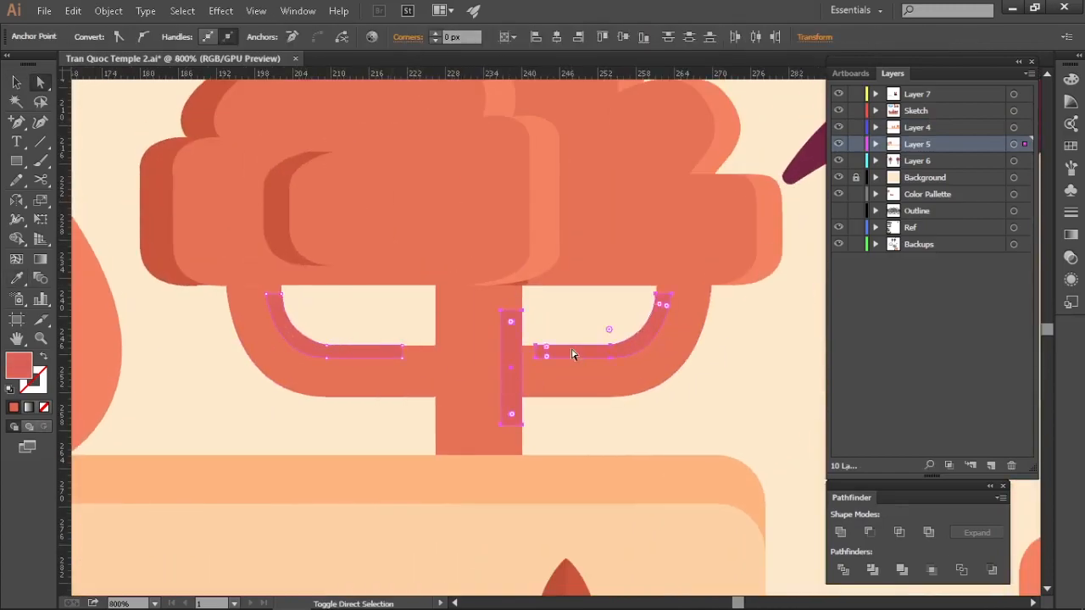
{"action": "key", "text": "i"}
{"action": "left_click", "coordinate": [544, 203]}
{"action": "key", "text": "v"}
{"action": "left_click", "coordinate": [655, 405]}
Recolour the left tree's foliage highlights with the upper terrace's pale peach and its foliage with the terrace edge's orange
{"action": "scroll", "coordinate": [655, 405], "scroll_direction": "down", "scroll_amount": 1}
{"action": "key", "text": "a"}
{"action": "left_click_drag", "start_coordinate": [513, 300], "coordinate": [475, 333]}
{"action": "left_click", "coordinate": [424, 292]}
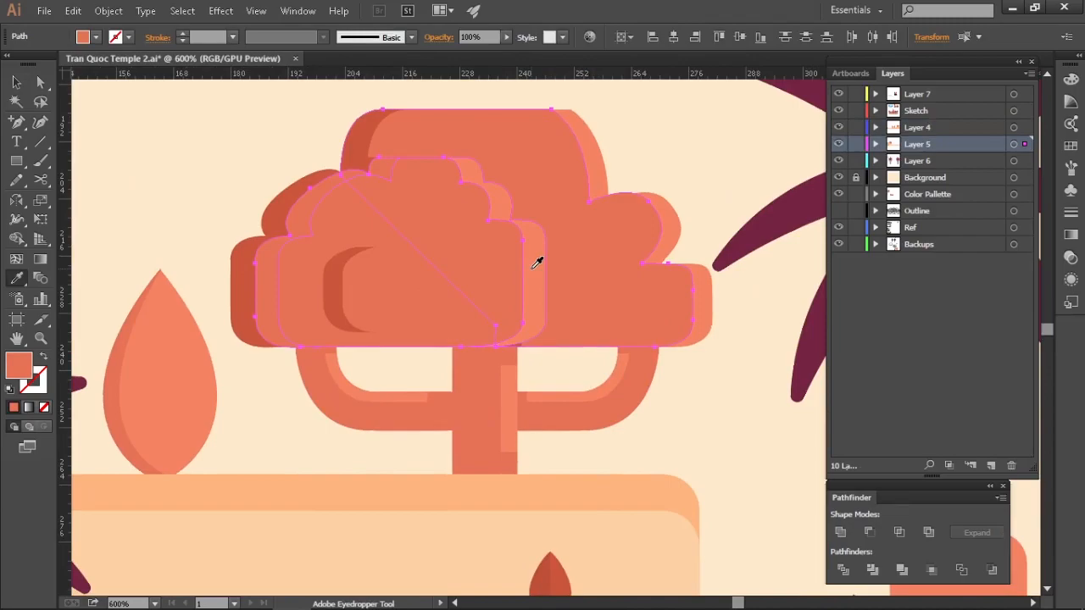
{"action": "key", "text": "i"}
{"action": "left_click", "coordinate": [654, 542]}
{"action": "left_click", "coordinate": [507, 293]}
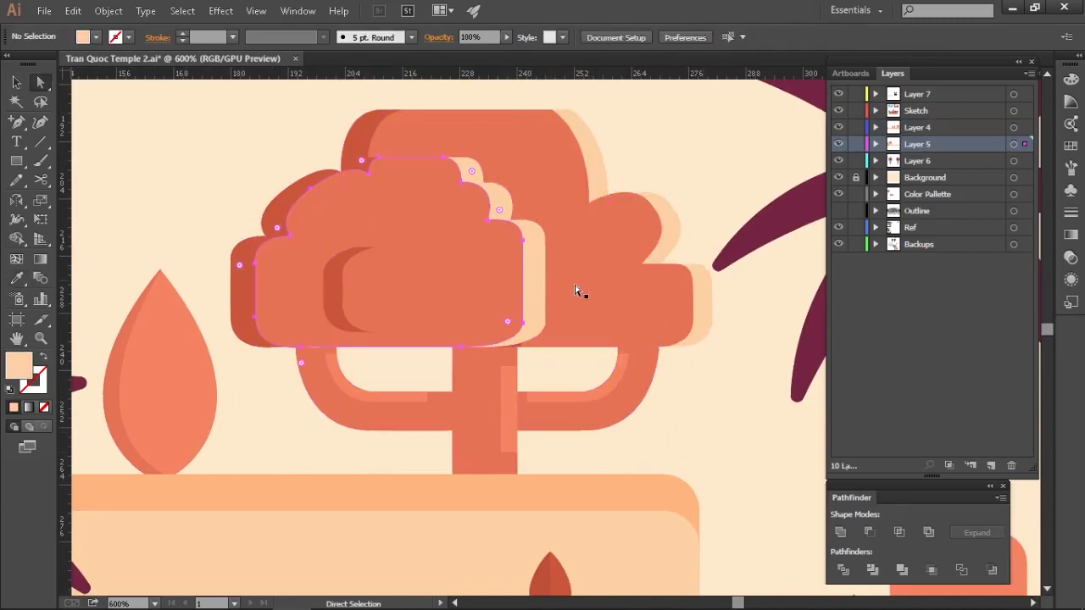
{"action": "left_click", "coordinate": [584, 293], "text": "shift"}
{"action": "left_click", "coordinate": [642, 495]}
Recolour the dark shadow shapes on the left tree's foliage with a light orange sampled from the palette swatches
{"action": "left_click", "coordinate": [266, 222]}
{"action": "left_click", "coordinate": [351, 151], "text": "shift"}
{"action": "left_click", "coordinate": [342, 284], "text": "shift"}
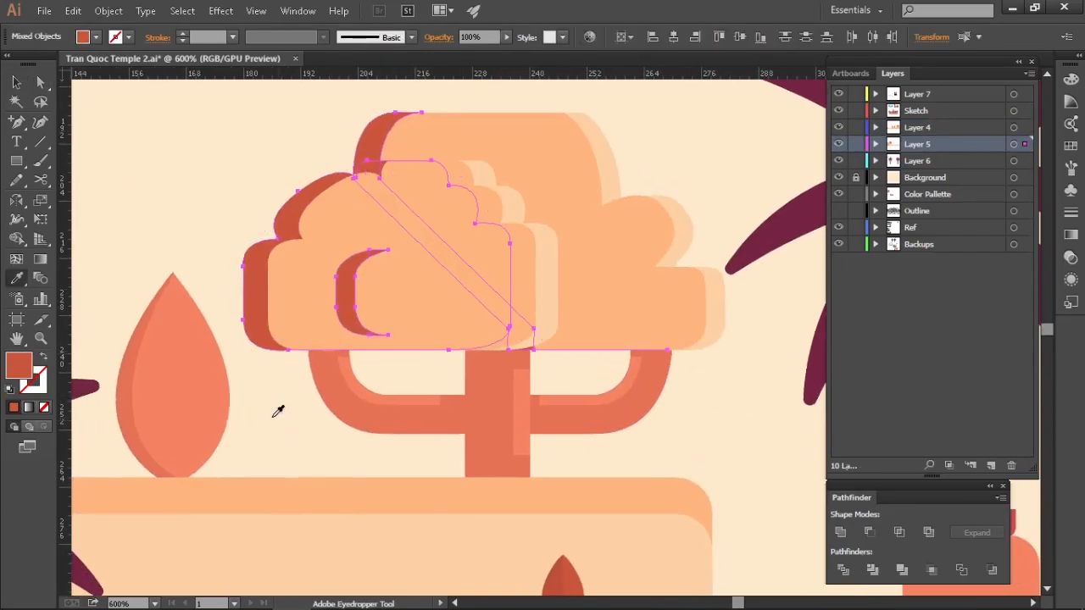
{"action": "left_click_drag", "start_coordinate": [299, 458], "coordinate": [278, 445]}
{"action": "scroll", "coordinate": [278, 445], "scroll_direction": "down", "scroll_amount": 4}
{"action": "left_click_drag", "start_coordinate": [500, 475], "coordinate": [153, 364]}
{"action": "left_click", "coordinate": [729, 322]}
{"action": "scroll", "coordinate": [620, 332], "scroll_direction": "up", "scroll_amount": 2}
{"action": "scroll", "coordinate": [619, 332], "scroll_direction": "down", "scroll_amount": 2}
{"action": "left_click_drag", "start_coordinate": [746, 326], "coordinate": [161, 335]}
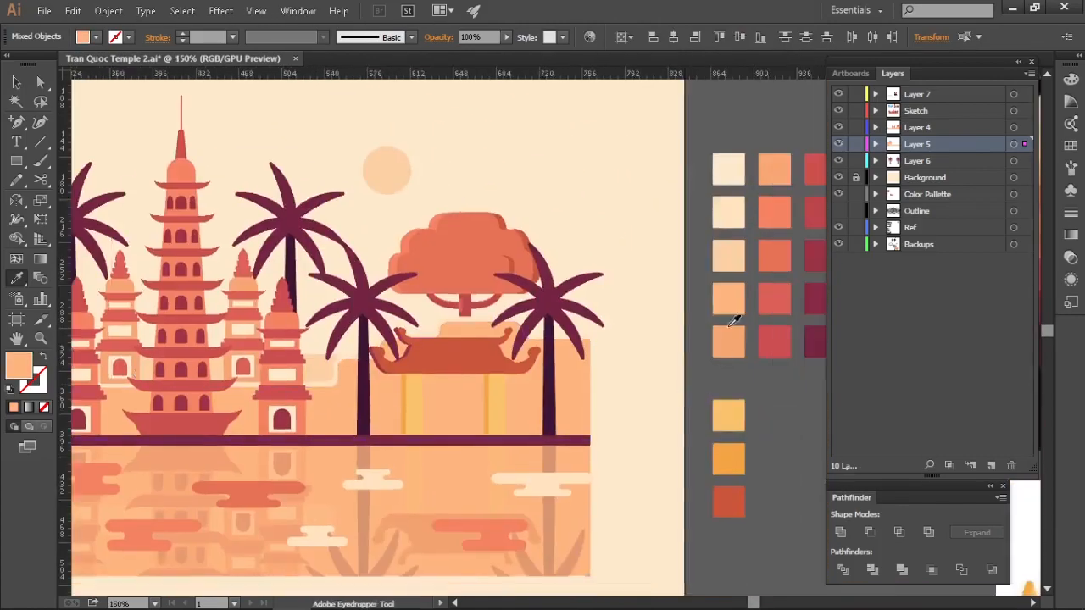
Recolour the left tree's foliage shadows with the slightly darker light orange from the palette swatches
{"action": "scroll", "coordinate": [729, 326], "scroll_direction": "down", "scroll_amount": 1}
{"action": "left_click", "coordinate": [777, 361]}
{"action": "scroll", "coordinate": [212, 288], "scroll_direction": "up", "scroll_amount": 3}
{"action": "key", "text": "v"}
{"action": "left_click", "coordinate": [246, 240]}
Recolour the bodies of the three cypresses beside the left tree with the light orange sampled from its foliage
{"action": "scroll", "coordinate": [597, 445], "scroll_direction": "down", "scroll_amount": 2}
{"action": "scroll", "coordinate": [395, 245], "scroll_direction": "down", "scroll_amount": 1}
{"action": "left_click_drag", "start_coordinate": [392, 242], "coordinate": [383, 311]}
{"action": "left_click_drag", "start_coordinate": [257, 484], "coordinate": [298, 453]}
{"action": "scroll", "coordinate": [260, 381], "scroll_direction": "up", "scroll_amount": 4}
{"action": "left_click_drag", "start_coordinate": [259, 381], "coordinate": [428, 412]}
{"action": "key", "text": "a"}
{"action": "left_click", "coordinate": [365, 365]}
{"action": "left_click", "coordinate": [263, 348], "text": "shift"}
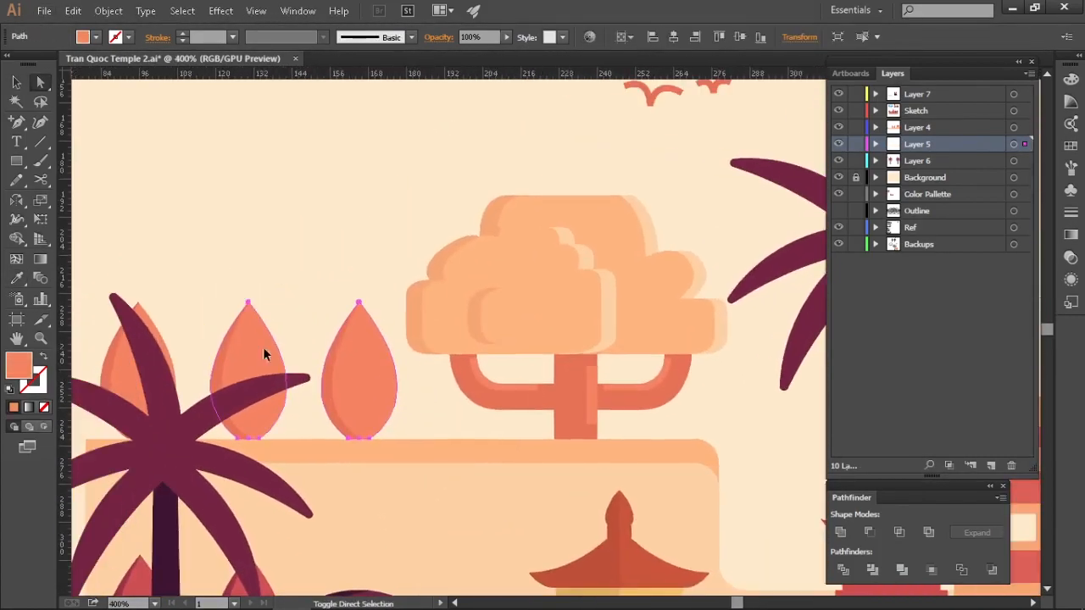
{"action": "left_click", "coordinate": [159, 347], "text": "shift"}
{"action": "key", "text": "i"}
{"action": "left_click", "coordinate": [479, 269]}
Recolour the shadow crescents of the three cypresses with the darker light orange of the left tree's foliage shadows
{"action": "key", "text": "a"}
{"action": "left_click", "coordinate": [107, 368], "text": "shift"}
{"action": "key", "text": "i"}
{"action": "left_click", "coordinate": [417, 318]}
Recolour the left tree's trunk and both branches with the salmon palette swatch
{"action": "left_click", "coordinate": [415, 385]}
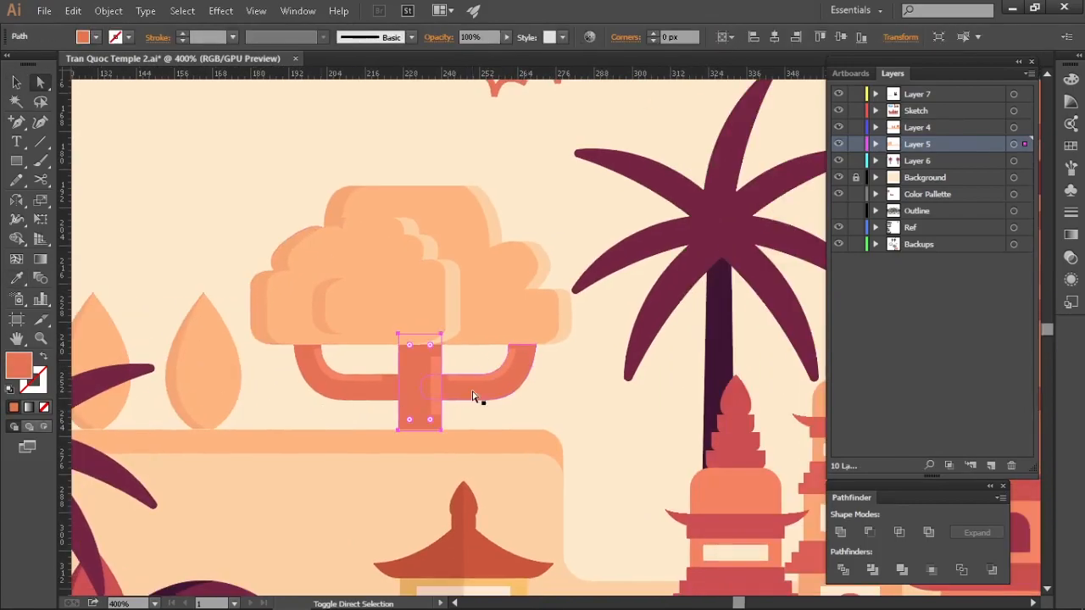
{"action": "scroll", "coordinate": [502, 423], "scroll_direction": "up", "scroll_amount": 1}
{"action": "scroll", "coordinate": [501, 425], "scroll_direction": "down", "scroll_amount": 4}
{"action": "left_click_drag", "start_coordinate": [746, 424], "coordinate": [204, 389]}
{"action": "scroll", "coordinate": [767, 370], "scroll_direction": "down", "scroll_amount": 1}
{"action": "key", "text": "i"}
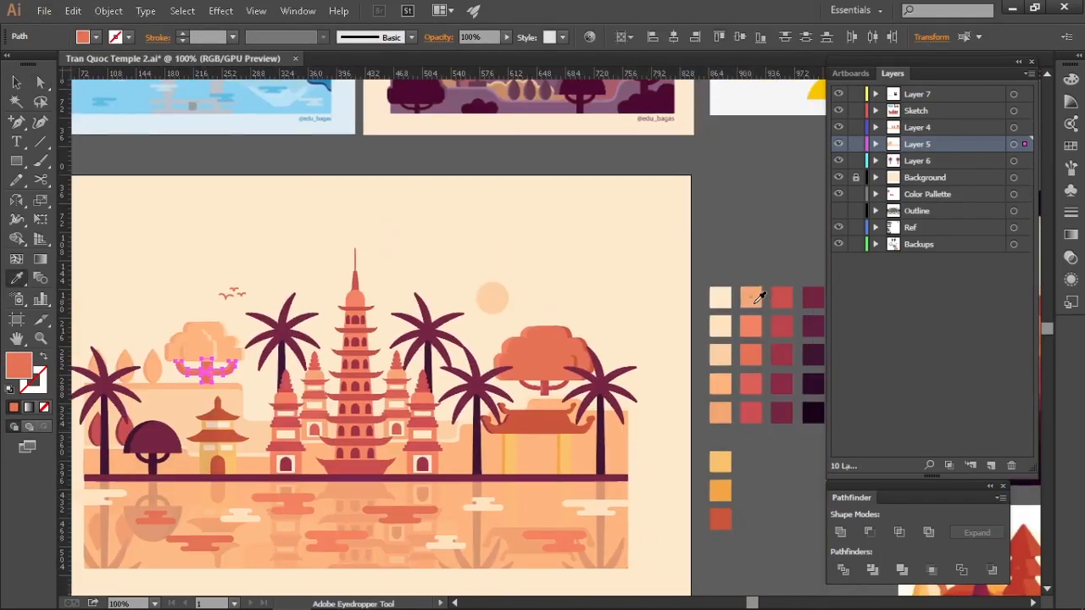
{"action": "left_click", "coordinate": [750, 300]}
{"action": "left_click", "coordinate": [751, 326]}
Recolour the highlight strips on the left tree's trunk and branches with the light orange of its foliage
{"action": "scroll", "coordinate": [181, 358], "scroll_direction": "up", "scroll_amount": 5}
{"action": "key", "text": "v"}
{"action": "left_click", "coordinate": [257, 414]}
{"action": "key", "text": "a"}
{"action": "left_click", "coordinate": [358, 434]}
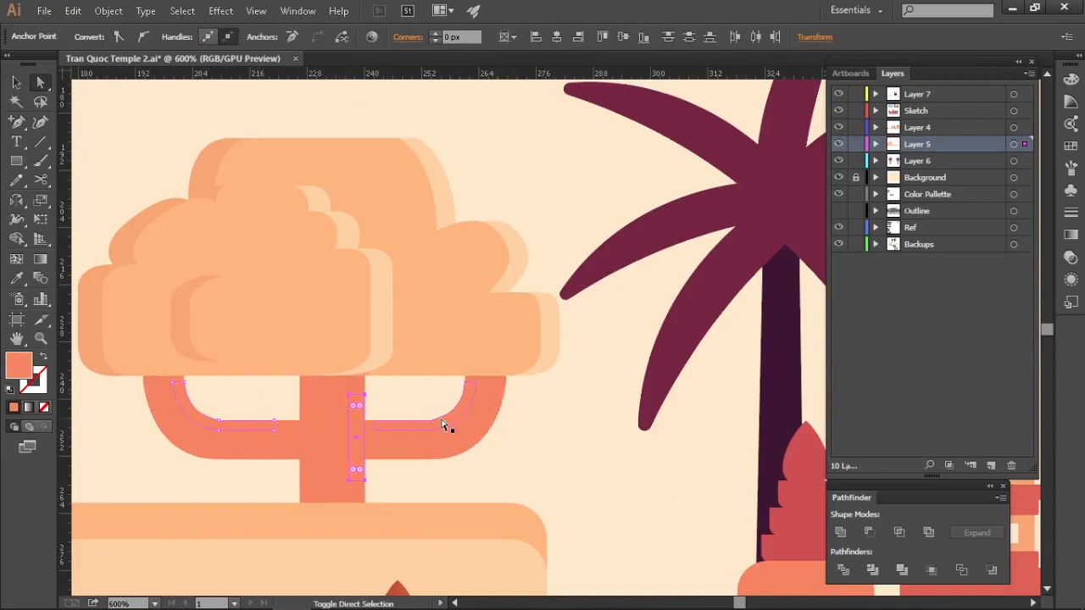
{"action": "left_click", "coordinate": [444, 424], "text": "shift"}
{"action": "key", "text": "i"}
{"action": "scroll", "coordinate": [398, 403], "scroll_direction": "down", "scroll_amount": 2}
{"action": "left_click", "coordinate": [410, 375]}
{"action": "key", "text": "v"}
{"action": "left_click", "coordinate": [485, 439]}
Duplicate the body of the cypress nearest the left tree slightly to the left and shift the copy's tip onto the original's
{"action": "scroll", "coordinate": [485, 440], "scroll_direction": "down", "scroll_amount": 3}
{"action": "left_click_drag", "start_coordinate": [805, 364], "coordinate": [581, 518]}
{"action": "scroll", "coordinate": [480, 290], "scroll_direction": "up", "scroll_amount": 2}
{"action": "left_click_drag", "start_coordinate": [255, 526], "coordinate": [610, 153]}
{"action": "scroll", "coordinate": [329, 274], "scroll_direction": "up", "scroll_amount": 3}
{"action": "scroll", "coordinate": [329, 274], "scroll_direction": "down", "scroll_amount": 3}
{"action": "scroll", "coordinate": [459, 252], "scroll_direction": "up", "scroll_amount": 3}
{"action": "left_click_drag", "start_coordinate": [484, 331], "coordinate": [322, 359]}
{"action": "key", "text": "ctrl+z"}
{"action": "double_click", "coordinate": [351, 364]}
{"action": "scroll", "coordinate": [365, 292], "scroll_direction": "up", "scroll_amount": 1}
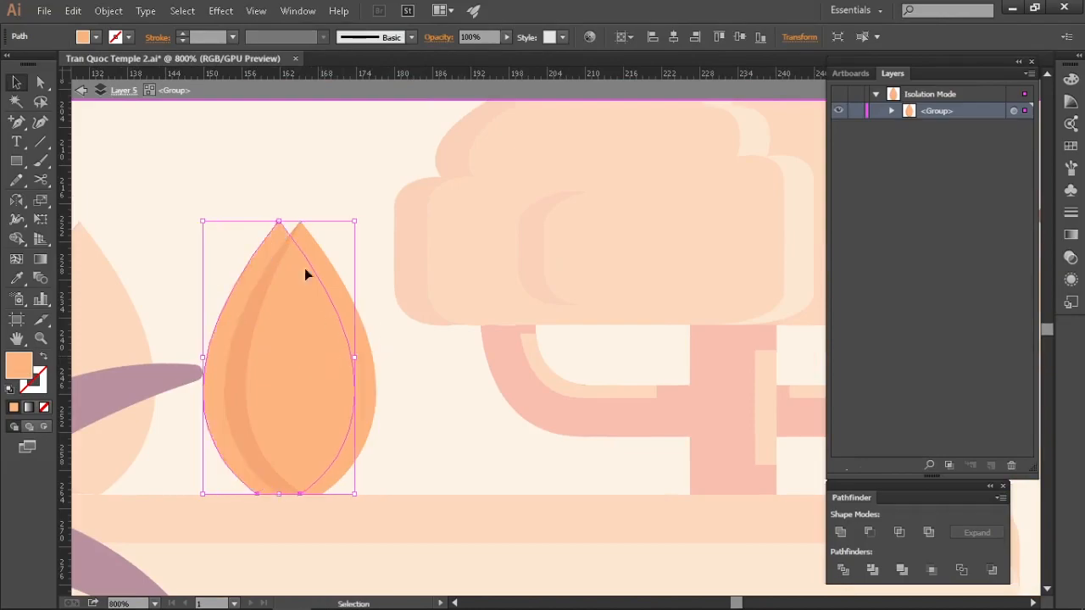
{"action": "scroll", "coordinate": [281, 225], "scroll_direction": "up", "scroll_amount": 2}
{"action": "key", "text": "a"}
{"action": "left_click_drag", "start_coordinate": [278, 217], "coordinate": [320, 220]}
{"action": "scroll", "coordinate": [423, 356], "scroll_direction": "down", "scroll_amount": 1}
{"action": "key", "text": "v"}
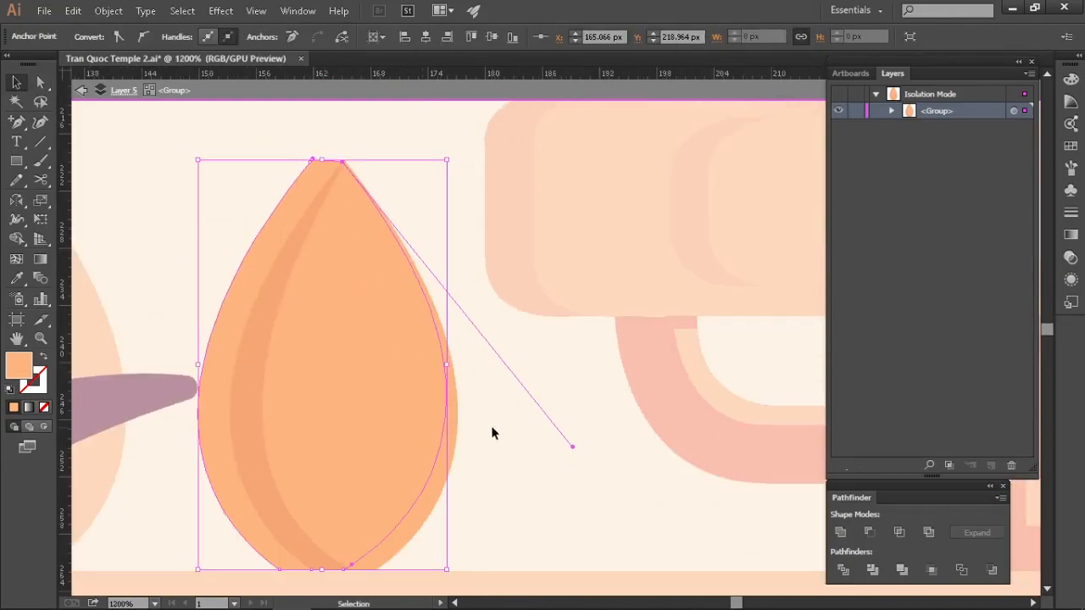
Split the cypress body and its offset copy with the Shape Builder and delete the sliver outside the body
{"action": "left_click", "coordinate": [372, 384]}
{"action": "left_click", "coordinate": [453, 444], "text": "shift"}
{"action": "key", "text": "shift+m"}
{"action": "left_click", "coordinate": [242, 289]}
{"action": "key", "text": "v"}
{"action": "left_click", "coordinate": [241, 289]}
{"action": "key", "text": "Delete"}
{"action": "left_click", "coordinate": [434, 307]}
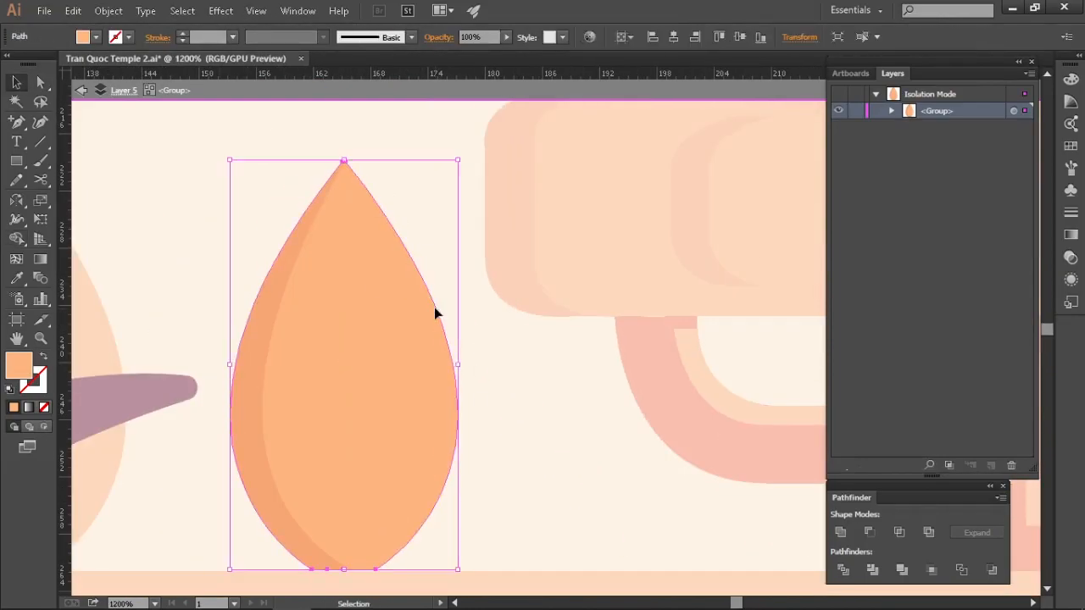
{"action": "key", "text": "i"}
{"action": "scroll", "coordinate": [509, 364], "scroll_direction": "down", "scroll_amount": 2}
{"action": "left_click", "coordinate": [634, 279]}
{"action": "scroll", "coordinate": [350, 334], "scroll_direction": "up", "scroll_amount": 2}
{"action": "left_click", "coordinate": [332, 327]}
{"action": "key", "text": "a"}
{"action": "scroll", "coordinate": [310, 371], "scroll_direction": "up", "scroll_amount": 1}
{"action": "left_click_drag", "start_coordinate": [425, 374], "coordinate": [434, 374]}
{"action": "scroll", "coordinate": [441, 390], "scroll_direction": "down", "scroll_amount": 2}
{"action": "double_click", "coordinate": [452, 410]}
{"action": "scroll", "coordinate": [452, 410], "scroll_direction": "down", "scroll_amount": 3}
{"action": "scroll", "coordinate": [296, 421], "scroll_direction": "up", "scroll_amount": 3}
{"action": "left_click_drag", "start_coordinate": [297, 421], "coordinate": [494, 463]}
{"action": "scroll", "coordinate": [384, 316], "scroll_direction": "up", "scroll_amount": 2}
{"action": "left_click", "coordinate": [327, 245]}
{"action": "scroll", "coordinate": [381, 246], "scroll_direction": "down", "scroll_amount": 1}
{"action": "double_click", "coordinate": [421, 435]}
{"action": "key", "text": "ctrl+z"}
{"action": "left_click_drag", "start_coordinate": [377, 437], "coordinate": [245, 449]}
{"action": "key", "text": "ctrl+z"}
{"action": "key", "text": "Delete"}
{"action": "left_click", "coordinate": [414, 436]}
{"action": "key", "text": "i"}
{"action": "left_click", "coordinate": [194, 305]}
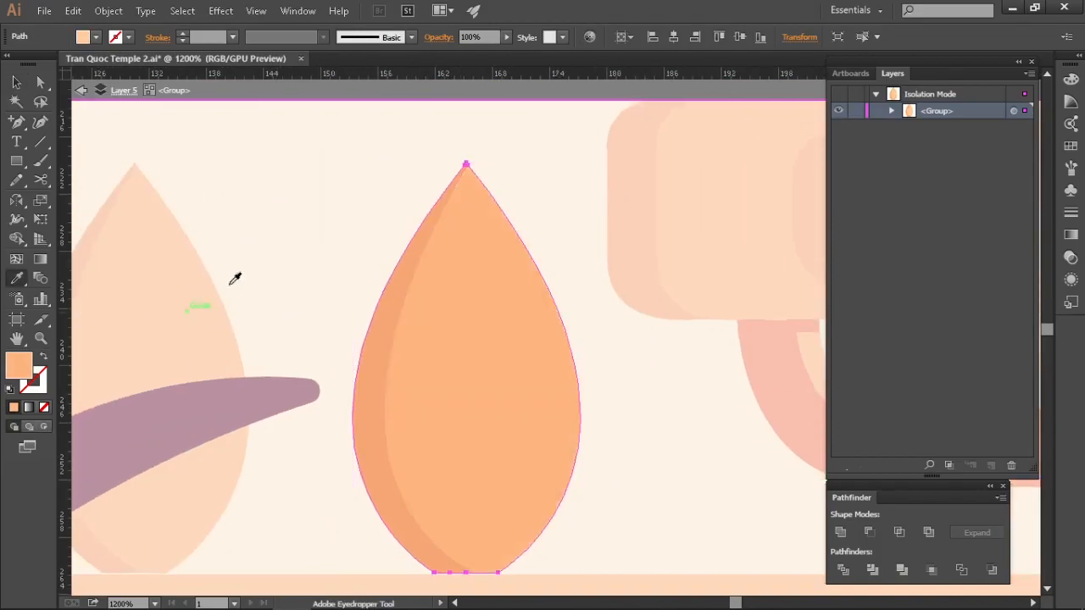
{"action": "left_click_drag", "start_coordinate": [276, 353], "coordinate": [312, 353]}
{"action": "key", "text": "ctrl+z"}
Mirror the cypress's shadow crescent to its opposite edge and recolour it pale peach like the left tree's foliage highlights
{"action": "key", "text": "o"}
{"action": "left_click_drag", "start_coordinate": [233, 241], "coordinate": [391, 337]}
{"action": "left_click_drag", "start_coordinate": [451, 363], "coordinate": [458, 363]}
{"action": "key", "text": "i"}
{"action": "left_click_drag", "start_coordinate": [714, 160], "coordinate": [557, 259]}
{"action": "left_click", "coordinate": [557, 259]}
{"action": "key", "text": "v"}
{"action": "scroll", "coordinate": [493, 435], "scroll_direction": "down", "scroll_amount": 5}
{"action": "double_click", "coordinate": [493, 435]}
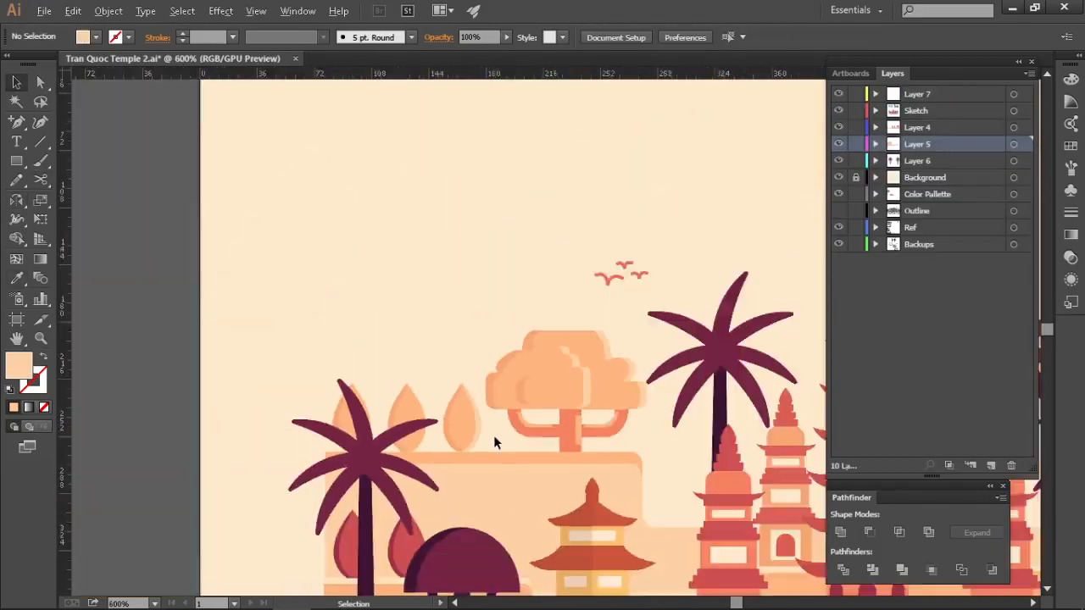
Shift the cypress's highlight crescent outwards to narrow it and trim the part beyond the body with the Shape Builder
{"action": "scroll", "coordinate": [512, 434], "scroll_direction": "up", "scroll_amount": 5}
{"action": "left_click_drag", "start_coordinate": [385, 469], "coordinate": [457, 493]}
{"action": "double_click", "coordinate": [366, 414]}
{"action": "left_click_drag", "start_coordinate": [366, 414], "coordinate": [376, 414]}
{"action": "left_click_drag", "start_coordinate": [351, 288], "coordinate": [374, 299]}
{"action": "scroll", "coordinate": [381, 311], "scroll_direction": "up", "scroll_amount": 1}
{"action": "left_click", "coordinate": [291, 324], "text": "shift"}
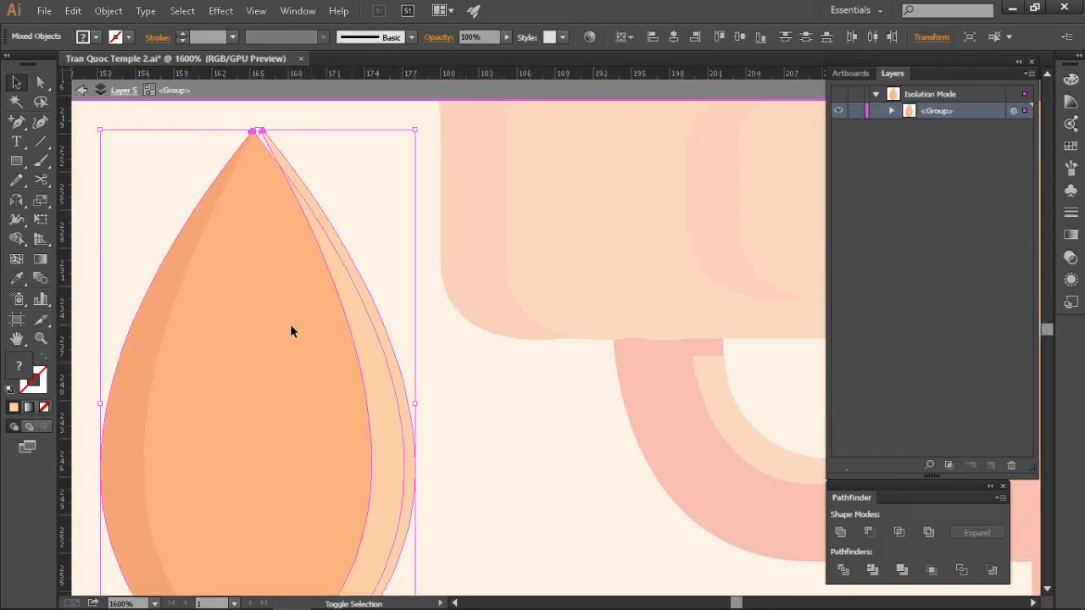
{"action": "key", "text": "shift+m"}
{"action": "left_click", "coordinate": [397, 361]}
{"action": "key", "text": "v"}
{"action": "left_click", "coordinate": [395, 350]}
{"action": "key", "text": "ctrl+shift+a"}
{"action": "key", "text": "Escape"}
{"action": "scroll", "coordinate": [468, 411], "scroll_direction": "down", "scroll_amount": 8}
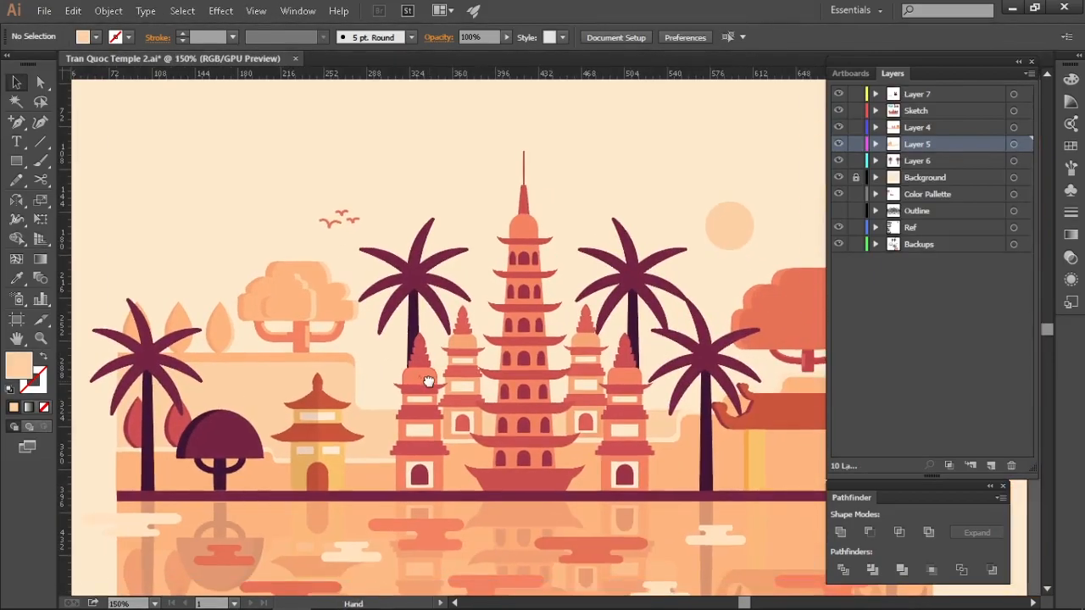
Replace the other two cypresses with evenly spaced copies of the highlighted one
{"action": "scroll", "coordinate": [428, 382], "scroll_direction": "down", "scroll_amount": 3}
{"action": "scroll", "coordinate": [314, 300], "scroll_direction": "up", "scroll_amount": 8}
{"action": "left_click", "coordinate": [515, 341]}
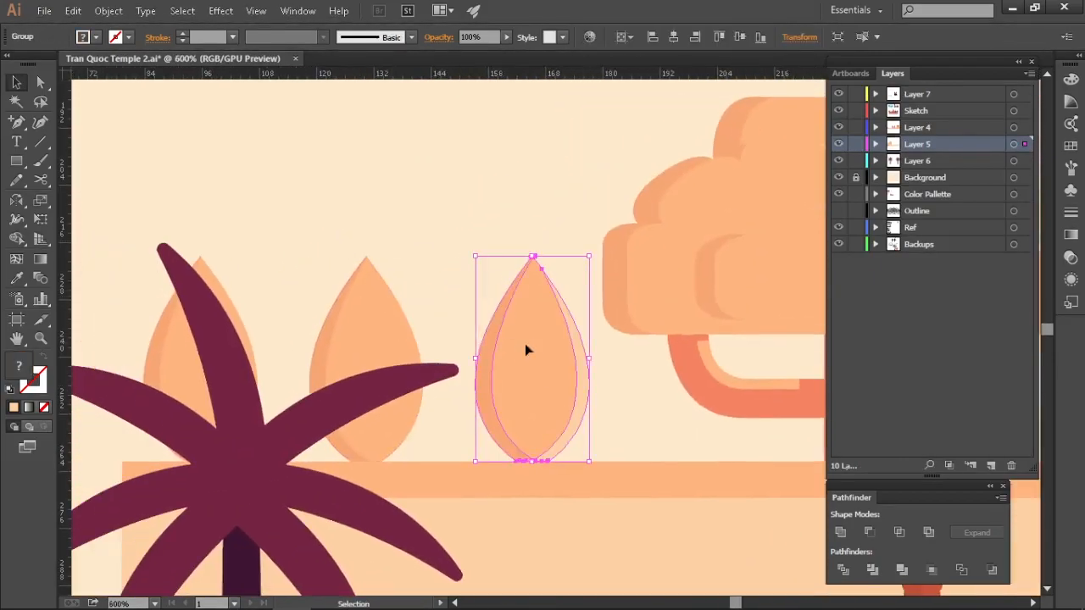
{"action": "left_click_drag", "start_coordinate": [364, 355], "coordinate": [365, 354]}
{"action": "key", "text": "ctrl+d"}
{"action": "left_click", "coordinate": [540, 329]}
{"action": "left_click_drag", "start_coordinate": [540, 330], "coordinate": [373, 330]}
{"action": "key", "text": "ctrl+d"}
{"action": "scroll", "coordinate": [406, 301], "scroll_direction": "down", "scroll_amount": 3}
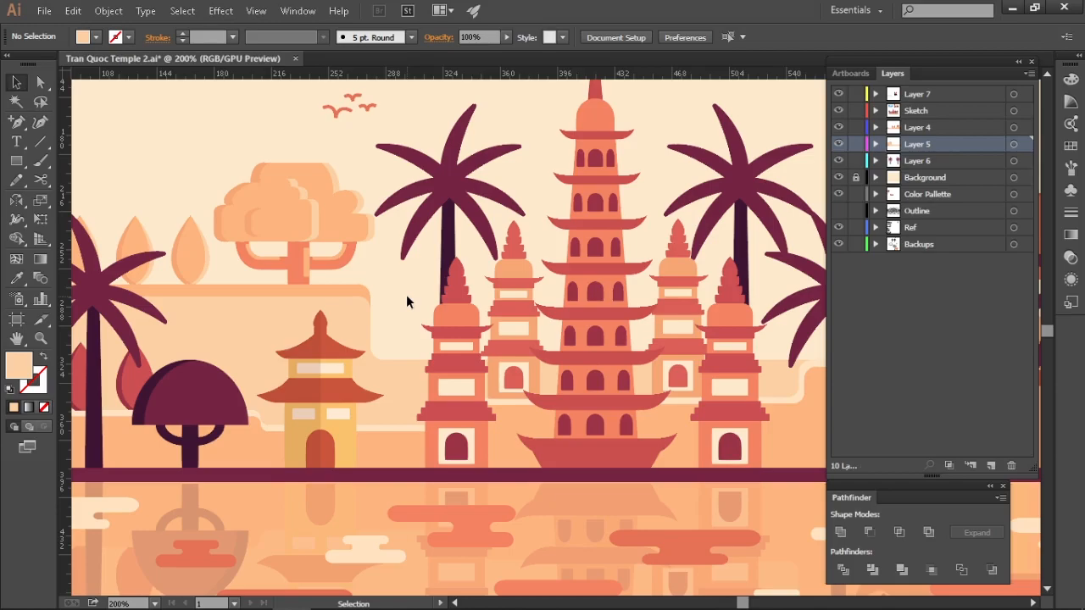
Recolour the right tree's foliage with the salmon sampled from the small front tower's dome
{"action": "left_click_drag", "start_coordinate": [391, 298], "coordinate": [464, 375]}
{"action": "left_click_drag", "start_coordinate": [805, 267], "coordinate": [639, 260]}
{"action": "key", "text": "ctrl+1"}
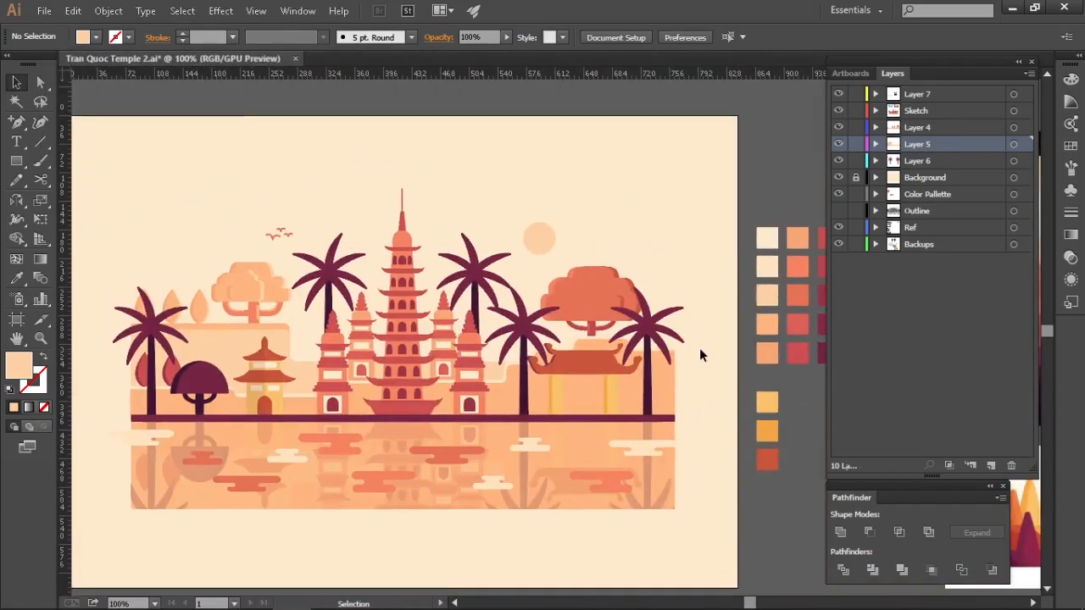
{"action": "key", "text": "ctrl+plus"}
{"action": "key", "text": "ctrl+plus"}
{"action": "left_click", "coordinate": [390, 280]}
{"action": "left_click_drag", "start_coordinate": [576, 273], "coordinate": [697, 285]}
{"action": "key", "text": "ctrl+minus"}
{"action": "mouse_move", "coordinate": [402, 328]}
{"action": "left_mouse_down"}
{"action": "mouse_move", "coordinate": [737, 333]}
{"action": "mouse_move", "coordinate": [639, 332]}
{"action": "left_mouse_up"}
{"action": "key", "text": "i"}
{"action": "left_click", "coordinate": [537, 386]}
{"action": "key", "text": "v"}
Recolour the highlights along the left edge of the right tree's foliage with a light orange
{"action": "left_click", "coordinate": [697, 312]}
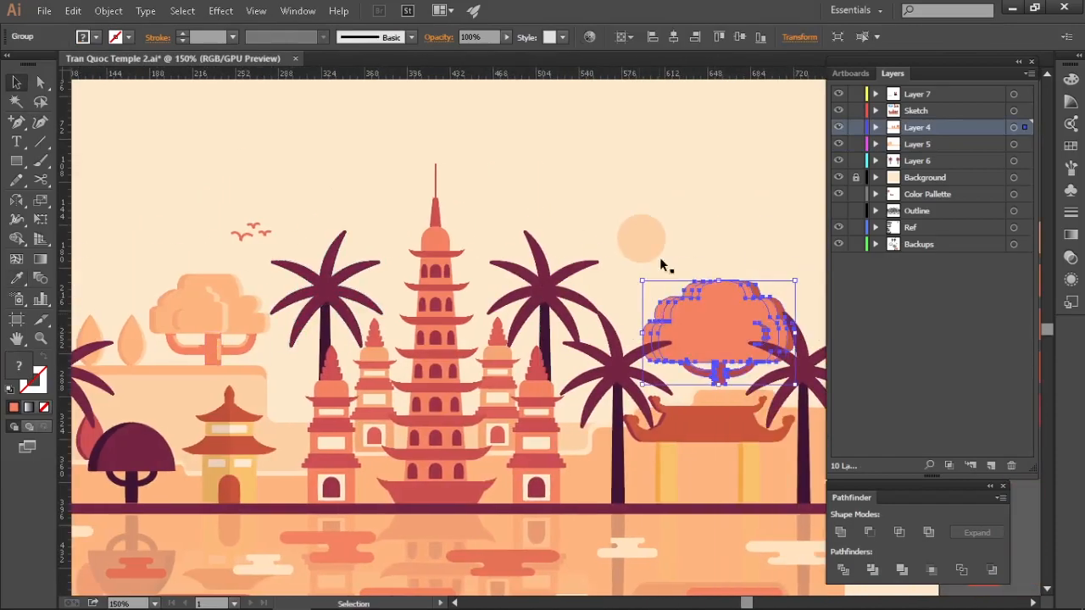
{"action": "key", "text": "a"}
{"action": "left_click", "coordinate": [655, 250]}
{"action": "left_click", "coordinate": [699, 247]}
{"action": "left_click", "coordinate": [669, 301]}
{"action": "key", "text": "i"}
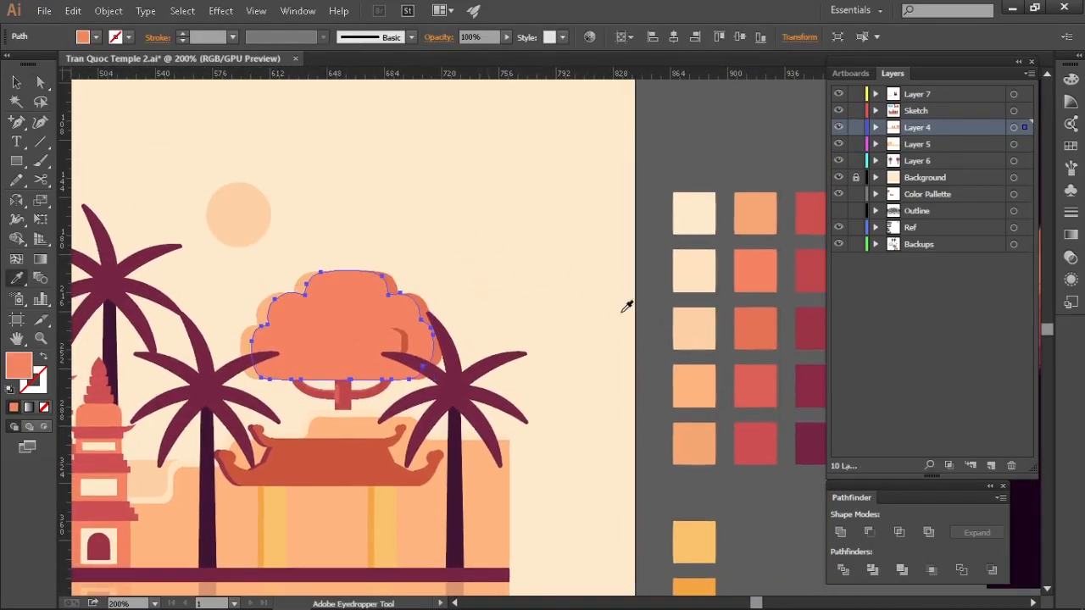
{"action": "left_click", "coordinate": [661, 424]}
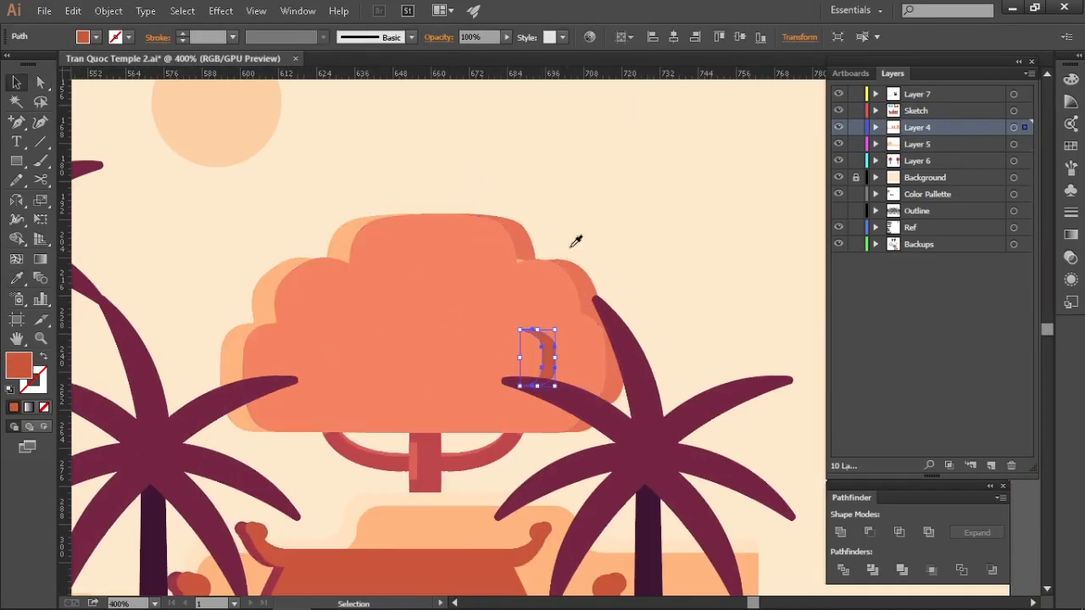
Recolour the right tree's inner shadow curve with the edge shadows' orange and its foliage highlights with a darker light orange
{"action": "double_click", "coordinate": [335, 238]}
{"action": "scroll", "coordinate": [593, 226], "scroll_direction": "up", "scroll_amount": 3}
{"action": "key", "text": "a"}
{"action": "left_click", "coordinate": [452, 299]}
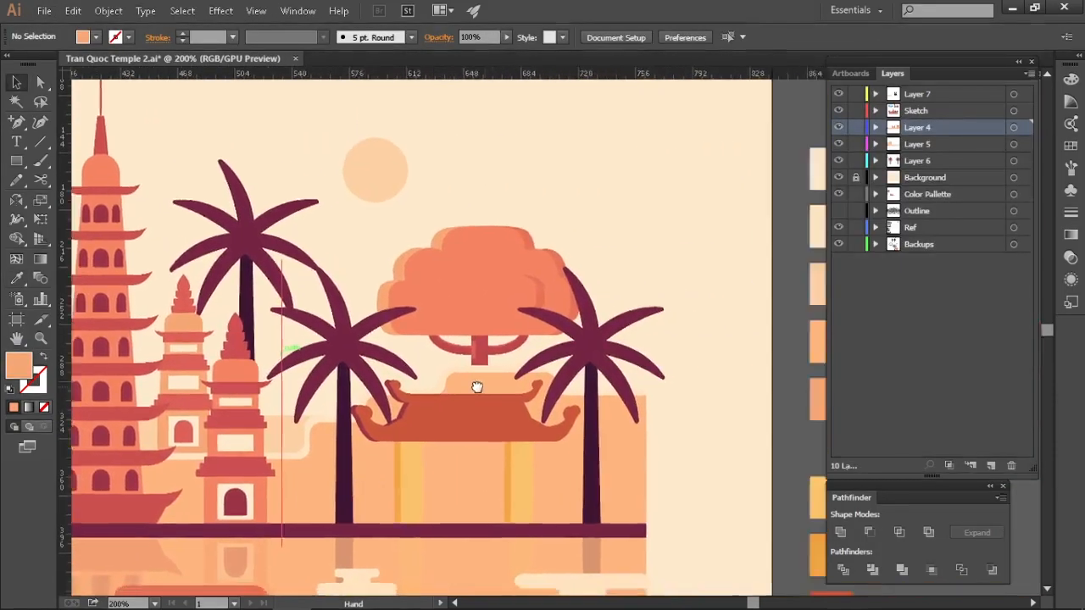
Try the darker light orange palette swatch on the right tree's foliage and compare it with the whole illustration
{"action": "left_click_drag", "start_coordinate": [477, 388], "coordinate": [278, 389]}
{"action": "left_click", "coordinate": [693, 174]}
{"action": "left_click_drag", "start_coordinate": [469, 192], "coordinate": [703, 211]}
{"action": "scroll", "coordinate": [703, 211], "scroll_direction": "down", "scroll_amount": 1}
{"action": "left_click_drag", "start_coordinate": [586, 225], "coordinate": [720, 240]}
{"action": "scroll", "coordinate": [714, 241], "scroll_direction": "up", "scroll_amount": 2}
{"action": "left_click_drag", "start_coordinate": [622, 310], "coordinate": [486, 318]}
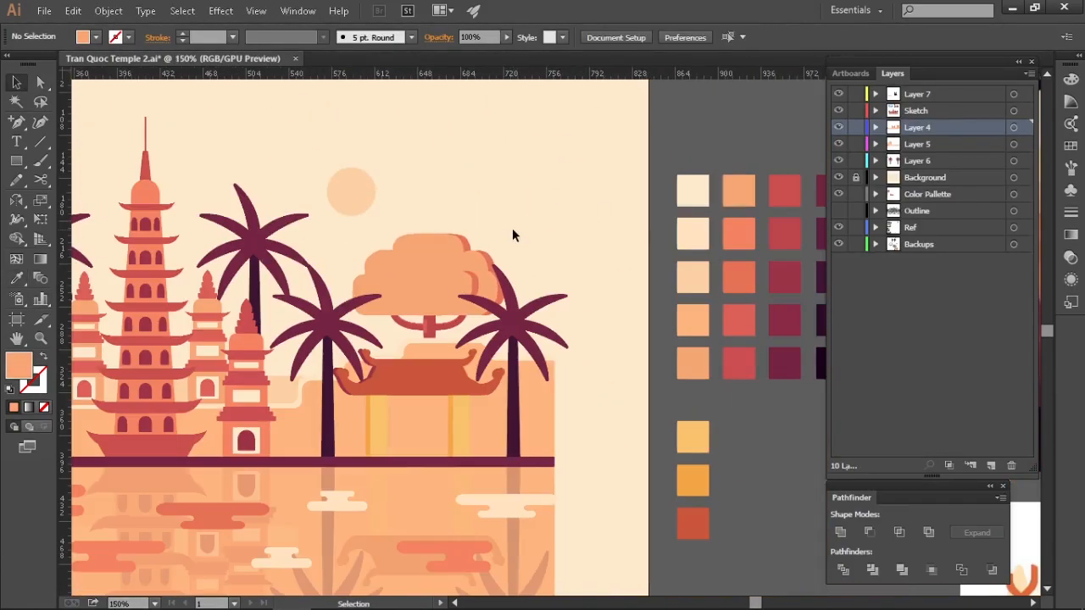
{"action": "scroll", "coordinate": [512, 229], "scroll_direction": "down", "scroll_amount": 1}
{"action": "left_click_drag", "start_coordinate": [540, 218], "coordinate": [619, 226]}
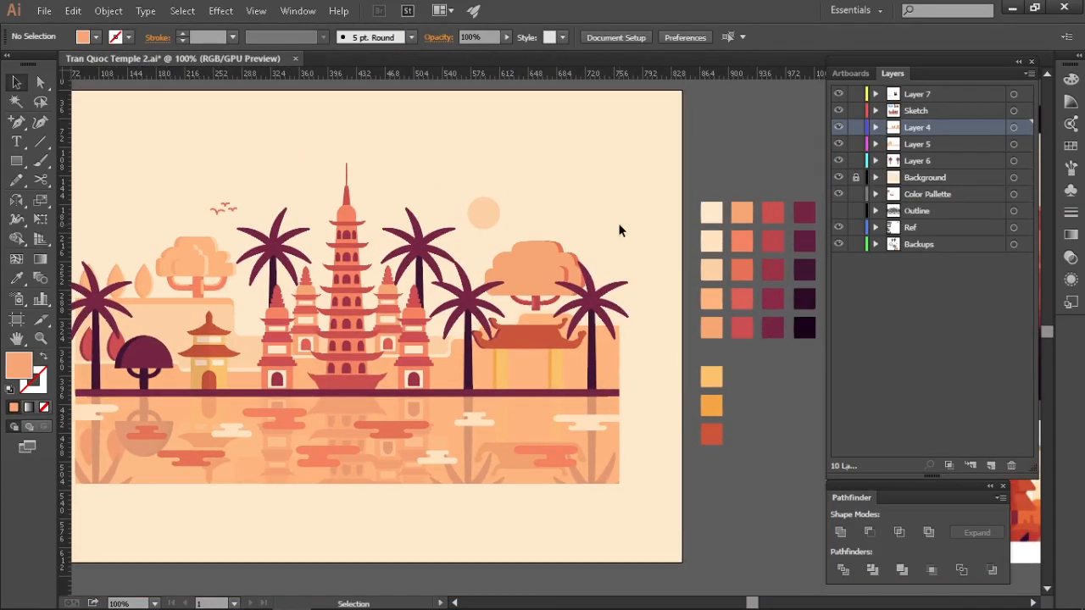
Recolour the right tree's foliage with the custom orange F29566 and review it within the whole illustration
{"action": "left_click", "coordinate": [554, 261]}
{"action": "scroll", "coordinate": [612, 240], "scroll_direction": "up", "scroll_amount": 2}
{"action": "left_click_drag", "start_coordinate": [612, 239], "coordinate": [402, 244]}
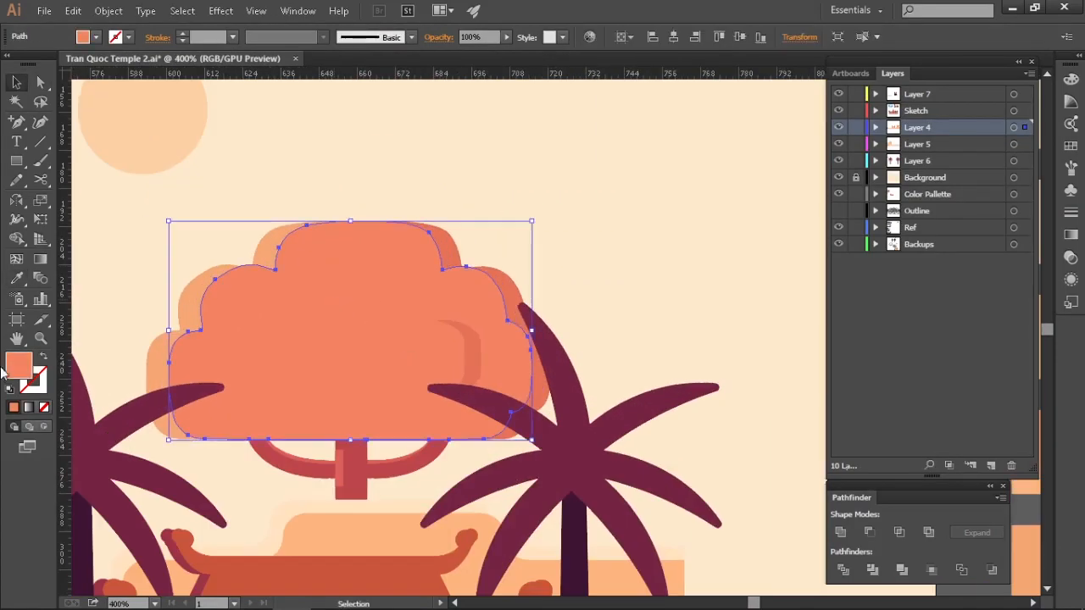
{"action": "double_click", "coordinate": [19, 366]}
{"action": "left_click", "coordinate": [552, 136]}
{"action": "key", "text": "Return"}
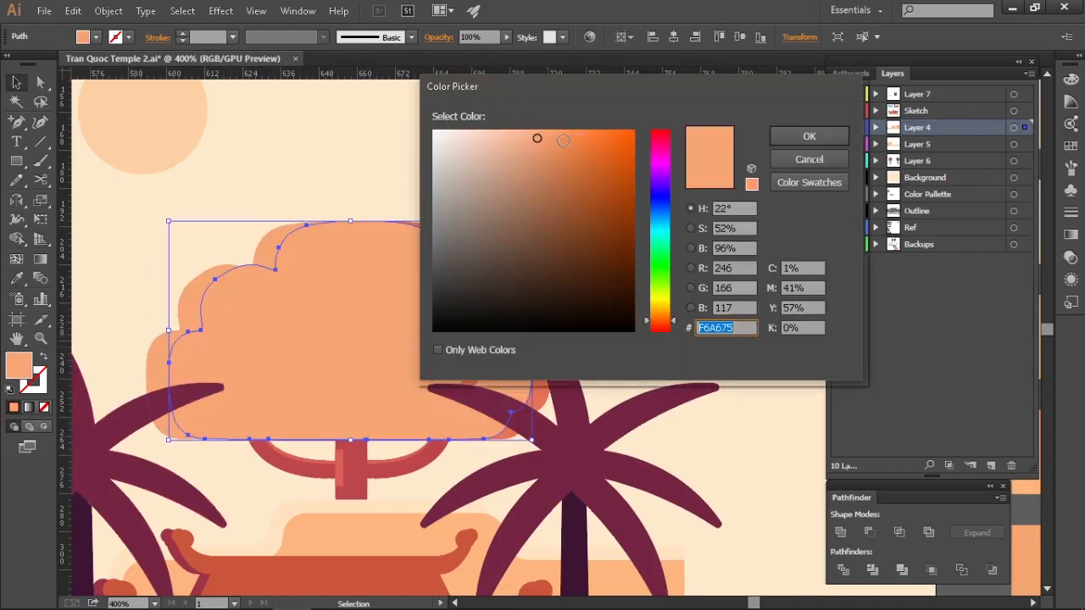
{"action": "left_click", "coordinate": [555, 135]}
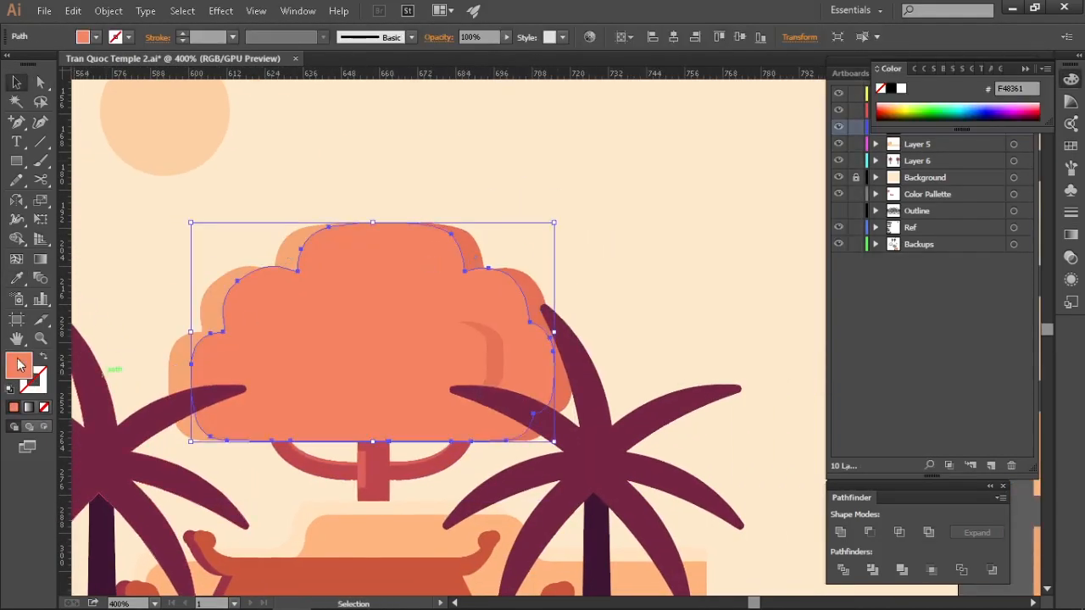
{"action": "double_click", "coordinate": [20, 364]}
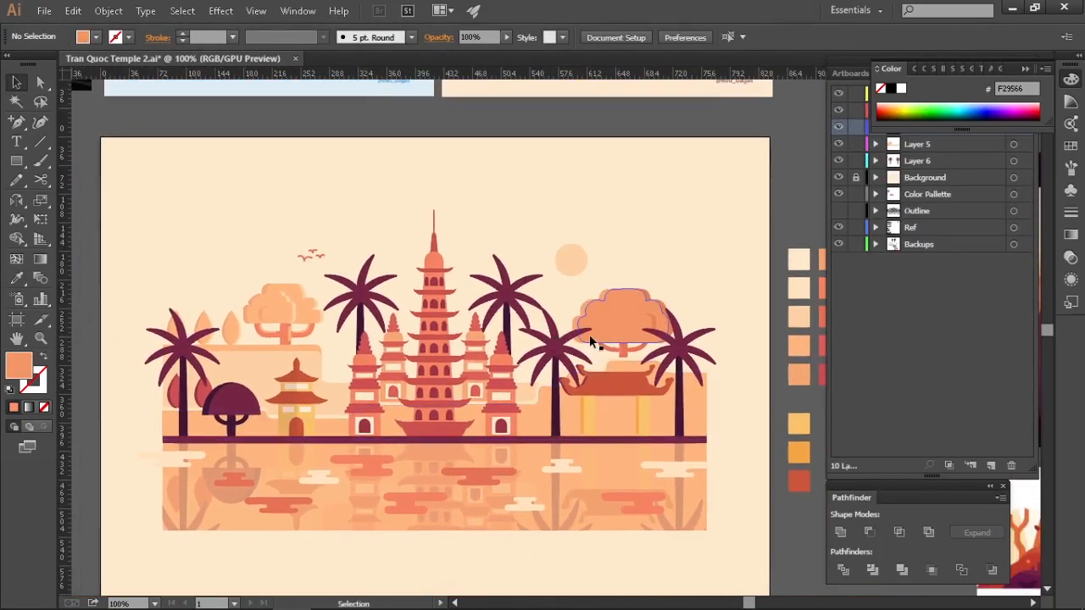
{"action": "mouse_move", "coordinate": [555, 278]}
{"action": "left_mouse_down"}
{"action": "mouse_move", "coordinate": [586, 455]}
{"action": "mouse_move", "coordinate": [598, 317]}
{"action": "mouse_move", "coordinate": [547, 277]}
{"action": "left_mouse_up"}
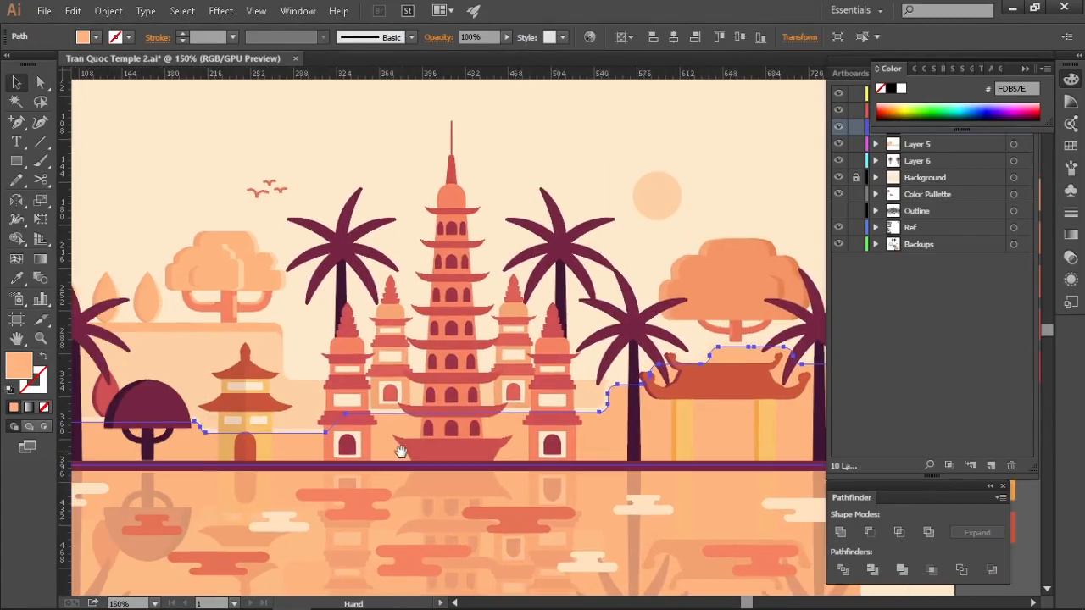
{"action": "key", "text": "i"}
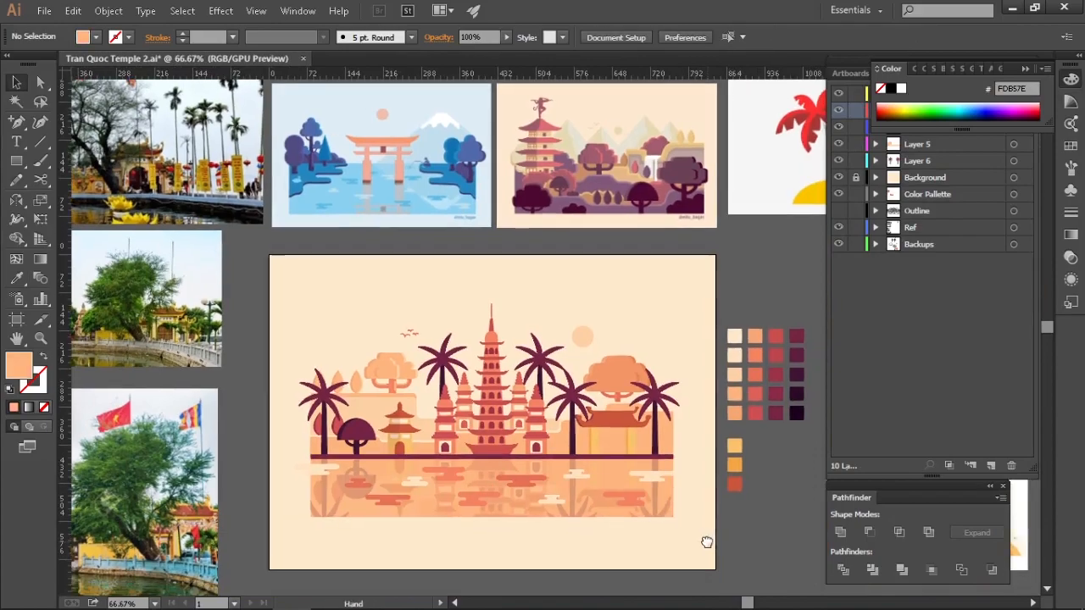
{"action": "left_click_drag", "start_coordinate": [707, 542], "coordinate": [734, 475]}
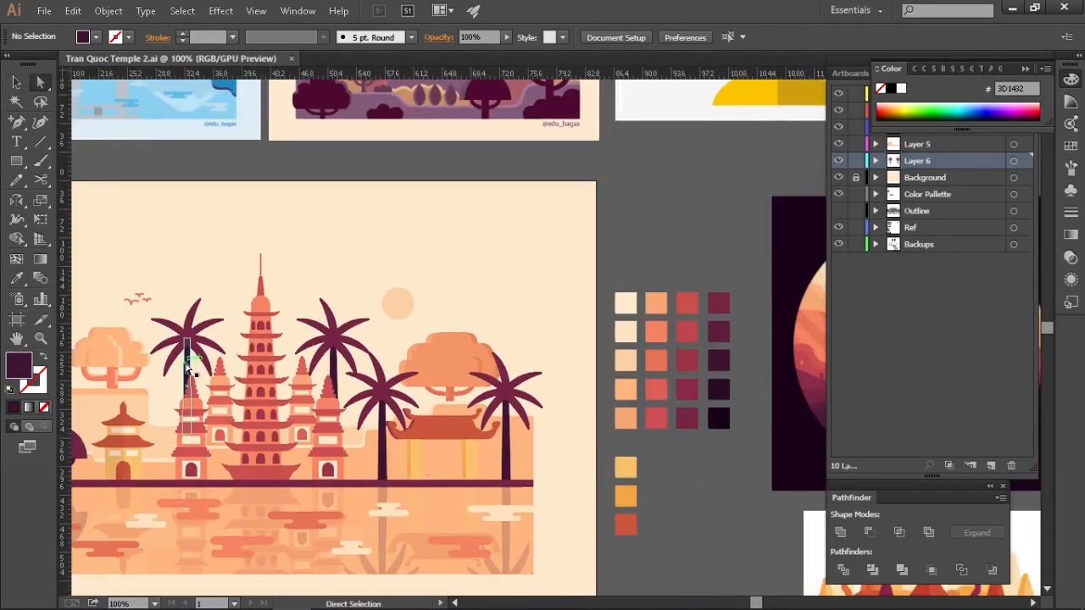
Recolour the leaves of the two rear palms beside the central tower with the palette's dark red BD464C
{"action": "scroll", "coordinate": [597, 349], "scroll_direction": "up", "scroll_amount": 3}
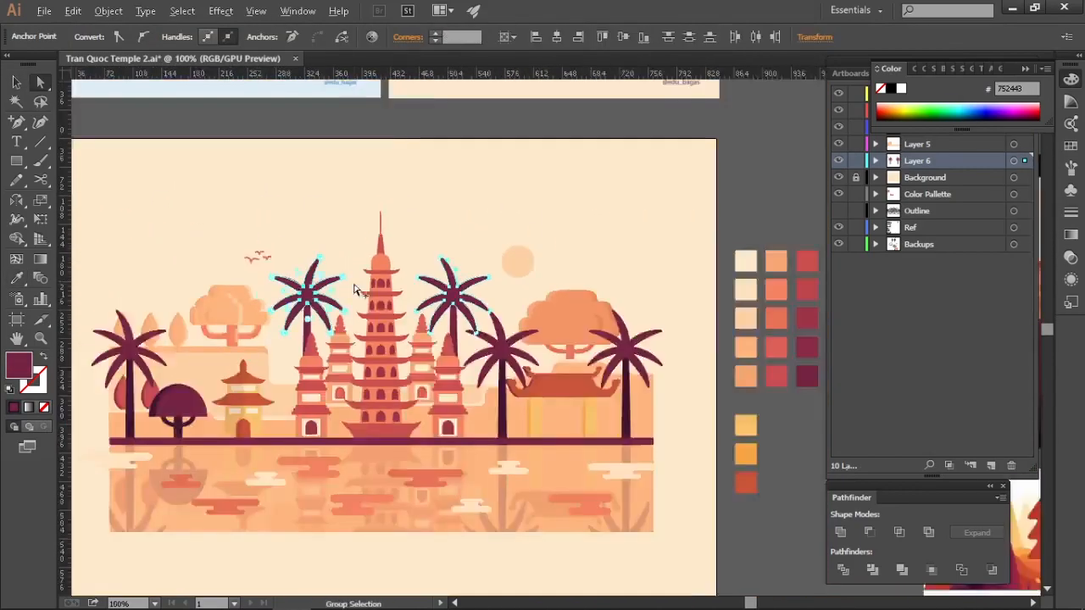
{"action": "scroll", "coordinate": [700, 415], "scroll_direction": "right", "scroll_amount": 3}
{"action": "key", "text": "i"}
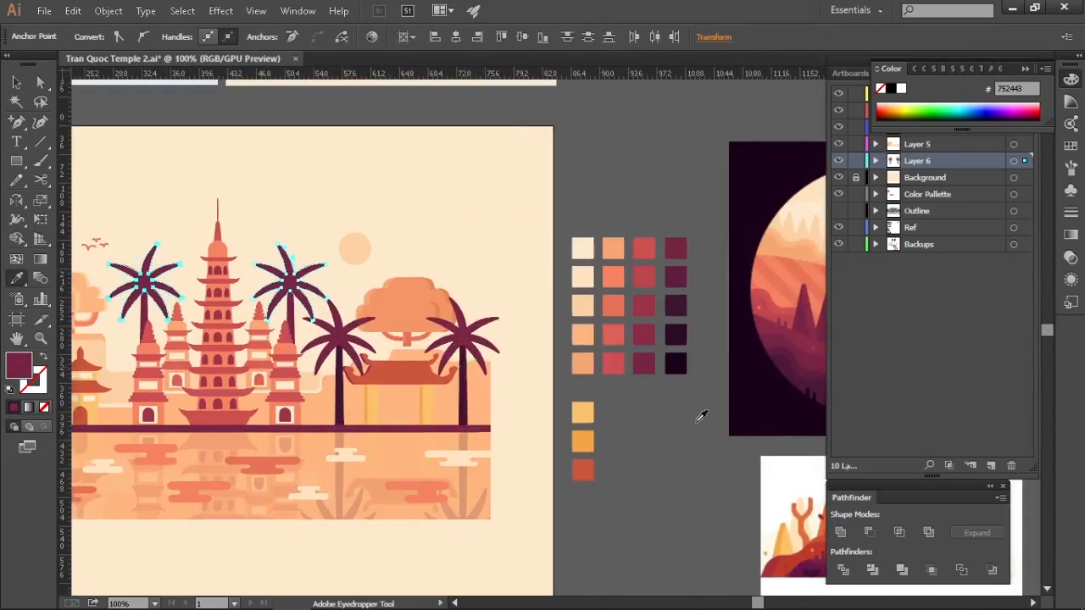
{"action": "left_click", "coordinate": [648, 278]}
{"action": "key", "text": "v"}
{"action": "key", "text": "ctrl+shift+a"}
{"action": "scroll", "coordinate": [467, 314], "scroll_direction": "left", "scroll_amount": 3}
{"action": "scroll", "coordinate": [467, 314], "scroll_direction": "up", "scroll_amount": 1}
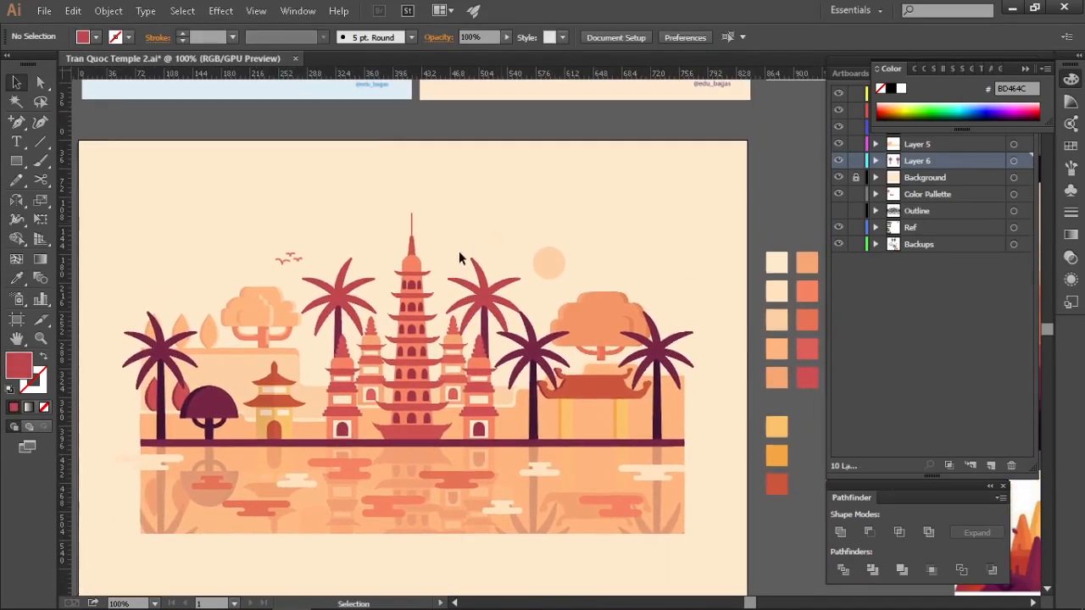
{"action": "key", "text": "alt"}
{"action": "key", "text": "z"}
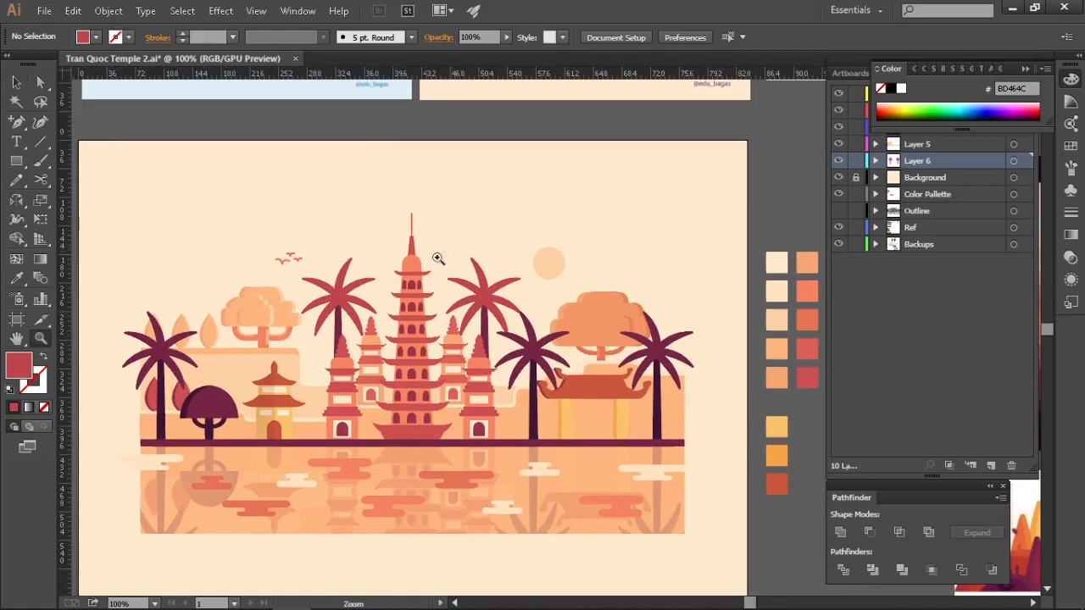
{"action": "left_click_drag", "start_coordinate": [438, 254], "coordinate": [475, 258]}
Recolour the trunks of the two rear palms with the palette's maroon 752443
{"action": "key", "text": "a"}
{"action": "left_click", "coordinate": [262, 318]}
{"action": "left_click", "coordinate": [445, 332], "text": "shift"}
{"action": "key", "text": "ctrl+1"}
{"action": "left_click_drag", "start_coordinate": [593, 339], "coordinate": [465, 344]}
{"action": "key", "text": "i"}
{"action": "scroll", "coordinate": [719, 315], "scroll_direction": "up", "scroll_amount": 1}
{"action": "left_click_drag", "start_coordinate": [408, 368], "coordinate": [677, 370]}
Try the palette's lighter red CB504F on the leaves of the two rear palms
{"action": "key", "text": "a"}
{"action": "left_click", "coordinate": [194, 314]}
{"action": "left_click", "coordinate": [412, 313], "text": "shift"}
{"action": "key", "text": "i"}
{"action": "scroll", "coordinate": [399, 242], "scroll_direction": "down", "scroll_amount": 1}
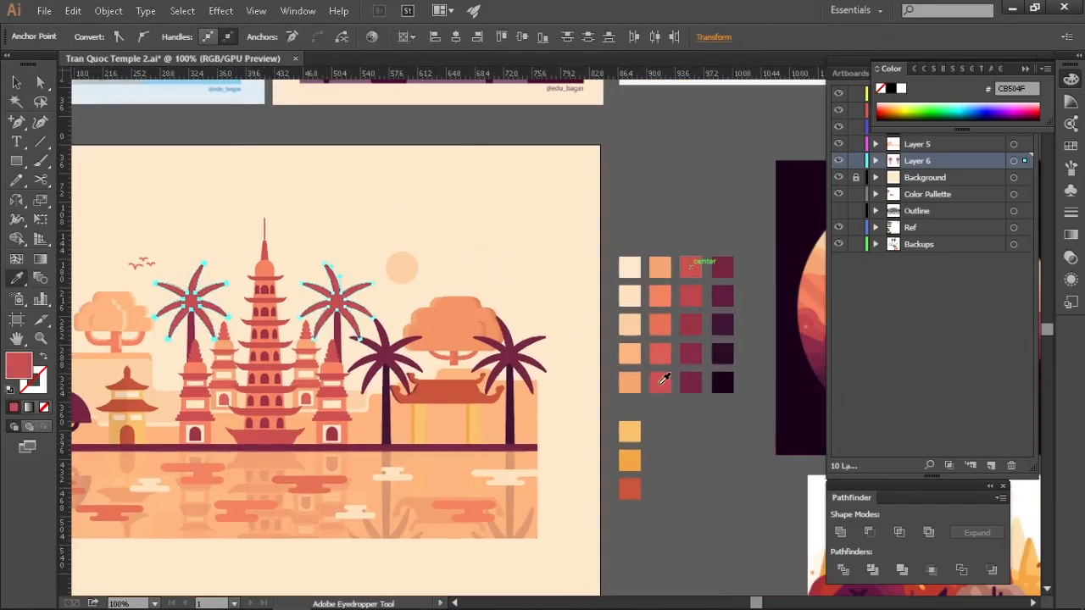
{"action": "key", "text": "a"}
{"action": "left_click", "coordinate": [378, 215]}
Try the left tree's light orange on the rear palms' leaves and its trunk's salmon on their trunks
{"action": "scroll", "coordinate": [460, 242], "scroll_direction": "up", "scroll_amount": 2}
{"action": "left_click_drag", "start_coordinate": [460, 242], "coordinate": [514, 237]}
{"action": "left_click", "coordinate": [301, 407]}
{"action": "left_click", "coordinate": [597, 356], "text": "shift"}
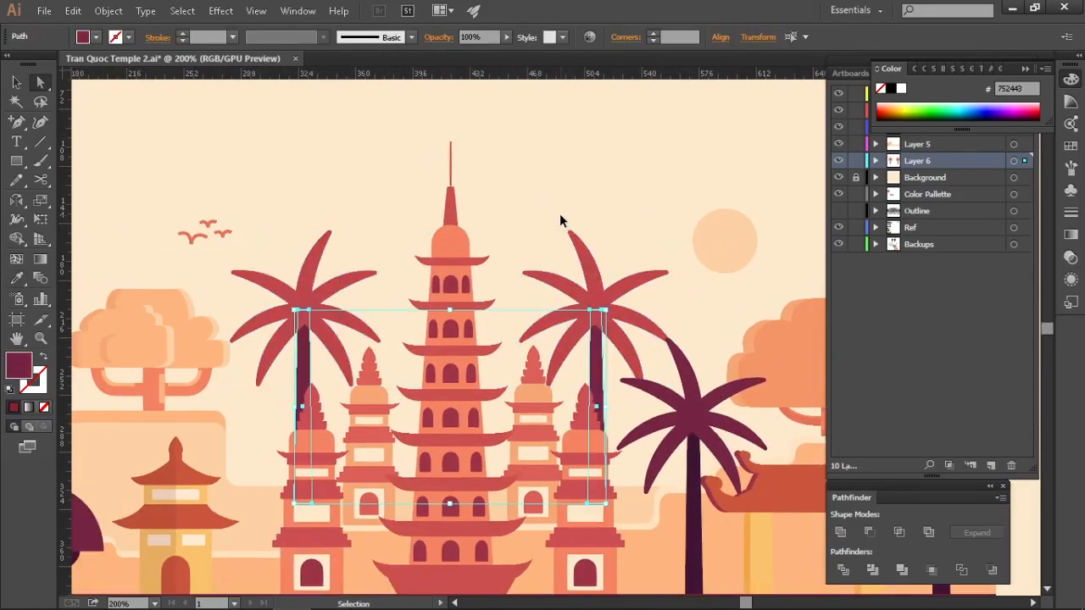
{"action": "key", "text": "ctrl+1"}
{"action": "left_click", "coordinate": [364, 242]}
{"action": "scroll", "coordinate": [326, 189], "scroll_direction": "up", "scroll_amount": 2}
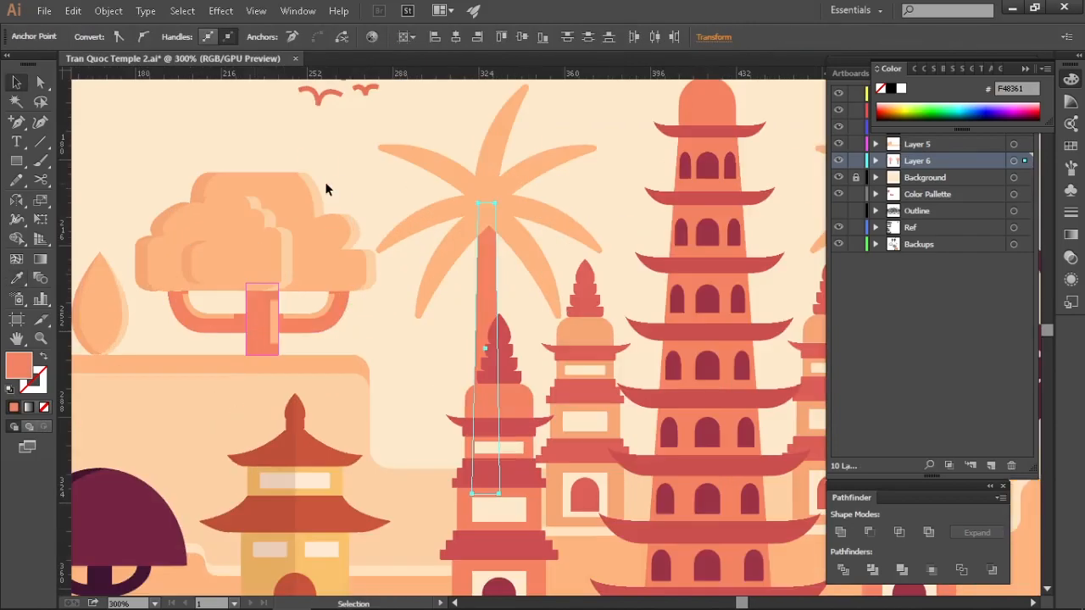
{"action": "key", "text": "ctrl+0"}
{"action": "scroll", "coordinate": [630, 230], "scroll_direction": "up", "scroll_amount": 2}
{"action": "scroll", "coordinate": [617, 219], "scroll_direction": "down", "scroll_amount": 2}
{"action": "scroll", "coordinate": [395, 341], "scroll_direction": "up", "scroll_amount": 4}
{"action": "left_click_drag", "start_coordinate": [386, 327], "coordinate": [275, 344]}
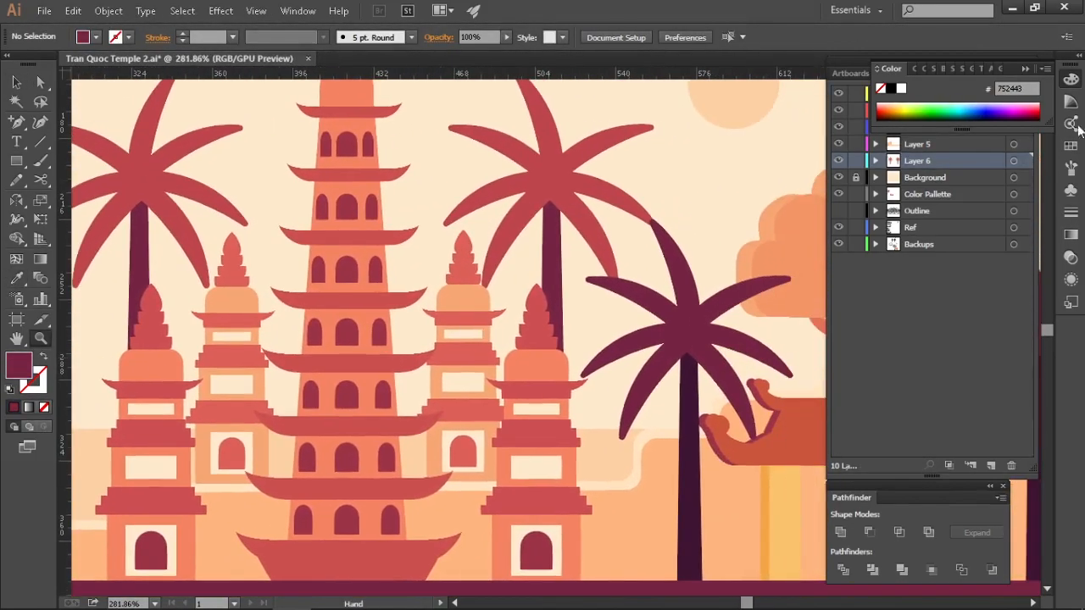
Place a grouped copy of the front tower in Layer 4 and hide the original rear tower right of the central tower
{"action": "key", "text": "v"}
{"action": "left_click", "coordinate": [462, 356]}
{"action": "key", "text": "ctrl+g"}
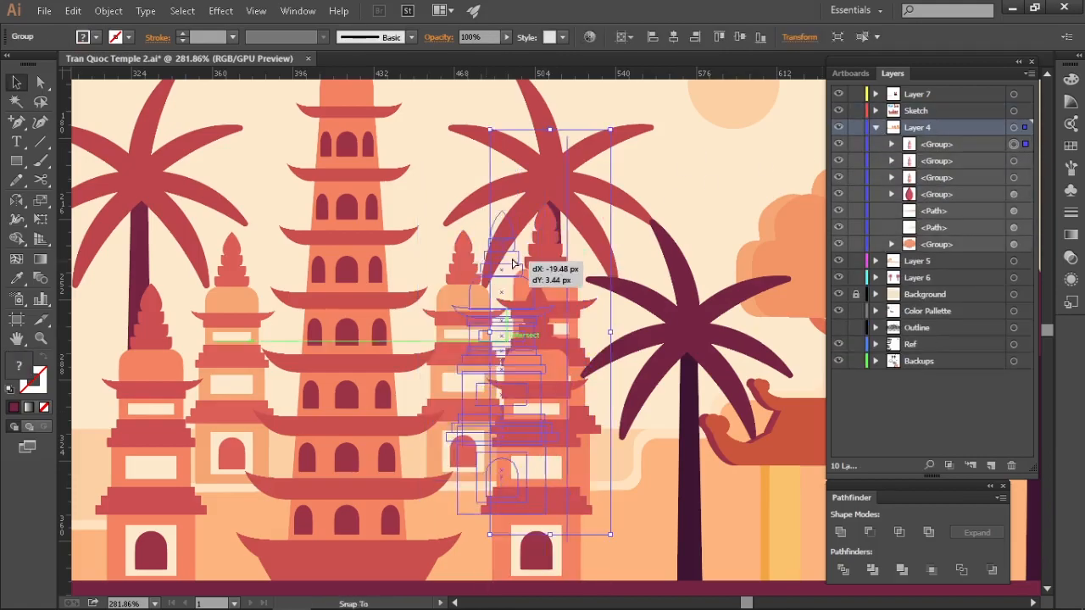
{"action": "left_click", "coordinate": [838, 145]}
{"action": "left_click", "coordinate": [838, 161]}
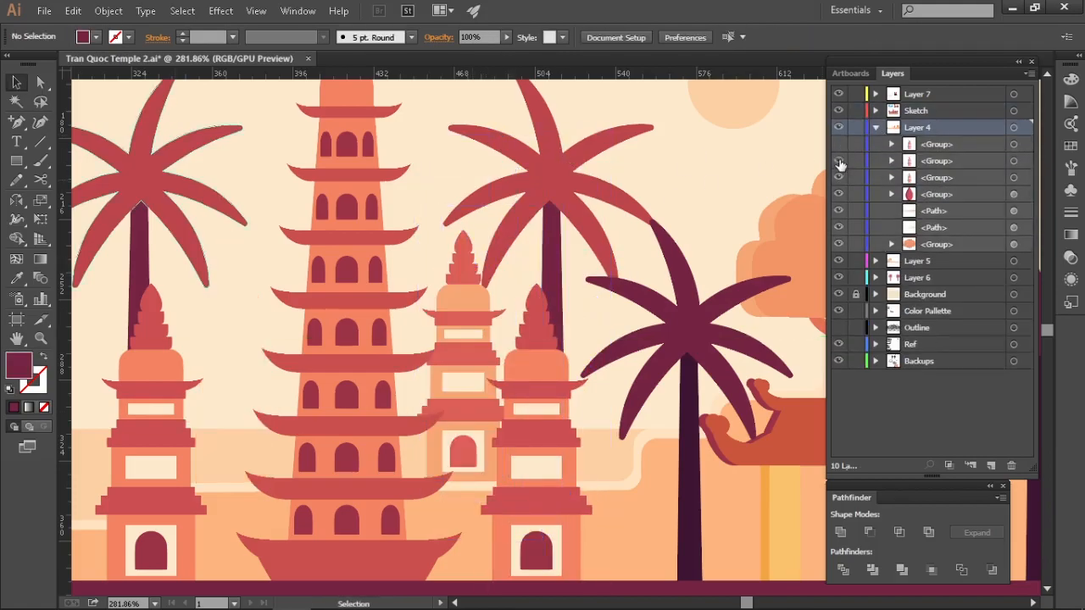
{"action": "left_click", "coordinate": [838, 161]}
{"action": "left_click", "coordinate": [838, 177]}
{"action": "left_click", "coordinate": [838, 144]}
Scale the tower copy down and position it in the hidden rear tower's place
{"action": "left_click_drag", "start_coordinate": [683, 195], "coordinate": [722, 182]}
{"action": "left_click_drag", "start_coordinate": [458, 398], "coordinate": [635, 438]}
{"action": "left_click", "coordinate": [572, 429]}
{"action": "key", "text": "ctrl+minus"}
{"action": "key", "text": "ctrl+minus"}
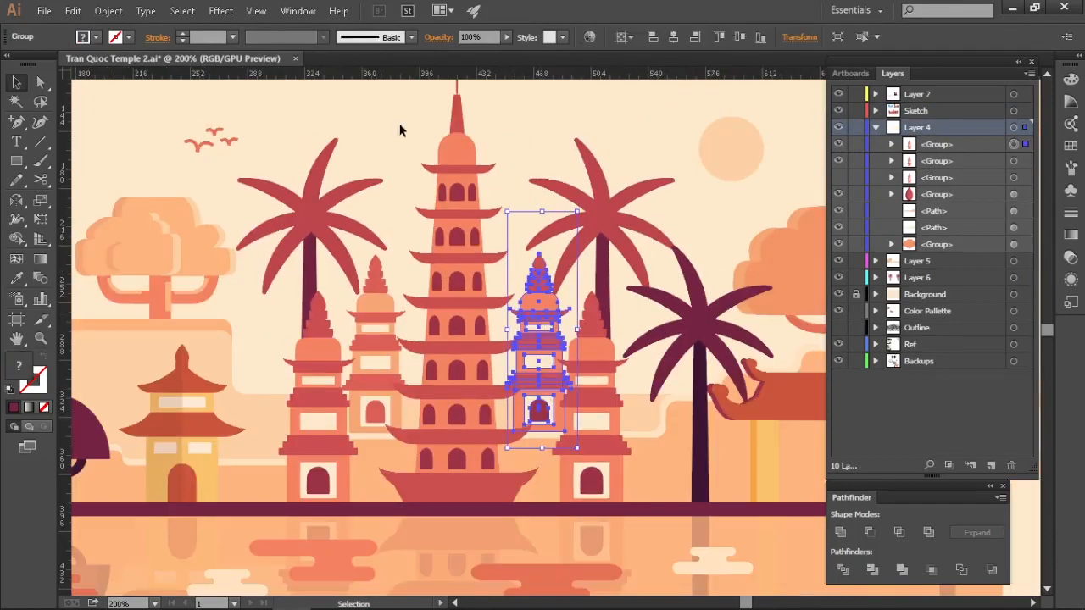
Try 70% and 80% opacity on the tower copy behind the front right tower
{"action": "left_click", "coordinate": [475, 37]}
{"action": "type", "text": "70"}
{"action": "key", "text": "Return"}
{"action": "left_click", "coordinate": [557, 186]}
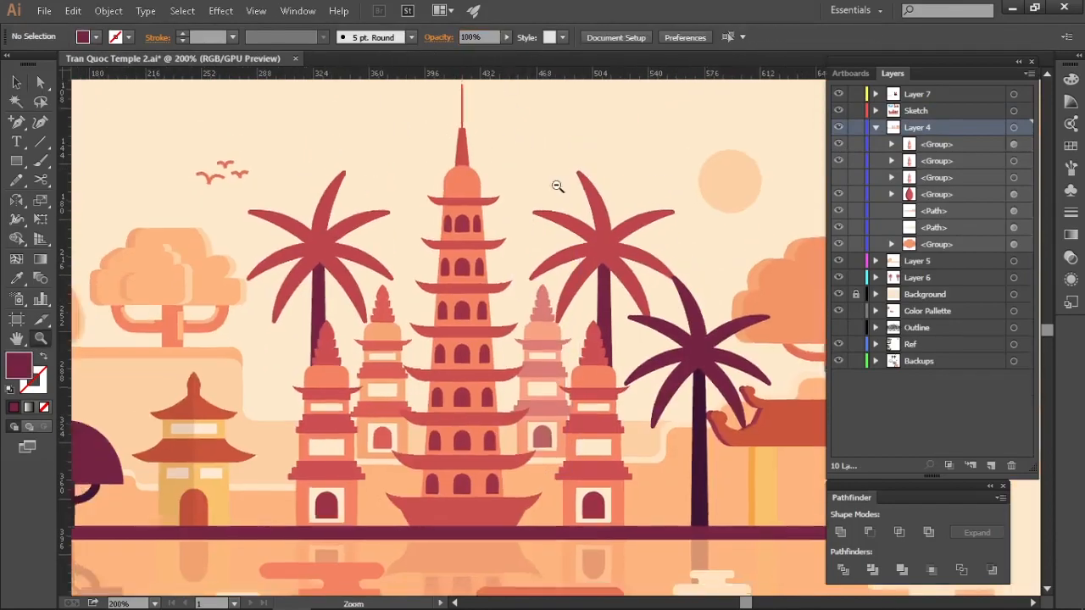
{"action": "left_click_drag", "start_coordinate": [557, 186], "coordinate": [538, 195]}
{"action": "left_click", "coordinate": [515, 381]}
{"action": "left_click", "coordinate": [472, 37]}
{"action": "type", "text": "80"}
{"action": "left_click", "coordinate": [538, 188]}
{"action": "scroll", "coordinate": [538, 182], "scroll_direction": "down", "scroll_amount": 1}
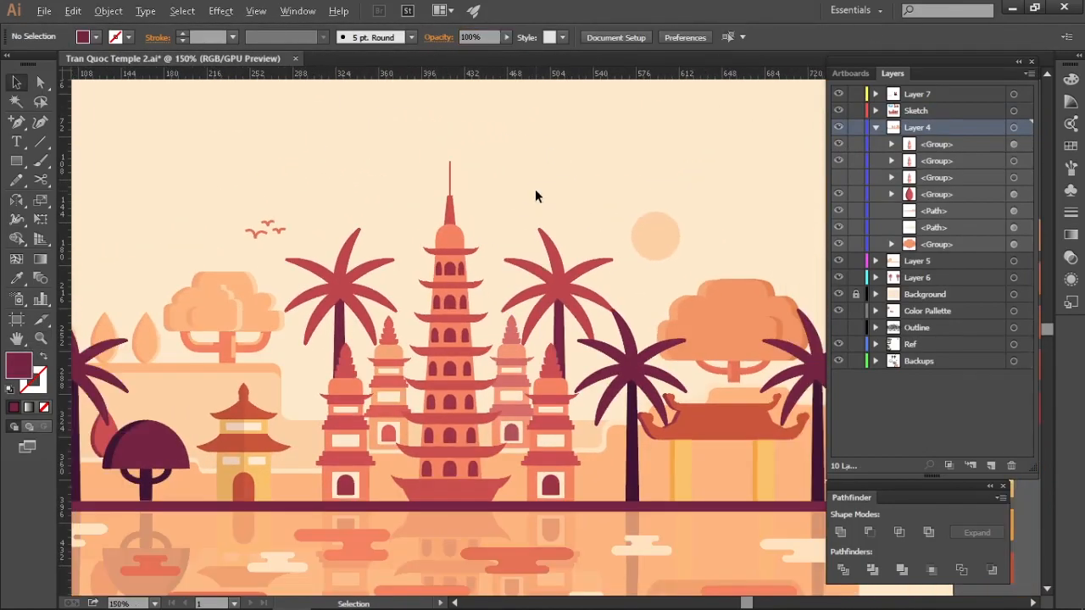
Set the tower copy's opacity to 90%
{"action": "scroll", "coordinate": [511, 432], "scroll_direction": "up", "scroll_amount": 1}
{"action": "left_click", "coordinate": [512, 415]}
{"action": "left_click", "coordinate": [472, 38]}
{"action": "type", "text": "90"}
{"action": "left_click", "coordinate": [609, 115]}
{"action": "left_click_drag", "start_coordinate": [608, 115], "coordinate": [606, 133]}
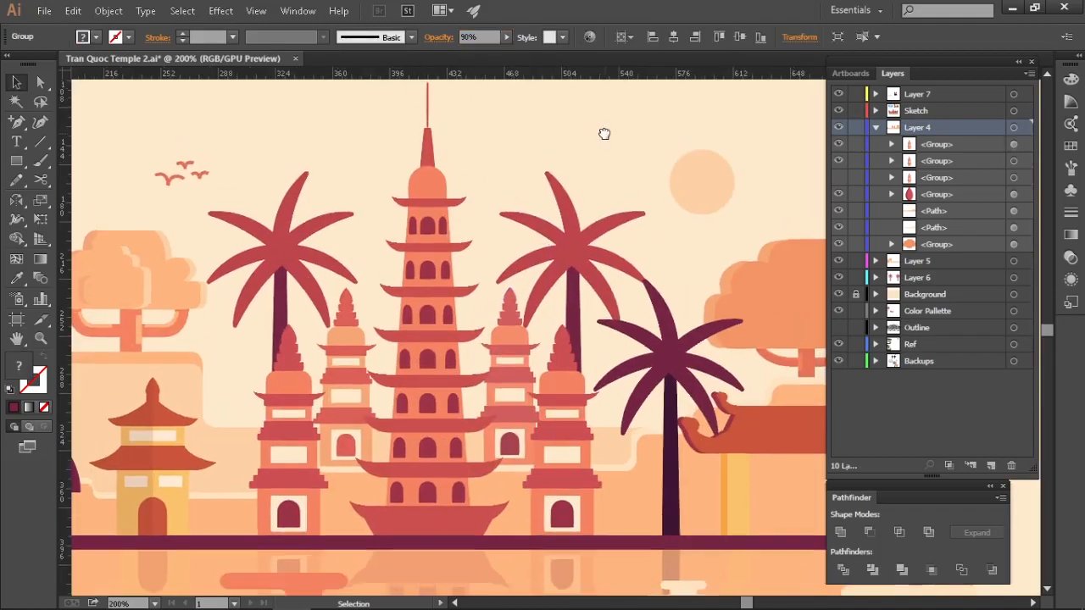
{"action": "scroll", "coordinate": [623, 170], "scroll_direction": "down", "scroll_amount": 1}
Hide the tower copy, show the original rear right tower again and compare the towers' colours up close
{"action": "left_click", "coordinate": [838, 144]}
{"action": "left_click", "coordinate": [839, 177]}
{"action": "left_click_drag", "start_coordinate": [557, 178], "coordinate": [584, 127]}
{"action": "left_click_drag", "start_coordinate": [501, 290], "coordinate": [559, 292]}
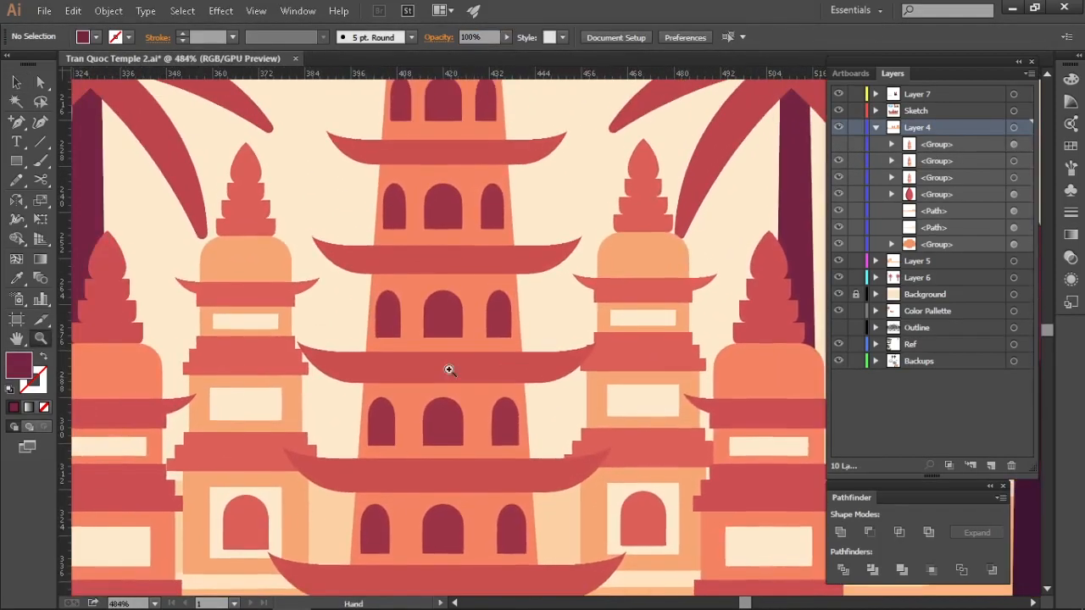
{"action": "left_click_drag", "start_coordinate": [458, 381], "coordinate": [434, 416]}
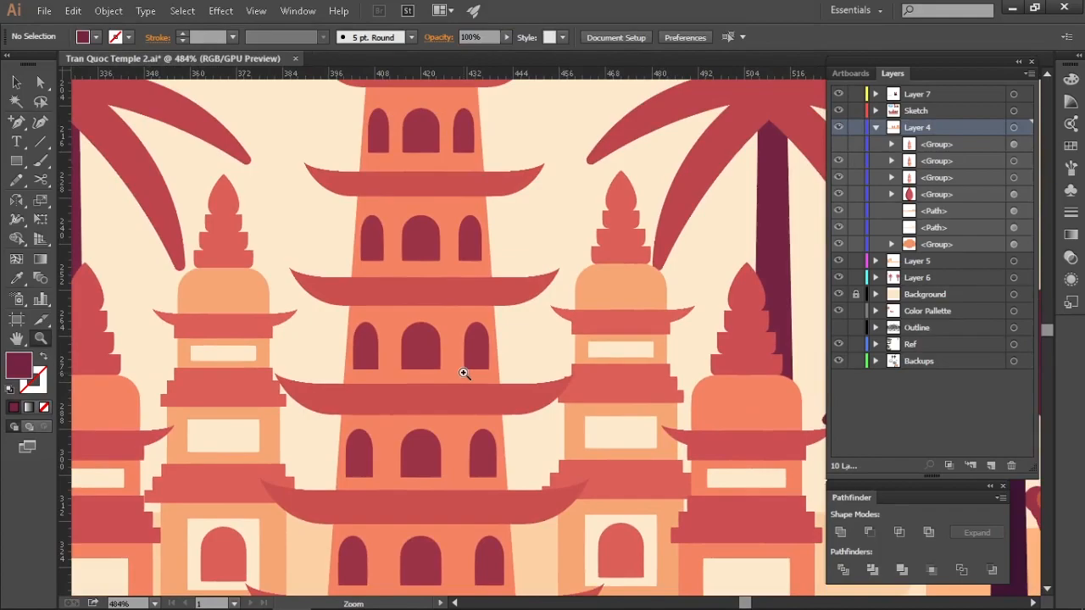
{"action": "scroll", "coordinate": [314, 271], "scroll_direction": "down", "scroll_amount": 1}
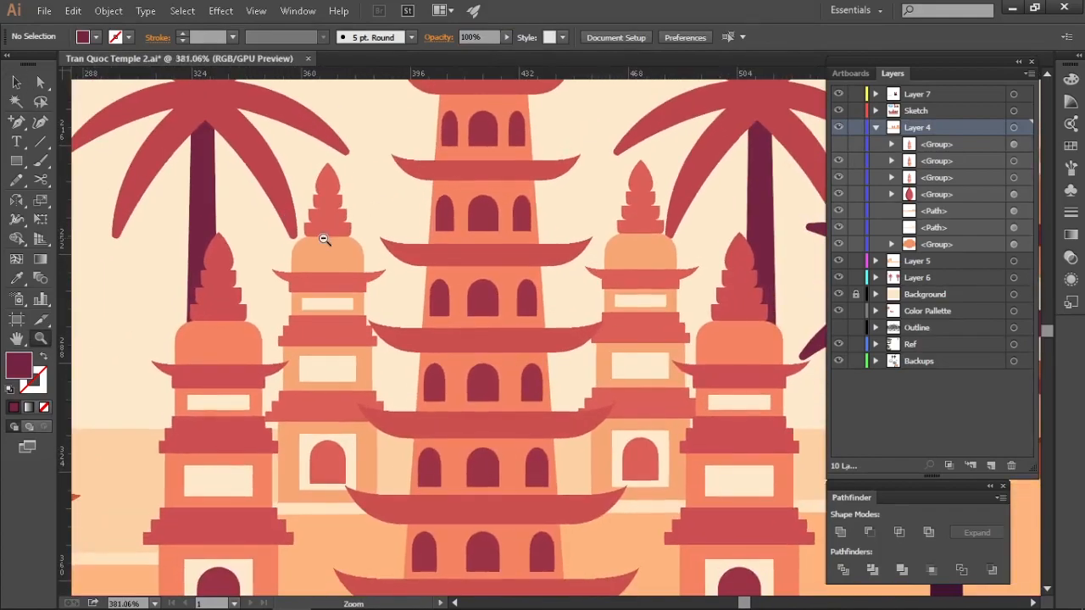
{"action": "left_click_drag", "start_coordinate": [666, 360], "coordinate": [388, 283]}
Isolate the front right tower's group and expand its contents
{"action": "double_click", "coordinate": [477, 192]}
{"action": "key", "text": "v"}
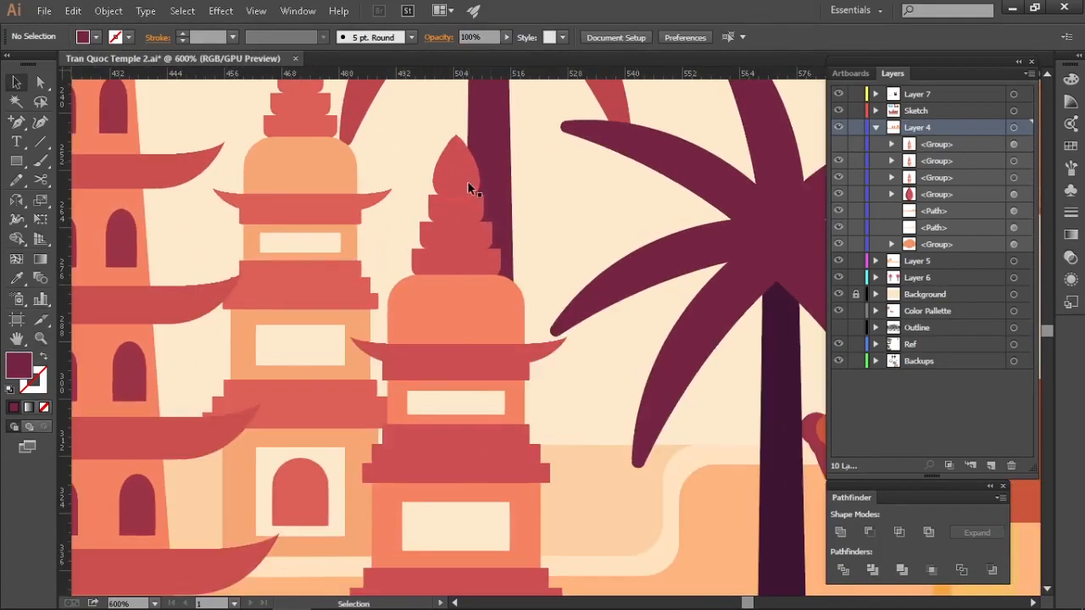
{"action": "double_click", "coordinate": [468, 188]}
{"action": "left_click_drag", "start_coordinate": [584, 200], "coordinate": [549, 229]}
{"action": "left_click", "coordinate": [891, 111]}
Mix a dark red fill starting from the spire's red and draw a small square with it beside the spire
{"action": "left_click", "coordinate": [563, 199]}
{"action": "left_click", "coordinate": [486, 199]}
{"action": "double_click", "coordinate": [19, 365]}
{"action": "left_click", "coordinate": [808, 136]}
{"action": "key", "text": "p"}
{"action": "scroll", "coordinate": [399, 250], "scroll_direction": "up", "scroll_amount": 2}
{"action": "key", "text": "m"}
{"action": "left_click_drag", "start_coordinate": [215, 238], "coordinate": [255, 276]}
{"action": "key", "text": "v"}
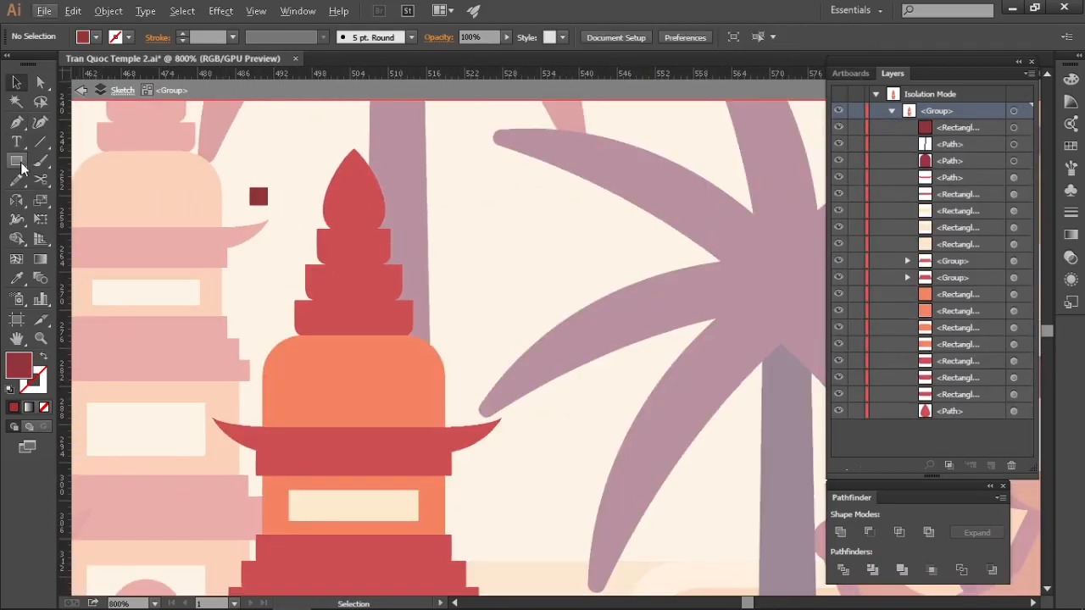
Draw a dark red rectangle covering the left half of the front right tower and set its opacity to 15%
{"action": "left_click", "coordinate": [18, 163]}
{"action": "scroll", "coordinate": [371, 141], "scroll_direction": "down", "scroll_amount": 3}
{"action": "left_click_drag", "start_coordinate": [298, 467], "coordinate": [297, 467]}
{"action": "key", "text": "v"}
{"action": "double_click", "coordinate": [478, 37]}
{"action": "type", "text": "20"}
{"action": "key", "text": "Return"}
{"action": "left_click_drag", "start_coordinate": [497, 265], "coordinate": [509, 300]}
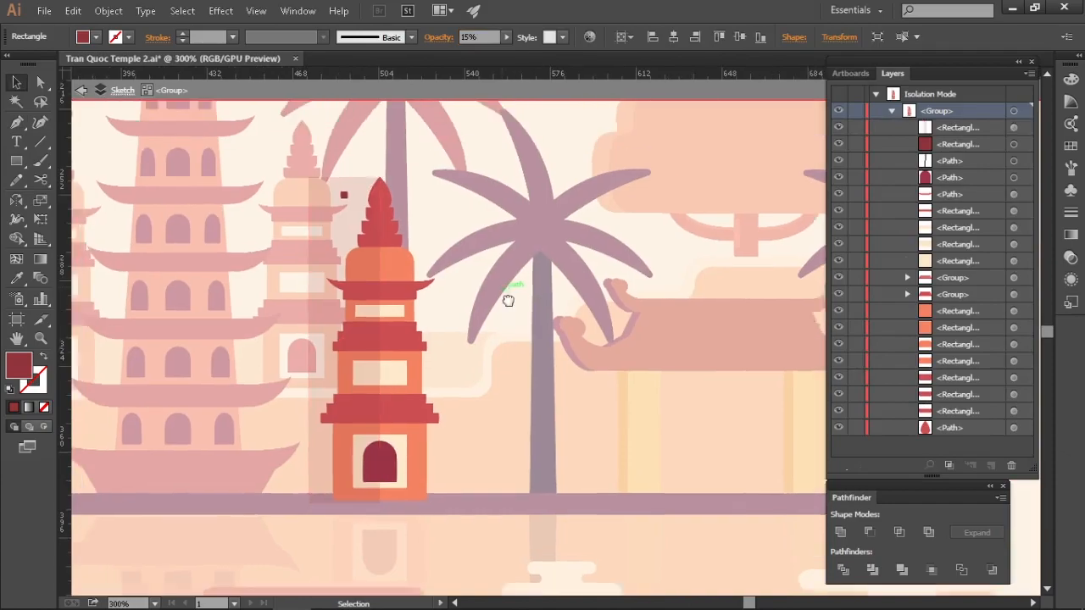
Set the tower shadow rectangle's opacity to 20% and leave isolation mode
{"action": "double_click", "coordinate": [536, 229]}
{"action": "scroll", "coordinate": [536, 229], "scroll_direction": "down", "scroll_amount": 2}
{"action": "scroll", "coordinate": [583, 229], "scroll_direction": "up", "scroll_amount": 2}
{"action": "left_click", "coordinate": [402, 293]}
{"action": "left_click_drag", "start_coordinate": [495, 37], "coordinate": [395, 42]}
{"action": "type", "text": "20"}
{"action": "key", "text": "Return"}
{"action": "scroll", "coordinate": [596, 186], "scroll_direction": "down", "scroll_amount": 1}
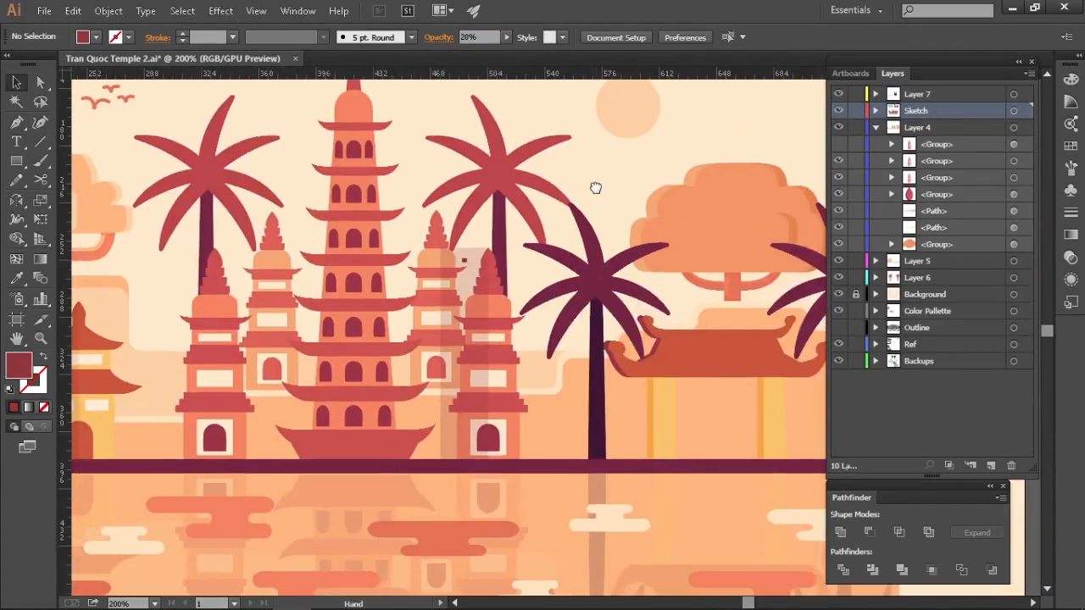
Isolate the front right tower again and try offsetting its spire shapes to form a shaded edge
{"action": "double_click", "coordinate": [449, 313]}
{"action": "left_click", "coordinate": [396, 241]}
{"action": "left_click_drag", "start_coordinate": [399, 270], "coordinate": [207, 270]}
{"action": "left_click", "coordinate": [447, 210]}
{"action": "scroll", "coordinate": [453, 209], "scroll_direction": "up", "scroll_amount": 2}
{"action": "left_click_drag", "start_coordinate": [506, 235], "coordinate": [477, 261]}
{"action": "left_click_drag", "start_coordinate": [477, 258], "coordinate": [500, 244]}
{"action": "left_click_drag", "start_coordinate": [489, 353], "coordinate": [509, 339]}
{"action": "key", "text": "ctrl+z"}
{"action": "key", "text": "ctrl+z"}
Duplicate the front right tower's spire shapes with a small diagonal offset and divide the overlapping parts with Shape Builder
{"action": "left_click", "coordinate": [659, 377]}
{"action": "scroll", "coordinate": [712, 402], "scroll_direction": "down", "scroll_amount": 3}
{"action": "left_click_drag", "start_coordinate": [721, 407], "coordinate": [561, 227]}
{"action": "scroll", "coordinate": [468, 144], "scroll_direction": "up", "scroll_amount": 3}
{"action": "left_click_drag", "start_coordinate": [466, 252], "coordinate": [484, 236]}
{"action": "left_click_drag", "start_coordinate": [552, 102], "coordinate": [561, 142]}
{"action": "left_click_drag", "start_coordinate": [562, 141], "coordinate": [395, 192]}
{"action": "key", "text": "shift+m"}
{"action": "key", "text": "v"}
Delete the leftover crescent of the spire's tip and fill the left sliver with the shadow rectangle's 20% dark red
{"action": "left_click", "coordinate": [239, 360]}
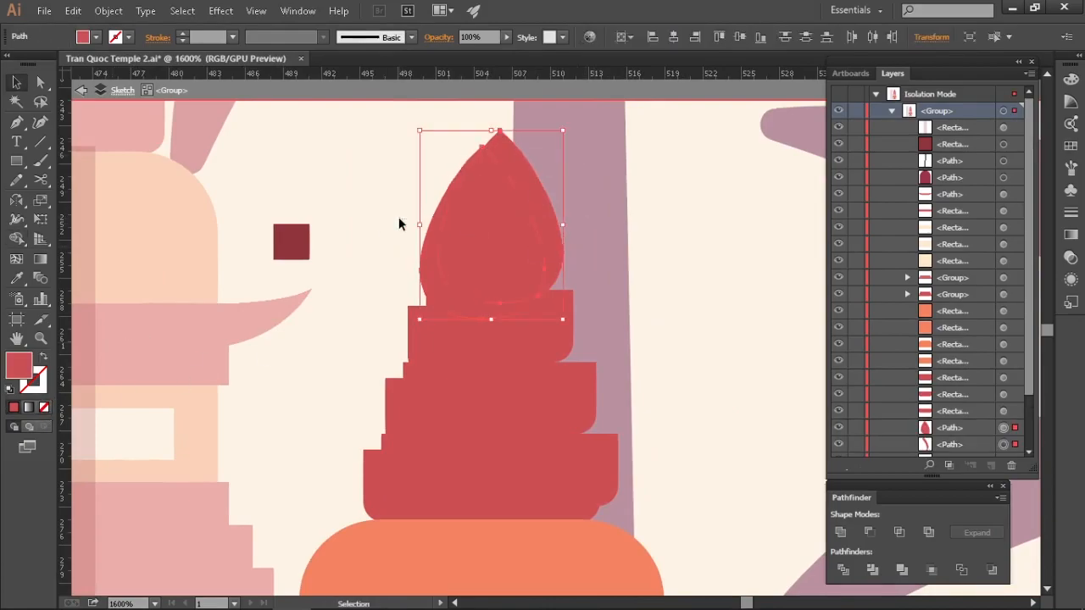
{"action": "left_click", "coordinate": [398, 217]}
{"action": "left_click_drag", "start_coordinate": [537, 193], "coordinate": [560, 177]}
{"action": "key", "text": "Delete"}
{"action": "left_click", "coordinate": [428, 249]}
{"action": "key", "text": "i"}
{"action": "left_click", "coordinate": [153, 271]}
{"action": "left_click_drag", "start_coordinate": [395, 140], "coordinate": [323, 162]}
{"action": "key", "text": "a"}
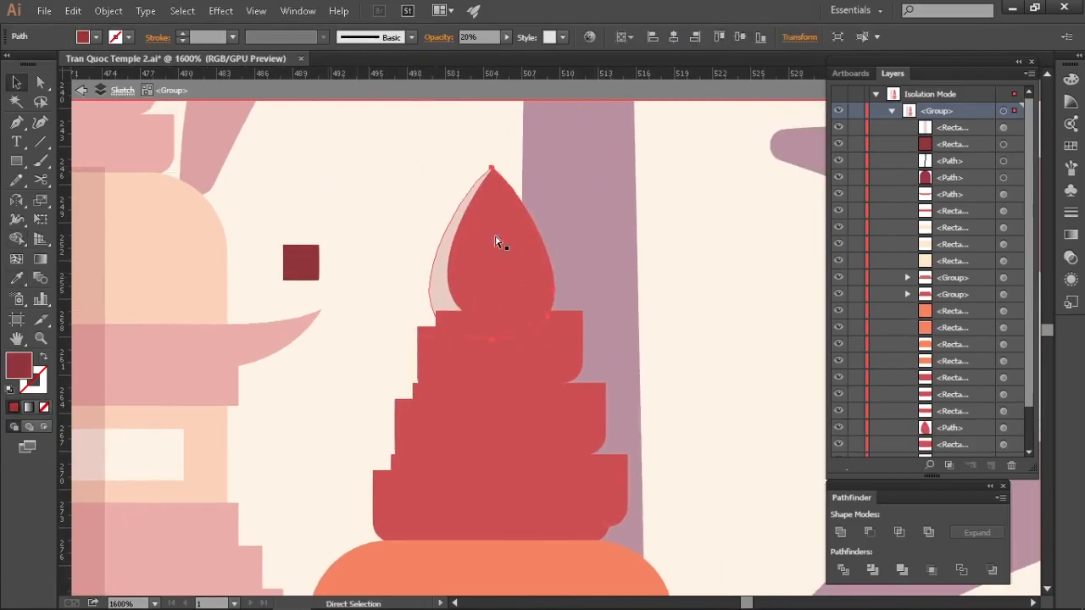
{"action": "left_click", "coordinate": [540, 195]}
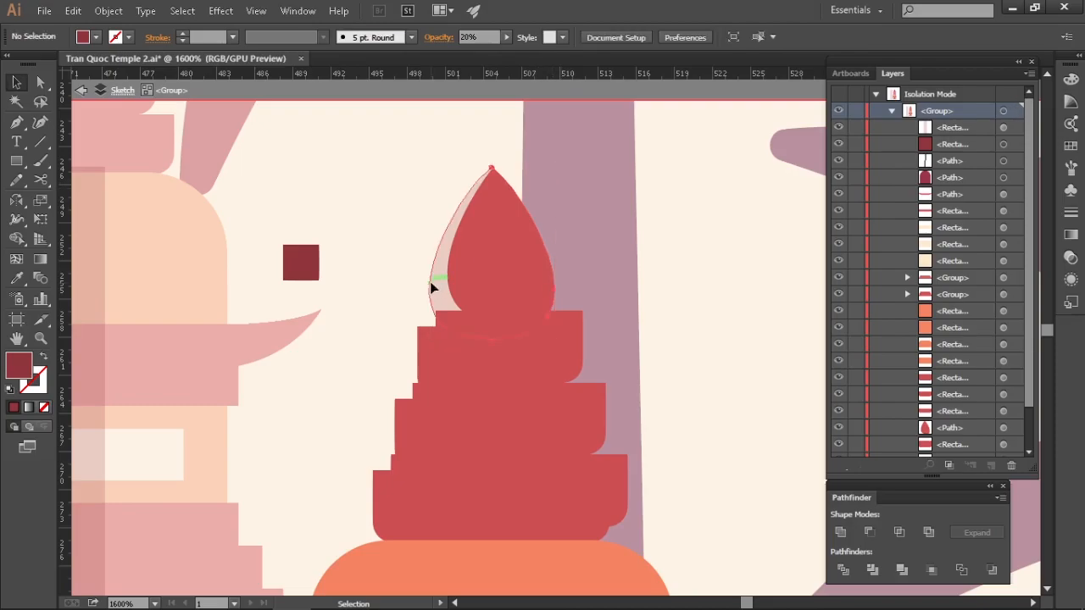
Refill the spire tip's left sliver with the solid red sampled from the spire and adjust its shade
{"action": "left_click", "coordinate": [431, 283]}
{"action": "left_click_drag", "start_coordinate": [368, 308], "coordinate": [421, 311]}
{"action": "key", "text": "i"}
{"action": "left_click", "coordinate": [501, 356]}
{"action": "key", "text": "v"}
{"action": "double_click", "coordinate": [22, 368]}
{"action": "key", "text": "Return"}
{"action": "scroll", "coordinate": [496, 347], "scroll_direction": "down", "scroll_amount": 7}
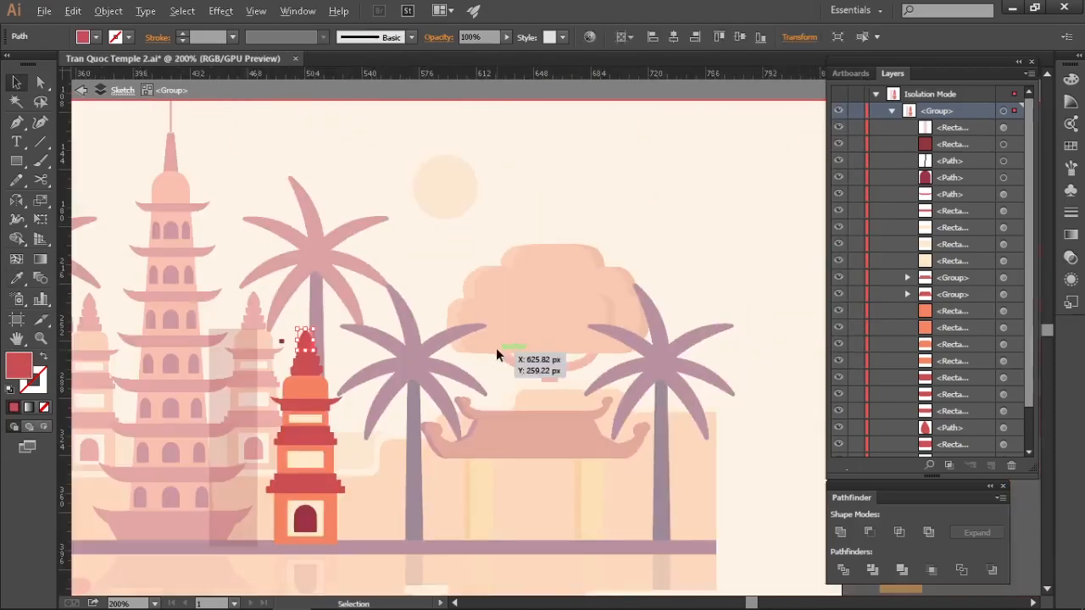
Adjust the red of the shaded sliver on the spire tip's left side
{"action": "scroll", "coordinate": [300, 347], "scroll_direction": "up", "scroll_amount": 8}
{"action": "double_click", "coordinate": [19, 366]}
{"action": "left_click", "coordinate": [563, 184]}
{"action": "key", "text": "Return"}
Divide the spire's upper tier along its offset copy, delete the leftover and fill the left edge with the tip's darker red
{"action": "left_click", "coordinate": [628, 326]}
{"action": "scroll", "coordinate": [560, 313], "scroll_direction": "down", "scroll_amount": 2}
{"action": "left_click_drag", "start_coordinate": [560, 326], "coordinate": [613, 305]}
{"action": "left_click", "coordinate": [516, 346]}
{"action": "scroll", "coordinate": [516, 345], "scroll_direction": "up", "scroll_amount": 2}
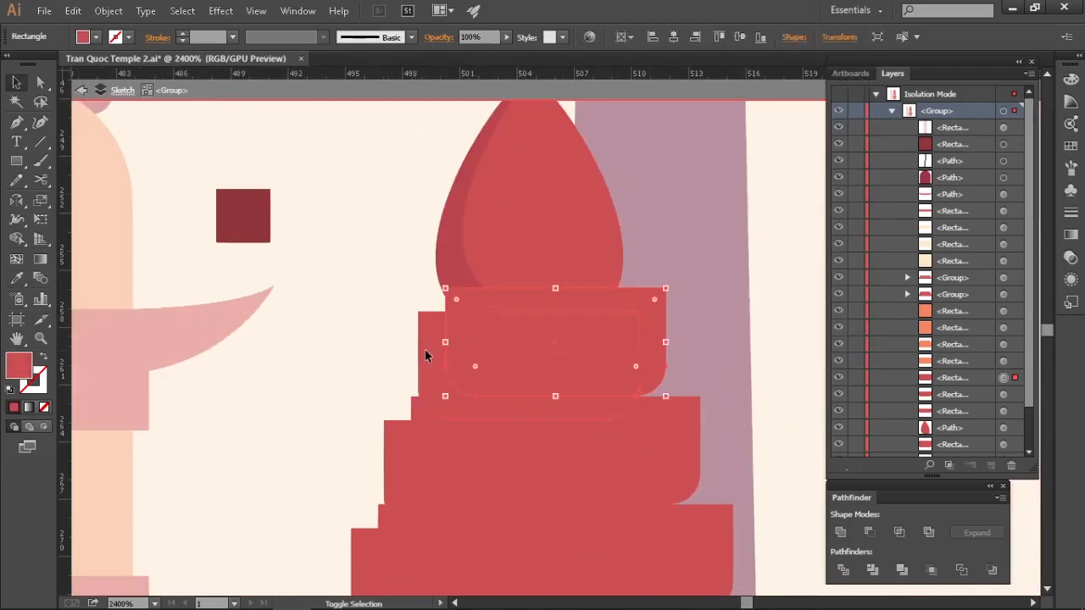
{"action": "left_click", "coordinate": [654, 299]}
{"action": "key", "text": "Delete"}
{"action": "left_click", "coordinate": [420, 366]}
{"action": "key", "text": "i"}
{"action": "left_click_drag", "start_coordinate": [723, 322], "coordinate": [663, 336]}
{"action": "left_click", "coordinate": [627, 414]}
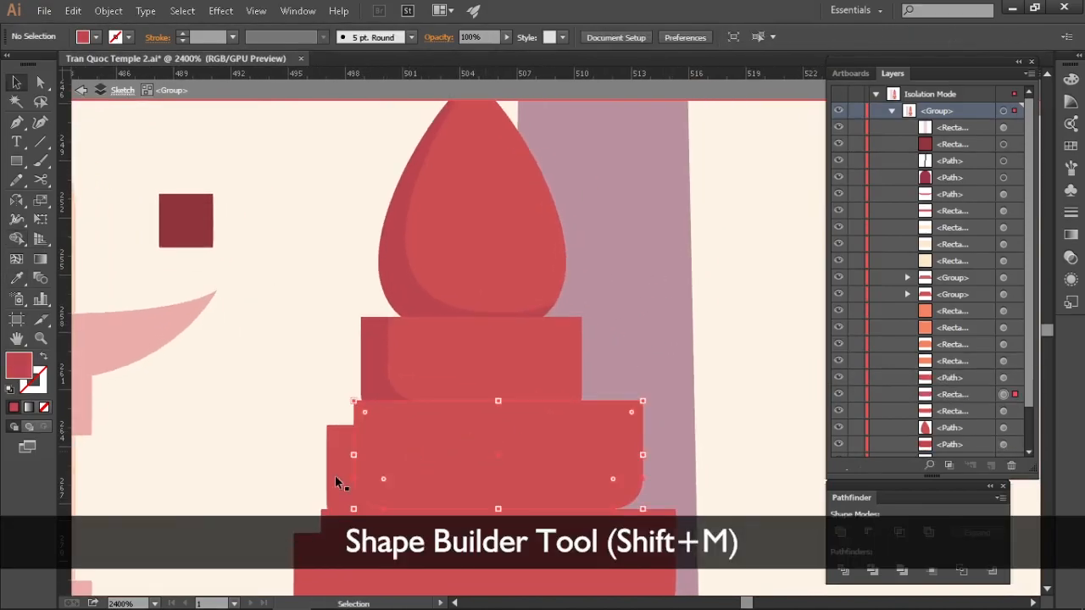
Split the spire's middle and lower tiers with Shape Builder, delete their leftovers and shade their left and lower edges darker red
{"action": "left_click", "coordinate": [338, 479], "text": "shift"}
{"action": "key", "text": "shift+m"}
{"action": "left_click", "coordinate": [653, 326]}
{"action": "key", "text": "v"}
{"action": "left_click", "coordinate": [653, 329]}
{"action": "key", "text": "Delete"}
{"action": "left_click", "coordinate": [663, 458]}
{"action": "key", "text": "Delete"}
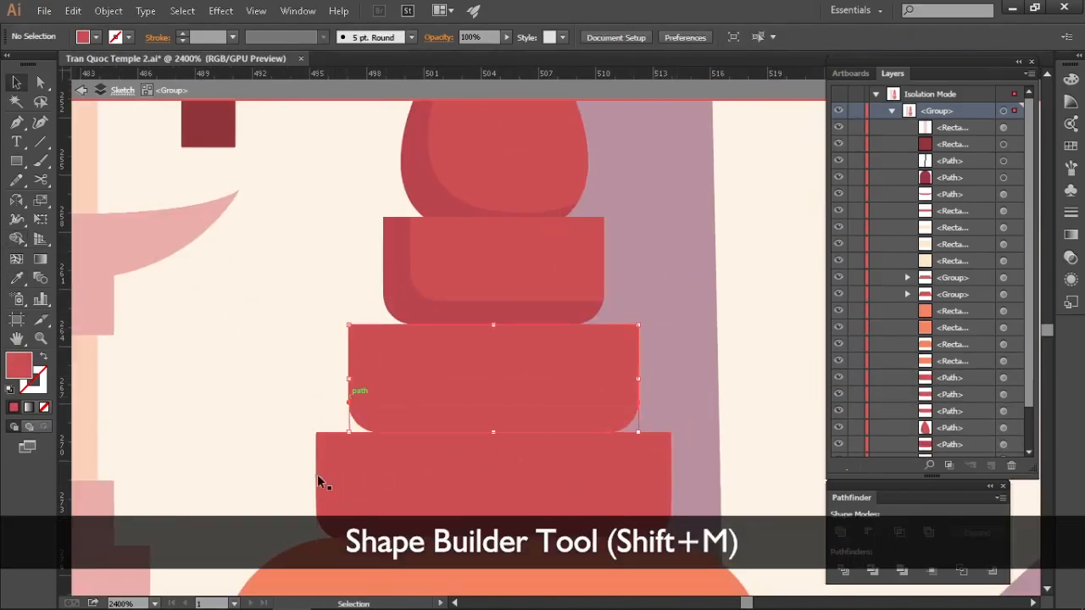
{"action": "scroll", "coordinate": [318, 473], "scroll_direction": "down", "scroll_amount": 4}
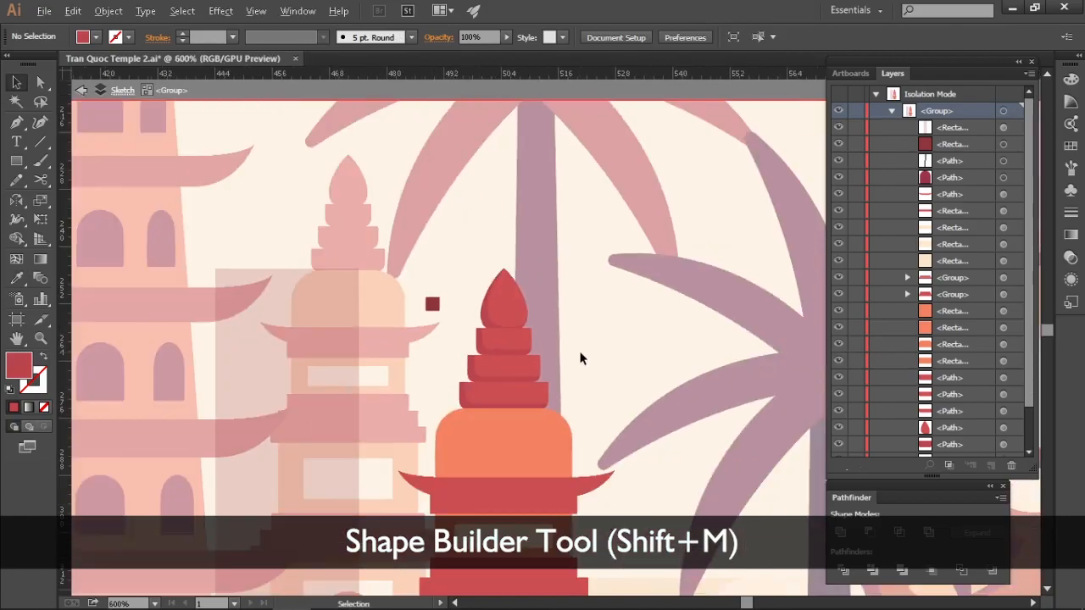
Place the shadow rectangle over the tower's left half to compare it, and delete both the rectangle and the dark red swatch square
{"action": "mouse_move", "coordinate": [590, 378]}
{"action": "left_mouse_down"}
{"action": "mouse_move", "coordinate": [577, 296]}
{"action": "mouse_move", "coordinate": [566, 300]}
{"action": "left_mouse_up"}
{"action": "left_click_drag", "start_coordinate": [273, 309], "coordinate": [419, 307]}
{"action": "left_click", "coordinate": [555, 340]}
{"action": "scroll", "coordinate": [542, 360], "scroll_direction": "up", "scroll_amount": 3}
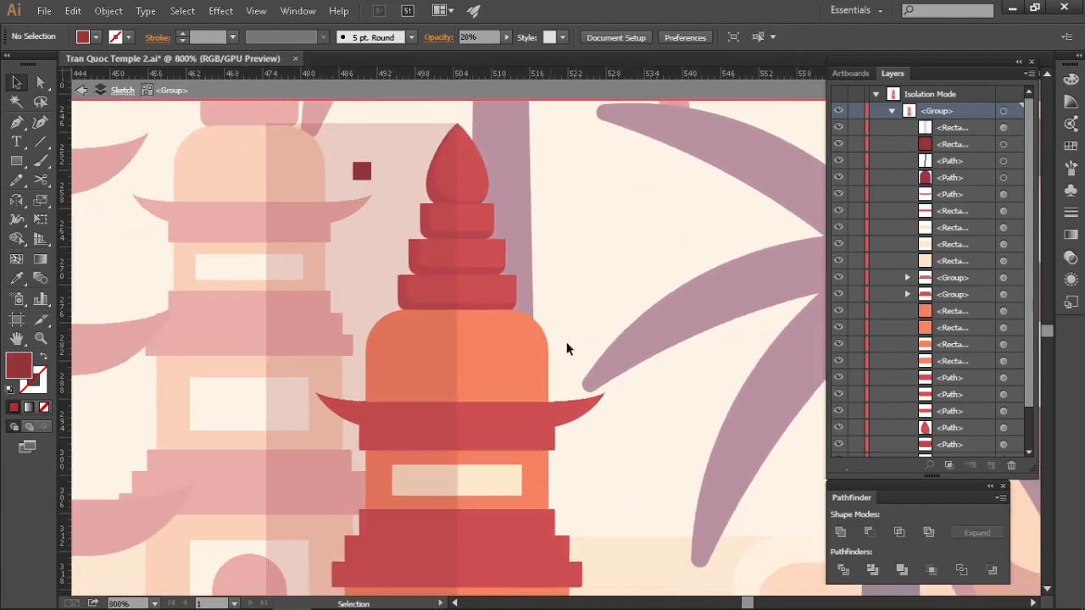
{"action": "left_click", "coordinate": [377, 213]}
{"action": "key", "text": "Delete"}
{"action": "mouse_move", "coordinate": [310, 228]}
{"action": "left_mouse_down"}
{"action": "mouse_move", "coordinate": [285, 325]}
{"action": "mouse_move", "coordinate": [304, 315]}
{"action": "left_mouse_up"}
{"action": "left_click", "coordinate": [282, 276]}
{"action": "key", "text": "Delete"}
{"action": "scroll", "coordinate": [321, 310], "scroll_direction": "down", "scroll_amount": 3}
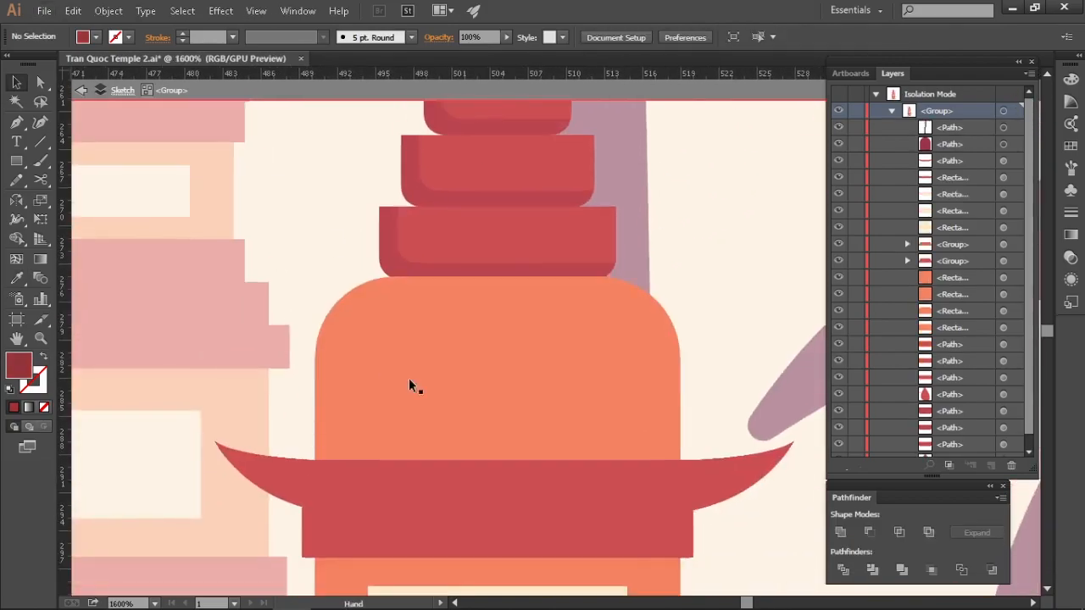
Duplicate the orange dome with a small diagonal offset, divide the overlap with Shape Builder and remove the leftover piece
{"action": "left_click", "coordinate": [408, 378]}
{"action": "left_click_drag", "start_coordinate": [511, 381], "coordinate": [526, 349]}
{"action": "left_click", "coordinate": [336, 378], "text": "shift"}
{"action": "key", "text": "shift+m"}
{"action": "left_click", "coordinate": [672, 297], "text": "alt"}
{"action": "key", "text": "v"}
{"action": "left_click", "coordinate": [670, 294]}
Fill the dome's left and lower edge with a darker orange
{"action": "double_click", "coordinate": [19, 365]}
{"action": "left_click", "coordinate": [808, 159]}
{"action": "left_click", "coordinate": [319, 373]}
{"action": "double_click", "coordinate": [15, 367]}
{"action": "left_click", "coordinate": [563, 146]}
{"action": "left_click", "coordinate": [808, 135]}
{"action": "left_click", "coordinate": [720, 255]}
{"action": "left_click_drag", "start_coordinate": [313, 383], "coordinate": [297, 396]}
{"action": "left_click", "coordinate": [809, 160]}
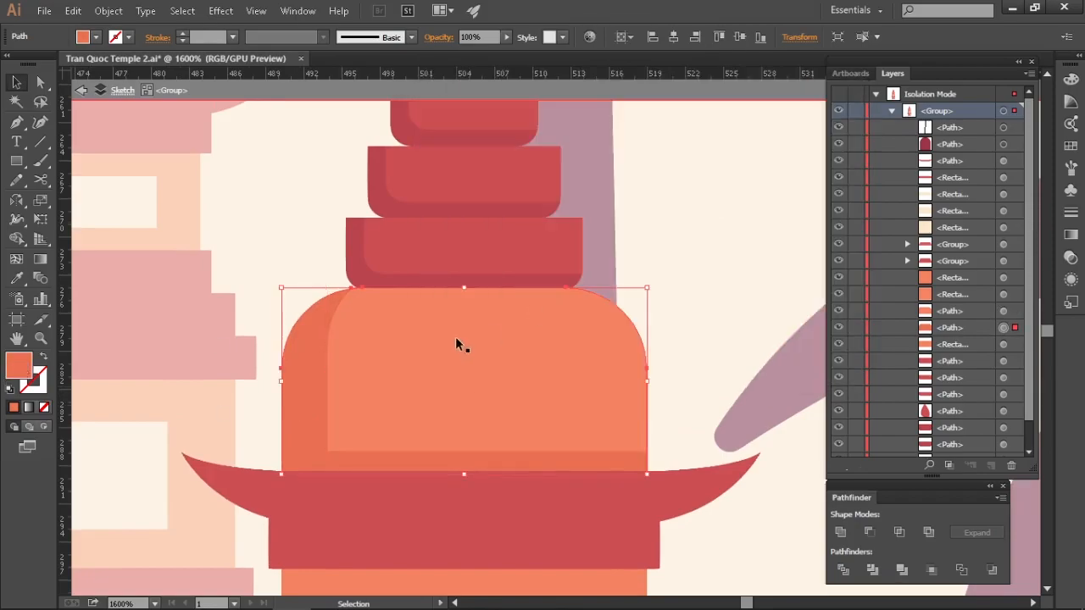
Fine-tune the dome's shaded edge to a slightly lighter, redder orange
{"action": "double_click", "coordinate": [17, 367]}
{"action": "left_click", "coordinate": [563, 143]}
{"action": "left_click", "coordinate": [809, 136]}
{"action": "left_click", "coordinate": [668, 251]}
{"action": "left_click_drag", "start_coordinate": [668, 252], "coordinate": [618, 285]}
Round the inner lower-left corner of the dome's lit area
{"action": "left_click", "coordinate": [415, 415]}
{"action": "key", "text": "a"}
{"action": "left_click_drag", "start_coordinate": [290, 475], "coordinate": [301, 463]}
{"action": "key", "text": "v"}
{"action": "left_click", "coordinate": [668, 306]}
{"action": "left_click_drag", "start_coordinate": [668, 306], "coordinate": [678, 276]}
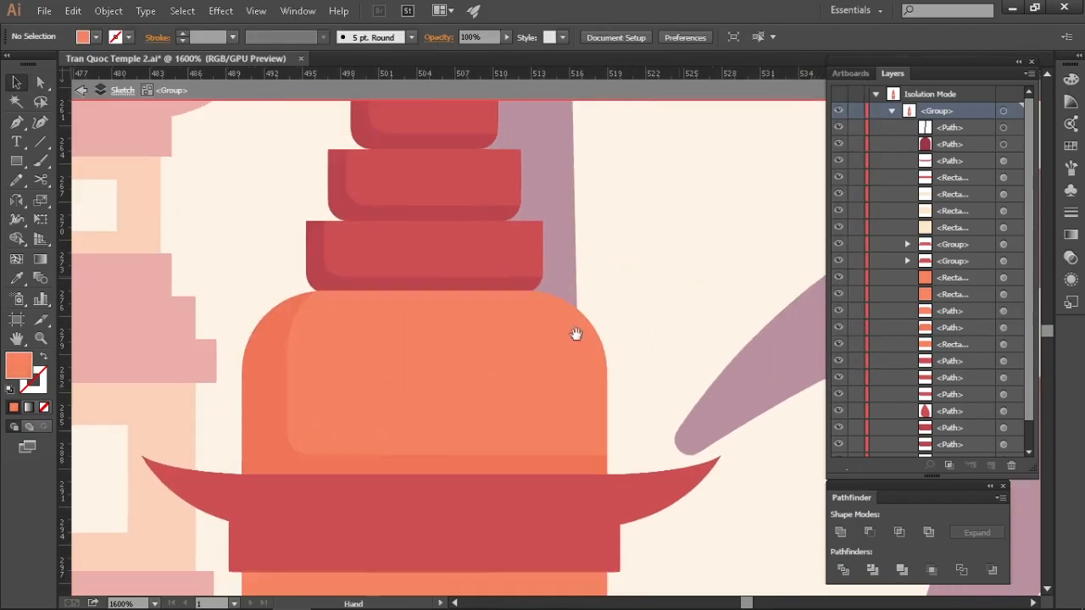
Duplicate the curved roof below the dome with a diagonal offset, divide it with Shape Builder and remove the leftover piece
{"action": "key", "text": "ctrl+minus"}
{"action": "left_click_drag", "start_coordinate": [678, 395], "coordinate": [673, 330]}
{"action": "left_click", "coordinate": [500, 399]}
{"action": "left_click_drag", "start_coordinate": [482, 423], "coordinate": [494, 381]}
{"action": "key", "text": "ctrl+plus"}
{"action": "left_click_drag", "start_coordinate": [393, 384], "coordinate": [412, 369]}
{"action": "left_click", "coordinate": [256, 340], "text": "alt"}
{"action": "key", "text": "v"}
{"action": "left_click", "coordinate": [223, 315]}
Fill the curved roof's lower-left edge with the darker red sampled from the spire
{"action": "left_click", "coordinate": [242, 365]}
{"action": "key", "text": "i"}
{"action": "left_click", "coordinate": [356, 194]}
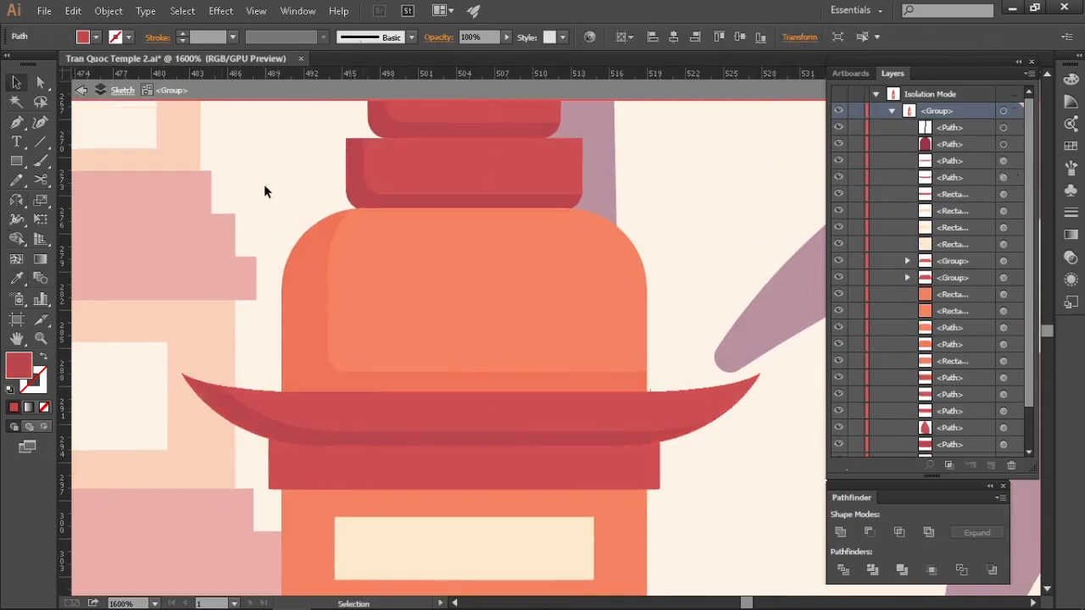
Leave isolation mode and examine the front tower's shading in the full-colour illustration at different zoom levels
{"action": "double_click", "coordinate": [264, 189]}
{"action": "key", "text": "ctrl+minus"}
{"action": "key", "text": "ctrl+minus"}
{"action": "key", "text": "ctrl+minus"}
{"action": "key", "text": "ctrl+minus"}
{"action": "scroll", "coordinate": [653, 404], "scroll_direction": "down", "scroll_amount": 2}
{"action": "left_click_drag", "start_coordinate": [675, 442], "coordinate": [534, 341]}
{"action": "scroll", "coordinate": [529, 367], "scroll_direction": "up", "scroll_amount": 4}
{"action": "scroll", "coordinate": [596, 376], "scroll_direction": "down", "scroll_amount": 4}
{"action": "scroll", "coordinate": [722, 385], "scroll_direction": "up", "scroll_amount": 4}
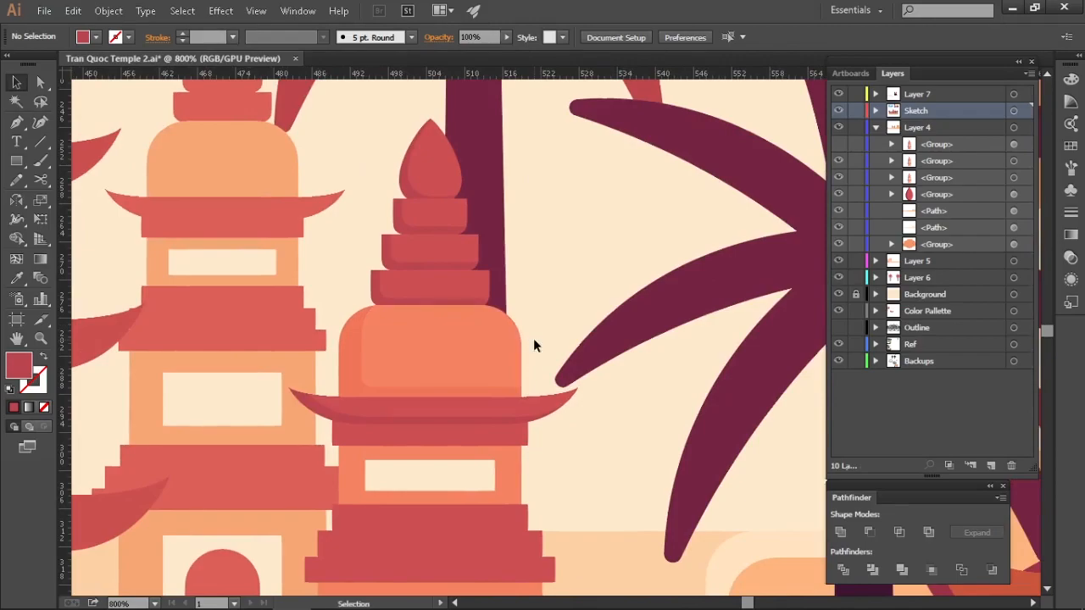
Isolate the front tower again and undo the dome and roof shading back to where the shadow rectangle still exists
{"action": "double_click", "coordinate": [501, 347]}
{"action": "mouse_move", "coordinate": [550, 276]}
{"action": "left_mouse_down"}
{"action": "mouse_move", "coordinate": [568, 299]}
{"action": "mouse_move", "coordinate": [633, 330]}
{"action": "left_mouse_up"}
{"action": "key", "text": "a"}
{"action": "left_click", "coordinate": [542, 428]}
{"action": "key", "text": "v"}
{"action": "key", "text": "ctrl+v"}
{"action": "left_click", "coordinate": [475, 279]}
{"action": "left_click", "coordinate": [475, 316], "text": "shift"}
{"action": "left_click", "coordinate": [326, 308]}
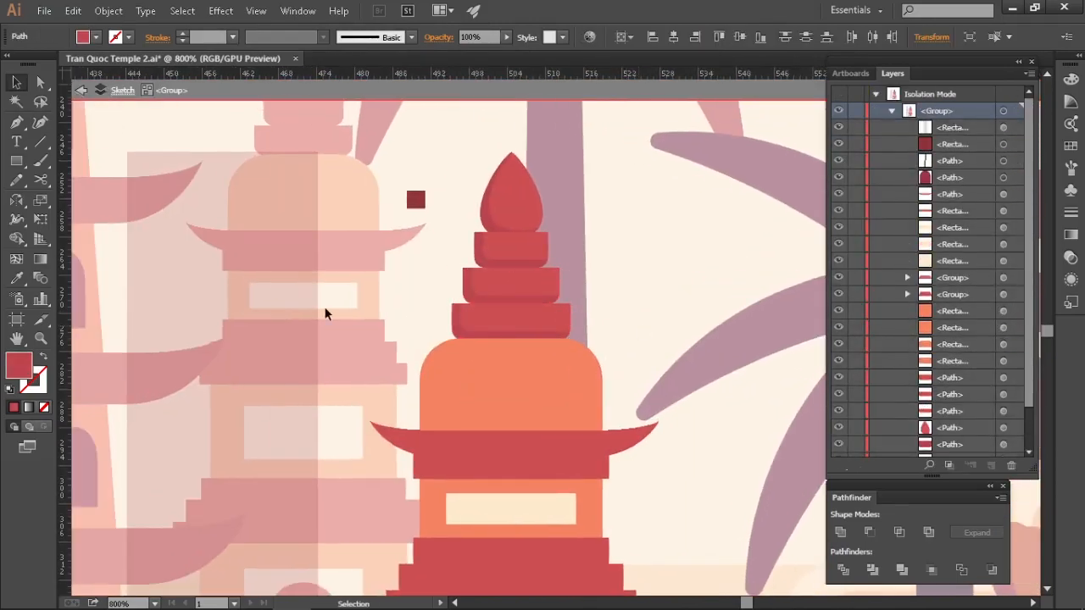
Step back and forth through the edit history to recover the tower state with the shadow rectangle
{"action": "left_click", "coordinate": [621, 301]}
{"action": "scroll", "coordinate": [581, 211], "scroll_direction": "up", "scroll_amount": 2}
{"action": "left_click_drag", "start_coordinate": [581, 211], "coordinate": [634, 230]}
{"action": "scroll", "coordinate": [641, 288], "scroll_direction": "down", "scroll_amount": 2}
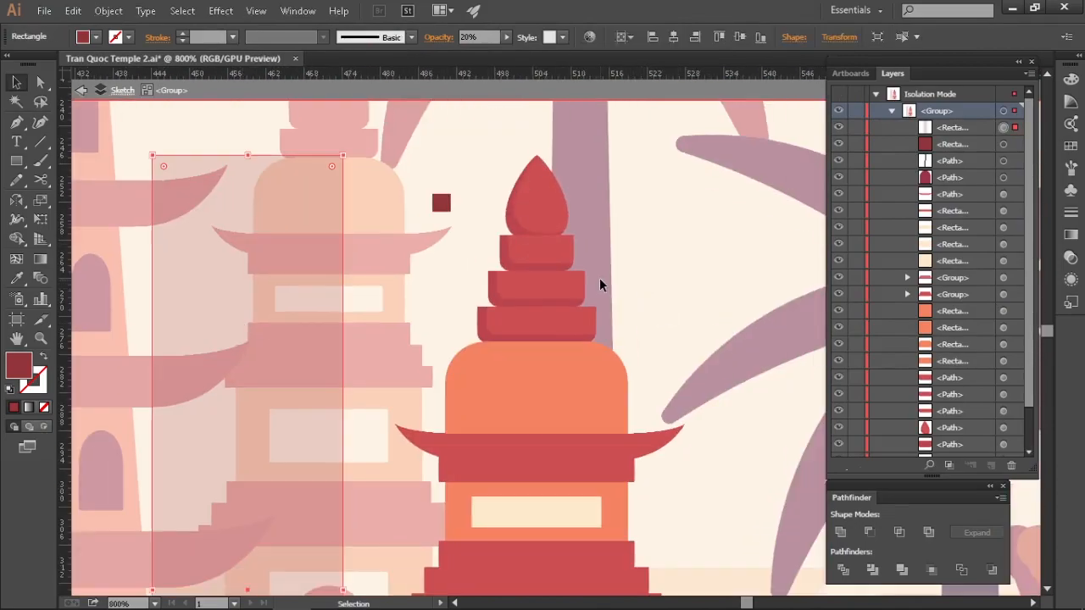
{"action": "key", "text": "ctrl+z"}
{"action": "key", "text": "ctrl+z"}
{"action": "key", "text": "ctrl+z"}
{"action": "key", "text": "ctrl+z"}
{"action": "key", "text": "ctrl+z"}
{"action": "key", "text": "ctrl+z"}
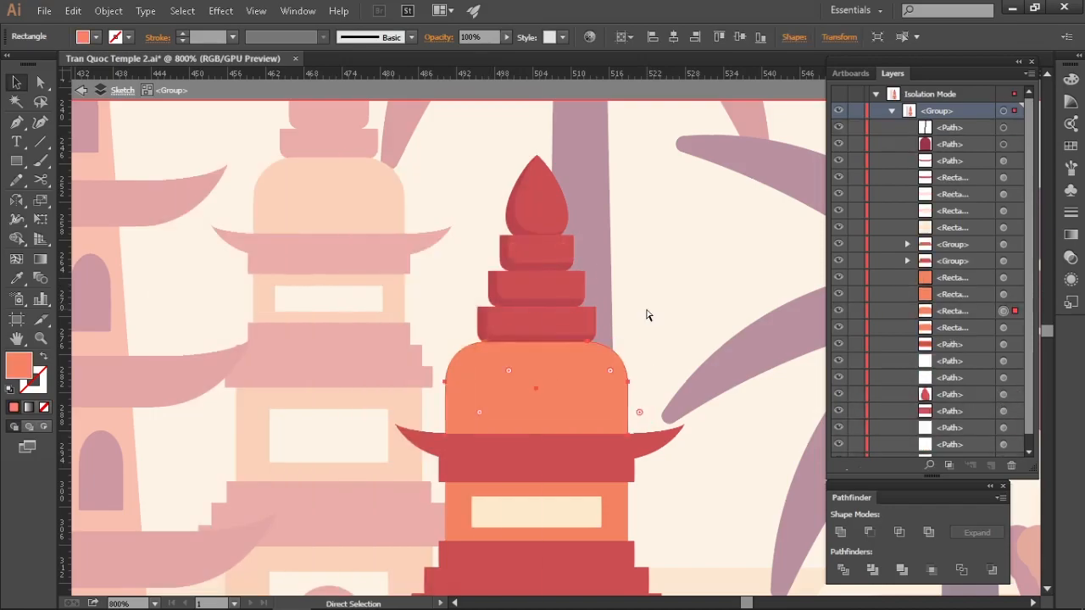
{"action": "key", "text": "ctrl+shift+z"}
Move the shadow rectangle over the tower's left half to compare it with the spire's shading, and return it to the side
{"action": "left_click", "coordinate": [351, 310]}
{"action": "mouse_move", "coordinate": [435, 253]}
{"action": "left_mouse_down"}
{"action": "mouse_move", "coordinate": [415, 254]}
{"action": "mouse_move", "coordinate": [421, 261]}
{"action": "left_mouse_up"}
{"action": "left_click_drag", "start_coordinate": [416, 174], "coordinate": [392, 167]}
{"action": "left_click_drag", "start_coordinate": [432, 310], "coordinate": [433, 309]}
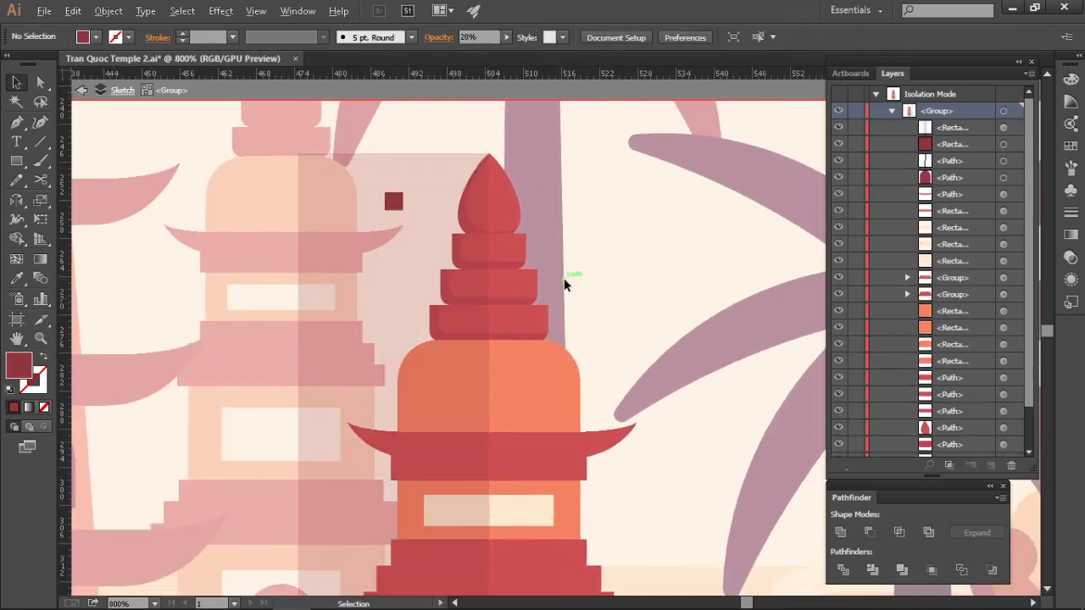
{"action": "scroll", "coordinate": [562, 276], "scroll_direction": "down", "scroll_amount": 2}
{"action": "scroll", "coordinate": [625, 325], "scroll_direction": "up", "scroll_amount": 3}
{"action": "scroll", "coordinate": [560, 283], "scroll_direction": "up", "scroll_amount": 2}
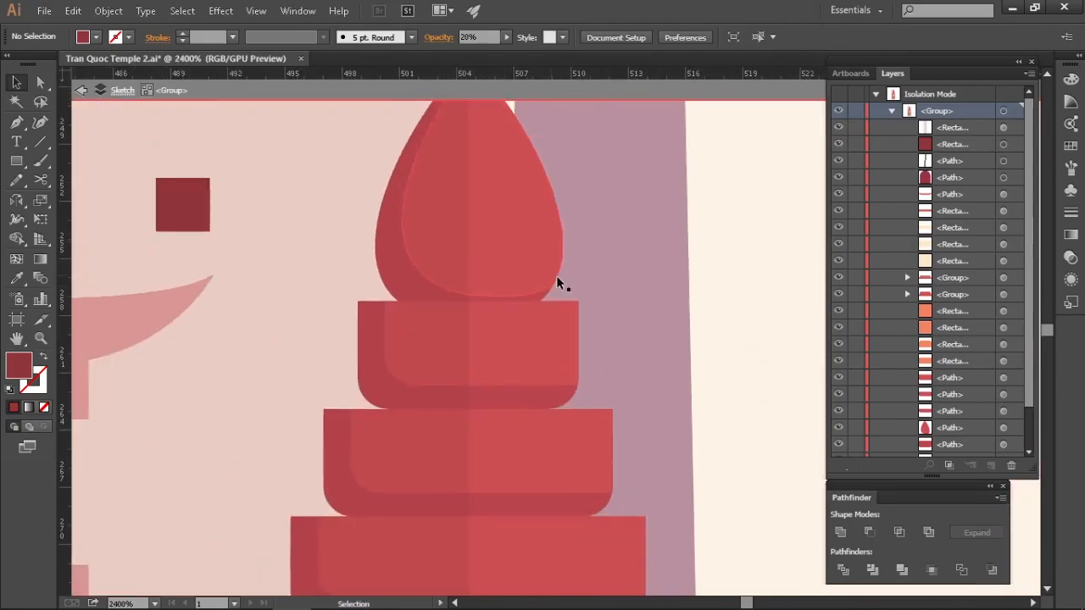
{"action": "scroll", "coordinate": [542, 293], "scroll_direction": "up", "scroll_amount": 3}
{"action": "scroll", "coordinate": [508, 356], "scroll_direction": "down", "scroll_amount": 6}
{"action": "left_click_drag", "start_coordinate": [500, 378], "coordinate": [366, 378]}
{"action": "left_click_drag", "start_coordinate": [680, 308], "coordinate": [531, 295]}
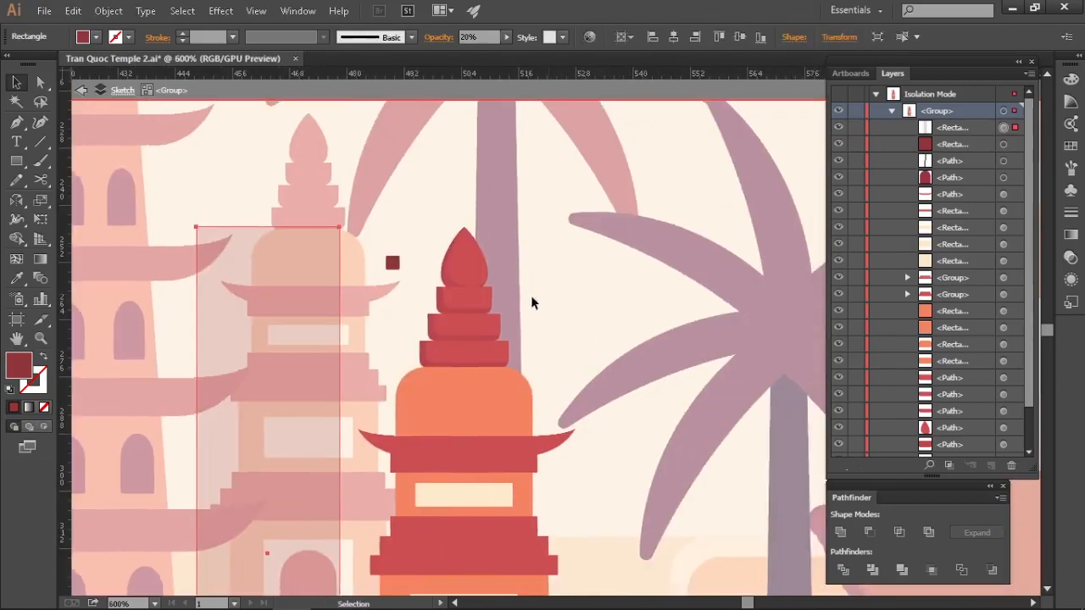
Delete the four lighter front pieces of the spire and fill the remaining spire shapes with the solid lighter red
{"action": "scroll", "coordinate": [464, 295], "scroll_direction": "up", "scroll_amount": 2}
{"action": "left_click", "coordinate": [467, 245]}
{"action": "left_click", "coordinate": [462, 298], "text": "shift"}
{"action": "left_click", "coordinate": [463, 358], "text": "shift"}
{"action": "left_click", "coordinate": [464, 412], "text": "shift"}
{"action": "key", "text": "Delete"}
{"action": "scroll", "coordinate": [501, 503], "scroll_direction": "down", "scroll_amount": 2}
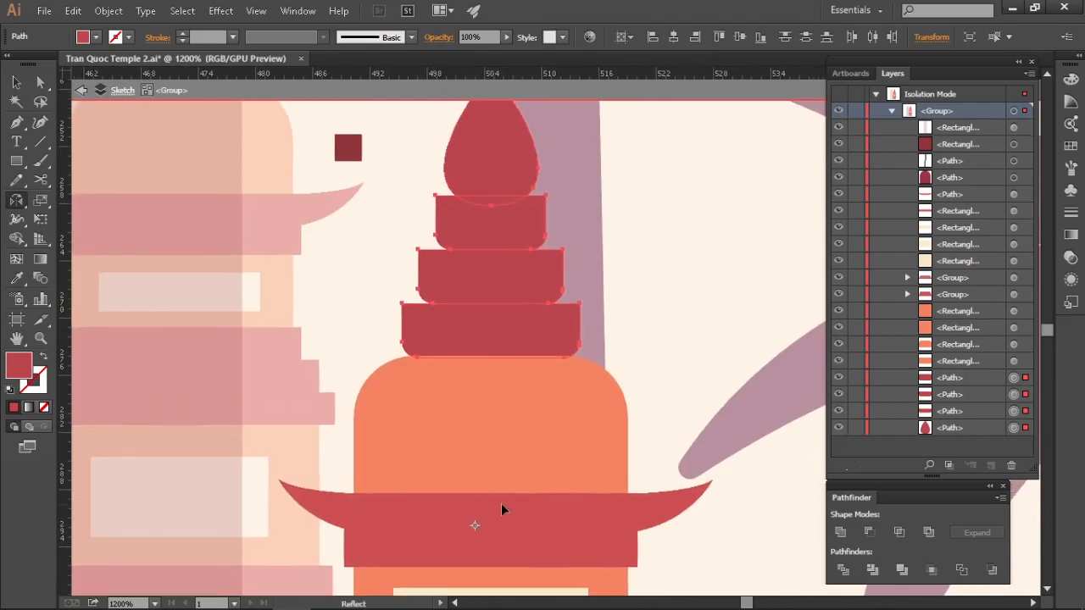
{"action": "scroll", "coordinate": [495, 346], "scroll_direction": "up", "scroll_amount": 2}
{"action": "scroll", "coordinate": [641, 396], "scroll_direction": "down", "scroll_amount": 1}
Select all of the tower's shapes except the shadow rectangle, the dark swatch, the cream panels and the arched door
{"action": "left_click", "coordinate": [182, 10]}
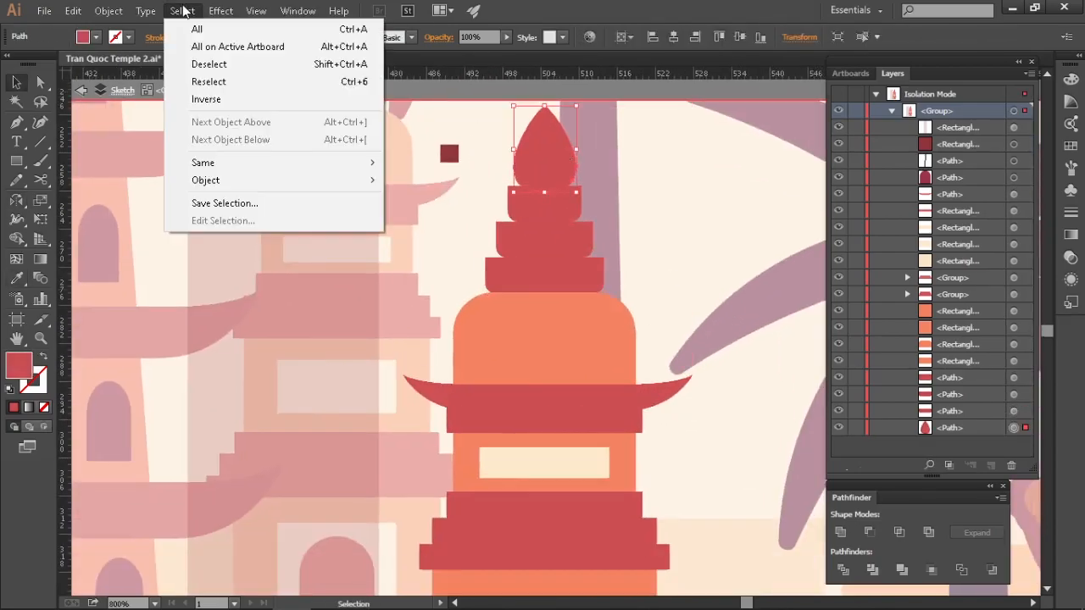
{"action": "left_click", "coordinate": [199, 29]}
{"action": "left_click_drag", "start_coordinate": [565, 396], "coordinate": [568, 204]}
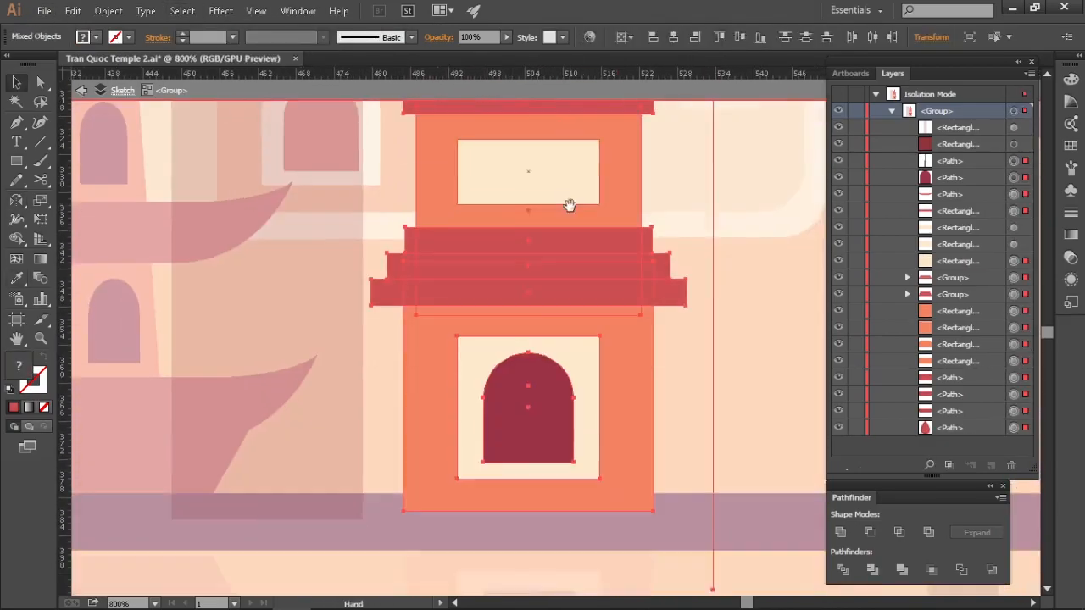
{"action": "left_click", "coordinate": [564, 193], "text": "shift"}
{"action": "left_click", "coordinate": [528, 407], "text": "shift"}
{"action": "left_click_drag", "start_coordinate": [526, 280], "coordinate": [506, 409]}
{"action": "scroll", "coordinate": [407, 395], "scroll_direction": "up", "scroll_amount": 3}
{"action": "left_click_drag", "start_coordinate": [396, 370], "coordinate": [428, 339]}
Duplicate the selected tower shapes with an offset of about 3.6 px to the right and 1.5 px up
{"action": "scroll", "coordinate": [428, 339], "scroll_direction": "down", "scroll_amount": 3}
{"action": "left_click_drag", "start_coordinate": [571, 197], "coordinate": [513, 593]}
{"action": "left_click_drag", "start_coordinate": [476, 238], "coordinate": [500, 241]}
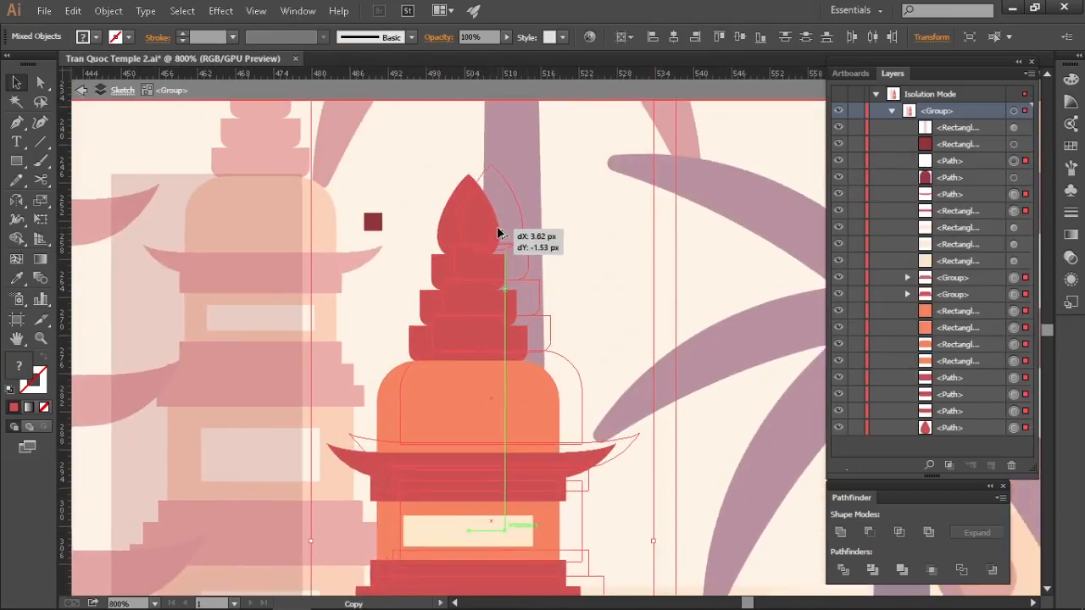
{"action": "left_click_drag", "start_coordinate": [498, 229], "coordinate": [499, 229]}
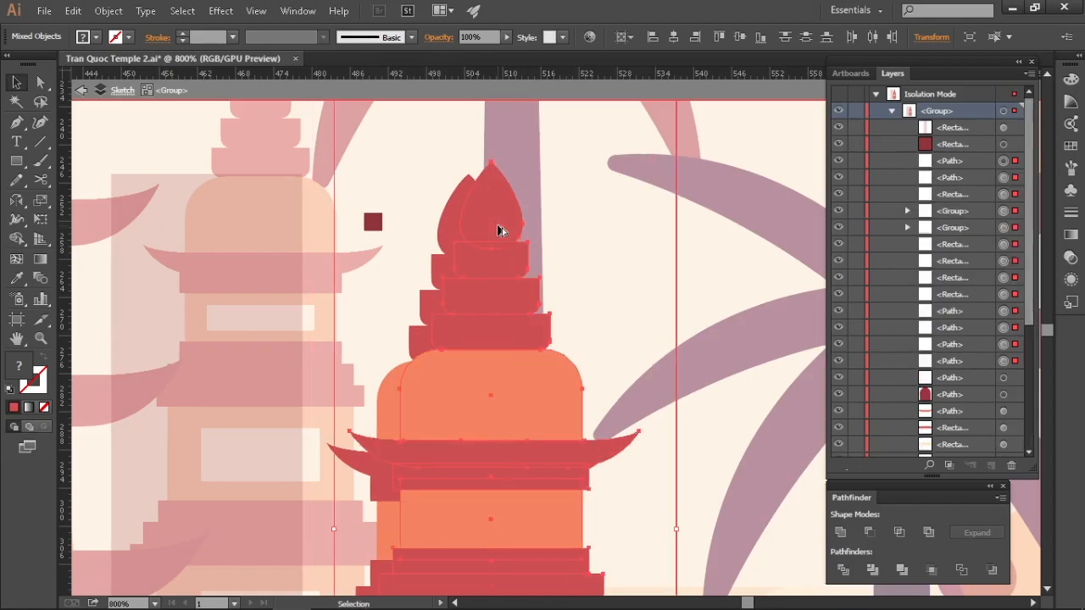
{"action": "scroll", "coordinate": [499, 230], "scroll_direction": "up", "scroll_amount": 2}
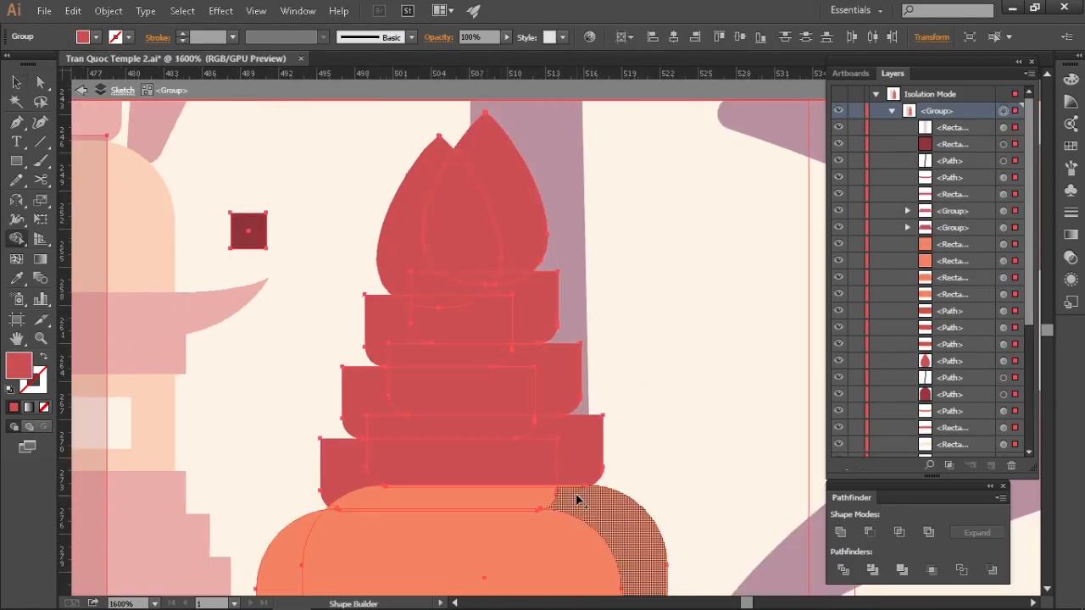
Divide the spire tip along its offset copy, delete the leftover and fill the left crescent with a darker red
{"action": "left_click_drag", "start_coordinate": [522, 223], "coordinate": [534, 305]}
{"action": "key", "text": "v"}
{"action": "left_click", "coordinate": [554, 305]}
{"action": "key", "text": "Delete"}
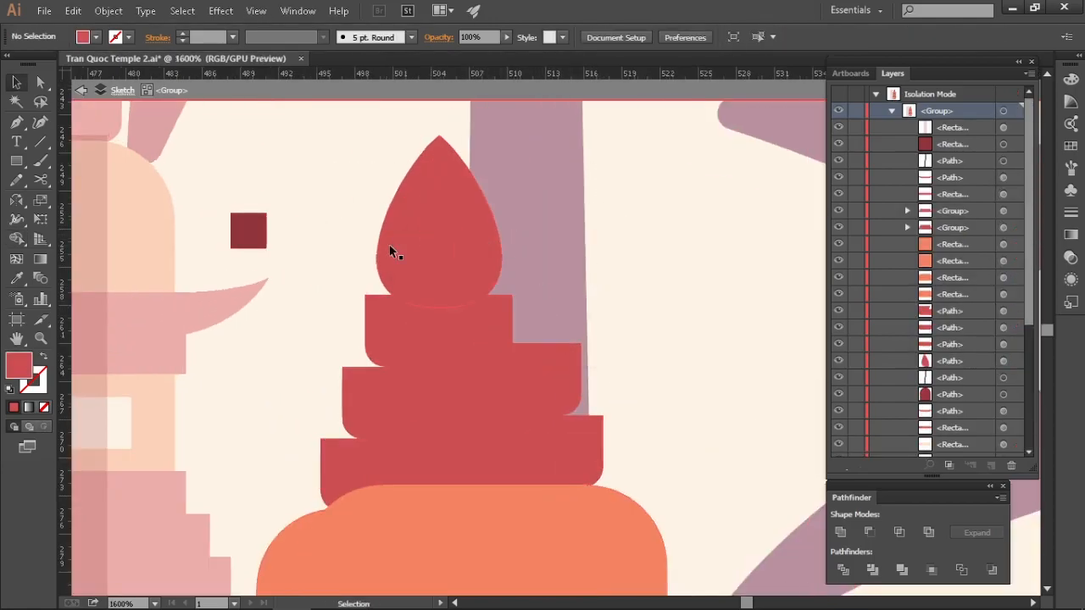
{"action": "scroll", "coordinate": [465, 216], "scroll_direction": "left", "scroll_amount": 2}
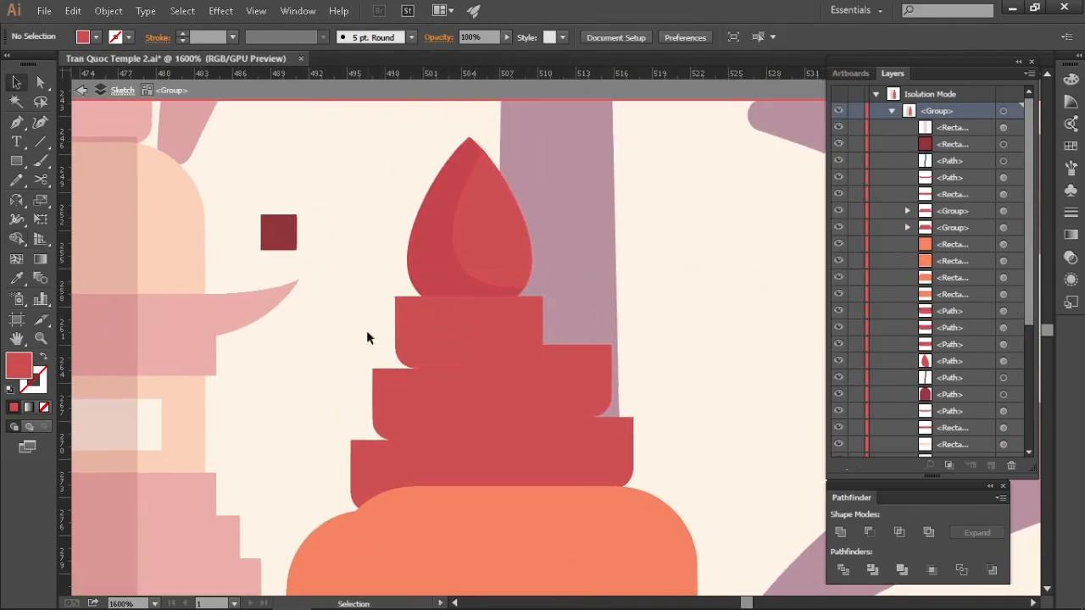
Fill the left edges of the spire's upper and middle tiers with the tip's darker red, deleting the middle tier's leftover
{"action": "left_click", "coordinate": [414, 330]}
{"action": "key", "text": "i"}
{"action": "left_click", "coordinate": [435, 259]}
{"action": "left_click_drag", "start_coordinate": [609, 318], "coordinate": [614, 294]}
{"action": "key", "text": "Delete"}
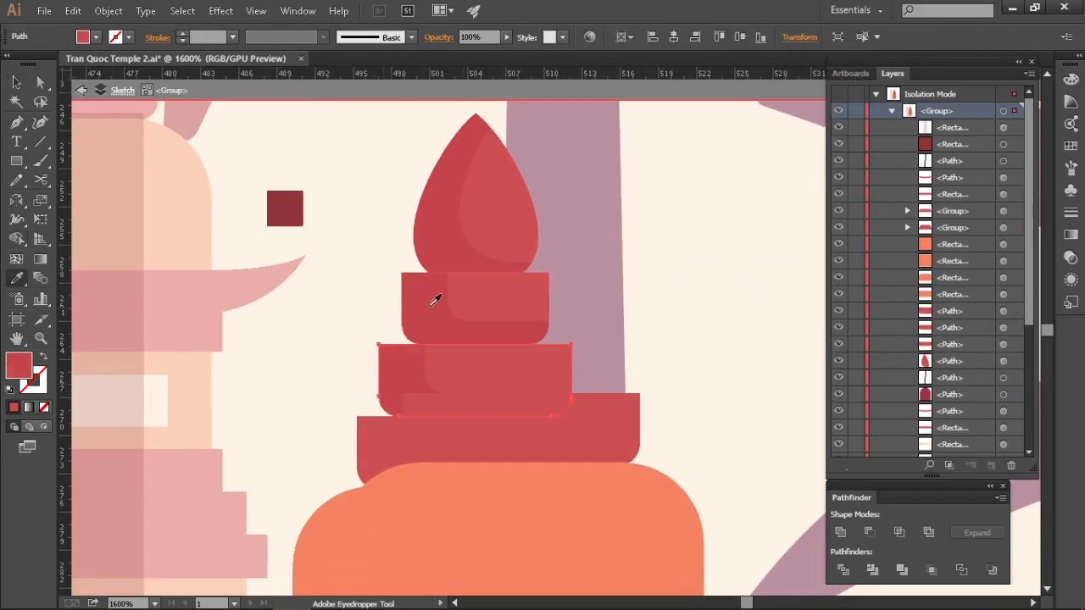
{"action": "left_click_drag", "start_coordinate": [436, 299], "coordinate": [439, 259]}
Divide the spire's lowest tier along its offset copy with Shape Builder, delete the leftover and shade its left edge
{"action": "key", "text": "v"}
{"action": "left_click", "coordinate": [617, 386]}
{"action": "left_click", "coordinate": [382, 403], "text": "shift"}
{"action": "key", "text": "shift+m"}
{"action": "key", "text": "v"}
{"action": "left_click", "coordinate": [621, 384]}
{"action": "key", "text": "Delete"}
Divide the orange dome below the spire along its offset copy, remove the overhang and fill its left edge with ED7458
{"action": "key", "text": "v"}
{"action": "left_click", "coordinate": [654, 397]}
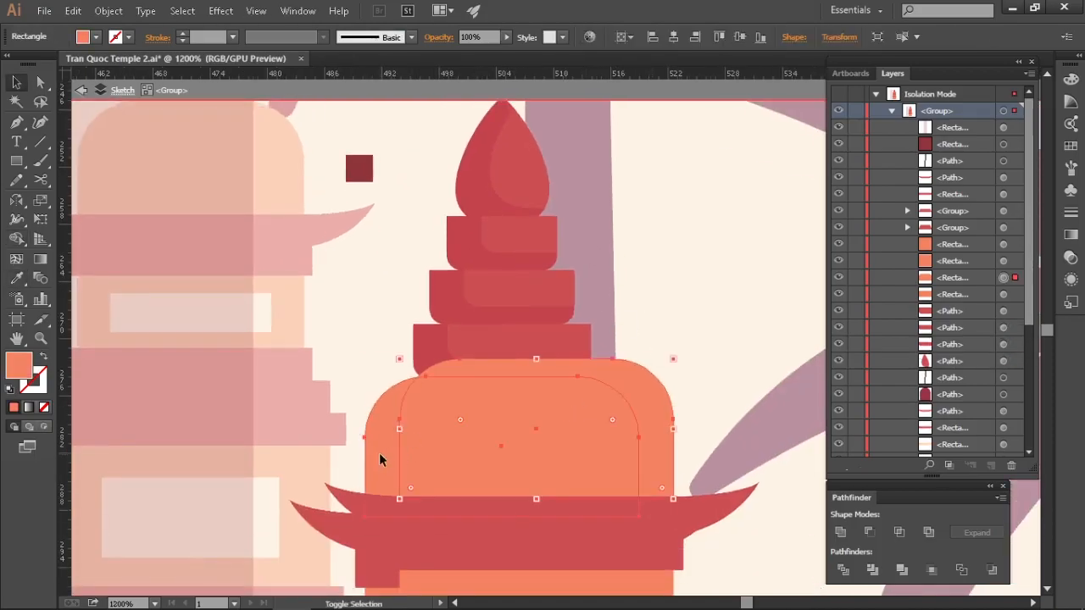
{"action": "left_click", "coordinate": [380, 458], "text": "shift"}
{"action": "key", "text": "shift+m"}
{"action": "left_click", "coordinate": [656, 340], "text": "alt"}
{"action": "key", "text": "v"}
{"action": "left_click", "coordinate": [379, 403]}
{"action": "double_click", "coordinate": [19, 366]}
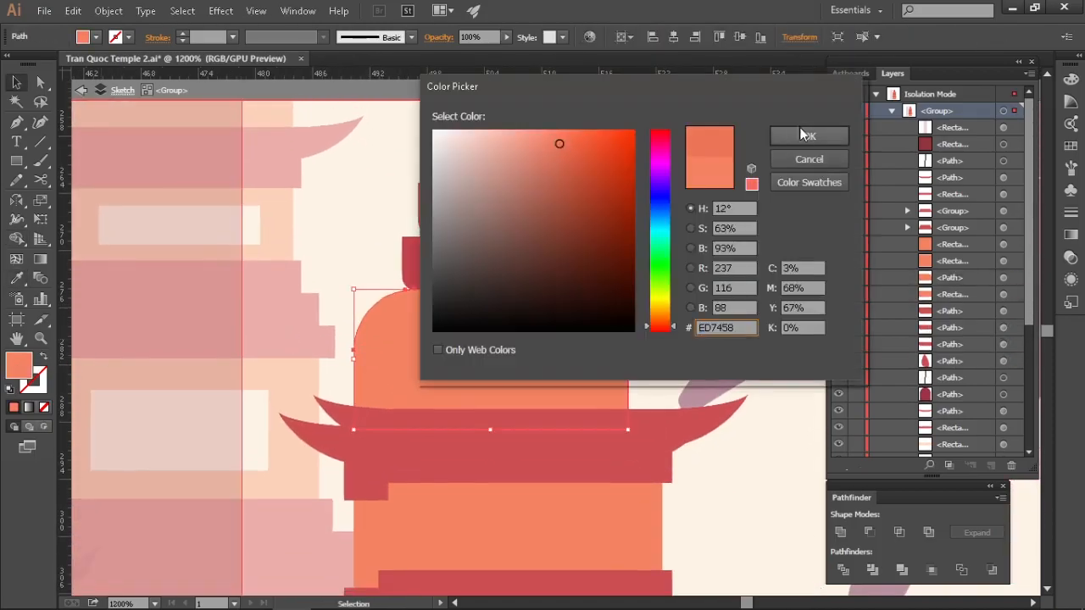
{"action": "left_click", "coordinate": [792, 133]}
Divide the curved roof along its offset copy, delete the leftover and fill its left and lower edge with the spire's darker red
{"action": "left_click", "coordinate": [310, 401]}
{"action": "left_click", "coordinate": [690, 374], "text": "shift"}
{"action": "scroll", "coordinate": [701, 410], "scroll_direction": "up", "scroll_amount": 1}
{"action": "key", "text": "shift+m"}
{"action": "key", "text": "v"}
{"action": "key", "text": "Delete"}
{"action": "left_click", "coordinate": [137, 392]}
{"action": "left_click_drag", "start_coordinate": [151, 295], "coordinate": [196, 308]}
{"action": "key", "text": "i"}
{"action": "left_click", "coordinate": [325, 190]}
Divide the straight band beneath the curved roof along its offset copy with Shape Builder, keeping a darker left edge
{"action": "key", "text": "v"}
{"action": "left_click", "coordinate": [272, 432], "text": "shift"}
{"action": "key", "text": "shift+m"}
{"action": "left_click", "coordinate": [344, 379]}
{"action": "key", "text": "v"}
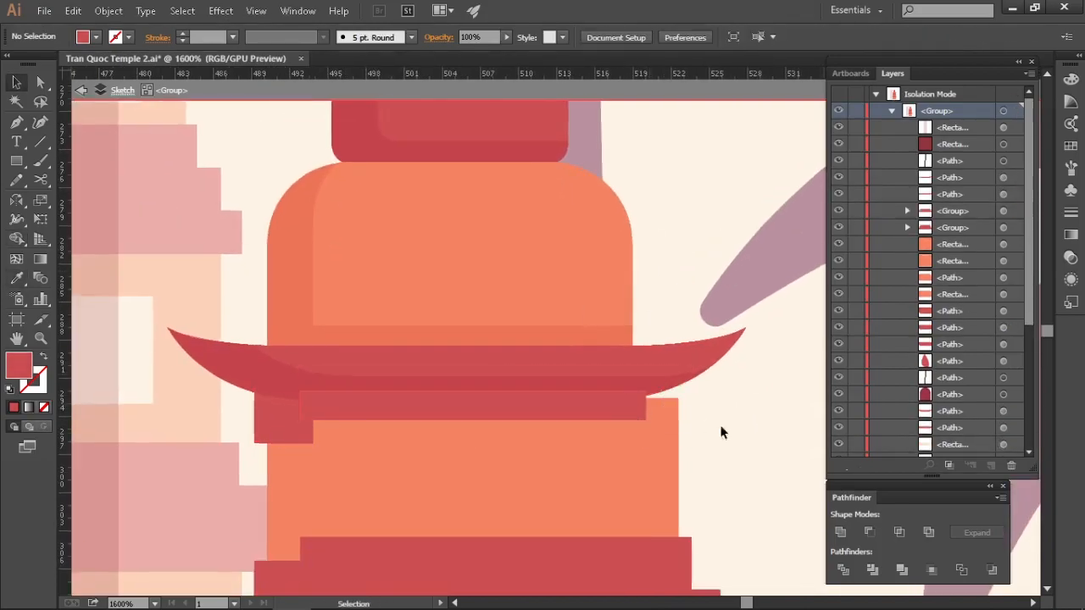
Divide the upper orange wall along its offset copy with Shape Builder, remove the right leftover and shade its left edge
{"action": "key", "text": "v"}
{"action": "left_click", "coordinate": [349, 476]}
{"action": "left_click", "coordinate": [263, 465], "text": "shift"}
{"action": "left_click_drag", "start_coordinate": [339, 509], "coordinate": [395, 285]}
{"action": "key", "text": "shift+m"}
{"action": "left_click", "coordinate": [653, 417]}
{"action": "key", "text": "v"}
{"action": "left_click", "coordinate": [653, 419]}
Send the upper wall's lighter section backward behind its cream window and the neighbouring red bands
{"action": "left_click_drag", "start_coordinate": [408, 274], "coordinate": [421, 305]}
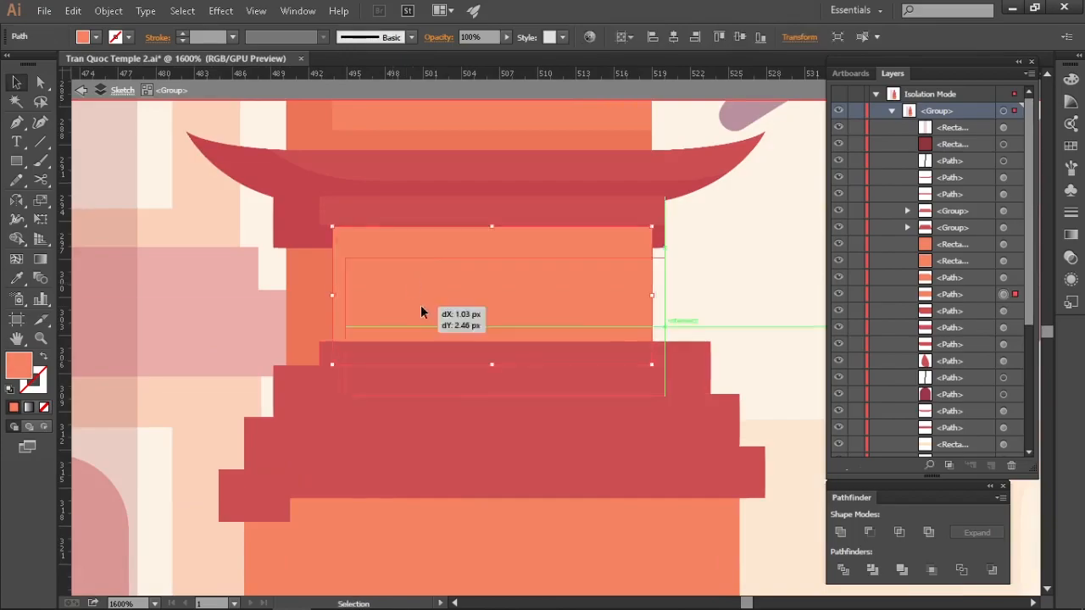
{"action": "key", "text": "ctrl+["}
{"action": "key", "text": "ctrl+["}
{"action": "key", "text": "ctrl+["}
{"action": "key", "text": "ctrl+["}
{"action": "key", "text": "ctrl+["}
{"action": "key", "text": "ctrl+["}
{"action": "key", "text": "ctrl+["}
{"action": "key", "text": "ctrl+["}
{"action": "key", "text": "ctrl+["}
{"action": "left_click", "coordinate": [705, 295]}
{"action": "left_click_drag", "start_coordinate": [714, 285], "coordinate": [748, 259]}
Trim the offset copies of the three stepped bands under the upper window, darken the originals and ungroup the bands
{"action": "left_click", "coordinate": [289, 381]}
{"action": "left_click_drag", "start_coordinate": [718, 331], "coordinate": [773, 342]}
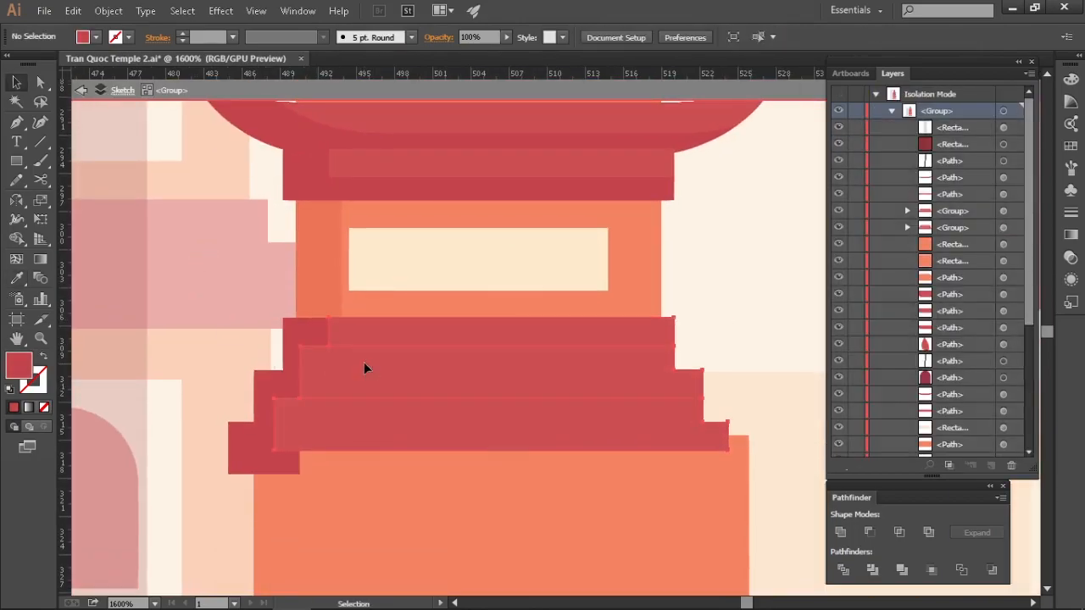
{"action": "left_click_drag", "start_coordinate": [366, 368], "coordinate": [265, 398]}
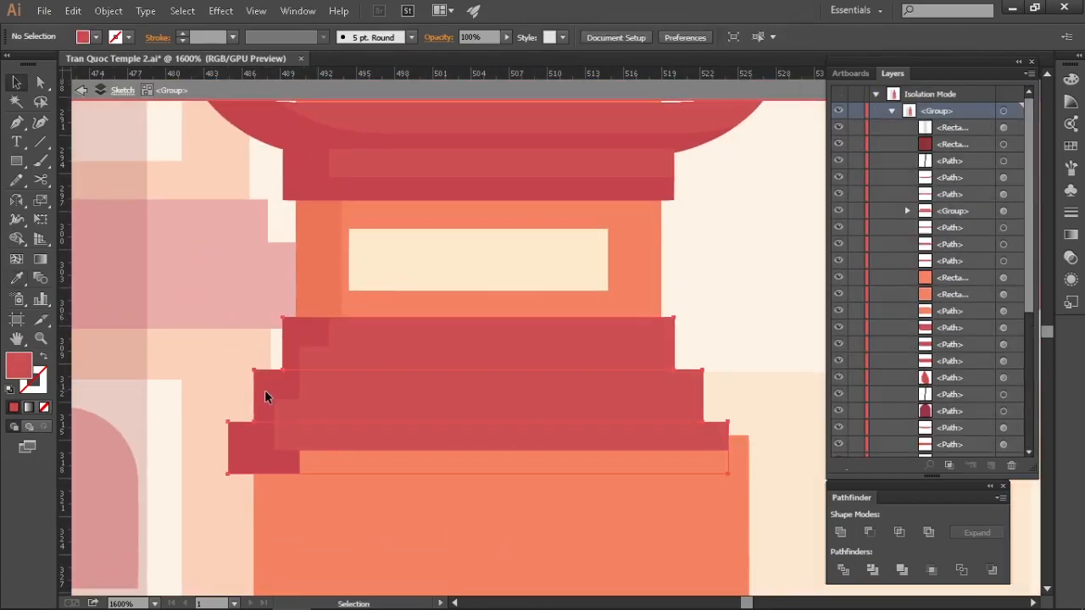
{"action": "key", "text": "ctrl+shift+a"}
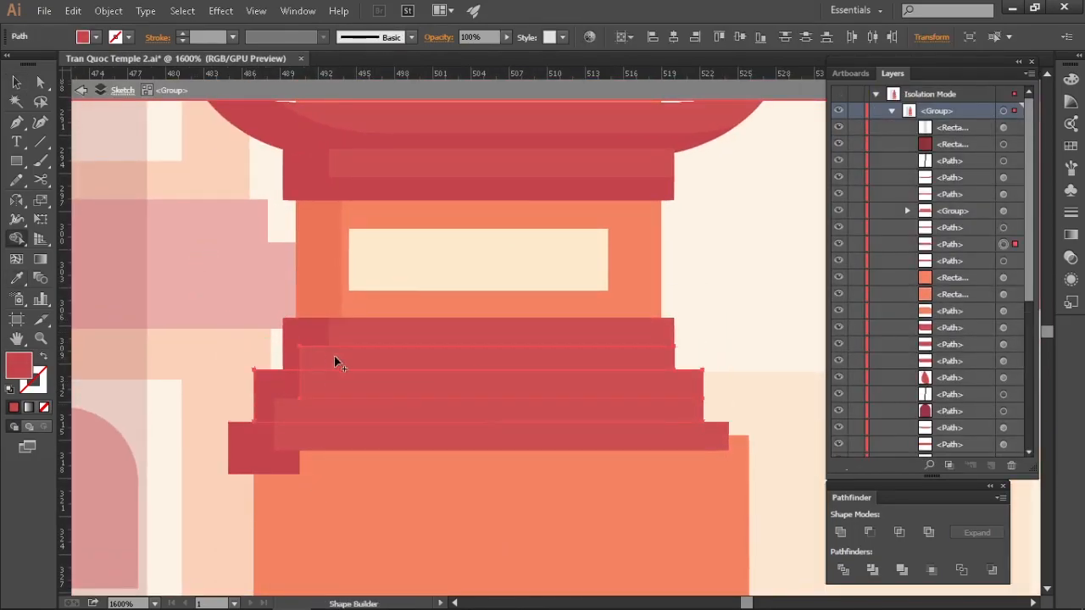
Divide the stepped bands under the upper window with Shape Builder, leaving darker red left and lower edges
{"action": "left_click", "coordinate": [334, 356], "text": "alt"}
{"action": "left_click_drag", "start_coordinate": [202, 341], "coordinate": [209, 310]}
{"action": "left_click", "coordinate": [271, 422]}
{"action": "key", "text": "shift+m"}
{"action": "left_click", "coordinate": [304, 381], "text": "alt"}
Send the middle wall's offset copy backward and divide it along the original with Shape Builder, removing the right overhang
{"action": "left_click_drag", "start_coordinate": [394, 464], "coordinate": [394, 523]}
{"action": "scroll", "coordinate": [482, 521], "scroll_direction": "down", "scroll_amount": 1}
{"action": "left_click_drag", "start_coordinate": [482, 521], "coordinate": [450, 393]}
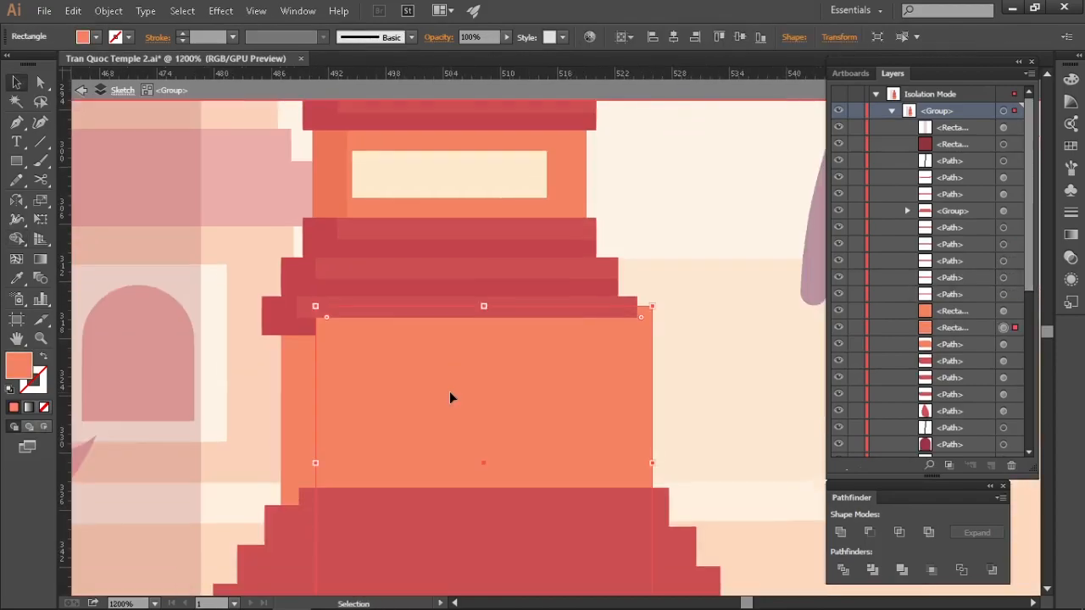
{"action": "key", "text": "ctrl+["}
{"action": "left_click", "coordinate": [288, 390], "text": "shift"}
{"action": "key", "text": "shift+m"}
{"action": "left_click", "coordinate": [644, 398], "text": "alt"}
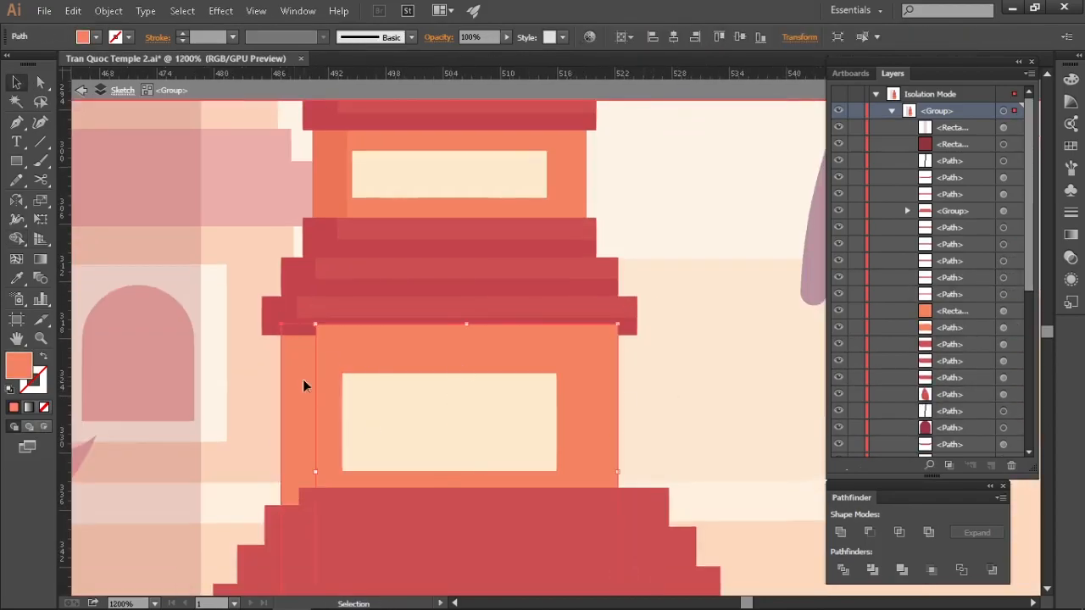
Fill the middle wall's left edge with the darker orange and send the overlapping piece backward
{"action": "left_click", "coordinate": [303, 380]}
{"action": "key", "text": "i"}
{"action": "left_click", "coordinate": [329, 227]}
{"action": "key", "text": "v"}
{"action": "left_click", "coordinate": [620, 309]}
{"action": "key", "text": "ctrl+["}
Divide the three stepped bands under the middle window along their offset copies, delete the right leftovers and ungroup them
{"action": "left_click_drag", "start_coordinate": [696, 313], "coordinate": [688, 268]}
{"action": "left_click", "coordinate": [339, 366]}
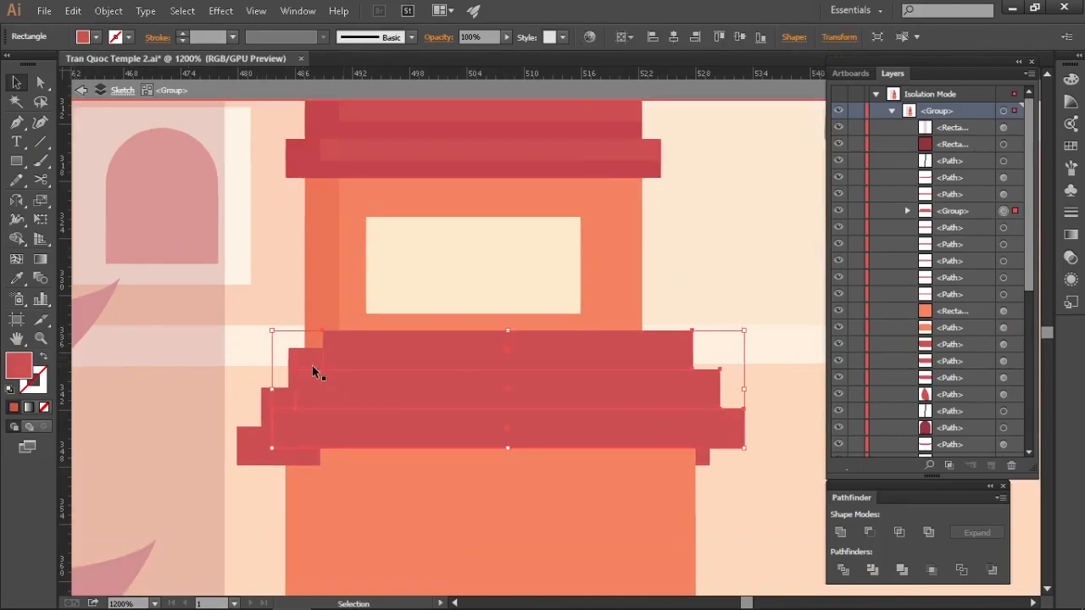
{"action": "left_click_drag", "start_coordinate": [312, 365], "coordinate": [328, 370]}
{"action": "left_click", "coordinate": [316, 362], "text": "shift"}
{"action": "key", "text": "shift+m"}
{"action": "left_click", "coordinate": [724, 396]}
{"action": "key", "text": "v"}
{"action": "left_click", "coordinate": [699, 368]}
{"action": "key", "text": "Delete"}
{"action": "left_click", "coordinate": [662, 369]}
{"action": "key", "text": "ctrl+shift+g"}
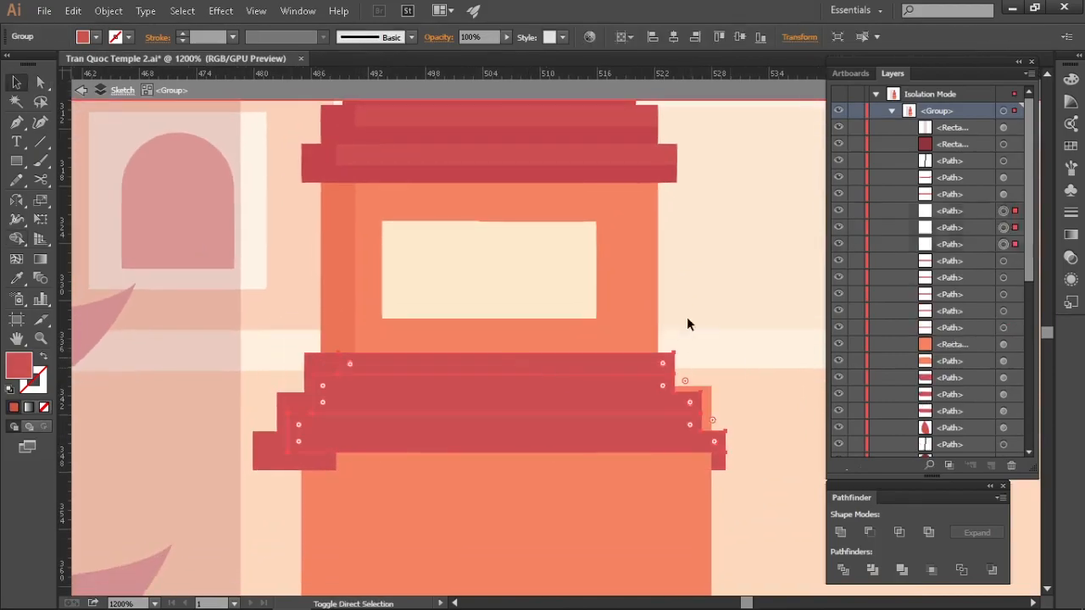
Fill the left and lower edges of the stepped bands under the middle window with the darker red
{"action": "left_click", "coordinate": [311, 174]}
{"action": "key", "text": "v"}
{"action": "scroll", "coordinate": [295, 508], "scroll_direction": "up", "scroll_amount": 1}
{"action": "left_click", "coordinate": [331, 364]}
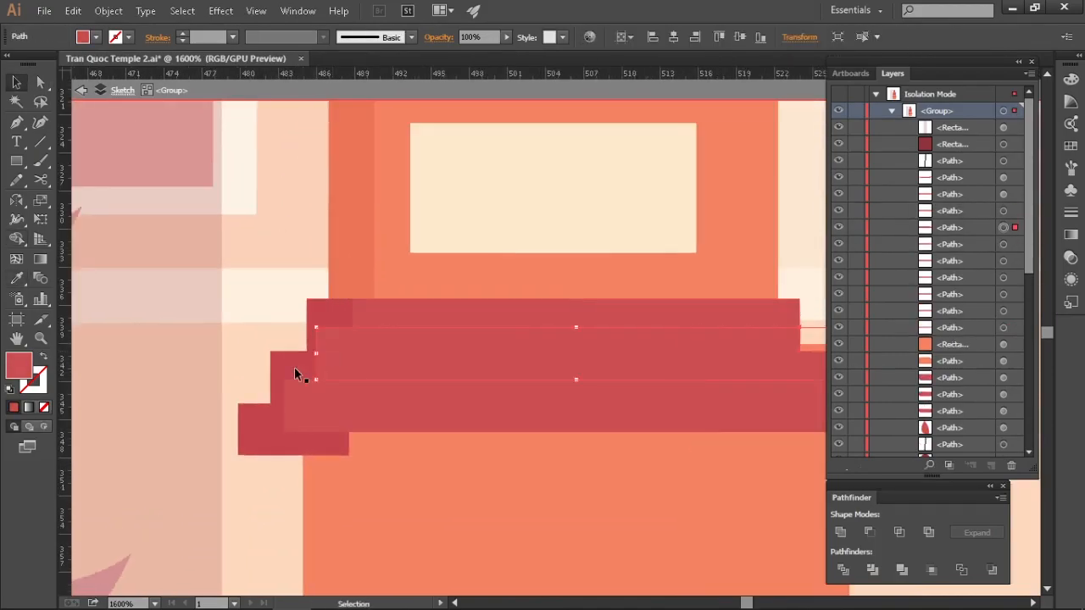
{"action": "key", "text": "ctrl+shift+a"}
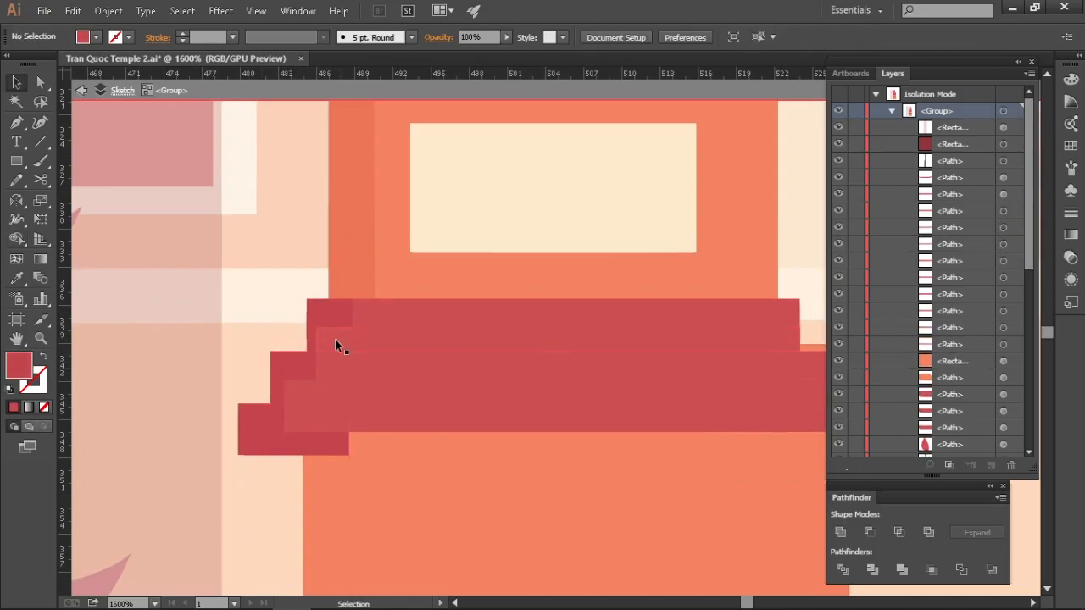
{"action": "left_click", "coordinate": [326, 368]}
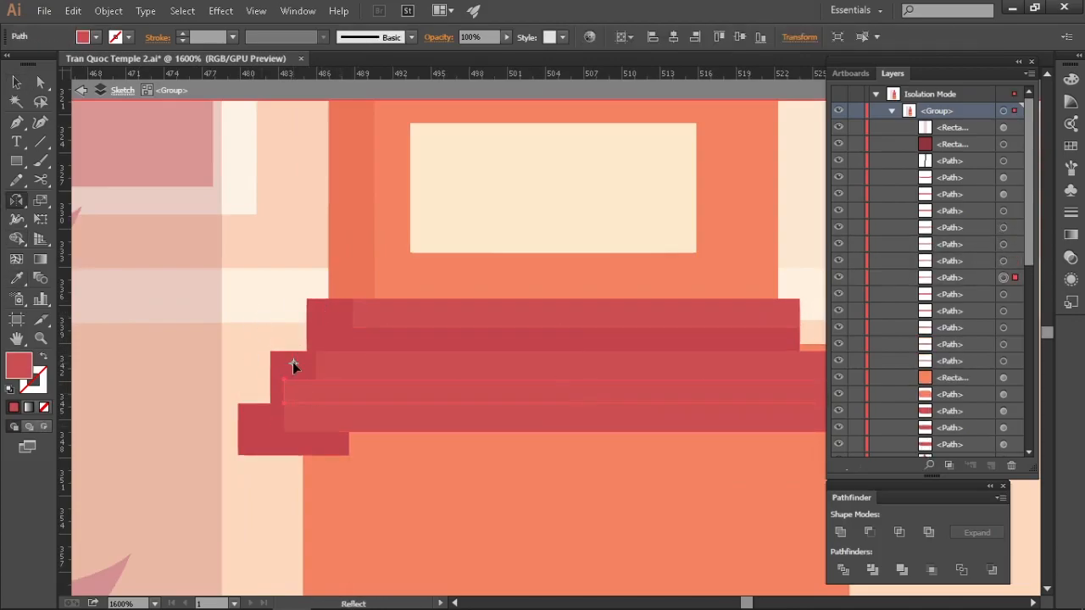
{"action": "key", "text": "i"}
{"action": "left_click", "coordinate": [292, 364]}
{"action": "key", "text": "v"}
Shade the bottom wall's left edge, send its lighter section behind the window and door, and leave the tower group
{"action": "scroll", "coordinate": [231, 315], "scroll_direction": "down", "scroll_amount": 2}
{"action": "left_click", "coordinate": [443, 395]}
{"action": "scroll", "coordinate": [418, 534], "scroll_direction": "up", "scroll_amount": 1}
{"action": "scroll", "coordinate": [634, 436], "scroll_direction": "down", "scroll_amount": 1}
{"action": "key", "text": "Escape"}
{"action": "double_click", "coordinate": [403, 437]}
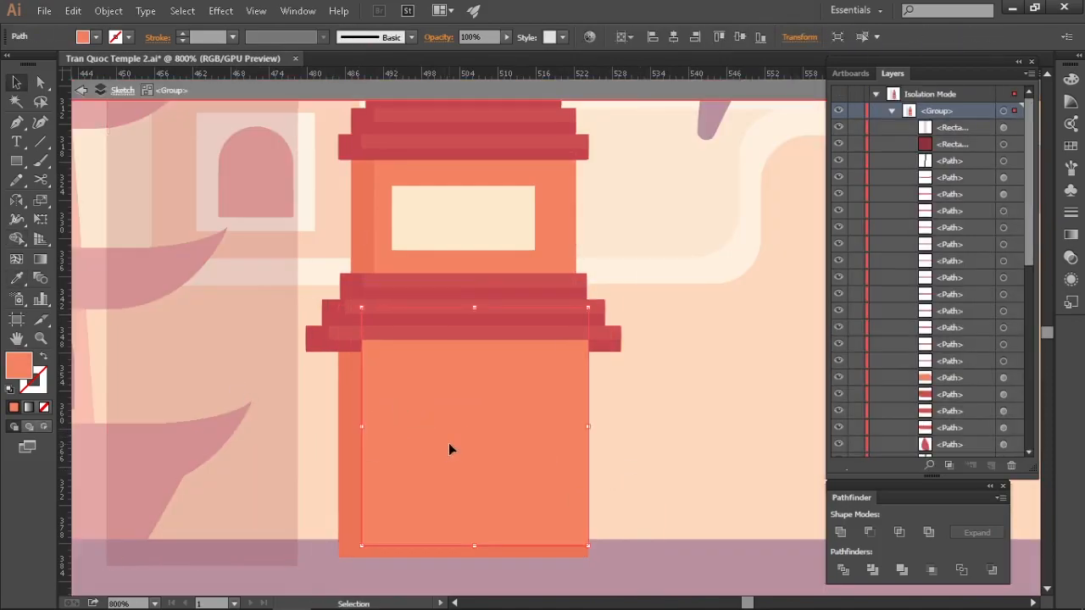
{"action": "key", "text": "ctrl+bracketleft"}
{"action": "key", "text": "ctrl+bracketleft"}
{"action": "key", "text": "ctrl+bracketleft"}
{"action": "left_click_drag", "start_coordinate": [739, 379], "coordinate": [617, 483]}
{"action": "left_click", "coordinate": [722, 408]}
{"action": "scroll", "coordinate": [722, 407], "scroll_direction": "down", "scroll_amount": 2}
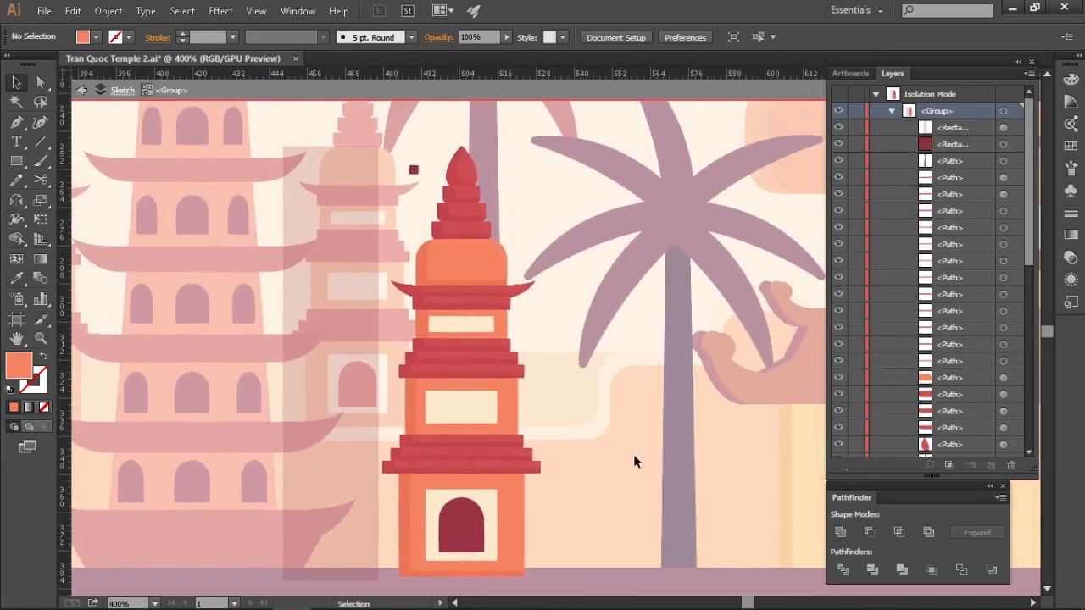
{"action": "scroll", "coordinate": [634, 455], "scroll_direction": "down", "scroll_amount": 2}
{"action": "key", "text": "Escape"}
Widen the dome's left shading by moving the left anchor points of its lighter section to the right
{"action": "scroll", "coordinate": [564, 427], "scroll_direction": "up", "scroll_amount": 6}
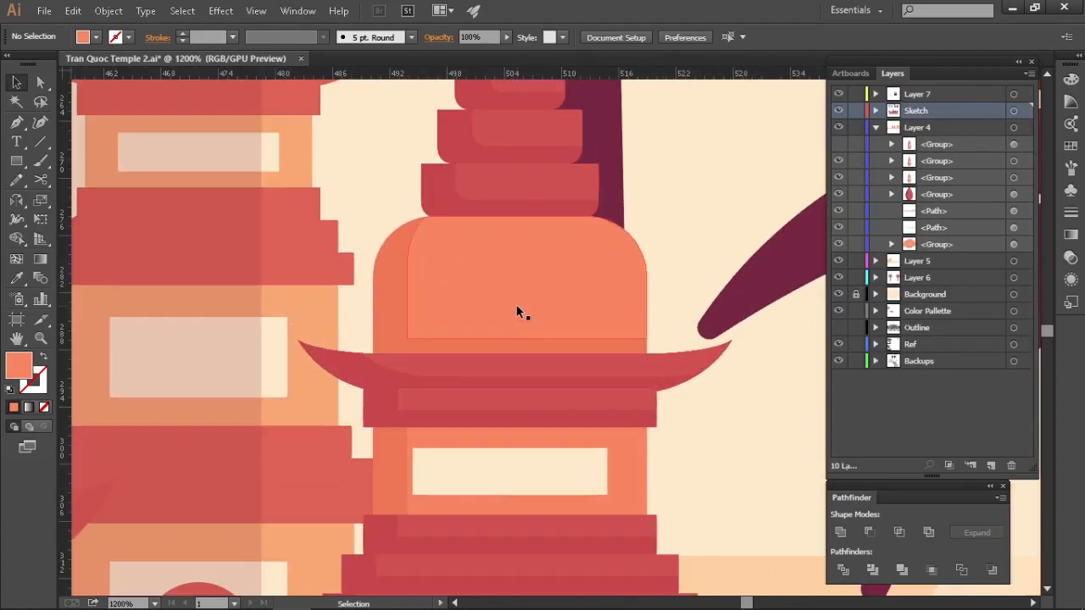
{"action": "double_click", "coordinate": [536, 305]}
{"action": "key", "text": "a"}
{"action": "double_click", "coordinate": [399, 288]}
{"action": "left_click_drag", "start_coordinate": [327, 209], "coordinate": [427, 387]}
{"action": "key", "text": "ctrl+z"}
{"action": "key", "text": "ctrl+shift+z"}
{"action": "key", "text": "v"}
{"action": "double_click", "coordinate": [701, 250]}
{"action": "scroll", "coordinate": [691, 257], "scroll_direction": "down", "scroll_amount": 4}
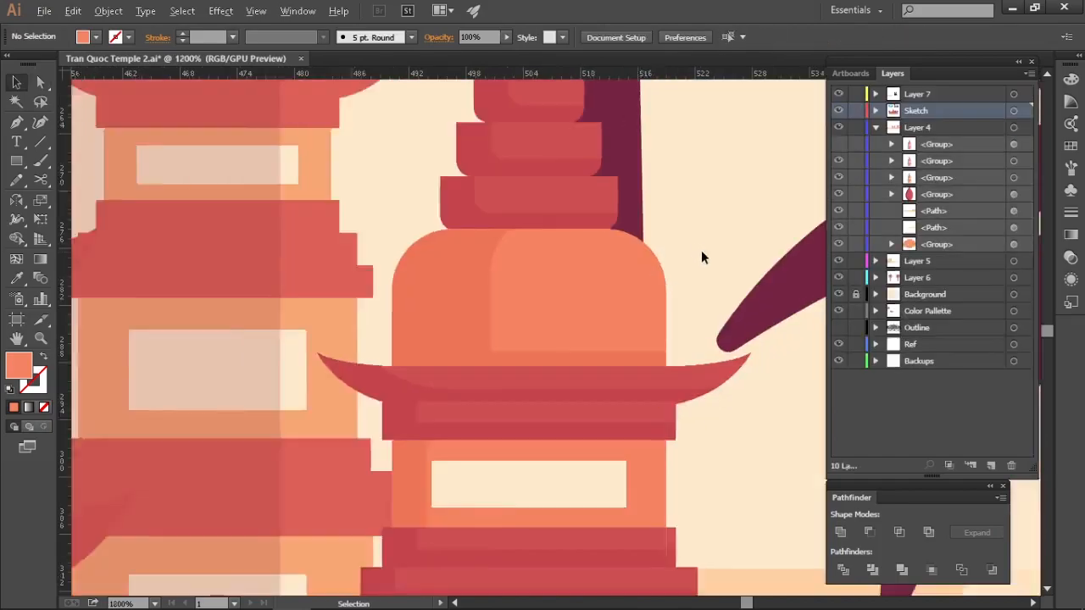
Widen the upper wall's left shading by moving its lighter section's left edge into line with the dome's highlight
{"action": "left_click_drag", "start_coordinate": [650, 415], "coordinate": [624, 376]}
{"action": "scroll", "coordinate": [553, 411], "scroll_direction": "up", "scroll_amount": 3}
{"action": "left_click_drag", "start_coordinate": [485, 300], "coordinate": [482, 362]}
{"action": "double_click", "coordinate": [391, 302]}
{"action": "double_click", "coordinate": [391, 302]}
{"action": "key", "text": "a"}
{"action": "left_click_drag", "start_coordinate": [323, 262], "coordinate": [417, 385]}
{"action": "double_click", "coordinate": [641, 407]}
{"action": "left_click_drag", "start_coordinate": [641, 407], "coordinate": [637, 419]}
{"action": "scroll", "coordinate": [634, 423], "scroll_direction": "down", "scroll_amount": 2}
{"action": "left_click_drag", "start_coordinate": [629, 478], "coordinate": [565, 378]}
{"action": "scroll", "coordinate": [598, 408], "scroll_direction": "up", "scroll_amount": 1}
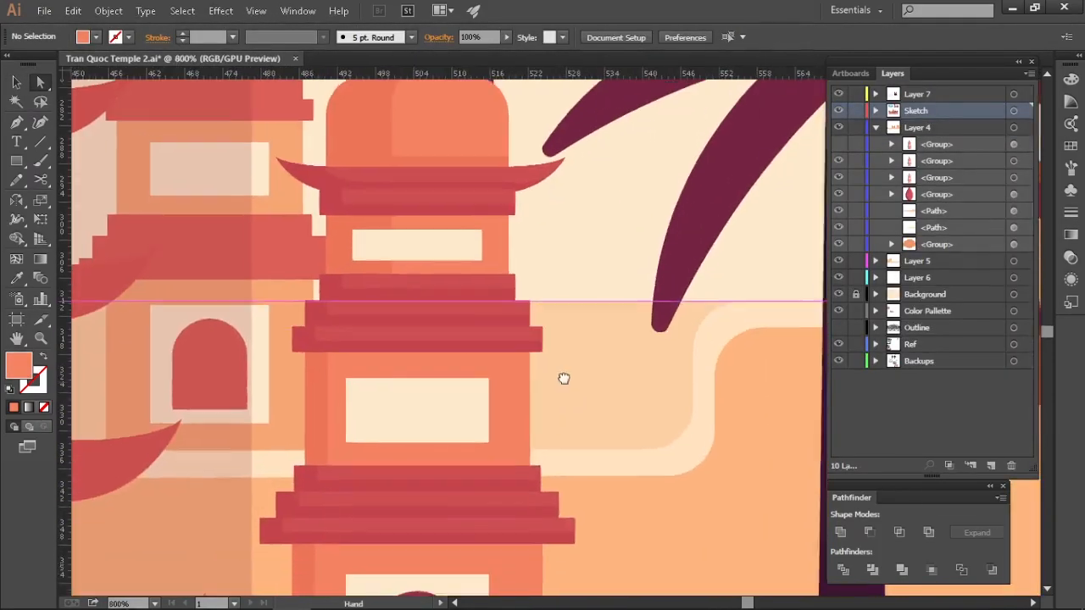
Move the left edge of the middle wall's lighter section about 10.8 px to the right to widen the shading
{"action": "key", "text": "v"}
{"action": "double_click", "coordinate": [496, 368]}
{"action": "left_click", "coordinate": [494, 366]}
{"action": "key", "text": "a"}
{"action": "key", "text": "v"}
{"action": "double_click", "coordinate": [354, 352]}
{"action": "key", "text": "a"}
{"action": "left_click_drag", "start_coordinate": [317, 327], "coordinate": [360, 560]}
{"action": "left_click_drag", "start_coordinate": [331, 537], "coordinate": [399, 537]}
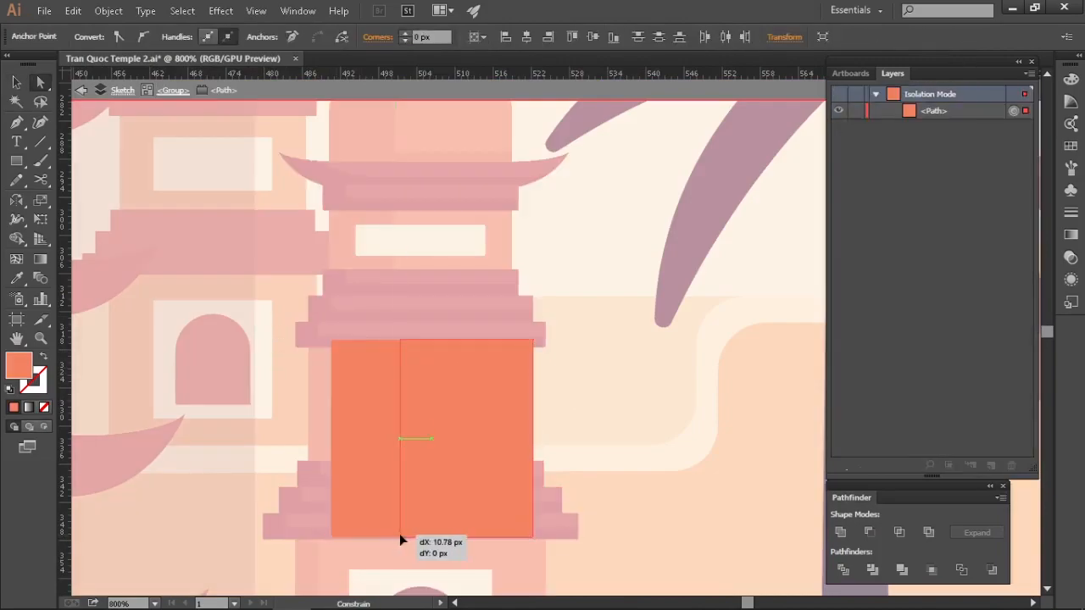
{"action": "double_click", "coordinate": [603, 445]}
Move the left edge of the bottom wall's lighter section to the right to widen its shading like the walls above
{"action": "left_click_drag", "start_coordinate": [543, 500], "coordinate": [552, 380]}
{"action": "double_click", "coordinate": [373, 339]}
{"action": "key", "text": "a"}
{"action": "left_click_drag", "start_coordinate": [326, 282], "coordinate": [362, 583]}
{"action": "left_click_drag", "start_coordinate": [350, 311], "coordinate": [349, 195]}
{"action": "left_click_drag", "start_coordinate": [348, 195], "coordinate": [424, 195]}
{"action": "double_click", "coordinate": [622, 169]}
Round the lower-left corner of the dome's lighter section
{"action": "left_click_drag", "start_coordinate": [622, 110], "coordinate": [610, 327]}
{"action": "scroll", "coordinate": [598, 322], "scroll_direction": "down", "scroll_amount": 2}
{"action": "key", "text": "v"}
{"action": "scroll", "coordinate": [555, 261], "scroll_direction": "up", "scroll_amount": 3}
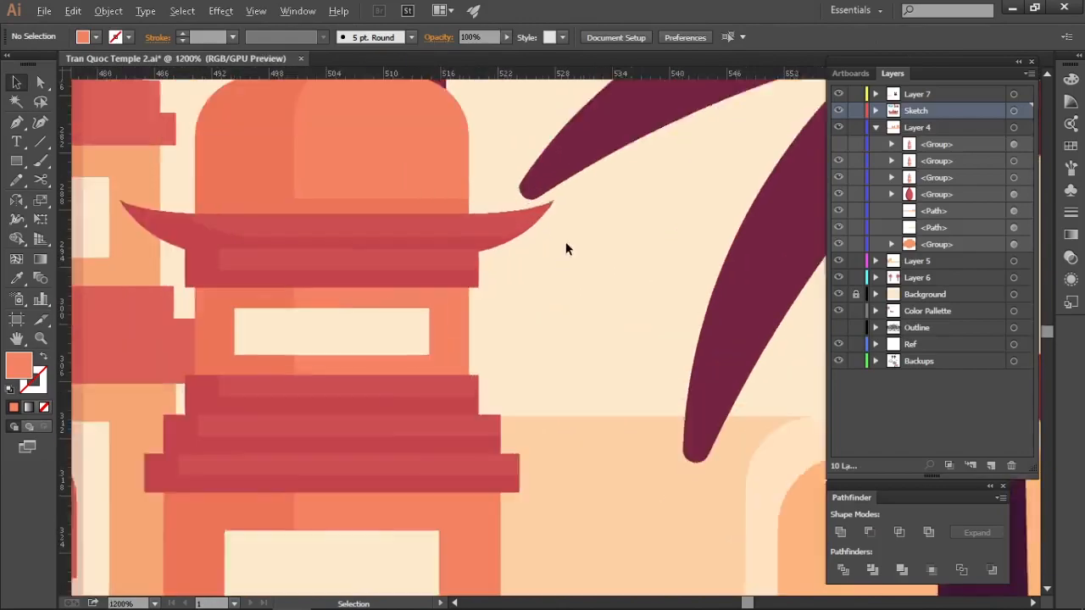
{"action": "double_click", "coordinate": [365, 211]}
{"action": "key", "text": "a"}
{"action": "left_click_drag", "start_coordinate": [317, 266], "coordinate": [343, 241]}
{"action": "key", "text": "v"}
{"action": "left_click_drag", "start_coordinate": [528, 226], "coordinate": [565, 221]}
{"action": "scroll", "coordinate": [567, 408], "scroll_direction": "up", "scroll_amount": 1}
{"action": "left_click_drag", "start_coordinate": [567, 407], "coordinate": [609, 349]}
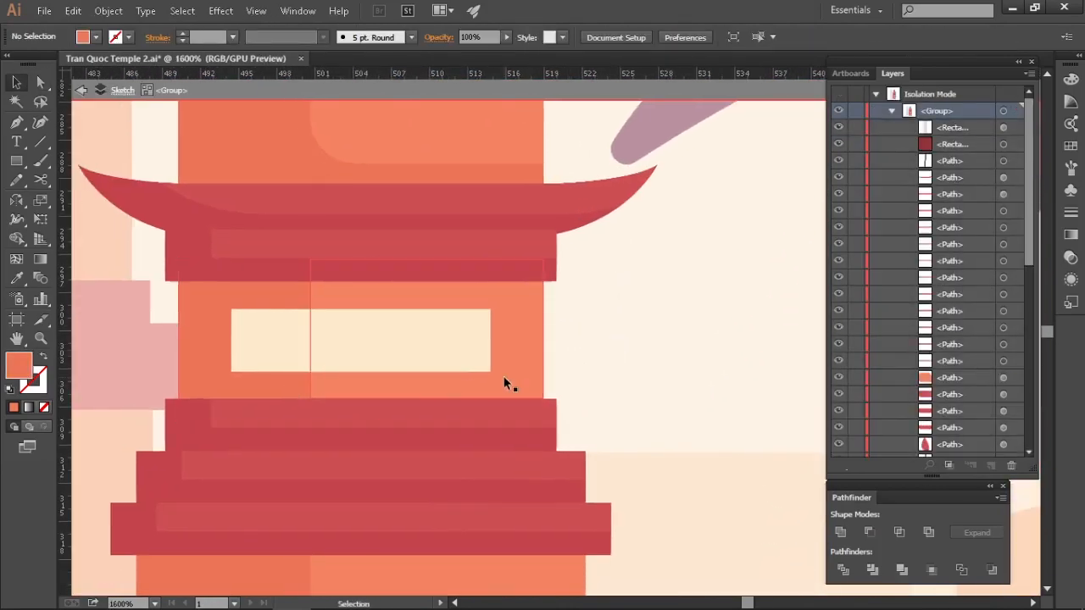
Round the lower-left corner of the upper wall's lighter section
{"action": "left_click_drag", "start_coordinate": [433, 383], "coordinate": [433, 383]}
{"action": "scroll", "coordinate": [521, 441], "scroll_direction": "up", "scroll_amount": 1}
{"action": "left_click", "coordinate": [354, 449]}
{"action": "left_click_drag", "start_coordinate": [362, 436], "coordinate": [404, 430]}
{"action": "scroll", "coordinate": [386, 473], "scroll_direction": "down", "scroll_amount": 1}
{"action": "key", "text": "v"}
{"action": "left_click", "coordinate": [678, 432]}
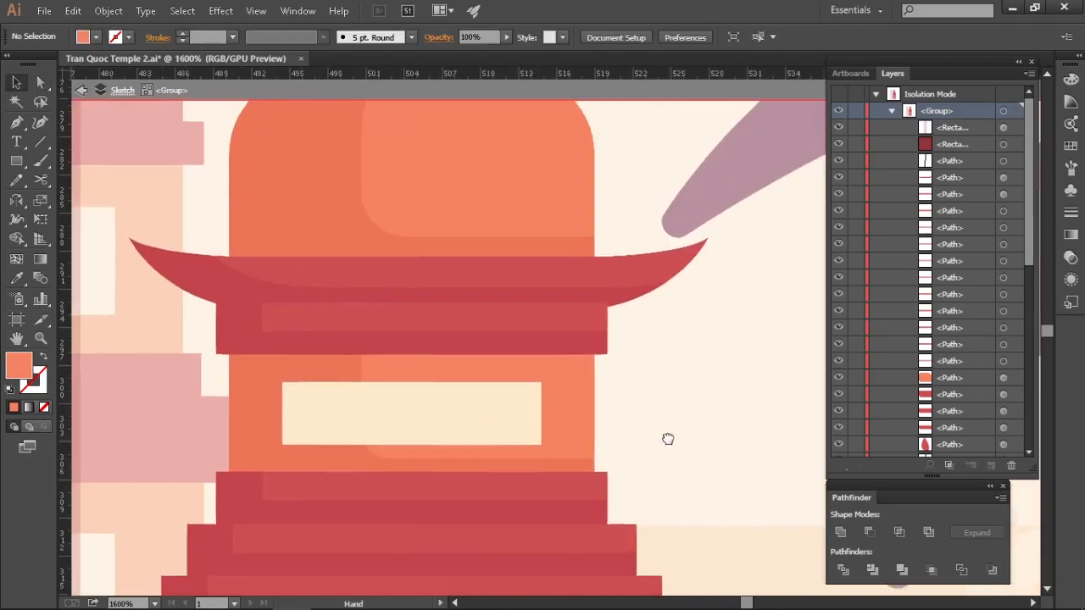
Round the lower-left corner of the middle wall's lighter section to a radius of about 2.17 px
{"action": "left_click_drag", "start_coordinate": [669, 438], "coordinate": [678, 127]}
{"action": "left_click", "coordinate": [515, 364]}
{"action": "left_click_drag", "start_coordinate": [511, 353], "coordinate": [511, 353]}
{"action": "key", "text": "a"}
{"action": "left_click", "coordinate": [367, 352]}
{"action": "left_click_drag", "start_coordinate": [378, 342], "coordinate": [399, 334]}
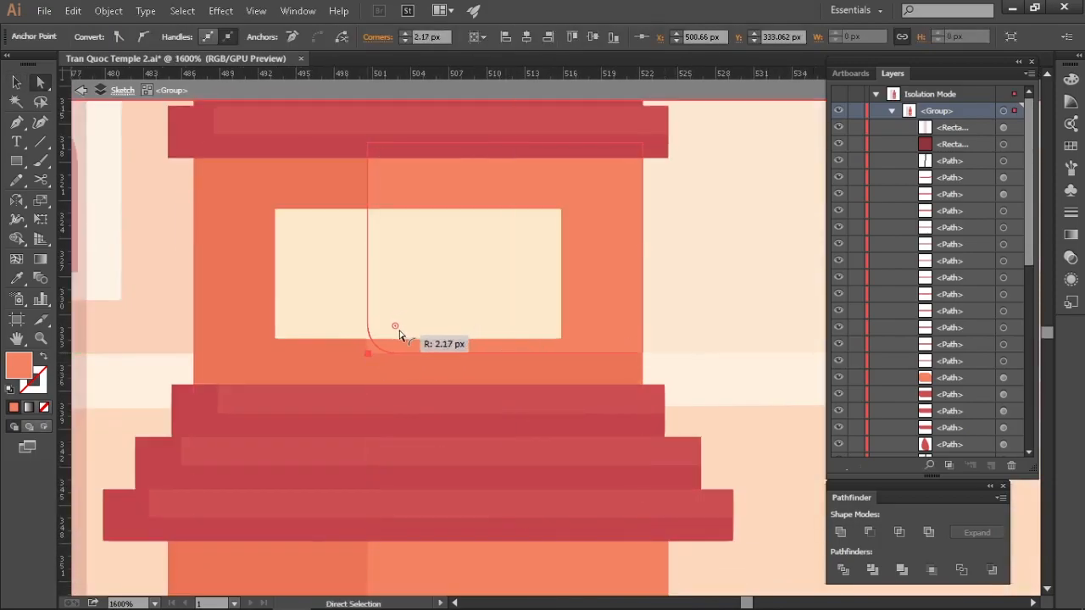
{"action": "key", "text": "v"}
Round the lower-left corner of the bottom wall's lighter section to match the walls above, and leave the tower group
{"action": "left_click", "coordinate": [569, 354]}
{"action": "left_click_drag", "start_coordinate": [495, 383], "coordinate": [494, 391]}
{"action": "left_click_drag", "start_coordinate": [694, 360], "coordinate": [699, 247]}
{"action": "left_click_drag", "start_coordinate": [699, 500], "coordinate": [683, 155]}
{"action": "left_click", "coordinate": [517, 481]}
{"action": "left_click_drag", "start_coordinate": [499, 500], "coordinate": [499, 476]}
{"action": "key", "text": "a"}
{"action": "left_click", "coordinate": [346, 476]}
{"action": "left_click_drag", "start_coordinate": [357, 466], "coordinate": [382, 457]}
{"action": "key", "text": "v"}
{"action": "scroll", "coordinate": [714, 407], "scroll_direction": "down", "scroll_amount": 2}
{"action": "key", "text": "ctrl+minus"}
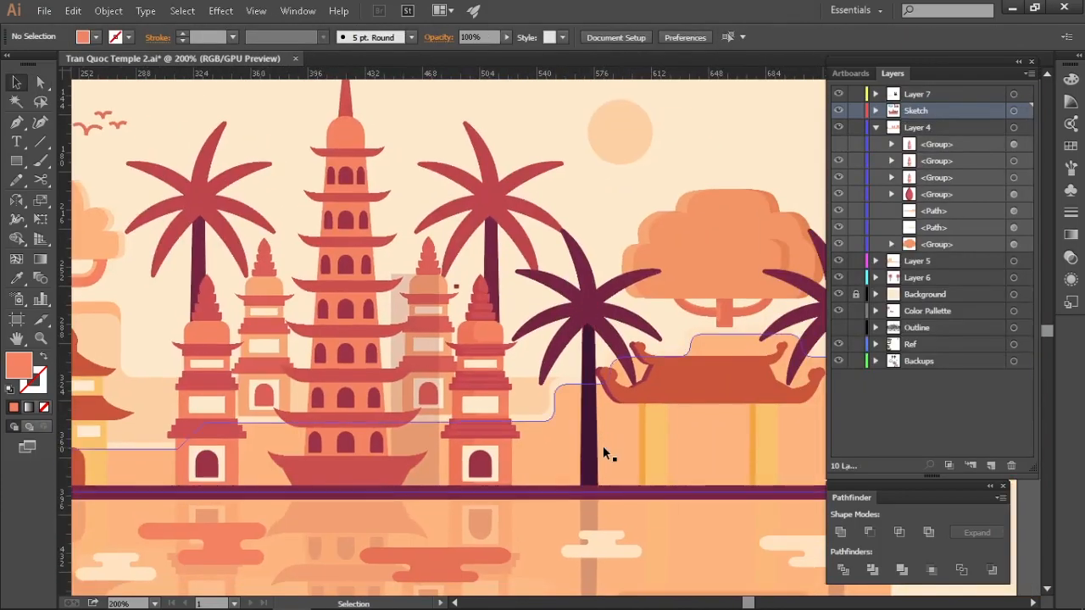
{"action": "left_click", "coordinate": [602, 446]}
Select every shape in the front right tower sharing the dark red shading's fill and adjust that colour
{"action": "key", "text": "ctrl+plus"}
{"action": "key", "text": "ctrl+minus"}
{"action": "key", "text": "ctrl+plus"}
{"action": "key", "text": "ctrl+minus"}
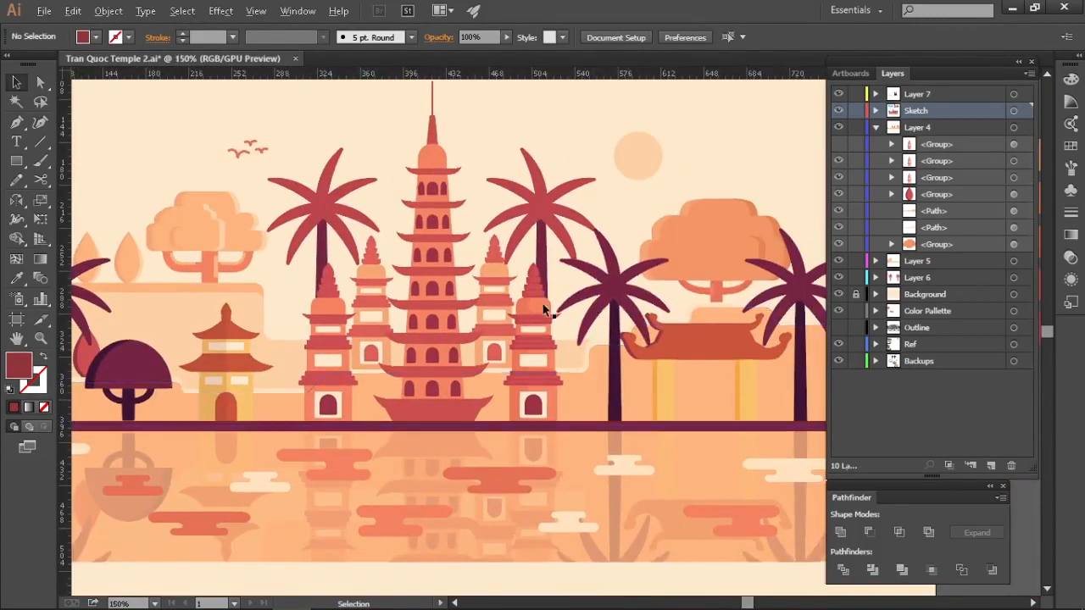
{"action": "key", "text": "ctrl+plus"}
{"action": "key", "text": "ctrl+plus"}
{"action": "key", "text": "ctrl+plus"}
{"action": "double_click", "coordinate": [471, 219]}
{"action": "left_click", "coordinate": [471, 220]}
{"action": "left_click", "coordinate": [182, 11]}
{"action": "left_click", "coordinate": [428, 232]}
{"action": "double_click", "coordinate": [18, 365]}
{"action": "left_click", "coordinate": [578, 188]}
{"action": "key", "text": "Return"}
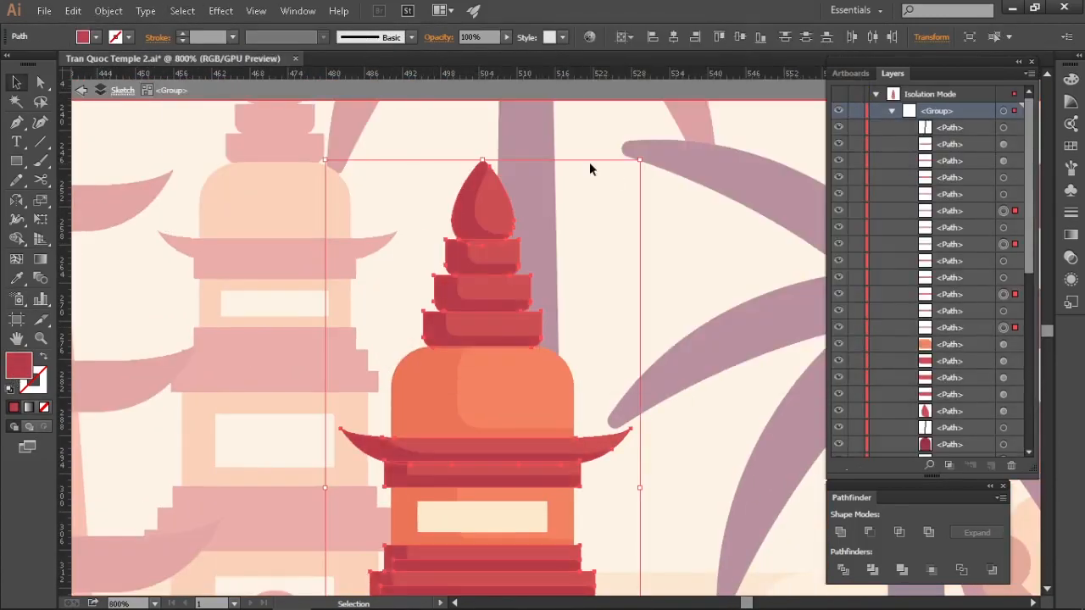
Select all of the tower's shapes with the darker orange shading fill and make that fill a deeper red-orange
{"action": "left_click", "coordinate": [433, 403]}
{"action": "left_click", "coordinate": [183, 12]}
{"action": "mouse_move", "coordinate": [203, 163]}
{"action": "left_click", "coordinate": [415, 233]}
{"action": "left_click_drag", "start_coordinate": [399, 252], "coordinate": [368, 187]}
{"action": "double_click", "coordinate": [19, 366]}
{"action": "left_click", "coordinate": [567, 156]}
{"action": "key", "text": "Return"}
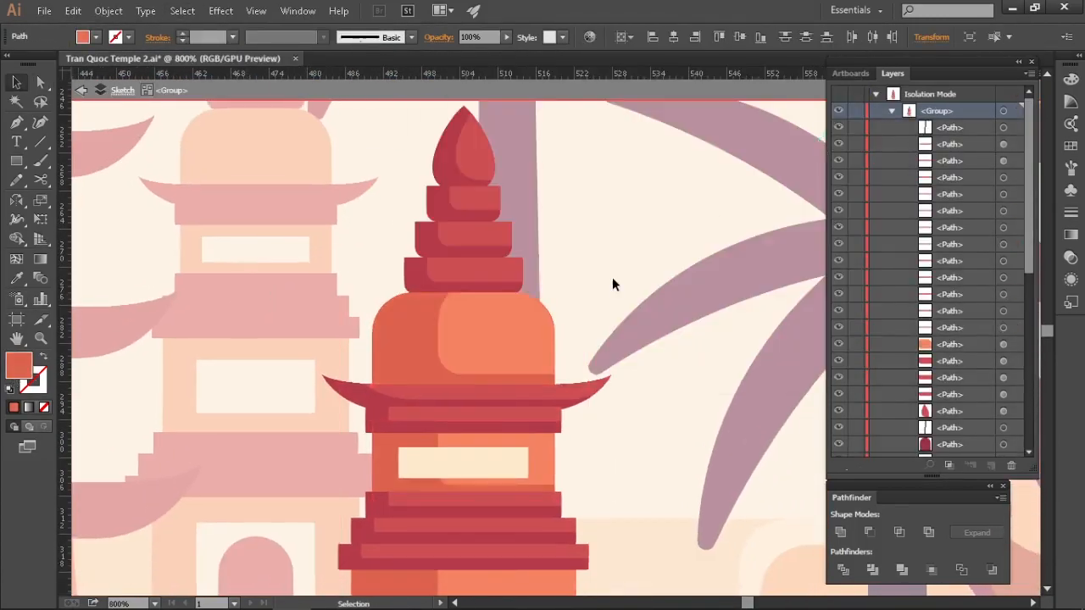
Recolour all of the tower's dark red shading, selected by matching fill, with the crimson swatch from the colour palette
{"action": "double_click", "coordinate": [613, 283]}
{"action": "key", "text": "ctrl+minus"}
{"action": "key", "text": "ctrl+minus"}
{"action": "key", "text": "ctrl+minus"}
{"action": "key", "text": "ctrl+minus"}
{"action": "key", "text": "ctrl+minus"}
{"action": "left_click_drag", "start_coordinate": [684, 335], "coordinate": [690, 379]}
{"action": "key", "text": "ctrl+minus"}
{"action": "left_click_drag", "start_coordinate": [700, 436], "coordinate": [588, 432]}
{"action": "left_click_drag", "start_coordinate": [529, 386], "coordinate": [563, 386]}
{"action": "left_click_drag", "start_coordinate": [564, 388], "coordinate": [338, 436]}
{"action": "key", "text": "a"}
{"action": "left_click", "coordinate": [106, 407]}
{"action": "left_click", "coordinate": [182, 11]}
{"action": "left_click", "coordinate": [420, 232]}
{"action": "left_click_drag", "start_coordinate": [500, 288], "coordinate": [477, 288]}
{"action": "key", "text": "i"}
{"action": "left_click", "coordinate": [788, 275]}
{"action": "key", "text": "ctrl+shift+a"}
{"action": "key", "text": "ctrl+minus"}
{"action": "key", "text": "ctrl+plus"}
{"action": "key", "text": "v"}
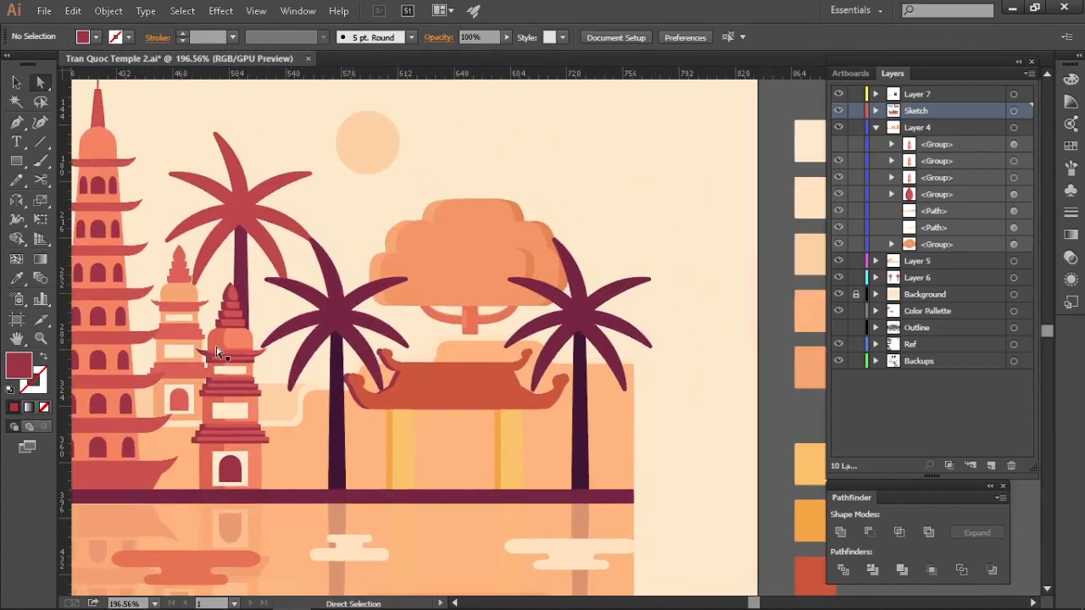
Recolour the tower's orange shading, selected by matching fill, with the coral red from the colour palette
{"action": "left_click", "coordinate": [123, 339]}
{"action": "left_click", "coordinate": [182, 11]}
{"action": "mouse_move", "coordinate": [204, 163]}
{"action": "left_click", "coordinate": [420, 233]}
{"action": "key", "text": "ctrl+shift+a"}
Pick up the coral red from the palette and draw a small sample rectangle beside the tower's spire
{"action": "key", "text": "ctrl+minus"}
{"action": "key", "text": "z"}
{"action": "left_click_drag", "start_coordinate": [588, 276], "coordinate": [523, 304]}
{"action": "key", "text": "v"}
{"action": "key", "text": "ctrl+minus"}
{"action": "key", "text": "ctrl+minus"}
{"action": "key", "text": "ctrl+minus"}
{"action": "key", "text": "ctrl+plus"}
{"action": "key", "text": "i"}
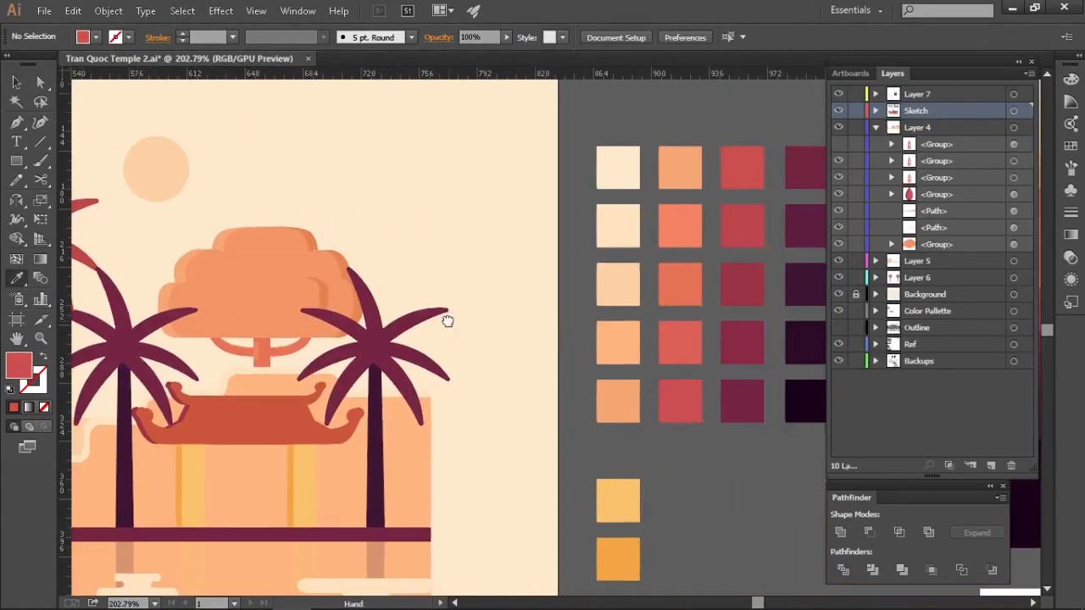
{"action": "key", "text": "ctrl+minus"}
{"action": "key", "text": "ctrl+plus"}
{"action": "key", "text": "ctrl+plus"}
{"action": "key", "text": "ctrl+plus"}
{"action": "key", "text": "v"}
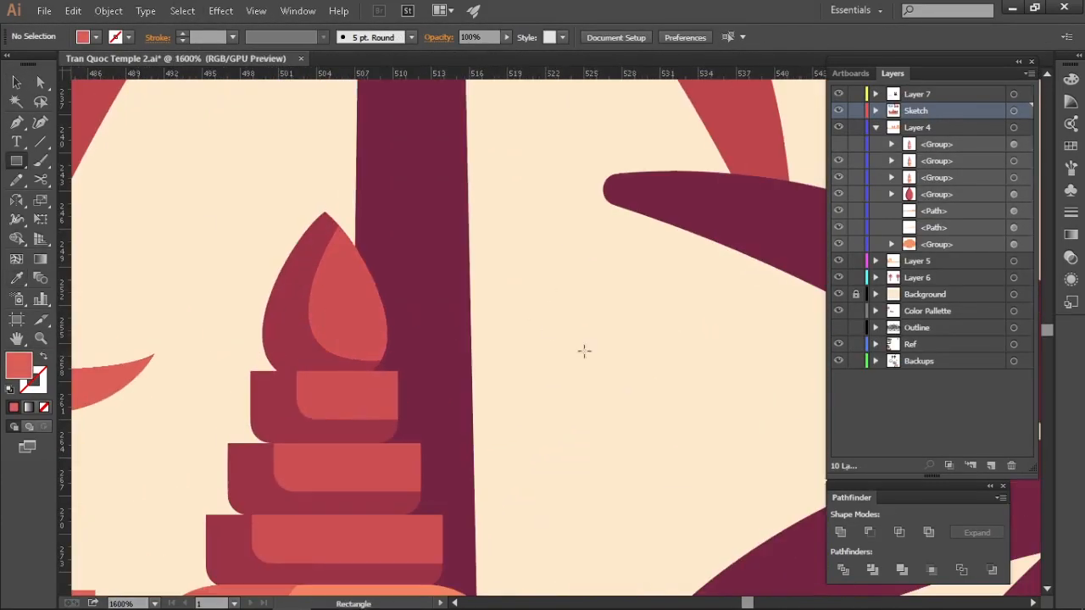
{"action": "double_click", "coordinate": [566, 322]}
{"action": "left_click_drag", "start_coordinate": [566, 322], "coordinate": [611, 308]}
Try a different palette colour on the sample rectangle
{"action": "key", "text": "ctrl+minus"}
{"action": "key", "text": "Delete"}
{"action": "key", "text": "ctrl+z"}
{"action": "key", "text": "ctrl+minus"}
{"action": "key", "text": "ctrl+minus"}
{"action": "key", "text": "ctrl+minus"}
{"action": "key", "text": "ctrl+minus"}
{"action": "key", "text": "i"}
{"action": "left_click", "coordinate": [809, 359]}
Place the sample rectangle near the spire tip and fill it with a lighter, pinker version of the tip's light red
{"action": "key", "text": "ctrl+plus"}
{"action": "key", "text": "ctrl+plus"}
{"action": "key", "text": "ctrl+plus"}
{"action": "key", "text": "ctrl+plus"}
{"action": "key", "text": "ctrl+plus"}
{"action": "key", "text": "ctrl+plus"}
{"action": "key", "text": "ctrl+plus"}
{"action": "key", "text": "v"}
{"action": "left_click_drag", "start_coordinate": [465, 261], "coordinate": [273, 273]}
{"action": "key", "text": "i"}
{"action": "left_click", "coordinate": [275, 263]}
{"action": "key", "text": "v"}
{"action": "double_click", "coordinate": [18, 365]}
{"action": "left_click", "coordinate": [543, 156]}
{"action": "left_click", "coordinate": [809, 136]}
Move the sample rectangle into the empty area to the right of the palm trunk beside the spire
{"action": "left_click_drag", "start_coordinate": [360, 302], "coordinate": [378, 302]}
{"action": "left_click_drag", "start_coordinate": [403, 337], "coordinate": [442, 348]}
{"action": "left_click_drag", "start_coordinate": [407, 311], "coordinate": [587, 312]}
{"action": "left_click", "coordinate": [540, 373]}
{"action": "left_click_drag", "start_coordinate": [485, 390], "coordinate": [528, 391]}
{"action": "key", "text": "p"}
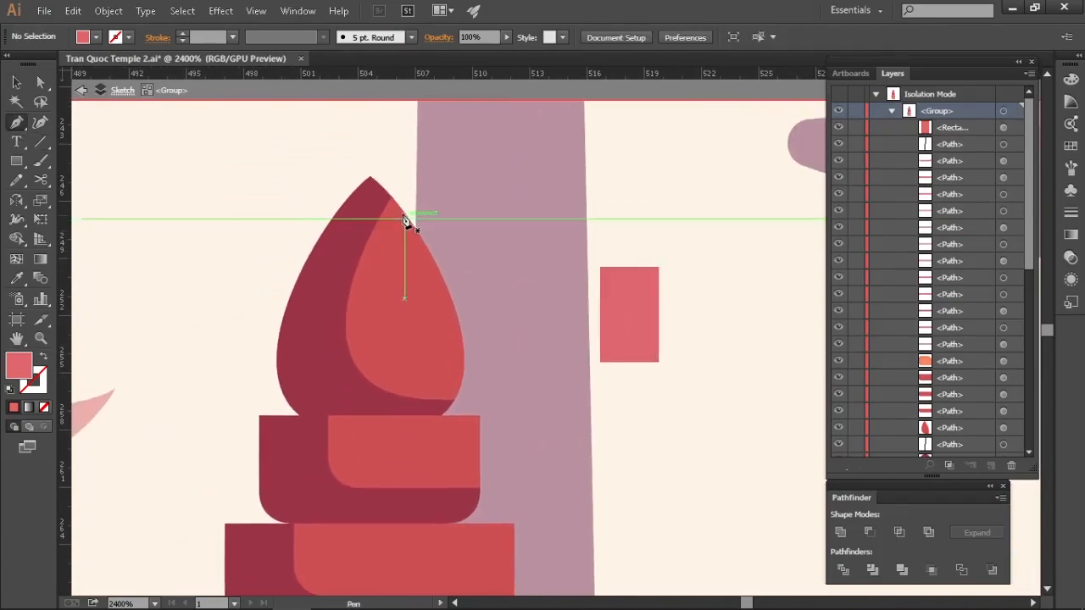
{"action": "key", "text": "v"}
{"action": "left_click_drag", "start_coordinate": [480, 239], "coordinate": [492, 226]}
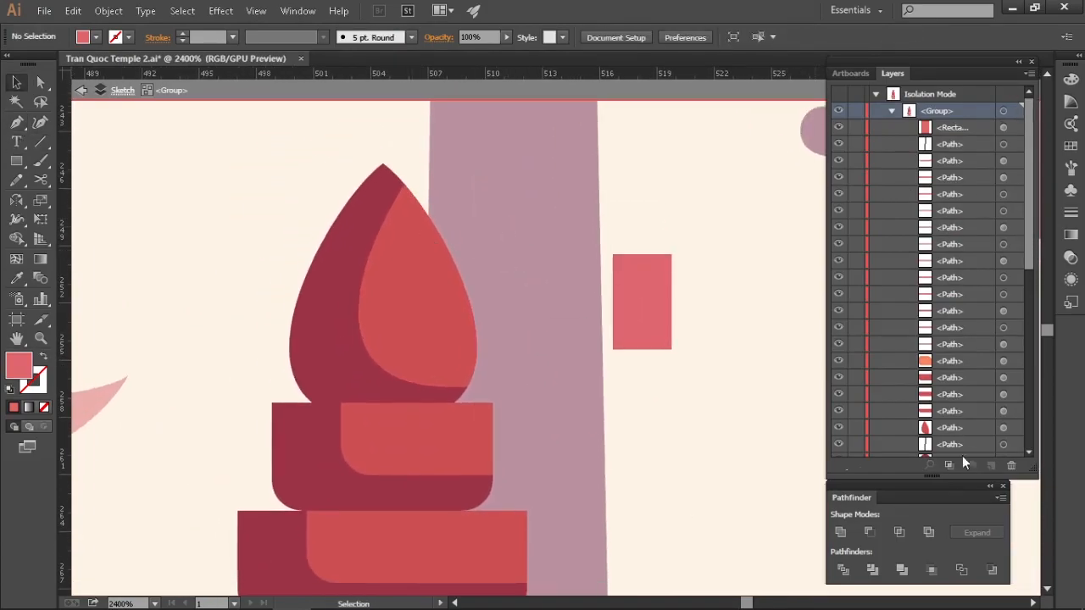
Copy the spire tip's lighter section slightly to the left and cut the overlap with Shape Builder for a right-edge highlight
{"action": "left_click_drag", "start_coordinate": [438, 311], "coordinate": [437, 311]}
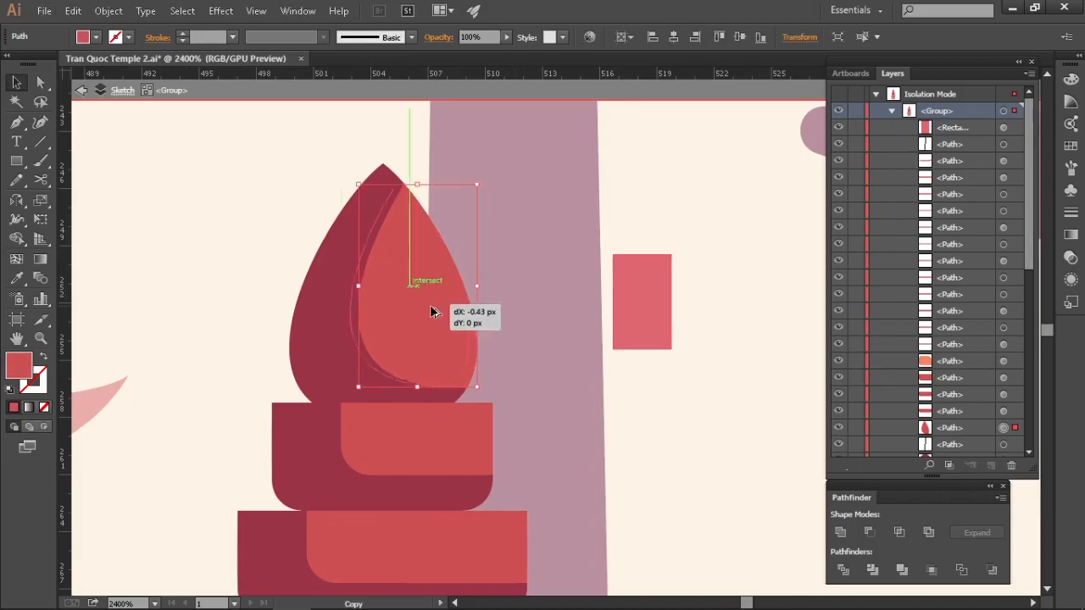
{"action": "left_click", "coordinate": [468, 310], "text": "shift"}
{"action": "key", "text": "shift+m"}
{"action": "left_click", "coordinate": [429, 234]}
{"action": "key", "text": "v"}
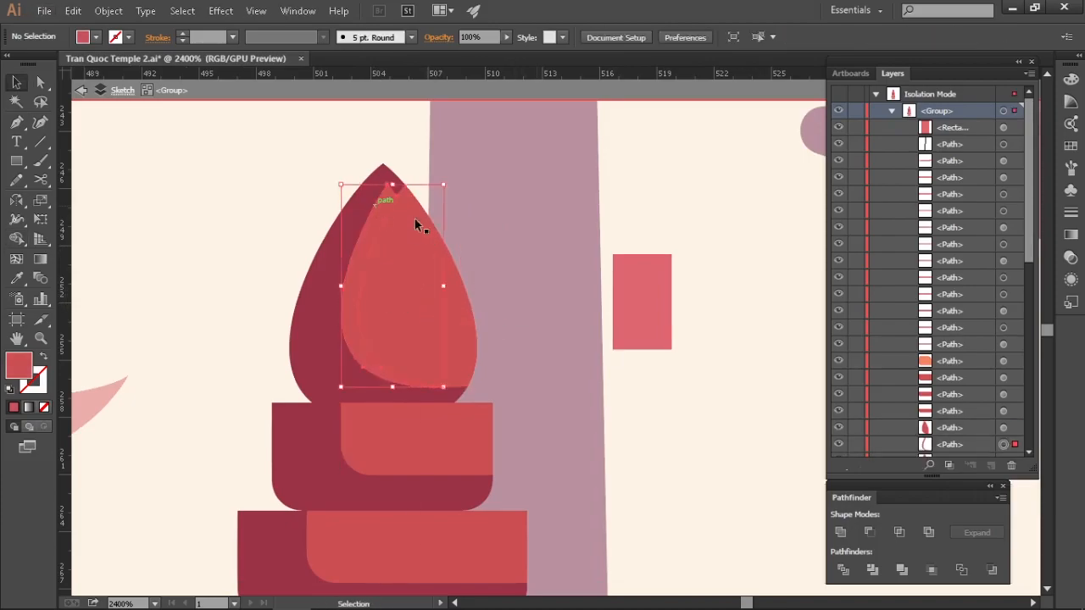
Try the sample rectangle's pink on the spire tip's cut pieces and match them back to the tip's light red
{"action": "left_click", "coordinate": [413, 221]}
{"action": "key", "text": "i"}
{"action": "left_click", "coordinate": [631, 284]}
{"action": "key", "text": "v"}
{"action": "left_click_drag", "start_coordinate": [443, 297], "coordinate": [471, 295]}
{"action": "left_click", "coordinate": [438, 307]}
{"action": "key", "text": "i"}
{"action": "left_click", "coordinate": [356, 327]}
{"action": "key", "text": "v"}
Lighten the fill of the spire tip's right-edge highlight through DD5B65 and DD6C7A to a paler pink
{"action": "double_click", "coordinate": [19, 365]}
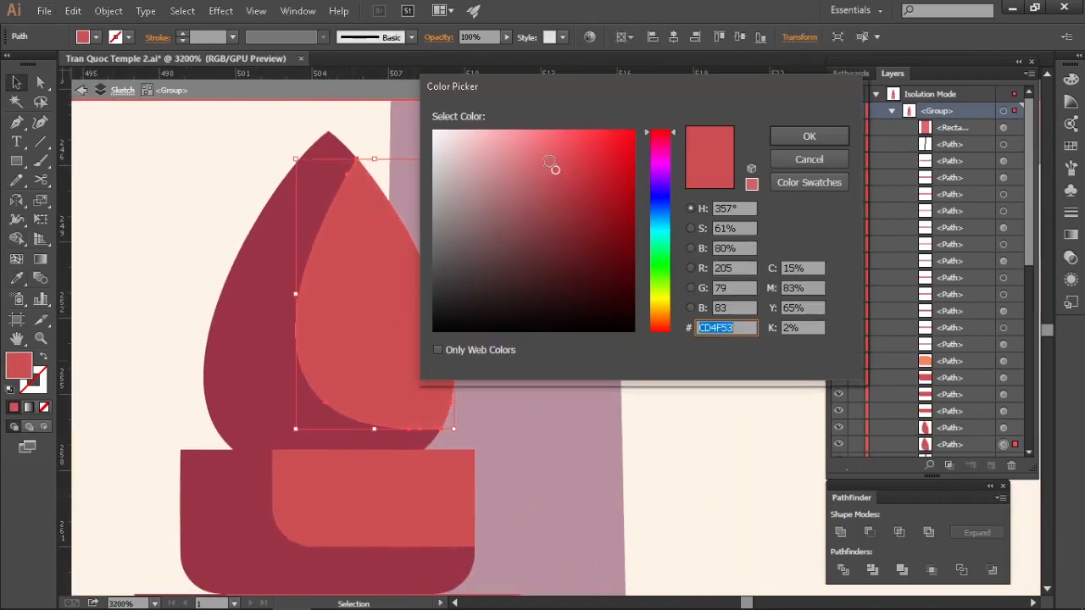
{"action": "left_click", "coordinate": [553, 165]}
{"action": "key", "text": "Return"}
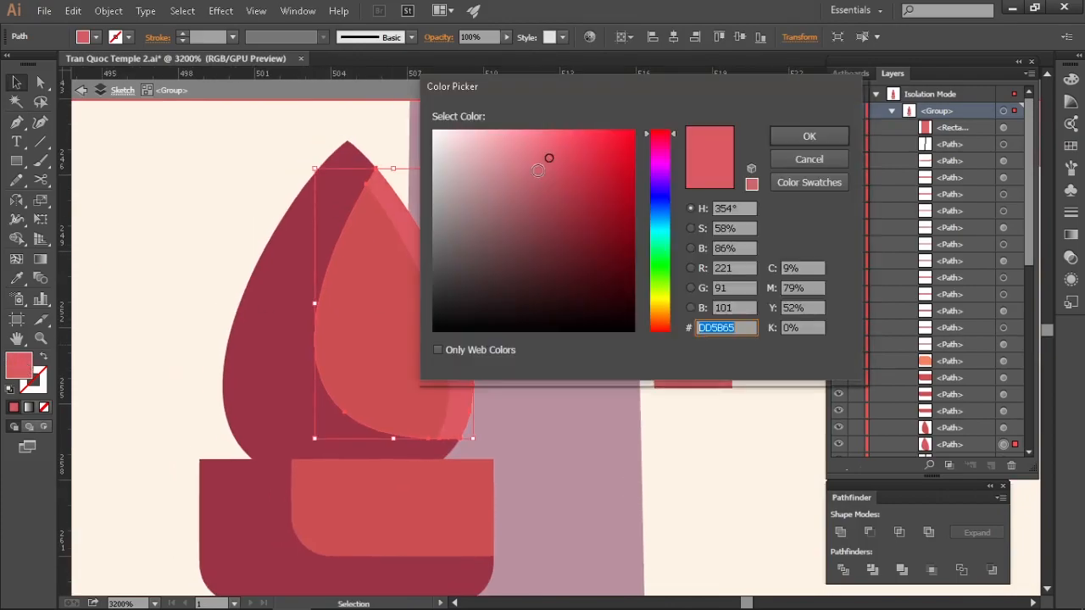
{"action": "key", "text": "Return"}
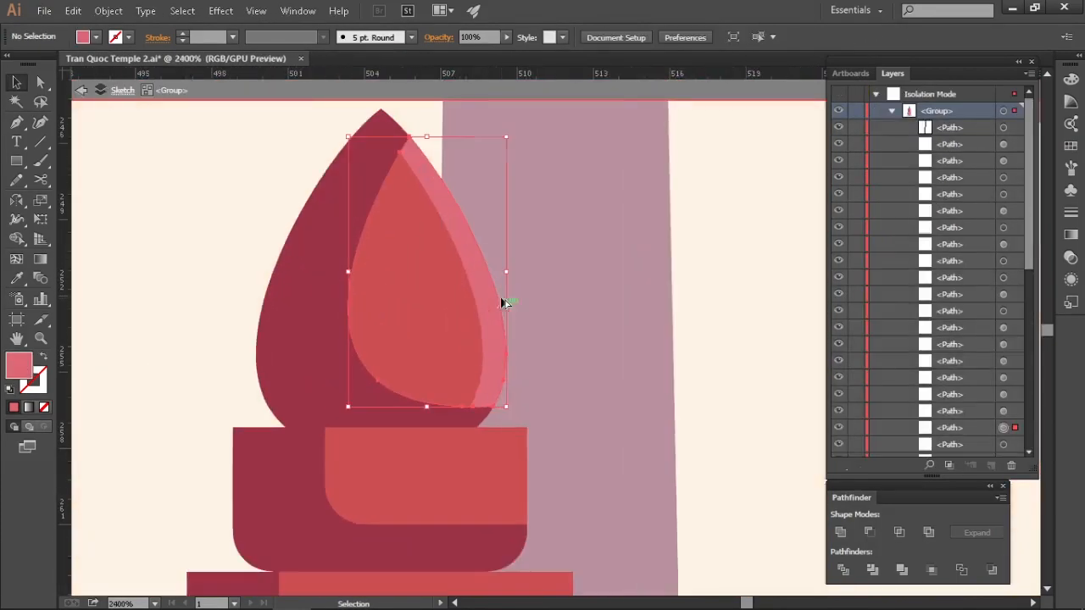
{"action": "double_click", "coordinate": [19, 366]}
{"action": "key", "text": "Return"}
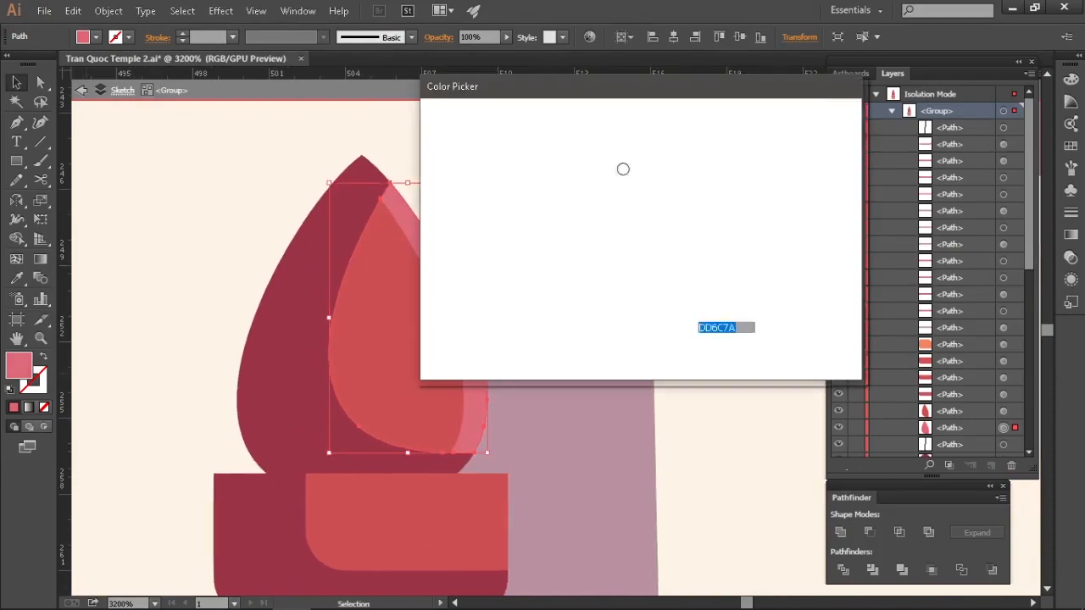
{"action": "key", "text": "Return"}
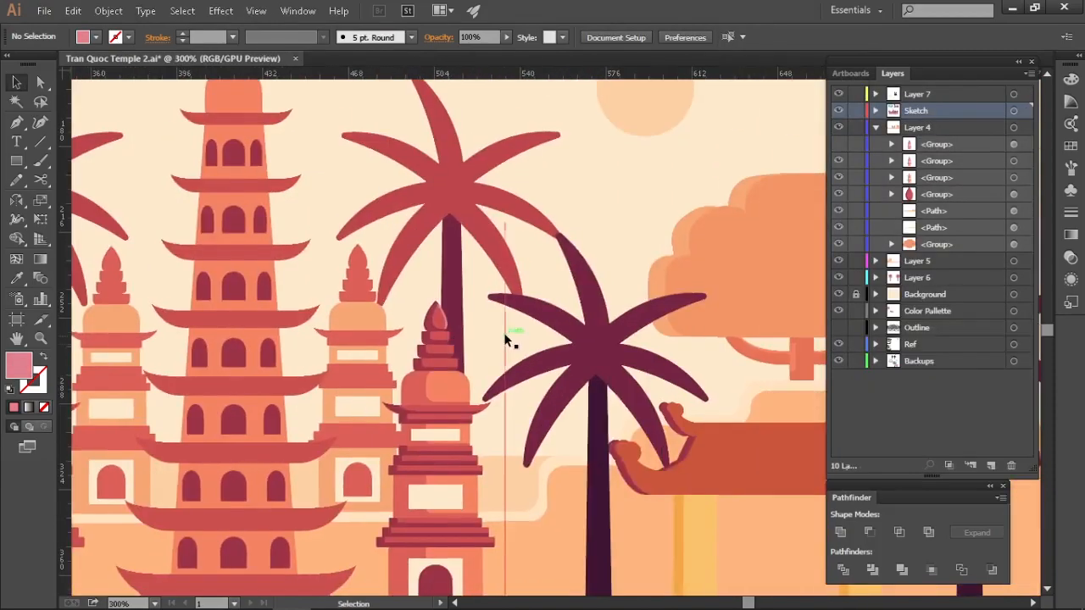
Select all of the tower's lighter red sections by matching fill and place copies of them slightly to the left
{"action": "scroll", "coordinate": [455, 350], "scroll_direction": "up", "scroll_amount": 5}
{"action": "double_click", "coordinate": [429, 216]}
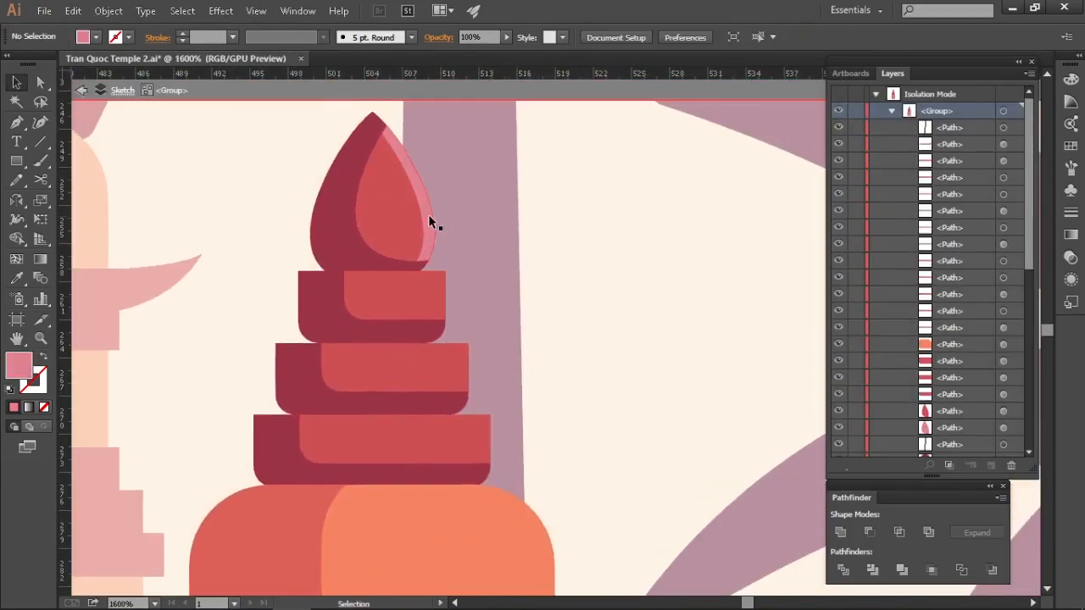
{"action": "left_click_drag", "start_coordinate": [610, 396], "coordinate": [584, 266]}
{"action": "scroll", "coordinate": [585, 265], "scroll_direction": "down", "scroll_amount": 1}
{"action": "left_click", "coordinate": [470, 246]}
{"action": "left_click", "coordinate": [182, 11]}
{"action": "mouse_move", "coordinate": [196, 166]}
{"action": "left_click", "coordinate": [474, 241]}
{"action": "scroll", "coordinate": [467, 204], "scroll_direction": "up", "scroll_amount": 2}
{"action": "left_click_drag", "start_coordinate": [442, 205], "coordinate": [418, 206]}
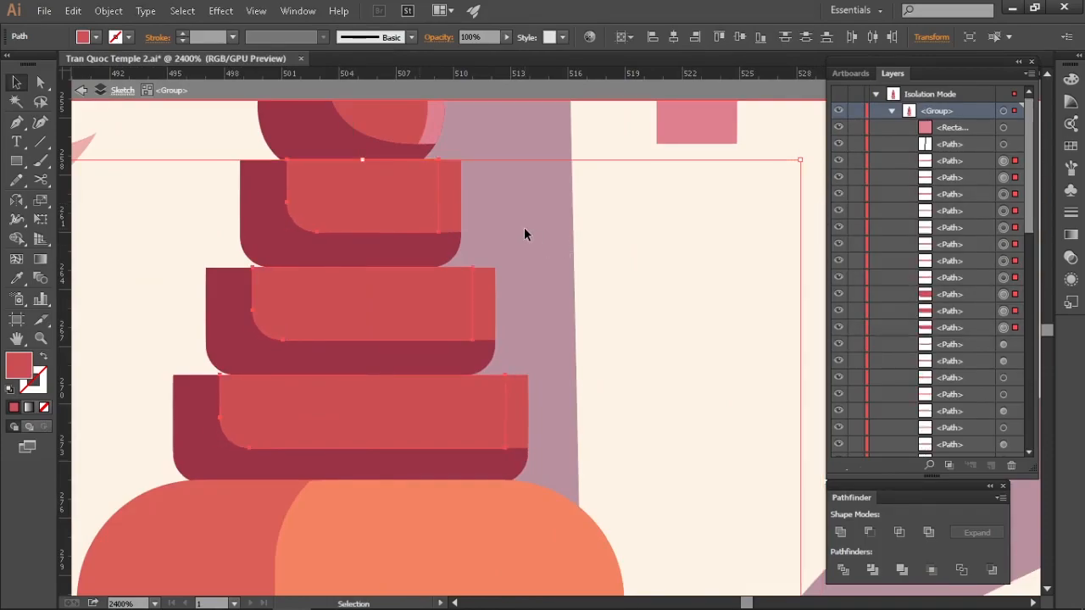
Fill the copied lighter sections with the cream sampled from the background
{"action": "scroll", "coordinate": [523, 235], "scroll_direction": "down", "scroll_amount": 1}
{"action": "key", "text": "i"}
{"action": "left_click", "coordinate": [641, 294]}
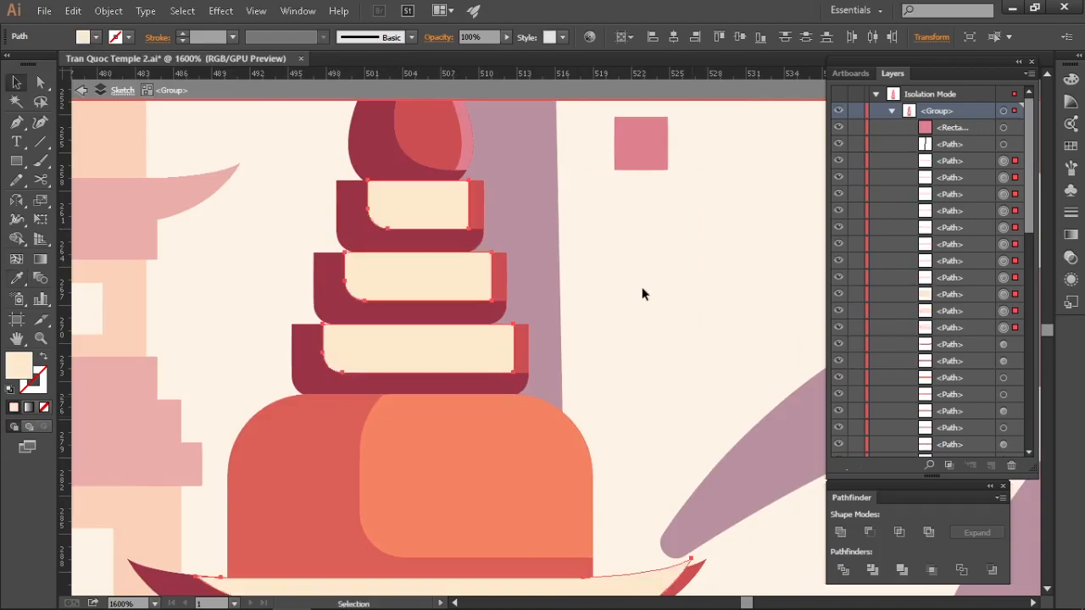
Select the tower's exposed lighter red edges by matching fill and colour them with the sample rectangle's pink
{"action": "key", "text": "v"}
{"action": "left_click", "coordinate": [476, 205]}
{"action": "left_click", "coordinate": [182, 11]}
{"action": "left_click", "coordinate": [441, 235]}
{"action": "key", "text": "i"}
{"action": "left_click", "coordinate": [605, 197]}
Select the cream copies of the sections by matching fill and return them to the lighter red
{"action": "left_click", "coordinate": [413, 257]}
{"action": "left_click", "coordinate": [211, 14]}
{"action": "left_click", "coordinate": [476, 237]}
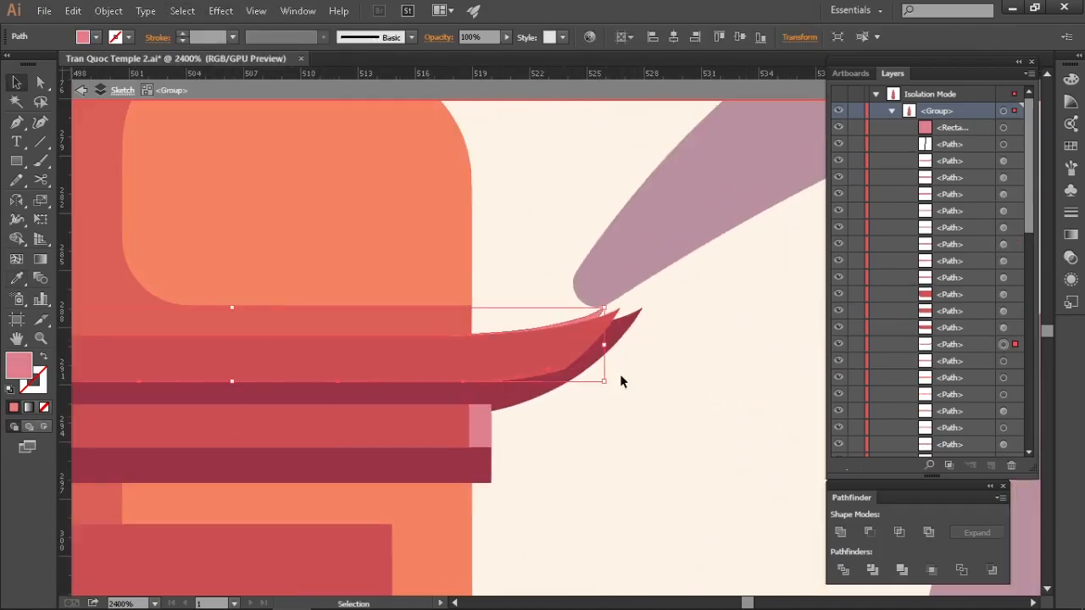
Shift the curved roof's pink piece toward its right tip and cut off the overhang with the Shape Builder
{"action": "left_click_drag", "start_coordinate": [583, 424], "coordinate": [656, 426]}
{"action": "scroll", "coordinate": [656, 427], "scroll_direction": "down", "scroll_amount": 1}
{"action": "left_click", "coordinate": [667, 380], "text": "shift"}
{"action": "scroll", "coordinate": [666, 372], "scroll_direction": "up", "scroll_amount": 2}
{"action": "key", "text": "shift+m"}
{"action": "left_click", "coordinate": [667, 338], "text": "alt"}
{"action": "key", "text": "v"}
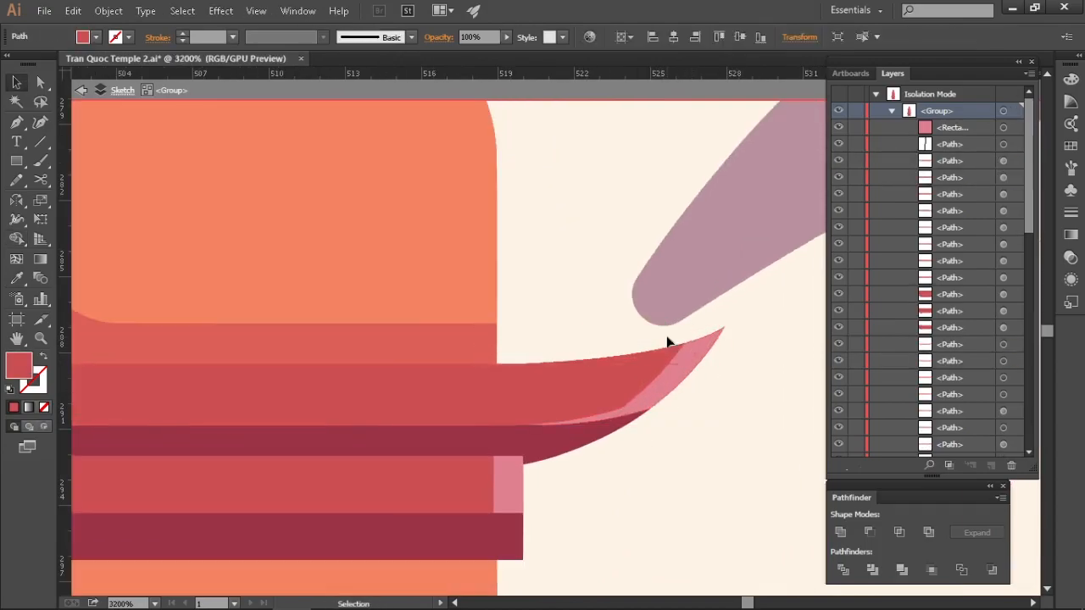
Select the tower's orange wall sections by matching fill and place copies of them slightly to the left
{"action": "scroll", "coordinate": [668, 341], "scroll_direction": "down", "scroll_amount": 3}
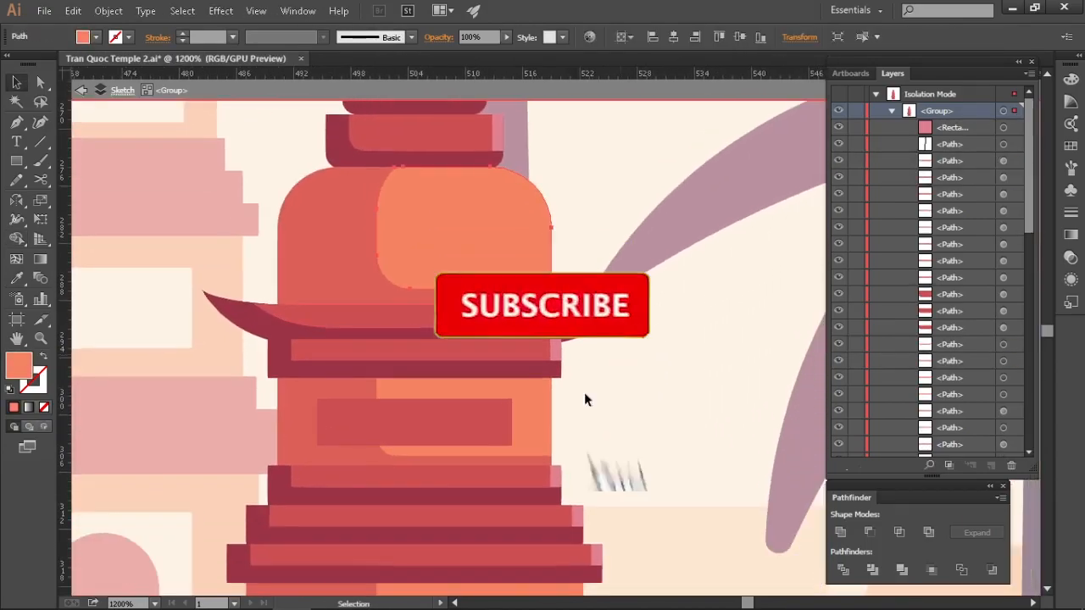
{"action": "left_click", "coordinate": [182, 11]}
{"action": "left_click", "coordinate": [347, 249]}
{"action": "left_click_drag", "start_coordinate": [488, 244], "coordinate": [485, 243]}
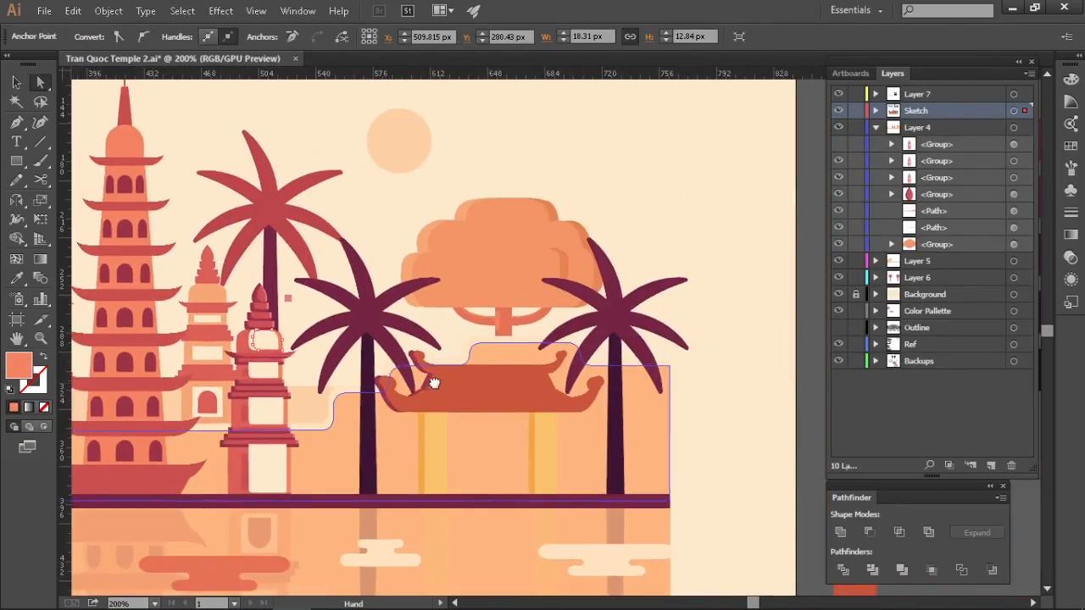
{"action": "scroll", "coordinate": [472, 333], "scroll_direction": "up", "scroll_amount": 1}
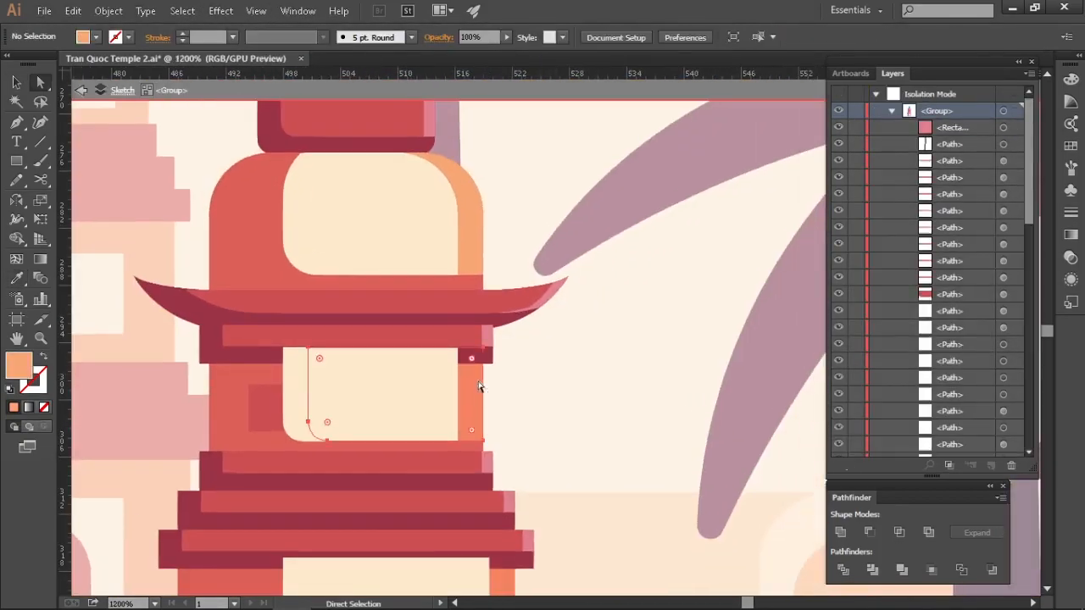
Fill the remaining orange right edges with the lighter orange and return the cream wall copies to orange
{"action": "key", "text": "v"}
{"action": "left_click", "coordinate": [480, 387]}
{"action": "left_click", "coordinate": [182, 11]}
{"action": "left_click", "coordinate": [441, 237]}
{"action": "scroll", "coordinate": [515, 247], "scroll_direction": "down", "scroll_amount": 2}
{"action": "left_click_drag", "start_coordinate": [515, 247], "coordinate": [549, 332]}
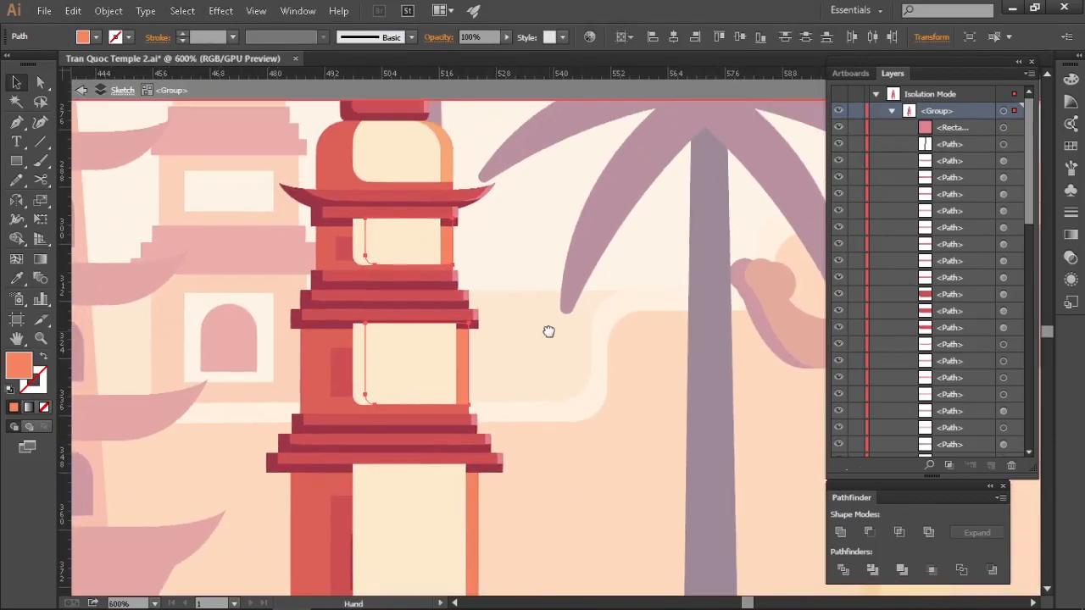
{"action": "left_click", "coordinate": [405, 365], "text": "shift"}
{"action": "key", "text": "i"}
{"action": "left_click", "coordinate": [481, 500]}
{"action": "key", "text": "v"}
{"action": "left_click", "coordinate": [479, 491]}
{"action": "key", "text": "i"}
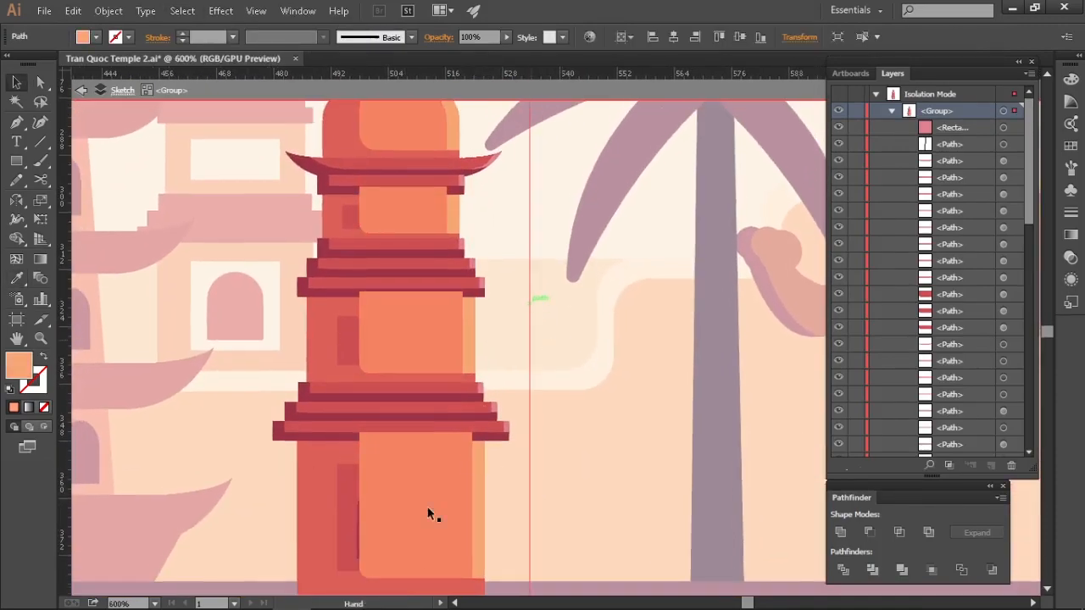
Send the orange wall panels backward so they sit behind the tower's windows and arched doorway
{"action": "left_click", "coordinate": [449, 462]}
{"action": "left_click_drag", "start_coordinate": [555, 201], "coordinate": [557, 226]}
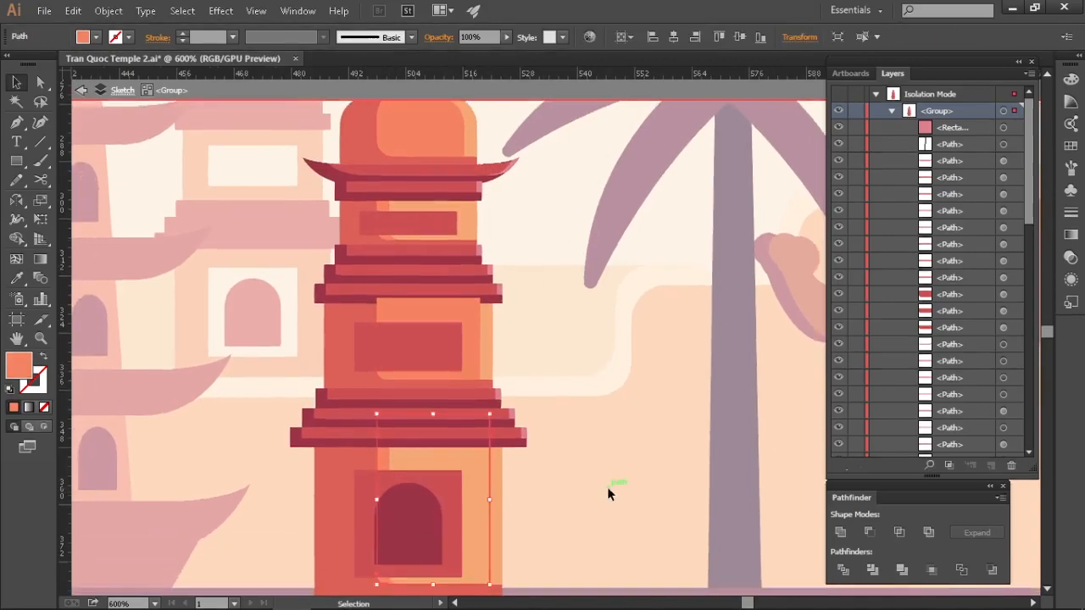
{"action": "scroll", "coordinate": [510, 468], "scroll_direction": "up", "scroll_amount": 1}
{"action": "left_click", "coordinate": [468, 468]}
{"action": "key", "text": "ctrl+["}
{"action": "left_click", "coordinate": [578, 474]}
{"action": "left_click_drag", "start_coordinate": [578, 474], "coordinate": [585, 460]}
{"action": "left_click", "coordinate": [435, 237]}
{"action": "key", "text": "ctrl+["}
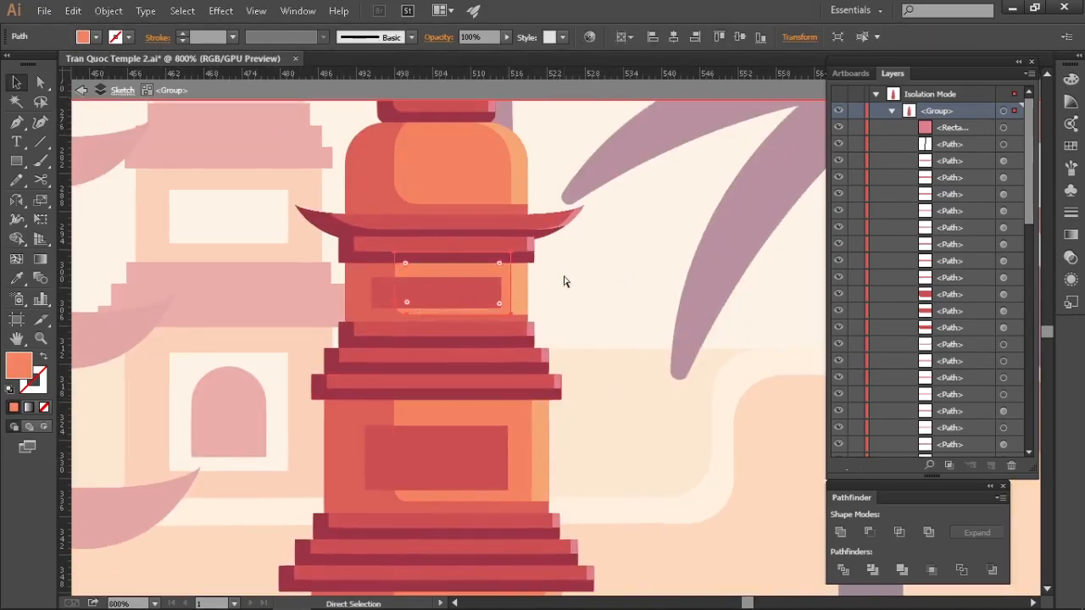
{"action": "left_click", "coordinate": [566, 282]}
{"action": "left_click_drag", "start_coordinate": [635, 267], "coordinate": [566, 312]}
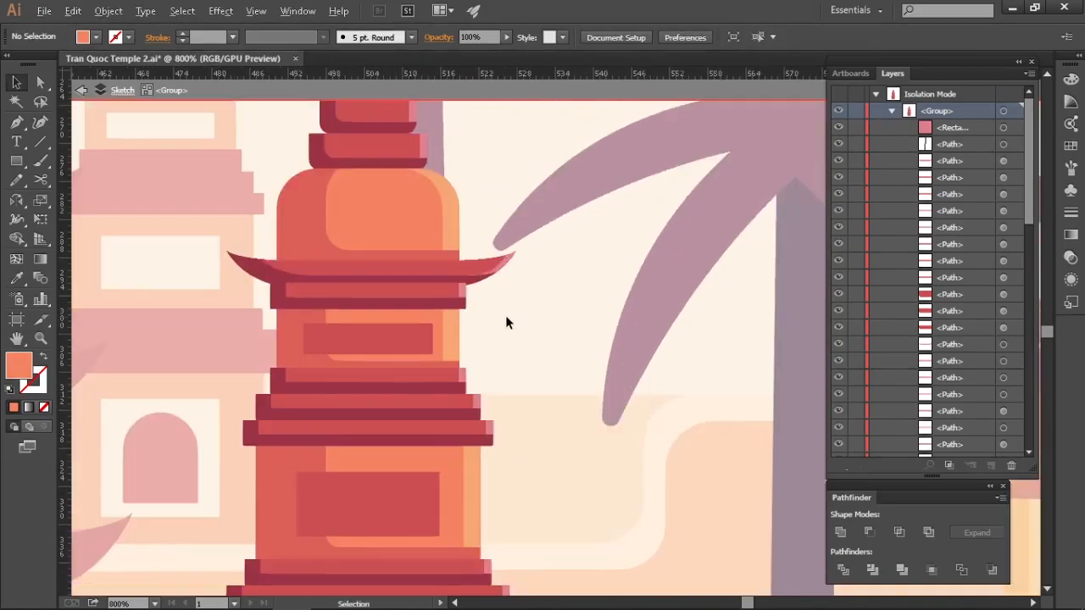
Leave the tower group's isolation and delete the pink sample rectangle beside the spire
{"action": "scroll", "coordinate": [505, 315], "scroll_direction": "down", "scroll_amount": 3}
{"action": "double_click", "coordinate": [614, 437]}
{"action": "scroll", "coordinate": [615, 440], "scroll_direction": "down", "scroll_amount": 2}
{"action": "scroll", "coordinate": [514, 400], "scroll_direction": "up", "scroll_amount": 2}
{"action": "left_click_drag", "start_coordinate": [514, 400], "coordinate": [635, 403]}
{"action": "left_click", "coordinate": [728, 249]}
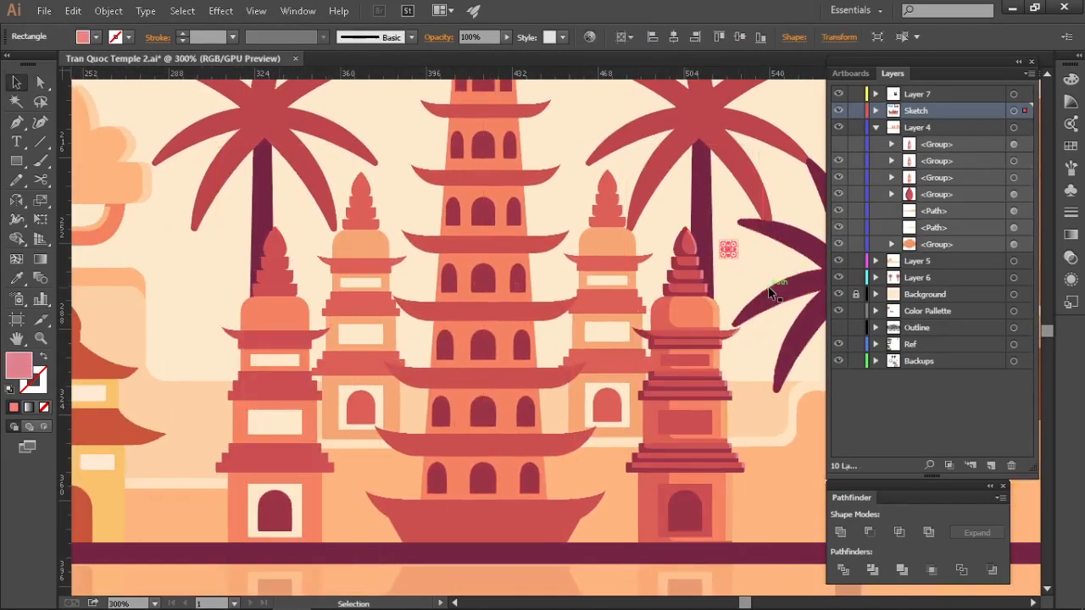
{"action": "key", "text": "Delete"}
Place a copy of the shaded right tower over the flat front left tower
{"action": "left_click_drag", "start_coordinate": [291, 353], "coordinate": [291, 352]}
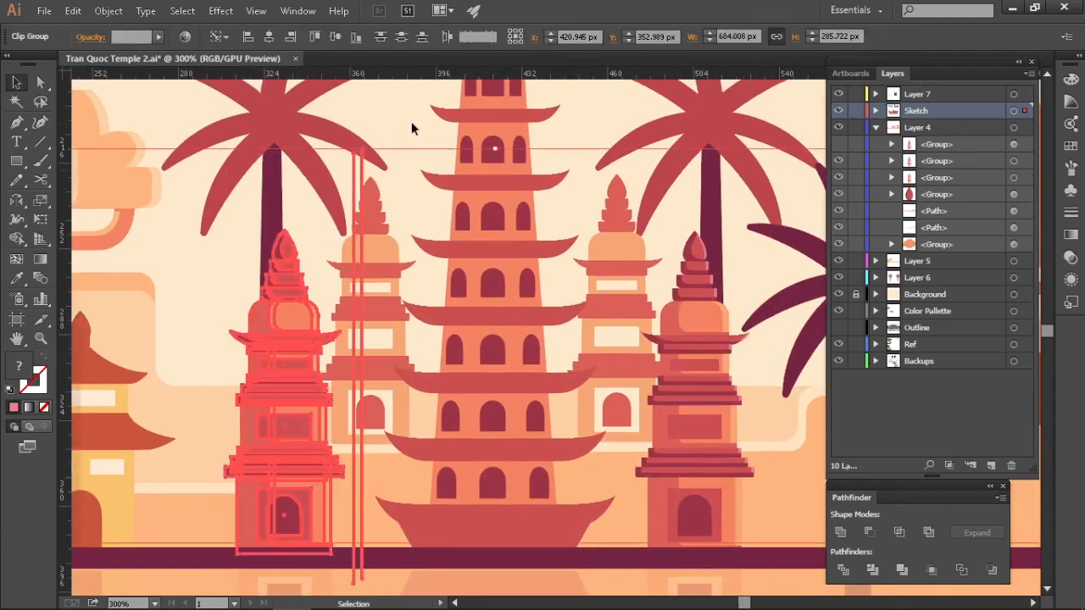
{"action": "left_click", "coordinate": [411, 124]}
{"action": "scroll", "coordinate": [551, 415], "scroll_direction": "down", "scroll_amount": 2}
{"action": "left_click_drag", "start_coordinate": [723, 511], "coordinate": [610, 472]}
{"action": "scroll", "coordinate": [608, 450], "scroll_direction": "up", "scroll_amount": 2}
{"action": "scroll", "coordinate": [608, 450], "scroll_direction": "down", "scroll_amount": 3}
Delete the semi-transparent shade overlay covering the left half of the yellow pagoda
{"action": "scroll", "coordinate": [399, 351], "scroll_direction": "up", "scroll_amount": 2}
{"action": "left_click_drag", "start_coordinate": [398, 352], "coordinate": [436, 300]}
{"action": "scroll", "coordinate": [354, 417], "scroll_direction": "up", "scroll_amount": 2}
{"action": "left_click_drag", "start_coordinate": [355, 417], "coordinate": [418, 362]}
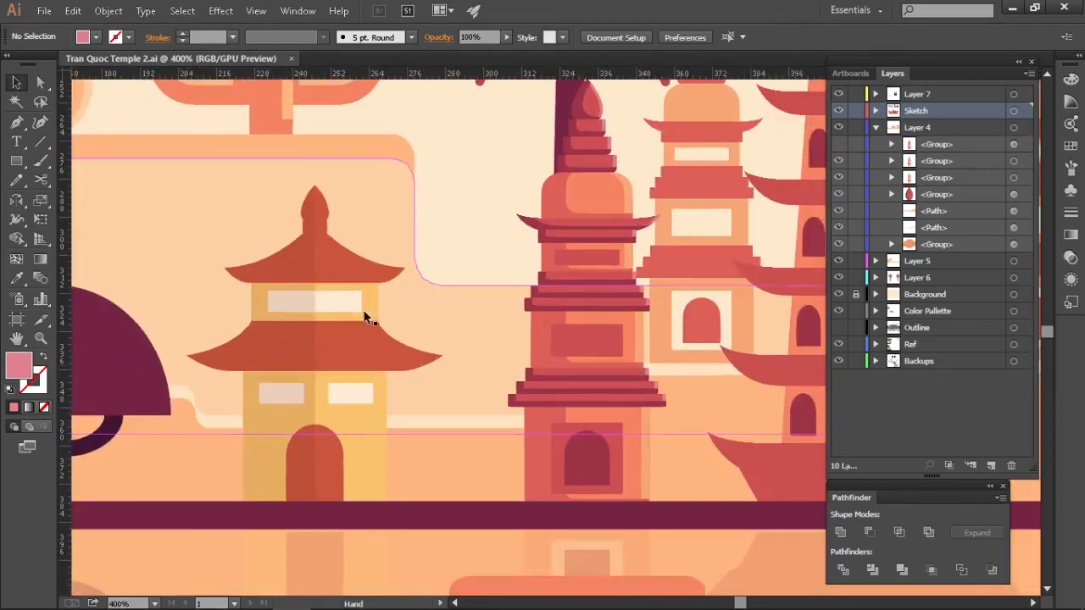
{"action": "scroll", "coordinate": [364, 284], "scroll_direction": "up", "scroll_amount": 1}
{"action": "left_click", "coordinate": [280, 289]}
{"action": "key", "text": "Delete"}
{"action": "scroll", "coordinate": [379, 290], "scroll_direction": "down", "scroll_amount": 4}
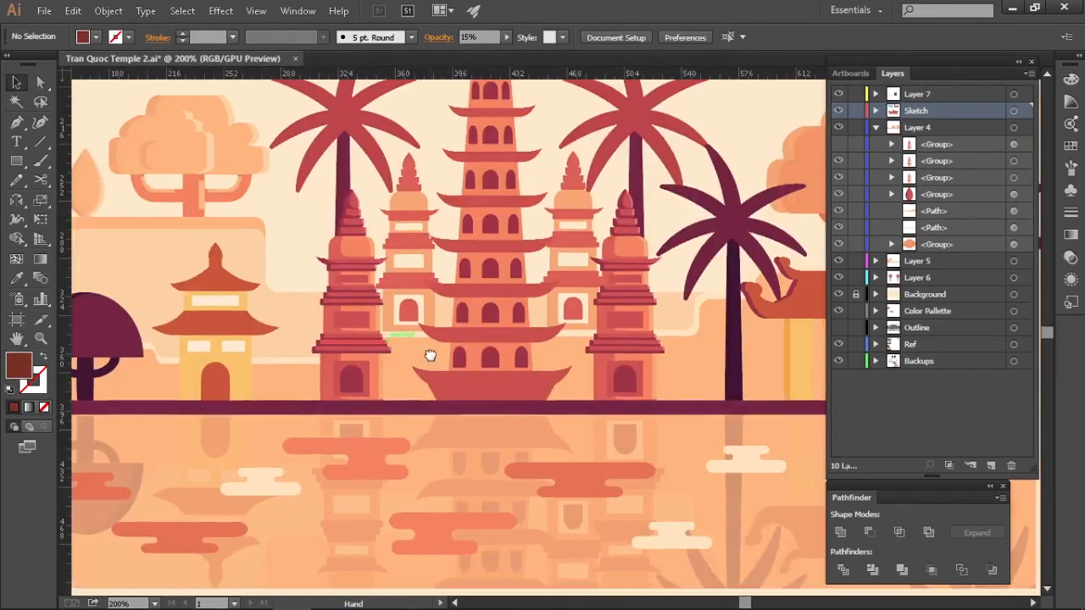
Isolate the yellow pagoda group and draw a small sample rectangle beside it in a darker orange than the walls
{"action": "left_click_drag", "start_coordinate": [429, 356], "coordinate": [519, 356]}
{"action": "scroll", "coordinate": [290, 350], "scroll_direction": "up", "scroll_amount": 2}
{"action": "scroll", "coordinate": [339, 370], "scroll_direction": "down", "scroll_amount": 2}
{"action": "left_click_drag", "start_coordinate": [663, 382], "coordinate": [520, 407]}
{"action": "key", "text": "i"}
{"action": "left_click", "coordinate": [224, 381]}
{"action": "scroll", "coordinate": [226, 382], "scroll_direction": "up", "scroll_amount": 3}
{"action": "key", "text": "m"}
{"action": "key", "text": "v"}
{"action": "mouse_move", "coordinate": [356, 358]}
{"action": "left_mouse_down"}
{"action": "mouse_move", "coordinate": [392, 394]}
{"action": "mouse_move", "coordinate": [502, 426]}
{"action": "left_mouse_up"}
{"action": "double_click", "coordinate": [356, 389]}
{"action": "left_click", "coordinate": [502, 424]}
{"action": "left_click", "coordinate": [505, 214]}
Place copies of the pagoda's upper and lower yellow walls, offset up and to the right
{"action": "left_click_drag", "start_coordinate": [509, 206], "coordinate": [505, 236]}
{"action": "left_click_drag", "start_coordinate": [398, 310], "coordinate": [398, 272]}
{"action": "left_click_drag", "start_coordinate": [464, 481], "coordinate": [459, 411]}
{"action": "left_click_drag", "start_coordinate": [498, 376], "coordinate": [552, 411]}
{"action": "left_click", "coordinate": [585, 247]}
{"action": "left_click_drag", "start_coordinate": [567, 214], "coordinate": [561, 219]}
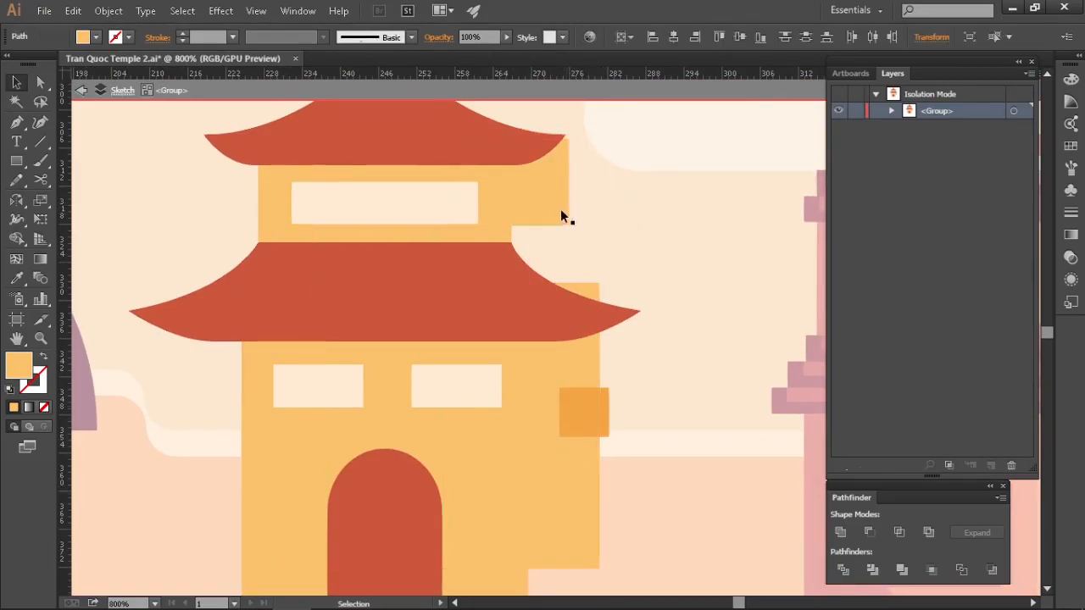
Separate and delete the parts of the copied walls that extend past the pagoda's right edge
{"action": "left_click", "coordinate": [534, 204]}
{"action": "key", "text": "v"}
{"action": "left_click", "coordinate": [543, 211], "text": "shift"}
{"action": "key", "text": "Delete"}
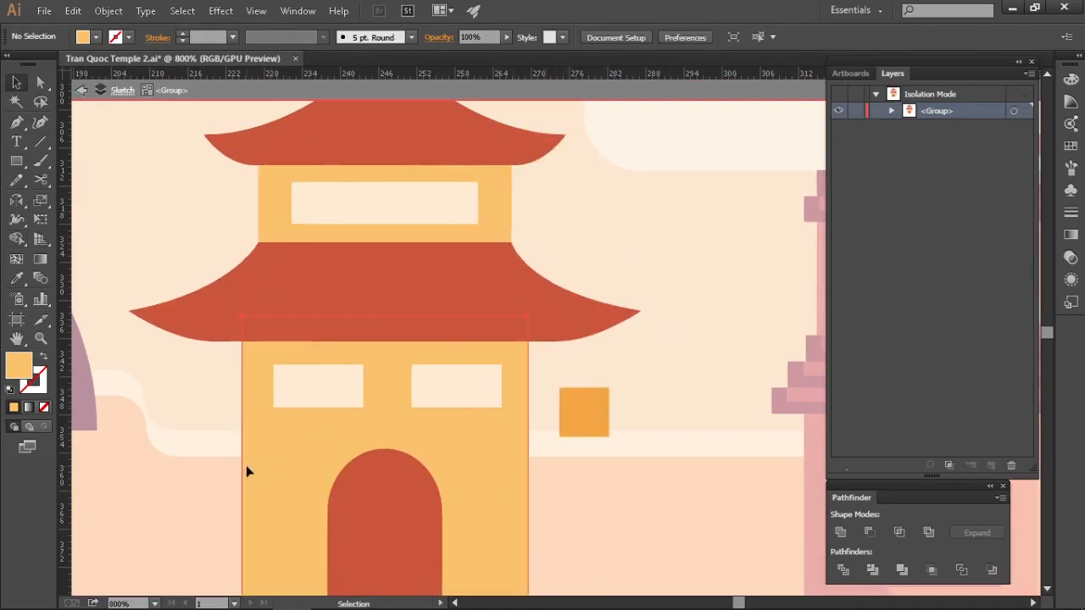
Fill the pagoda's underlying walls with the darker orange of the sample rectangle
{"action": "left_click", "coordinate": [246, 464]}
{"action": "key", "text": "i"}
{"action": "left_click", "coordinate": [583, 413]}
Extend the upper wall's lighter yellow panel downward to about 11 px high
{"action": "left_click_drag", "start_coordinate": [666, 194], "coordinate": [675, 182]}
{"action": "scroll", "coordinate": [343, 206], "scroll_direction": "up", "scroll_amount": 1}
{"action": "left_click", "coordinate": [341, 226]}
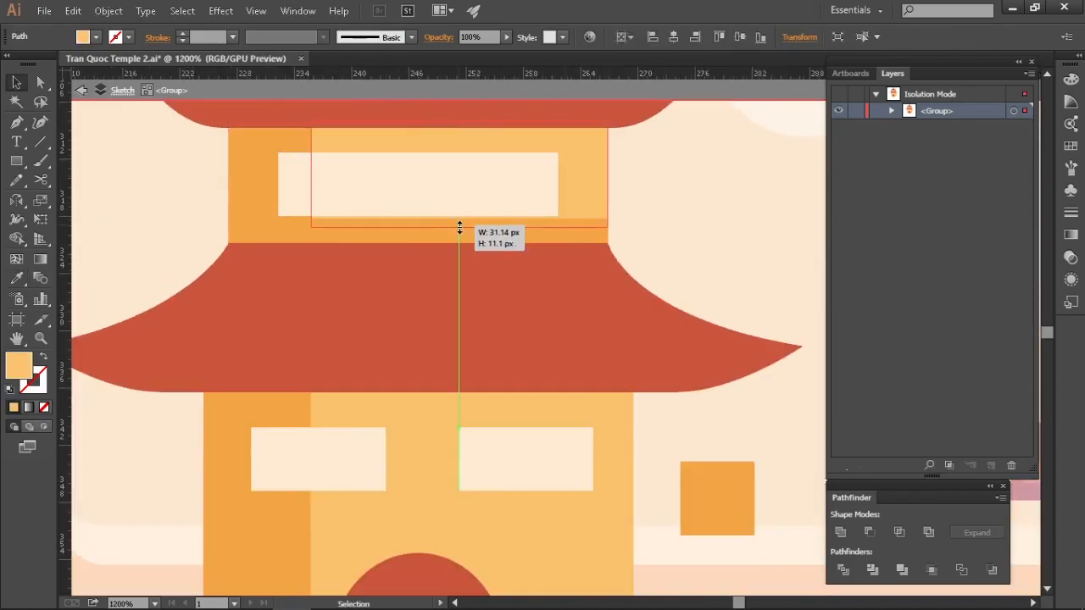
{"action": "left_click_drag", "start_coordinate": [459, 227], "coordinate": [460, 231]}
Round the lower-left corners of the lighter yellow panels on the pagoda's upper and lower walls
{"action": "key", "text": "a"}
{"action": "left_click_drag", "start_coordinate": [315, 229], "coordinate": [355, 215]}
{"action": "scroll", "coordinate": [399, 247], "scroll_direction": "down", "scroll_amount": 2}
{"action": "left_click", "coordinate": [325, 381]}
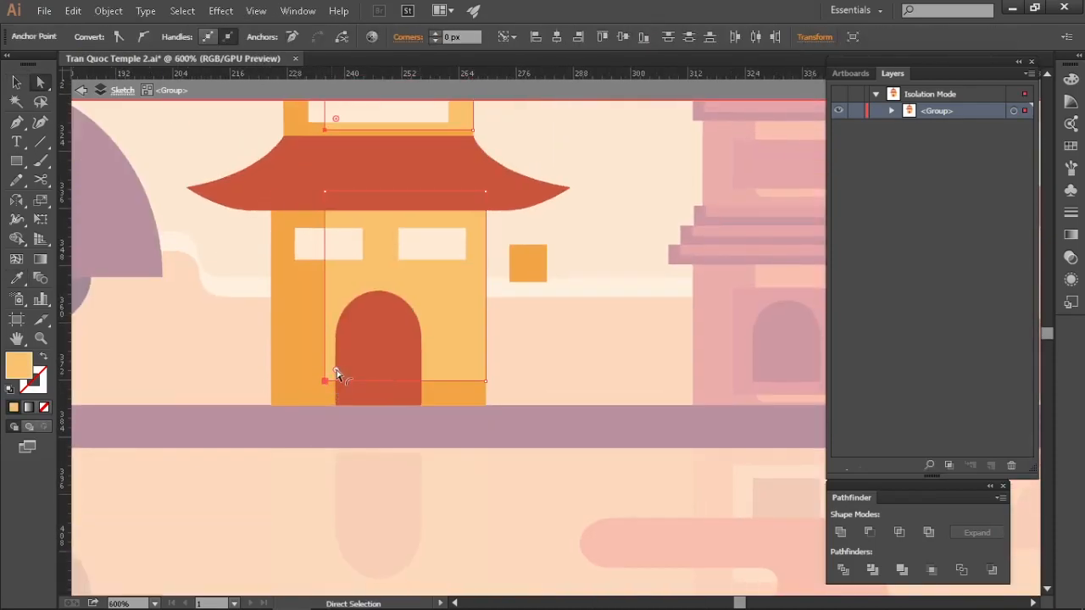
{"action": "left_click_drag", "start_coordinate": [340, 373], "coordinate": [340, 374]}
{"action": "key", "text": "v"}
{"action": "key", "text": "ctrl+shift+a"}
Place copies of the pagoda's red roofs and spire pieces about 3 px right and 2 px up
{"action": "scroll", "coordinate": [582, 341], "scroll_direction": "up", "scroll_amount": 4}
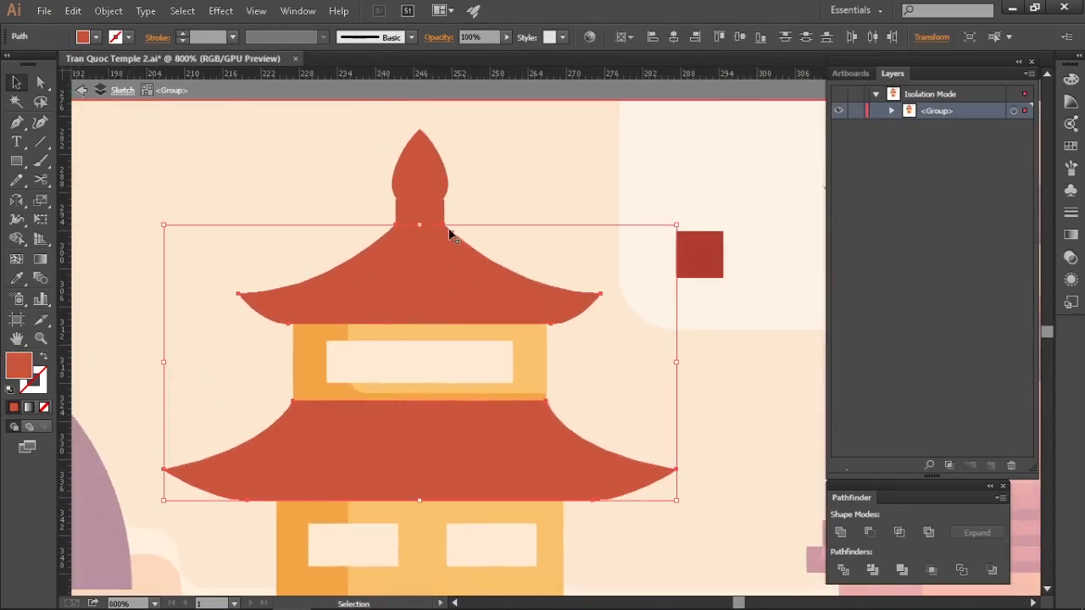
{"action": "left_click_drag", "start_coordinate": [424, 308], "coordinate": [466, 309]}
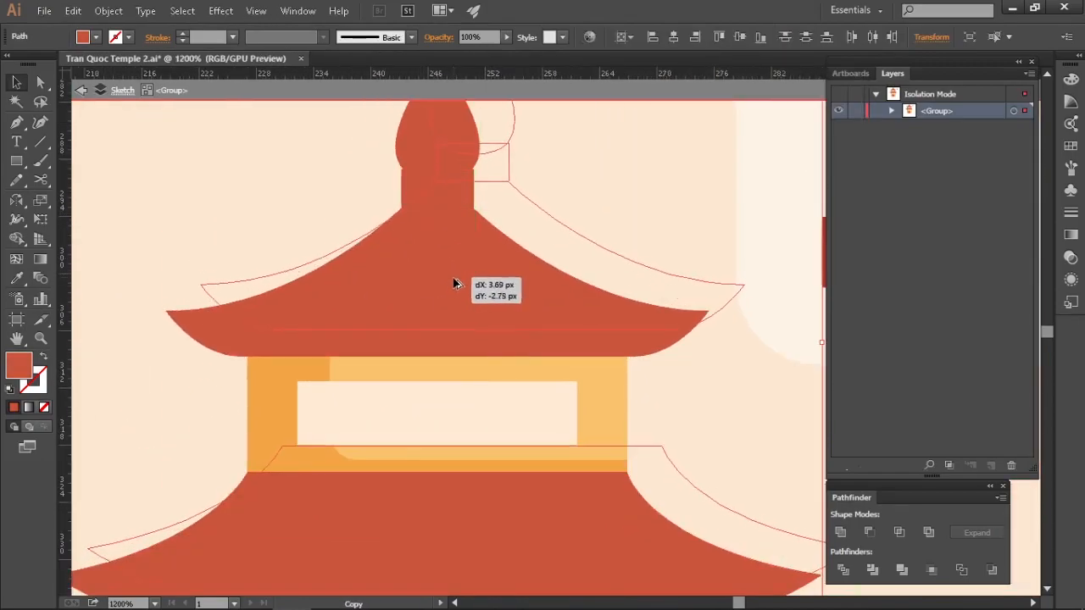
{"action": "left_click_drag", "start_coordinate": [450, 350], "coordinate": [479, 343]}
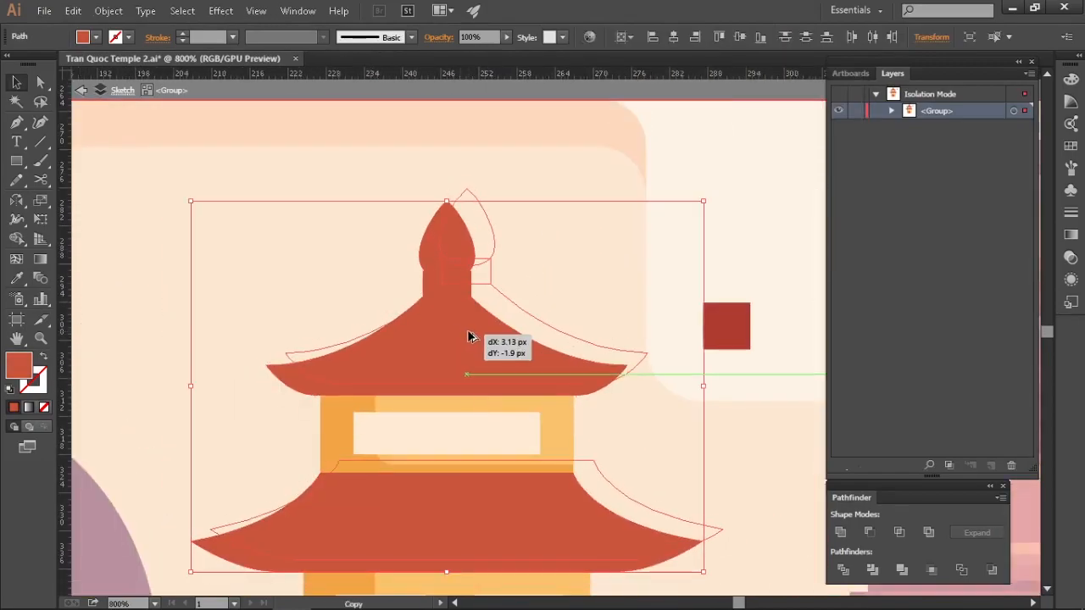
{"action": "key", "text": "ctrl+shift+a"}
{"action": "left_click", "coordinate": [483, 343]}
{"action": "left_click_drag", "start_coordinate": [404, 344], "coordinate": [387, 276]}
{"action": "key", "text": "ctrl+z"}
{"action": "key", "text": "space"}
Trim the copied spire pieces to the original outline with the Shape Builder and delete the overhanging parts
{"action": "left_click", "coordinate": [391, 434]}
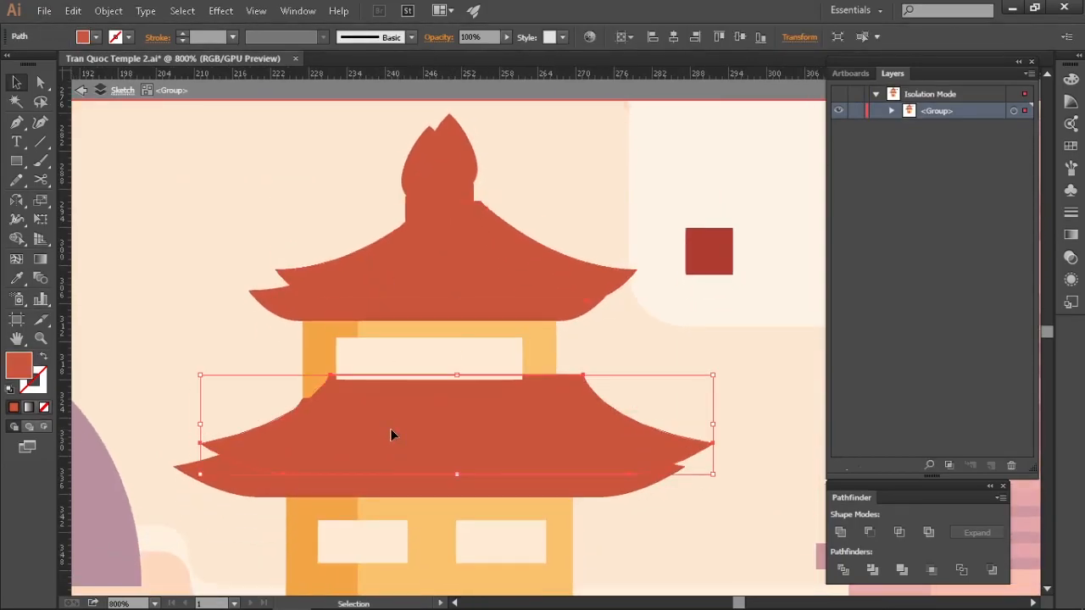
{"action": "key", "text": "space"}
{"action": "left_click_drag", "start_coordinate": [393, 429], "coordinate": [395, 441]}
{"action": "left_click_drag", "start_coordinate": [367, 126], "coordinate": [312, 188]}
{"action": "scroll", "coordinate": [482, 182], "scroll_direction": "up", "scroll_amount": 2}
{"action": "key", "text": "Delete"}
{"action": "left_click", "coordinate": [440, 280], "text": "shift"}
{"action": "key", "text": "shift+m"}
{"action": "key", "text": "v"}
{"action": "left_click", "coordinate": [441, 281]}
{"action": "key", "text": "Delete"}
Cut the upper roof copy along the original roof's right slope and delete the overhang
{"action": "left_click_drag", "start_coordinate": [420, 432], "coordinate": [447, 373]}
{"action": "left_click", "coordinate": [442, 378], "text": "shift"}
{"action": "key", "text": "shift+m"}
{"action": "left_click", "coordinate": [520, 315]}
{"action": "key", "text": "v"}
{"action": "left_click", "coordinate": [520, 314]}
{"action": "key", "text": "Delete"}
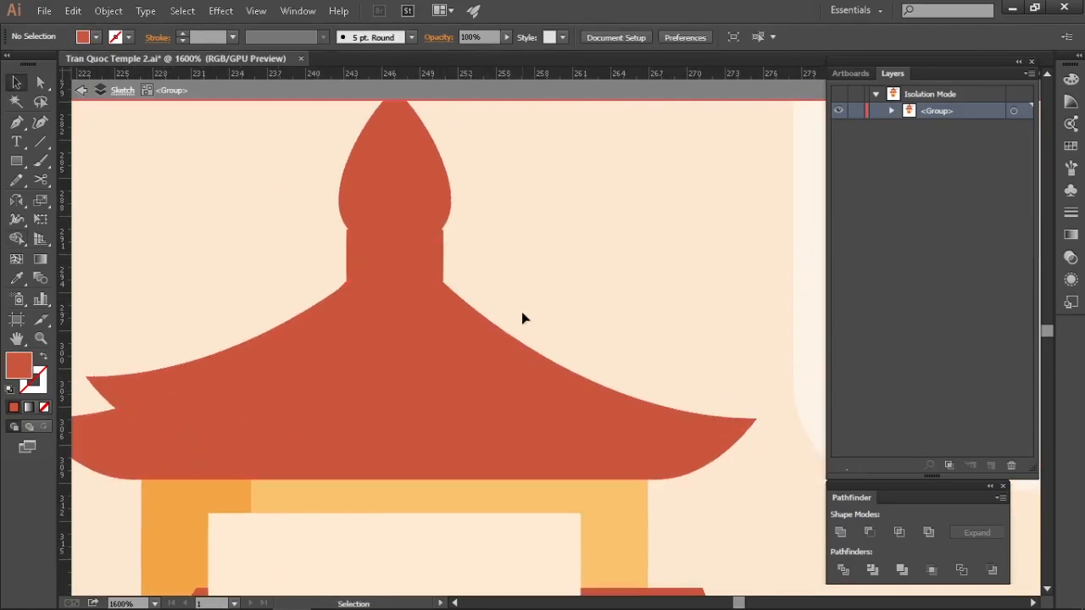
Fill the underlying upper roof and spire pieces with the sample's dark red as shading
{"action": "left_click_drag", "start_coordinate": [407, 335], "coordinate": [521, 320]}
{"action": "left_click", "coordinate": [199, 427]}
{"action": "left_click", "coordinate": [220, 364], "text": "shift"}
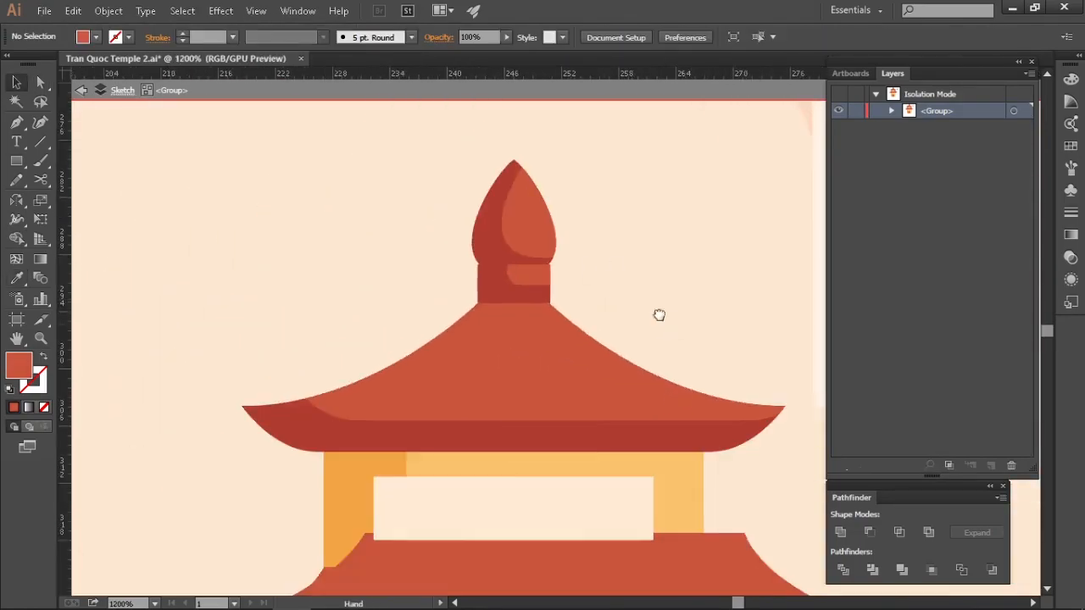
Reshape the upper roof's lighter panel by moving its left points inward and rounding its lower-left corner
{"action": "left_click_drag", "start_coordinate": [658, 314], "coordinate": [564, 279]}
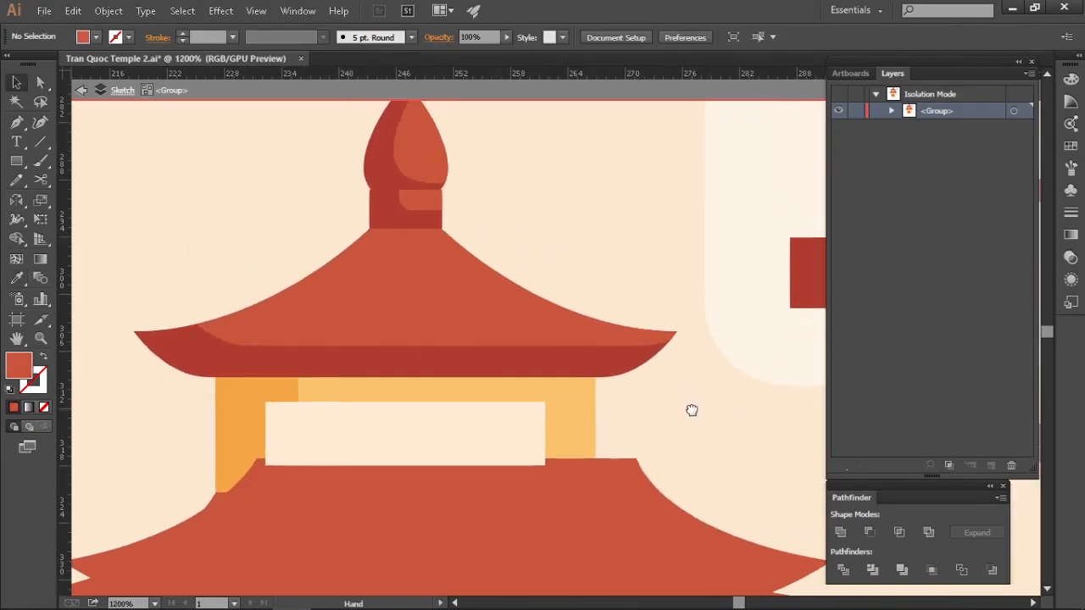
{"action": "double_click", "coordinate": [334, 305]}
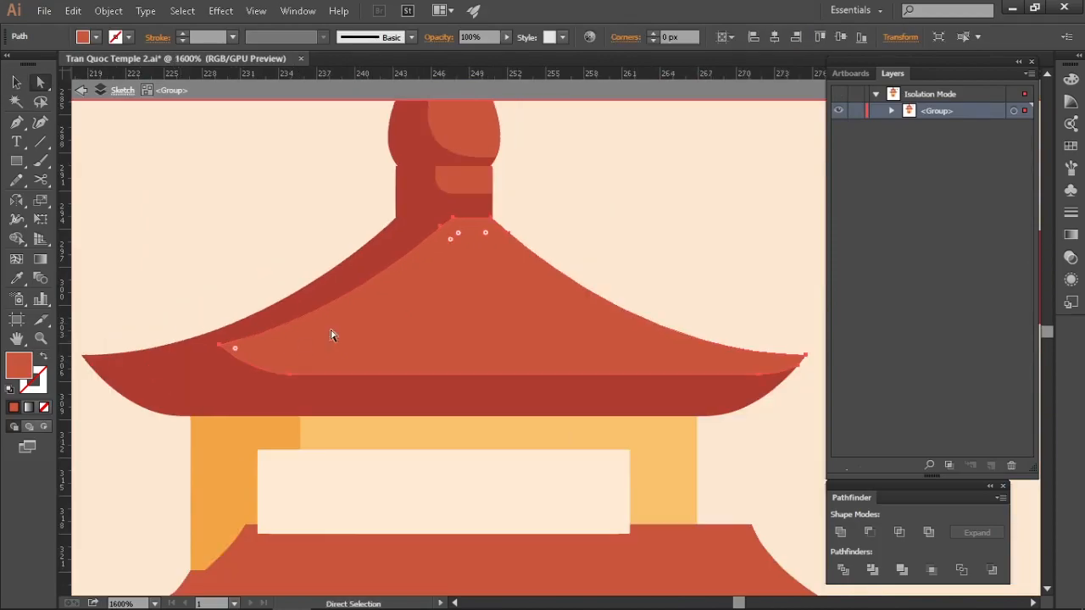
{"action": "double_click", "coordinate": [331, 332]}
{"action": "left_click", "coordinate": [311, 383]}
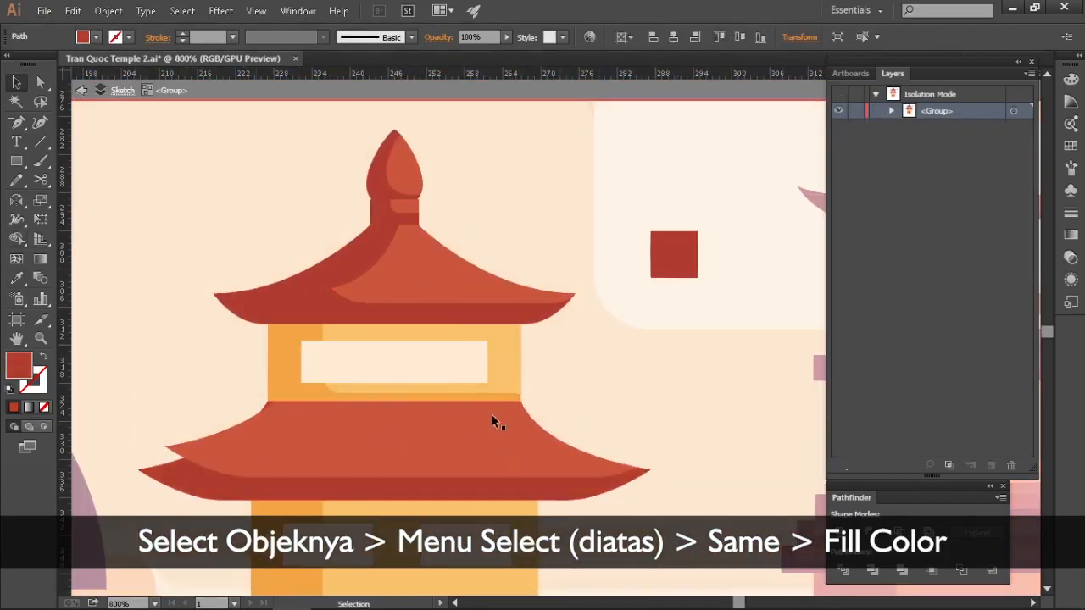
Reshape the left end of the lower roof's lighter panel to leave a dark red band along the left slope
{"action": "left_click_drag", "start_coordinate": [161, 271], "coordinate": [359, 448]}
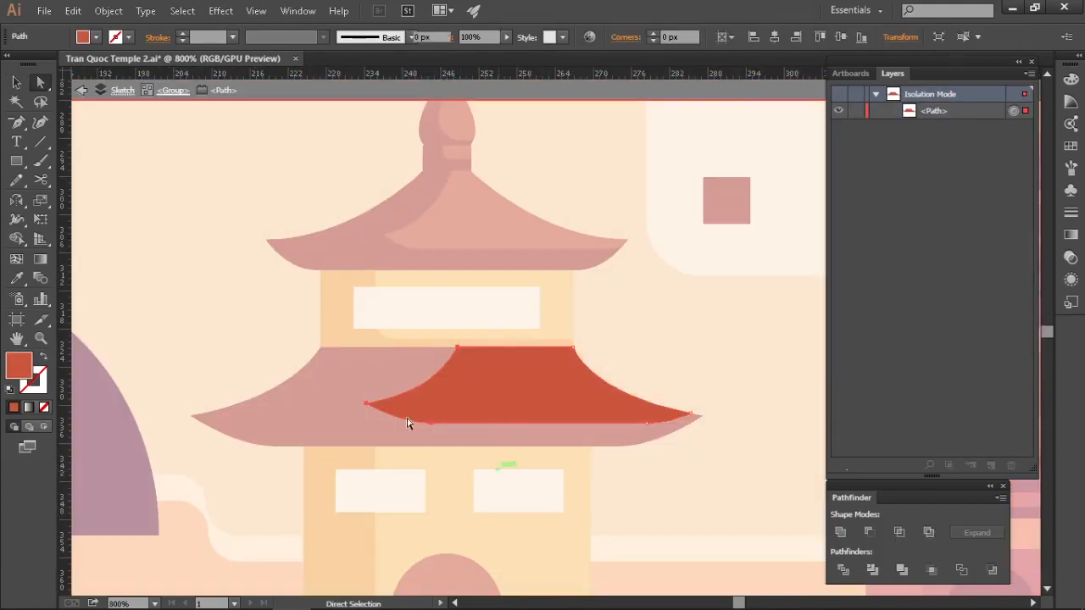
{"action": "left_click_drag", "start_coordinate": [368, 405], "coordinate": [334, 405]}
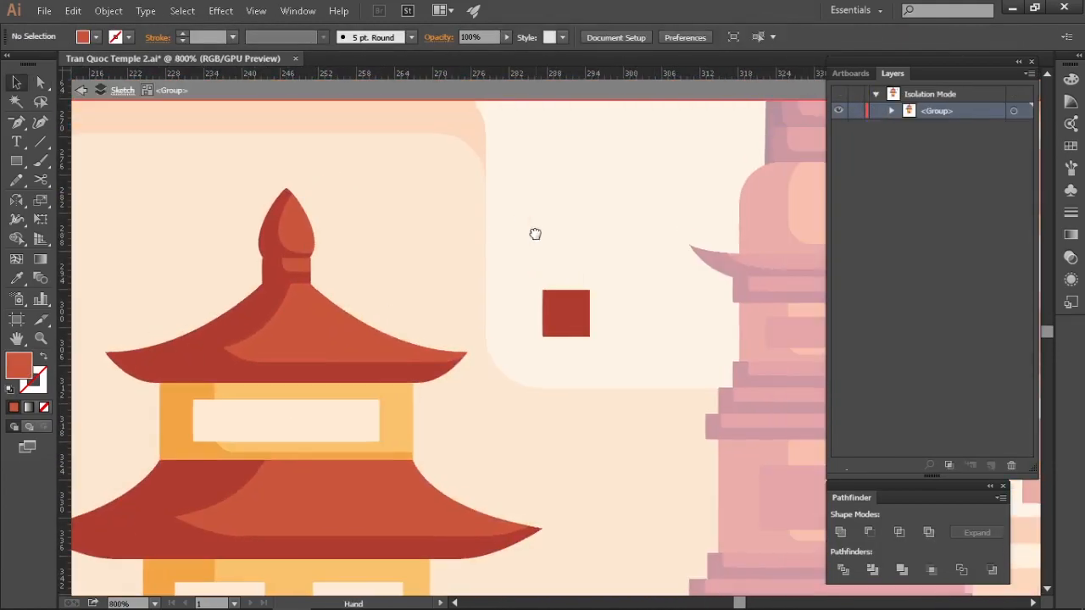
Make two swatch squares above the dark red one, filled with the roof's #CA563C and a paler red
{"action": "left_click_drag", "start_coordinate": [574, 331], "coordinate": [556, 243]}
{"action": "key", "text": "ctrl+plus"}
{"action": "key", "text": "i"}
{"action": "left_click", "coordinate": [326, 398]}
{"action": "key", "text": "v"}
{"action": "double_click", "coordinate": [19, 366]}
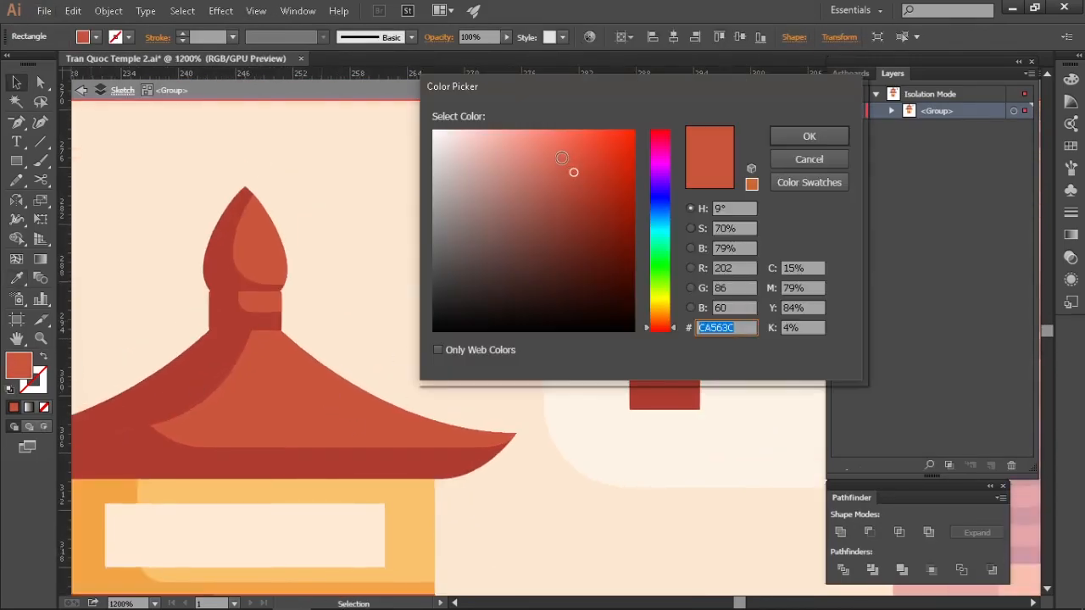
{"action": "key", "text": "Return"}
{"action": "left_click", "coordinate": [688, 214]}
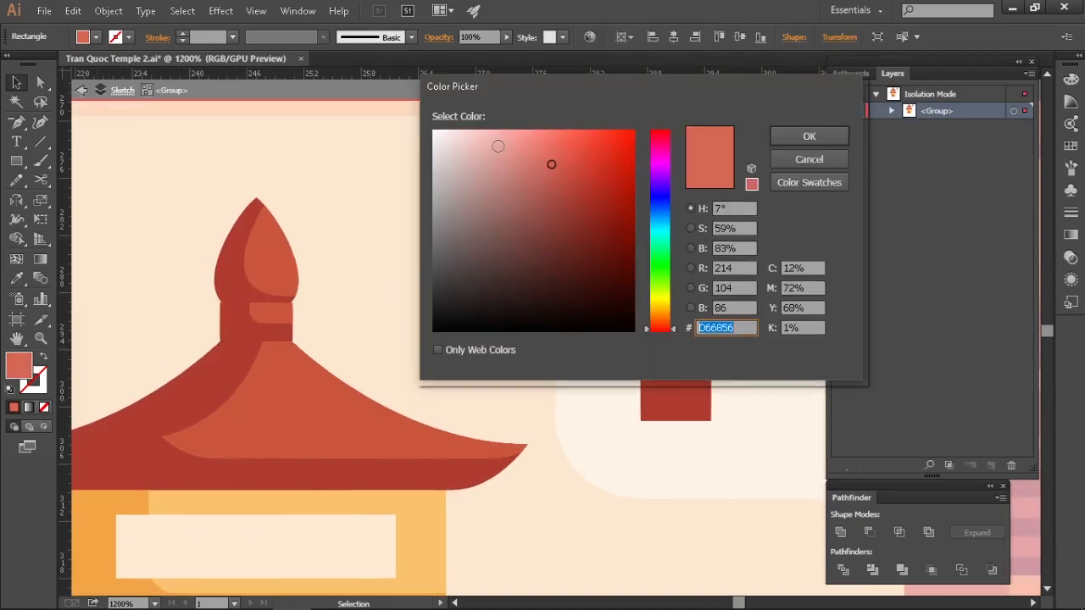
{"action": "key", "text": "Return"}
{"action": "left_click", "coordinate": [582, 243]}
Select every shape with the same mid-red fill as the upper roof's face, leaving out the matching swatch square
{"action": "scroll", "coordinate": [462, 407], "scroll_direction": "up", "scroll_amount": 1}
{"action": "left_click_drag", "start_coordinate": [462, 407], "coordinate": [533, 233]}
{"action": "left_click_drag", "start_coordinate": [358, 257], "coordinate": [361, 344]}
{"action": "left_click", "coordinate": [361, 344]}
{"action": "left_click", "coordinate": [182, 11]}
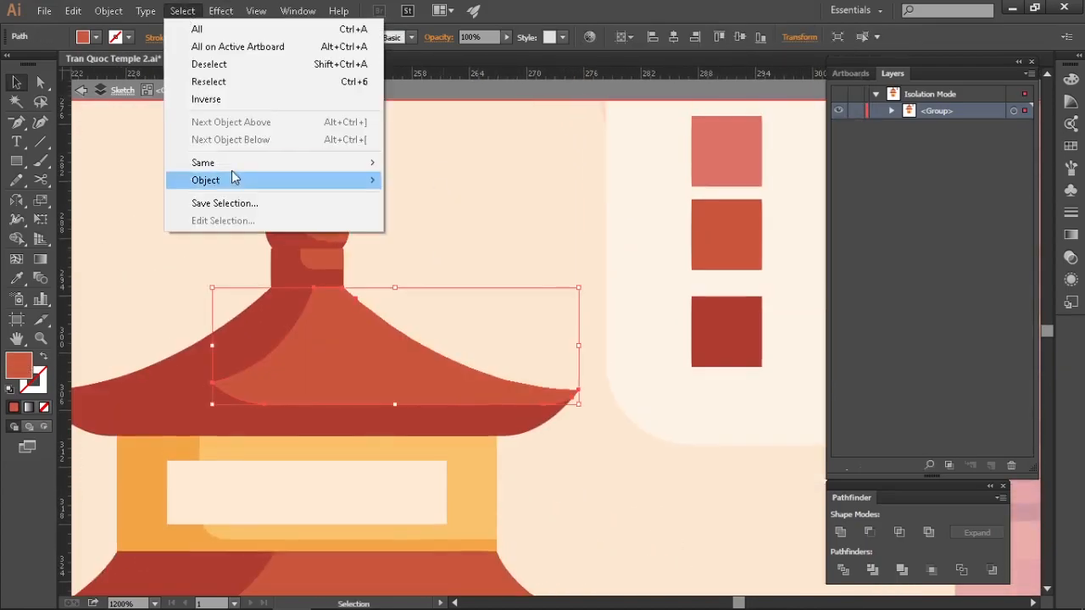
{"action": "left_click", "coordinate": [432, 232]}
{"action": "left_click_drag", "start_coordinate": [635, 264], "coordinate": [595, 280]}
{"action": "left_click", "coordinate": [678, 254], "text": "shift"}
{"action": "left_click_drag", "start_coordinate": [482, 486], "coordinate": [495, 149]}
{"action": "scroll", "coordinate": [294, 461], "scroll_direction": "down", "scroll_amount": 3}
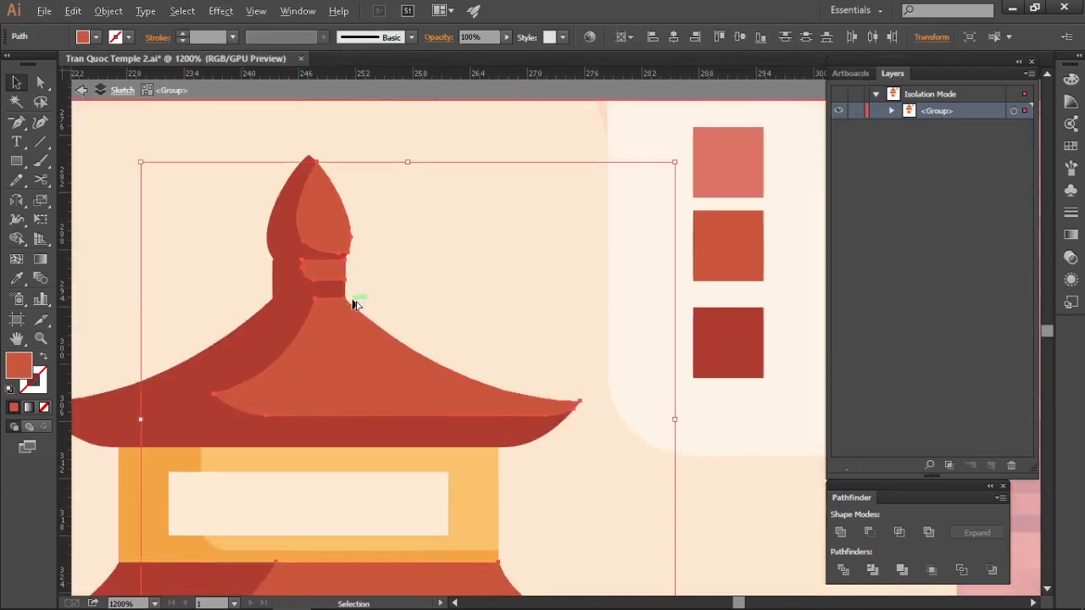
Duplicate the selected mid-red shapes slightly to the left and fill the copies with the cream background colour
{"action": "left_click_drag", "start_coordinate": [394, 412], "coordinate": [378, 411]}
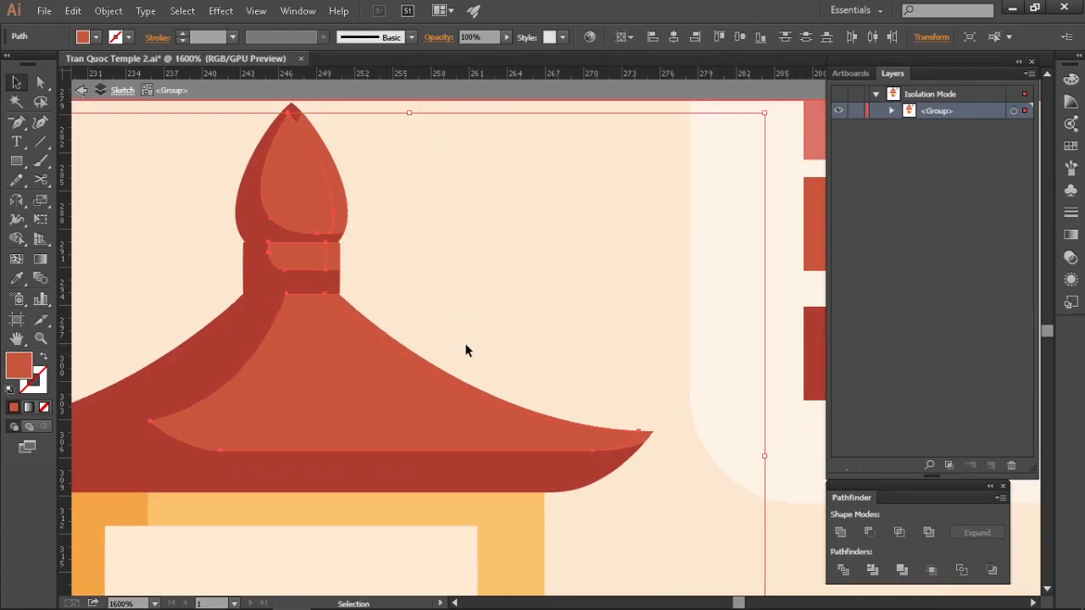
{"action": "left_click_drag", "start_coordinate": [465, 345], "coordinate": [437, 374]}
{"action": "key", "text": "i"}
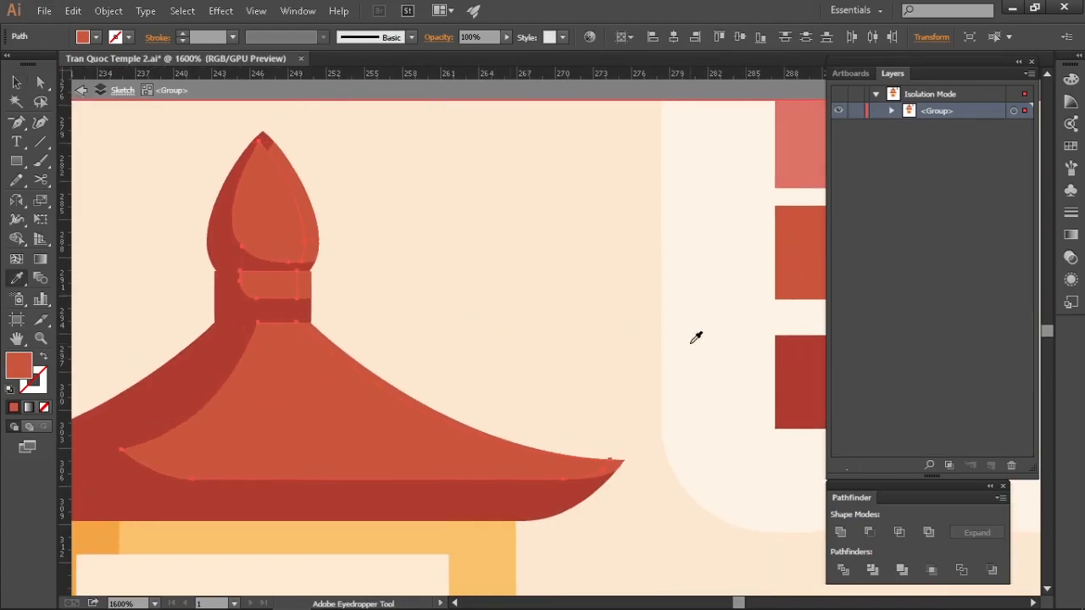
{"action": "left_click", "coordinate": [494, 268]}
{"action": "key", "text": "ctrl+shift+a"}
Try to shift the cream copy along the upper roof's right edge
{"action": "left_click_drag", "start_coordinate": [494, 268], "coordinate": [498, 301]}
{"action": "left_click", "coordinate": [320, 251]}
{"action": "left_click_drag", "start_coordinate": [385, 286], "coordinate": [395, 279]}
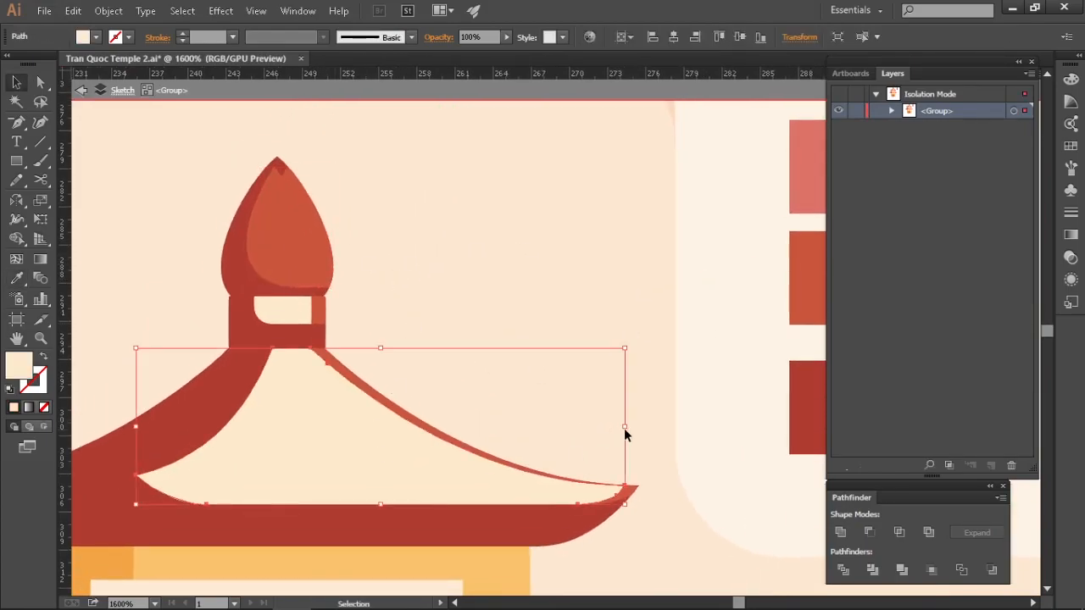
{"action": "left_click_drag", "start_coordinate": [556, 442], "coordinate": [566, 441]}
{"action": "key", "text": "ctrl+shift+a"}
{"action": "mouse_move", "coordinate": [615, 408]}
{"action": "left_mouse_down"}
{"action": "mouse_move", "coordinate": [627, 380]}
{"action": "mouse_move", "coordinate": [599, 402]}
{"action": "left_mouse_up"}
{"action": "key", "text": "ctrl+z"}
{"action": "key", "text": "ctrl+shift+a"}
Reshape the right tip of the upper roof's cream copy to leave a thin mid-red strip along the edge and eave corner
{"action": "scroll", "coordinate": [603, 485], "scroll_direction": "up", "scroll_amount": 2}
{"action": "left_click_drag", "start_coordinate": [602, 485], "coordinate": [617, 467]}
{"action": "left_click_drag", "start_coordinate": [604, 415], "coordinate": [712, 416]}
{"action": "key", "text": "ctrl+shift+a"}
{"action": "scroll", "coordinate": [666, 358], "scroll_direction": "down", "scroll_amount": 2}
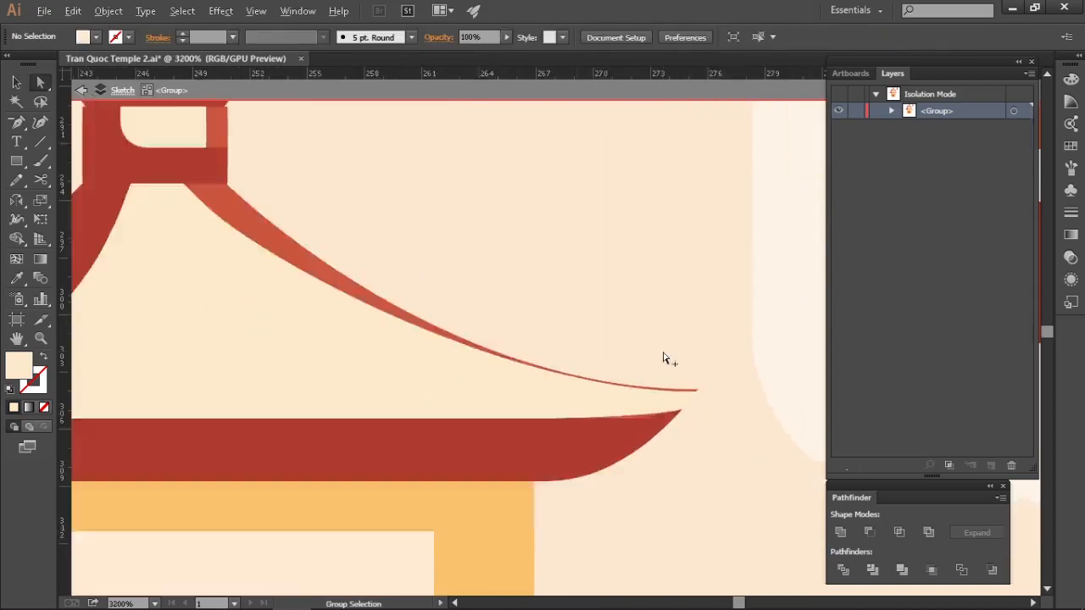
{"action": "left_click_drag", "start_coordinate": [611, 286], "coordinate": [594, 349]}
{"action": "key", "text": "ctrl+z"}
{"action": "left_click_drag", "start_coordinate": [647, 453], "coordinate": [651, 454]}
{"action": "key", "text": "ctrl+shift+a"}
{"action": "left_click_drag", "start_coordinate": [593, 381], "coordinate": [604, 423]}
{"action": "key", "text": "v"}
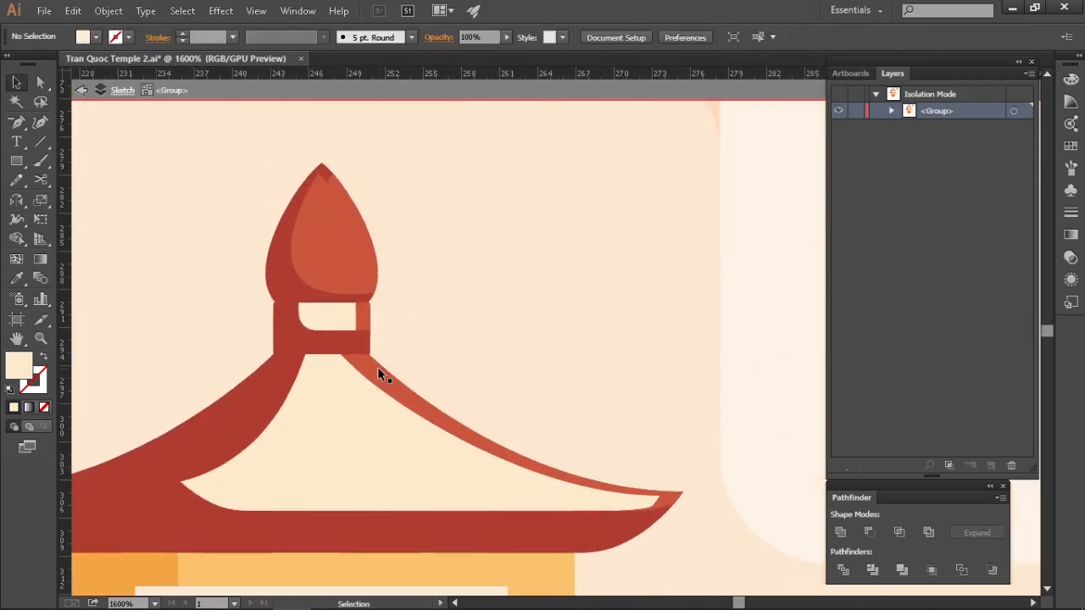
Select all shapes with the edge strip's mid-red fill except its swatch, and recolour them with the lightest red swatch
{"action": "left_click", "coordinate": [378, 368]}
{"action": "left_click", "coordinate": [183, 11]}
{"action": "mouse_move", "coordinate": [212, 163]}
{"action": "left_click", "coordinate": [406, 231]}
{"action": "left_click", "coordinate": [310, 241], "text": "shift"}
{"action": "scroll", "coordinate": [376, 288], "scroll_direction": "down", "scroll_amount": 1}
{"action": "left_click_drag", "start_coordinate": [503, 311], "coordinate": [457, 321]}
{"action": "key", "text": "i"}
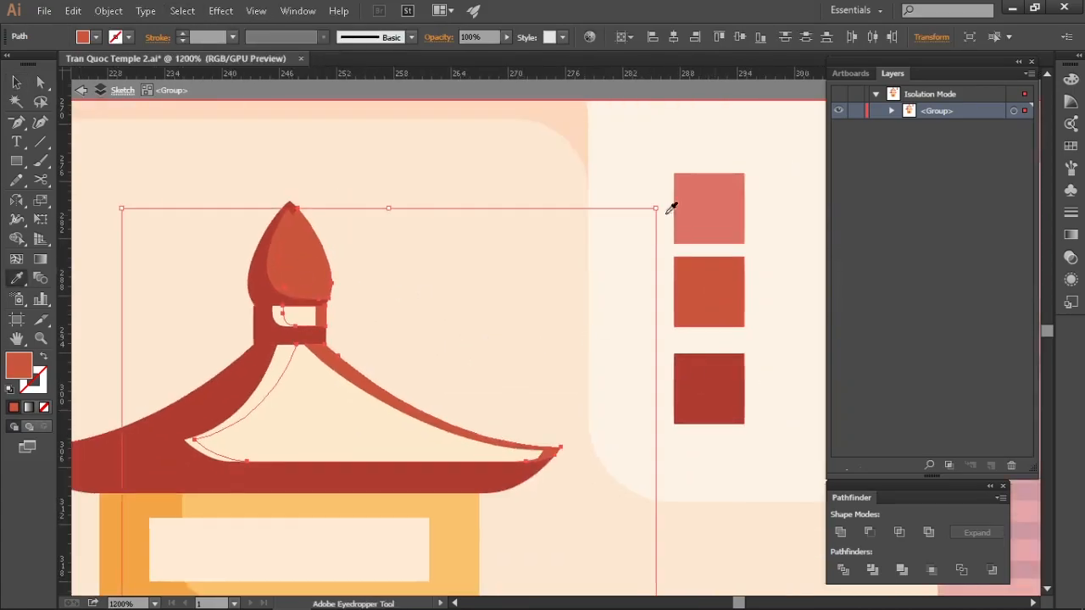
{"action": "left_click", "coordinate": [688, 208]}
Trim the finial's overlapping shapes with the Shape Builder into a light strip on its right edge, and delete the excess piece
{"action": "scroll", "coordinate": [382, 273], "scroll_direction": "up", "scroll_amount": 2}
{"action": "left_click_drag", "start_coordinate": [381, 271], "coordinate": [398, 322]}
{"action": "key", "text": "alt+v"}
{"action": "left_click", "coordinate": [595, 301]}
{"action": "key", "text": "v"}
{"action": "left_click_drag", "start_coordinate": [441, 292], "coordinate": [474, 299]}
{"action": "left_click_drag", "start_coordinate": [293, 284], "coordinate": [460, 233]}
{"action": "key", "text": "ctrl+z"}
{"action": "left_click", "coordinate": [307, 263], "text": "shift"}
{"action": "key", "text": "shift+m"}
{"action": "key", "text": "v"}
{"action": "key", "text": "Delete"}
Select all shapes sharing the cream fill of the finial's neck piece and recolour them with the mid-red swatch
{"action": "left_click", "coordinate": [293, 362]}
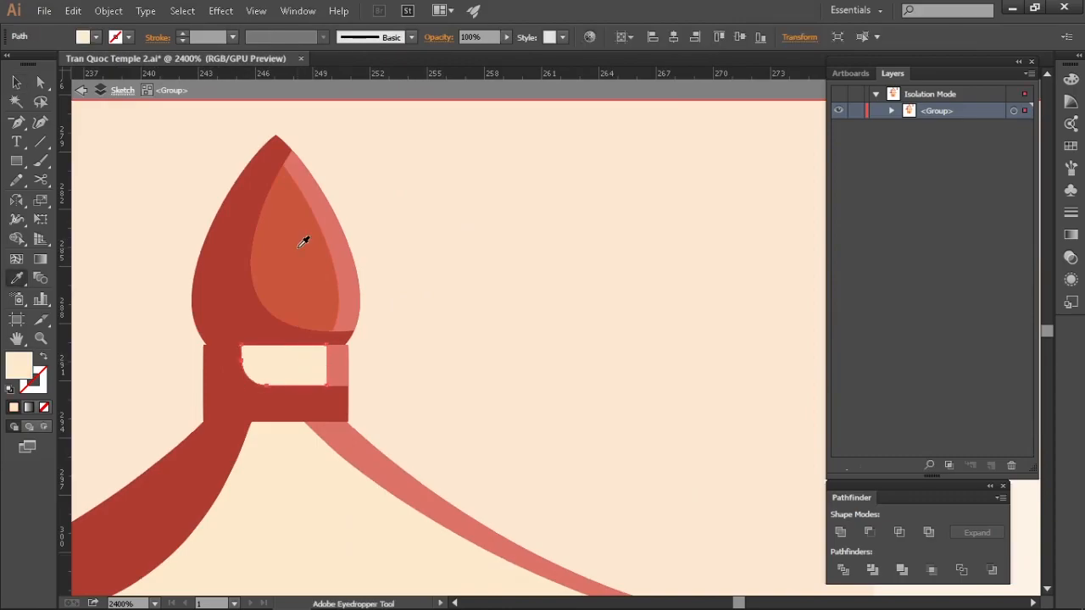
{"action": "left_click", "coordinate": [182, 11]}
{"action": "left_click", "coordinate": [426, 233]}
{"action": "key", "text": "i"}
{"action": "scroll", "coordinate": [447, 325], "scroll_direction": "down", "scroll_amount": 3}
{"action": "left_click", "coordinate": [669, 327]}
{"action": "key", "text": "v"}
{"action": "left_click", "coordinate": [526, 335]}
Nudge the lower roof's mid-red face to adjust the highlight strip along its right edge
{"action": "scroll", "coordinate": [504, 343], "scroll_direction": "down", "scroll_amount": 1}
{"action": "left_click_drag", "start_coordinate": [502, 347], "coordinate": [482, 273]}
{"action": "scroll", "coordinate": [560, 449], "scroll_direction": "up", "scroll_amount": 3}
{"action": "left_click", "coordinate": [428, 430]}
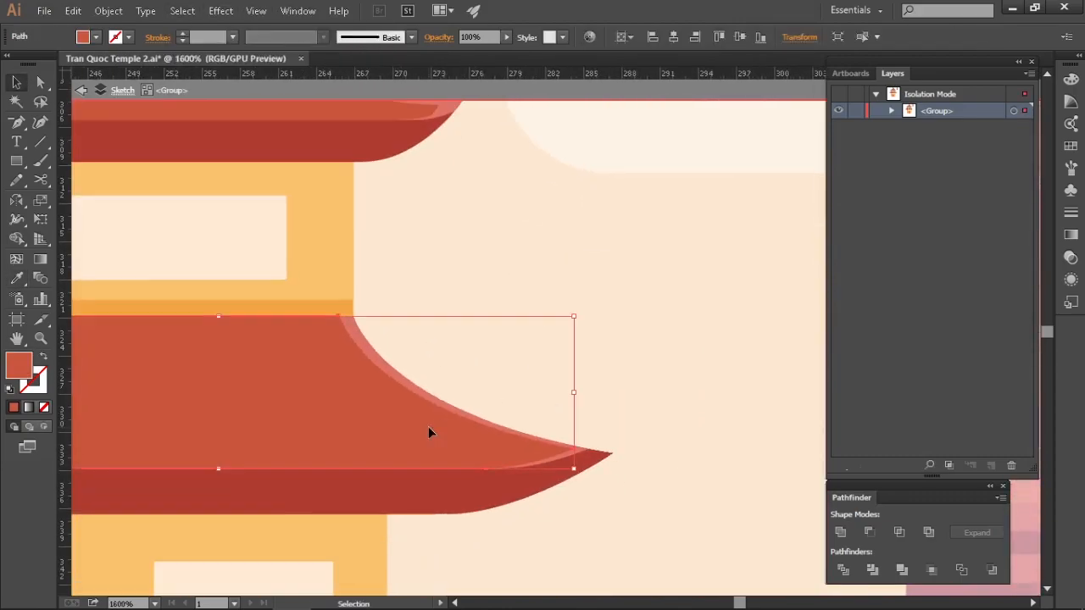
{"action": "left_click_drag", "start_coordinate": [541, 402], "coordinate": [542, 402]}
{"action": "left_click", "coordinate": [555, 339]}
Give the right-edge strips of both yellow wall levels a paler yellow fill
{"action": "left_click_drag", "start_coordinate": [508, 199], "coordinate": [565, 377]}
{"action": "scroll", "coordinate": [472, 254], "scroll_direction": "down", "scroll_amount": 2}
{"action": "left_click_drag", "start_coordinate": [602, 538], "coordinate": [574, 317]}
{"action": "left_click", "coordinate": [408, 360]}
{"action": "left_click_drag", "start_coordinate": [516, 286], "coordinate": [545, 425]}
{"action": "left_click_drag", "start_coordinate": [601, 338], "coordinate": [610, 303]}
{"action": "left_click", "coordinate": [430, 212], "text": "shift"}
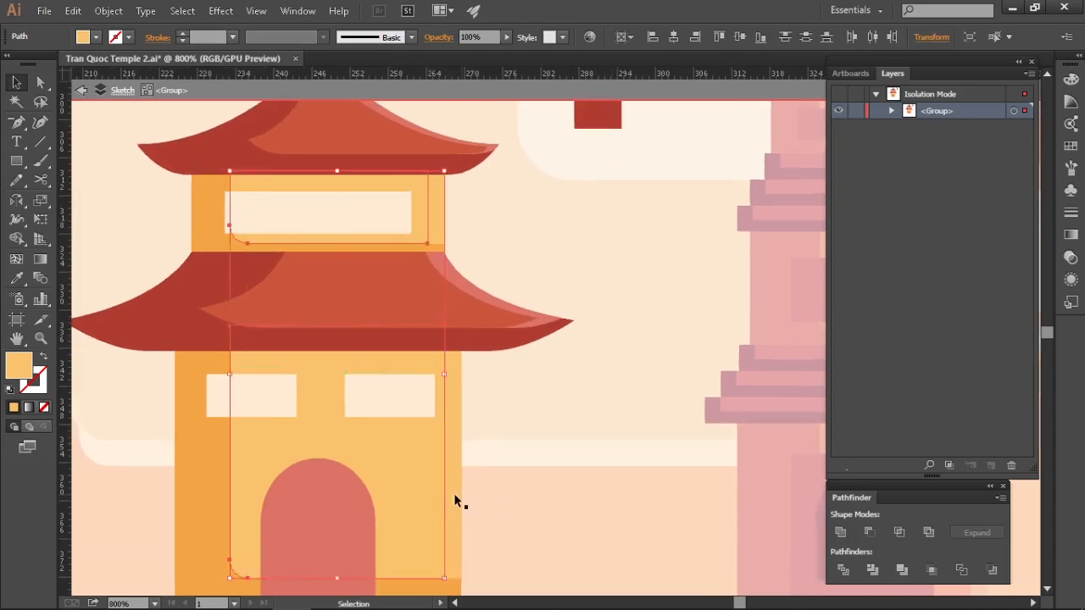
{"action": "left_click", "coordinate": [437, 215], "text": "shift"}
{"action": "double_click", "coordinate": [19, 366]}
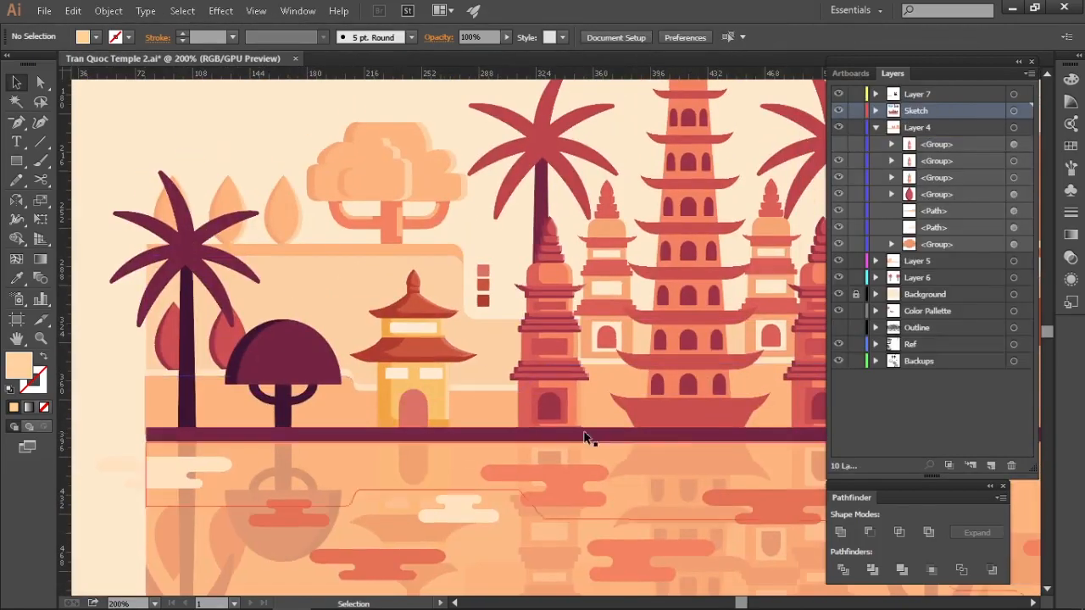
Create a highlight strip on the round tree crown's right edge from an offset copy of its face, using the Shape Builder
{"action": "key", "text": "ctrl+plus"}
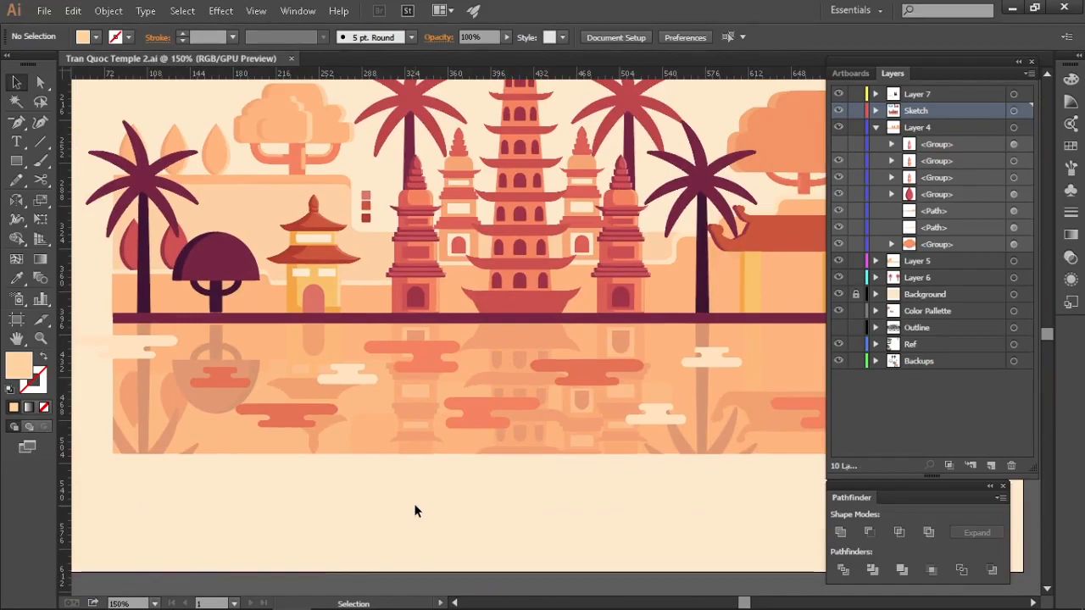
{"action": "scroll", "coordinate": [188, 206], "scroll_direction": "up", "scroll_amount": 2}
{"action": "double_click", "coordinate": [276, 306]}
{"action": "scroll", "coordinate": [209, 292], "scroll_direction": "up", "scroll_amount": 2}
{"action": "left_click_drag", "start_coordinate": [368, 335], "coordinate": [332, 338]}
{"action": "left_click_drag", "start_coordinate": [159, 327], "coordinate": [183, 332]}
{"action": "left_click", "coordinate": [409, 284], "text": "shift"}
{"action": "key", "text": "shift+m"}
{"action": "left_click", "coordinate": [150, 315], "text": "alt"}
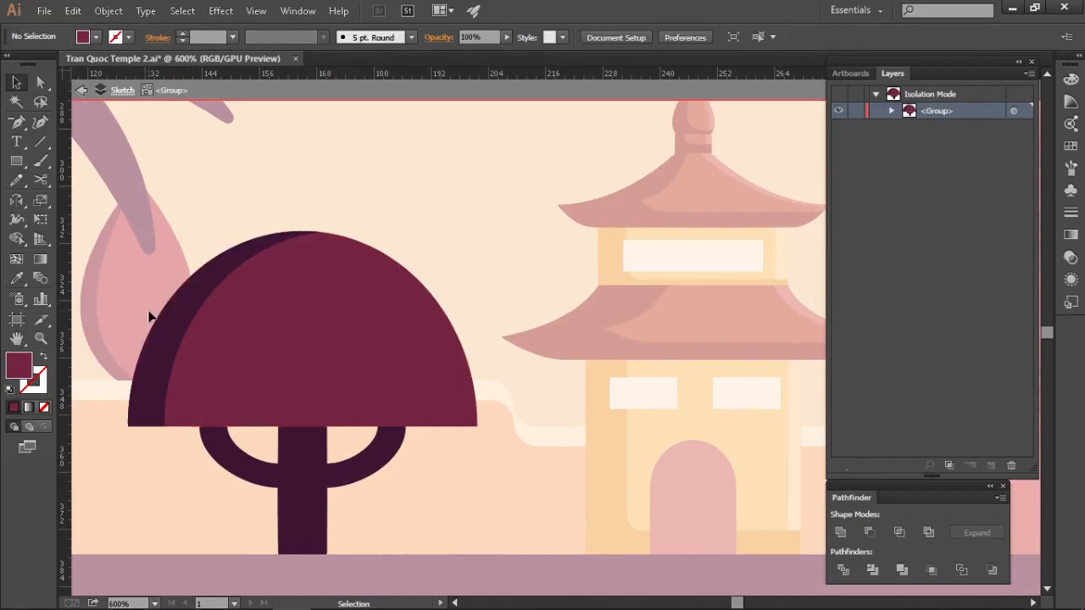
Fill the round tree crown's highlight strip with a crimson sampled from the colour palette and leave the tree group
{"action": "key", "text": "v"}
{"action": "scroll", "coordinate": [253, 315], "scroll_direction": "down", "scroll_amount": 5}
{"action": "left_click_drag", "start_coordinate": [541, 323], "coordinate": [370, 348]}
{"action": "key", "text": "i"}
{"action": "left_click", "coordinate": [719, 261]}
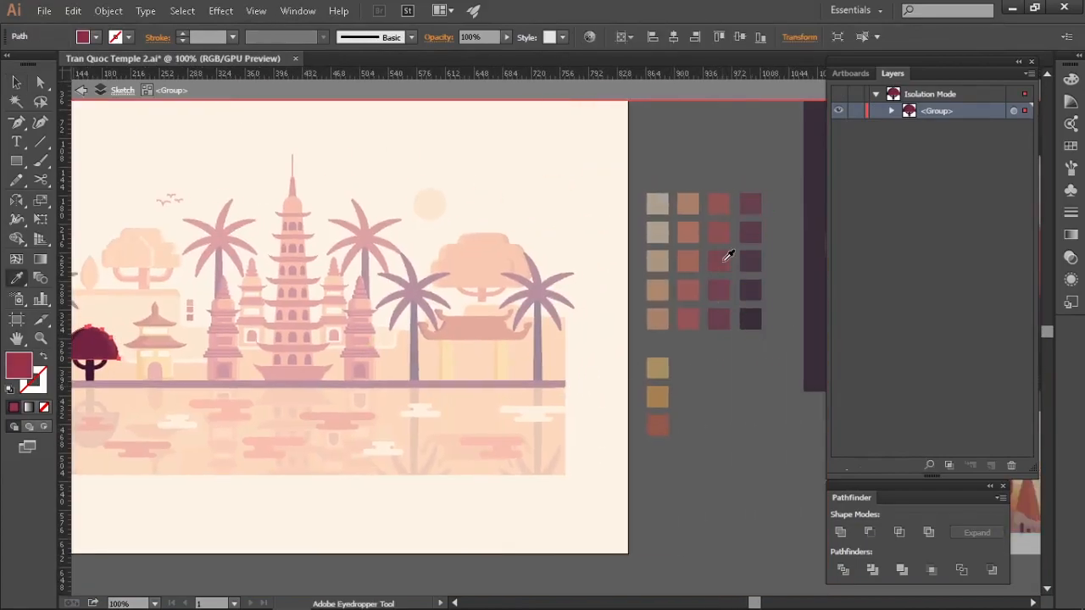
{"action": "left_click_drag", "start_coordinate": [259, 154], "coordinate": [436, 165]}
{"action": "key", "text": "v"}
{"action": "double_click", "coordinate": [436, 164]}
Recolour the small pagoda's arched door with the dark red swatch
{"action": "scroll", "coordinate": [316, 372], "scroll_direction": "up", "scroll_amount": 3}
{"action": "left_click", "coordinate": [367, 405]}
{"action": "key", "text": "i"}
{"action": "left_click", "coordinate": [468, 240]}
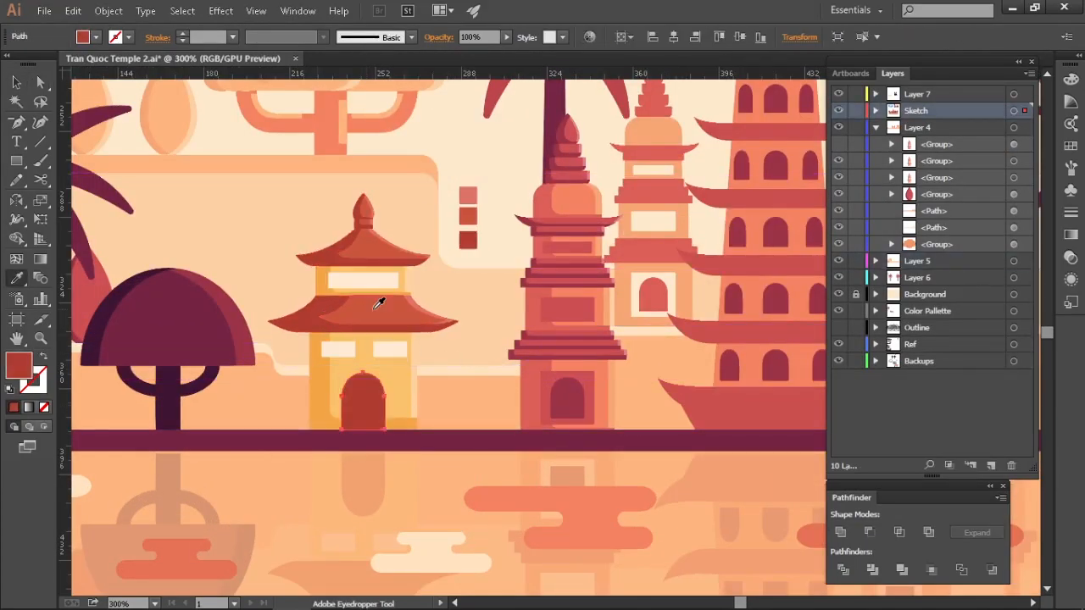
{"action": "left_click", "coordinate": [381, 300]}
{"action": "key", "text": "ctrl+z"}
{"action": "key", "text": "v"}
Deselect the door and save the document
{"action": "left_click", "coordinate": [606, 415]}
{"action": "left_click", "coordinate": [503, 206]}
{"action": "left_click_drag", "start_coordinate": [631, 405], "coordinate": [564, 402]}
{"action": "left_click_drag", "start_coordinate": [564, 402], "coordinate": [503, 429]}
{"action": "key", "text": "ctrl+s"}
Inside the front palm group, draw a closed four-sided highlight shape over the right half of the trunk with the Pen tool
{"action": "left_click_drag", "start_coordinate": [221, 329], "coordinate": [280, 328]}
{"action": "left_click_drag", "start_coordinate": [280, 328], "coordinate": [371, 314]}
{"action": "left_click", "coordinate": [278, 373]}
{"action": "double_click", "coordinate": [278, 373]}
{"action": "scroll", "coordinate": [280, 412], "scroll_direction": "up", "scroll_amount": 2}
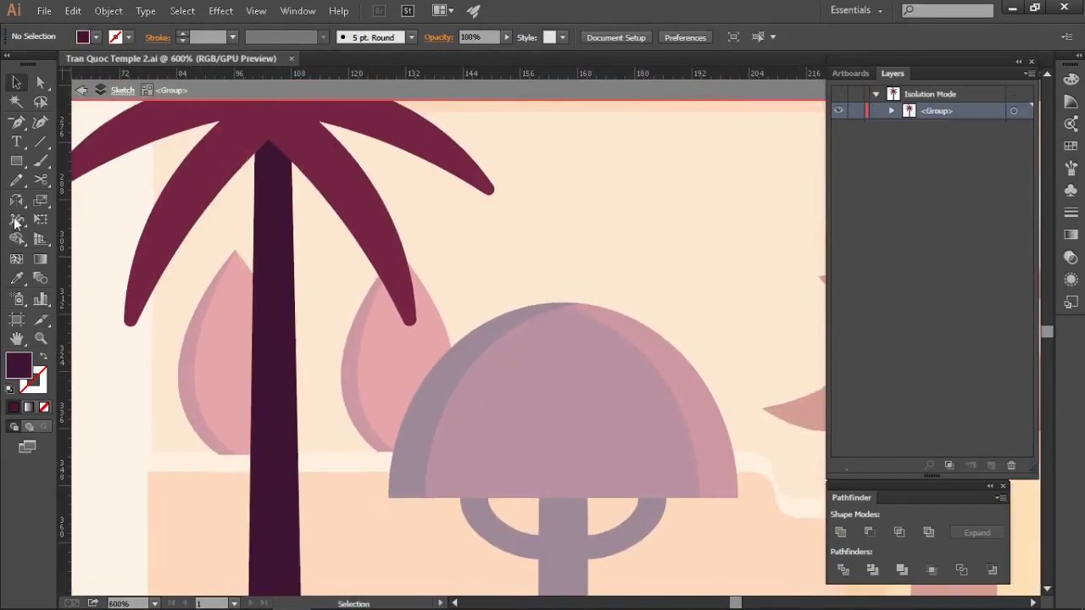
{"action": "left_click", "coordinate": [17, 123]}
{"action": "scroll", "coordinate": [390, 296], "scroll_direction": "down", "scroll_amount": 1}
{"action": "left_click", "coordinate": [330, 470]}
{"action": "left_click", "coordinate": [316, 471]}
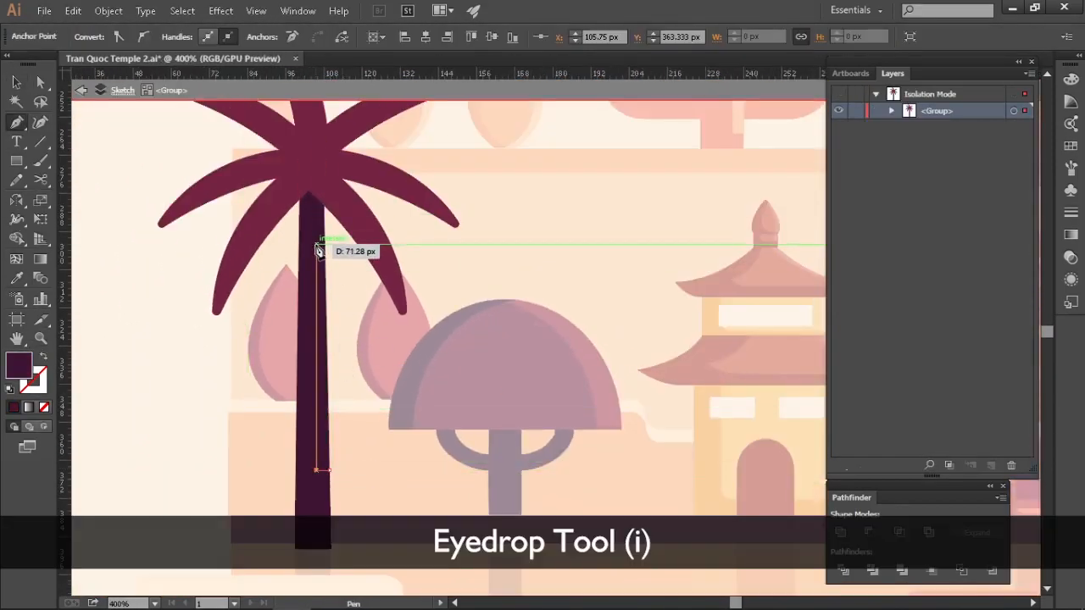
{"action": "left_click", "coordinate": [316, 245]}
{"action": "left_click", "coordinate": [330, 245]}
{"action": "left_click", "coordinate": [338, 472]}
{"action": "left_click", "coordinate": [330, 471]}
Fill the palm trunk's highlight shape with the purple sampled from the fronds
{"action": "key", "text": "v"}
{"action": "key", "text": "i"}
{"action": "left_click", "coordinate": [391, 282]}
{"action": "key", "text": "v"}
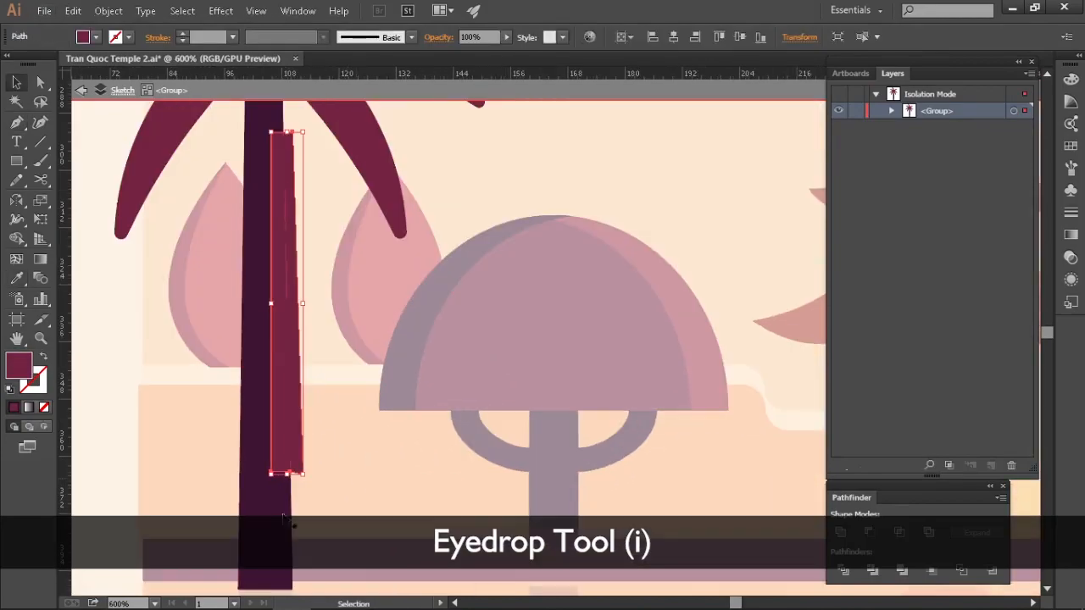
Trim the highlight shape to the palm trunk's right edge so that no part extends past the trunk
{"action": "scroll", "coordinate": [302, 412], "scroll_direction": "up", "scroll_amount": 2}
{"action": "key", "text": "ctrl+bracketleft"}
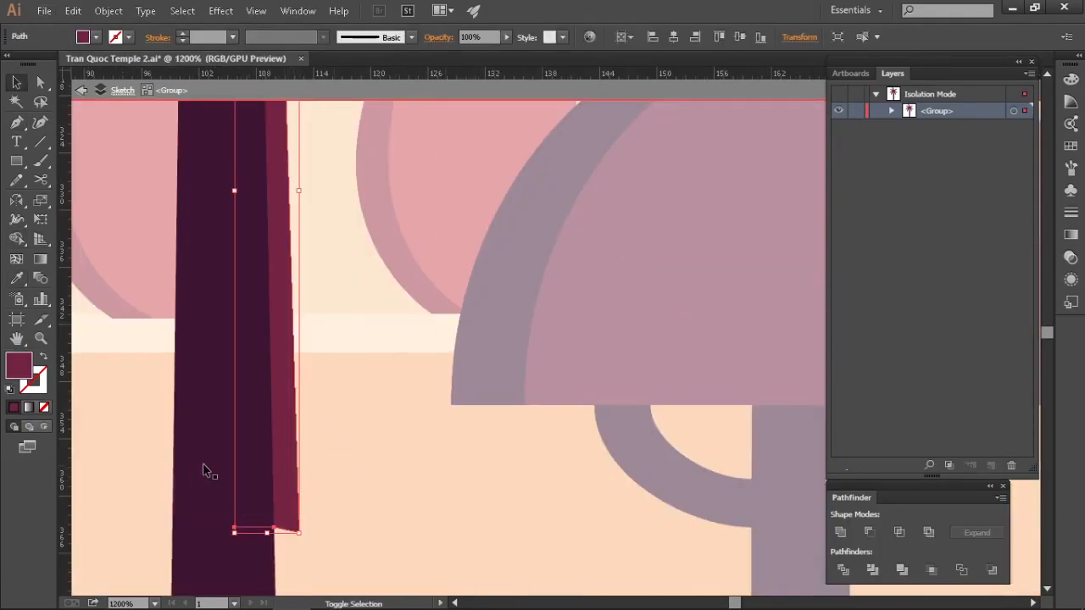
{"action": "left_click_drag", "start_coordinate": [294, 491], "coordinate": [269, 485]}
{"action": "key", "text": "ctrl+bracketright"}
{"action": "left_click", "coordinate": [339, 494]}
{"action": "scroll", "coordinate": [341, 494], "scroll_direction": "down", "scroll_amount": 3}
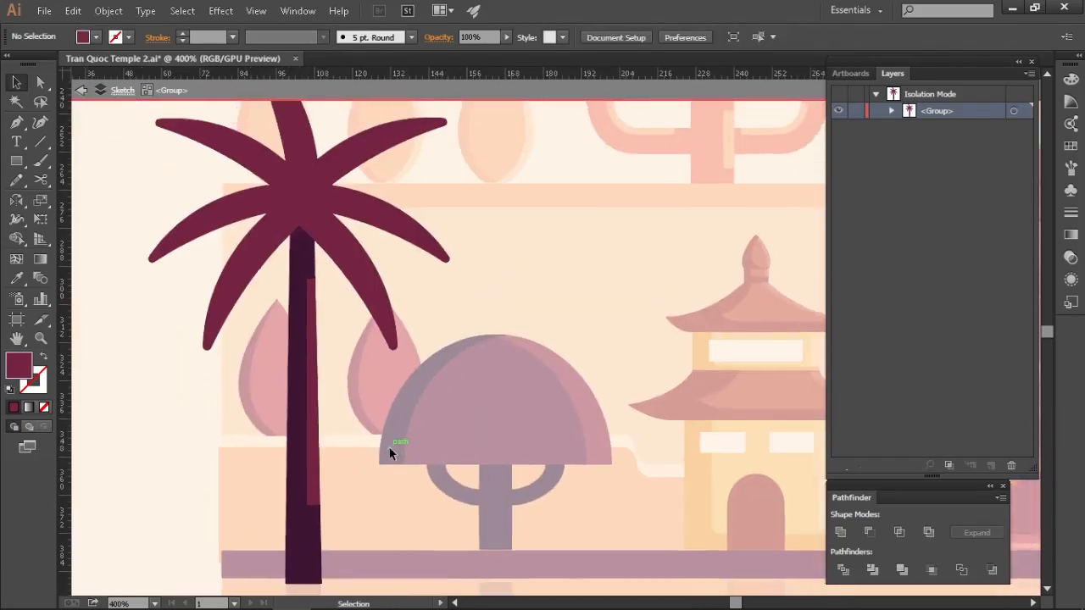
{"action": "left_click", "coordinate": [314, 374]}
{"action": "scroll", "coordinate": [314, 375], "scroll_direction": "down", "scroll_amount": 2}
{"action": "scroll", "coordinate": [453, 449], "scroll_direction": "left", "scroll_amount": 2}
{"action": "key", "text": "i"}
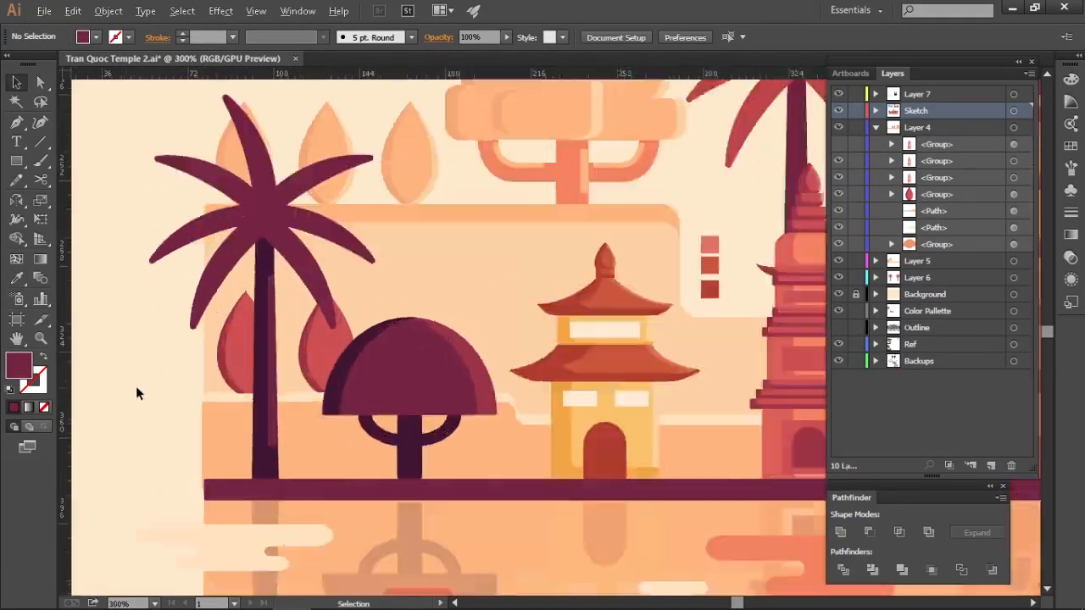
Add a highlight strip in the crown's purple along the right side of the round tree's trunk
{"action": "scroll", "coordinate": [136, 386], "scroll_direction": "up", "scroll_amount": 1}
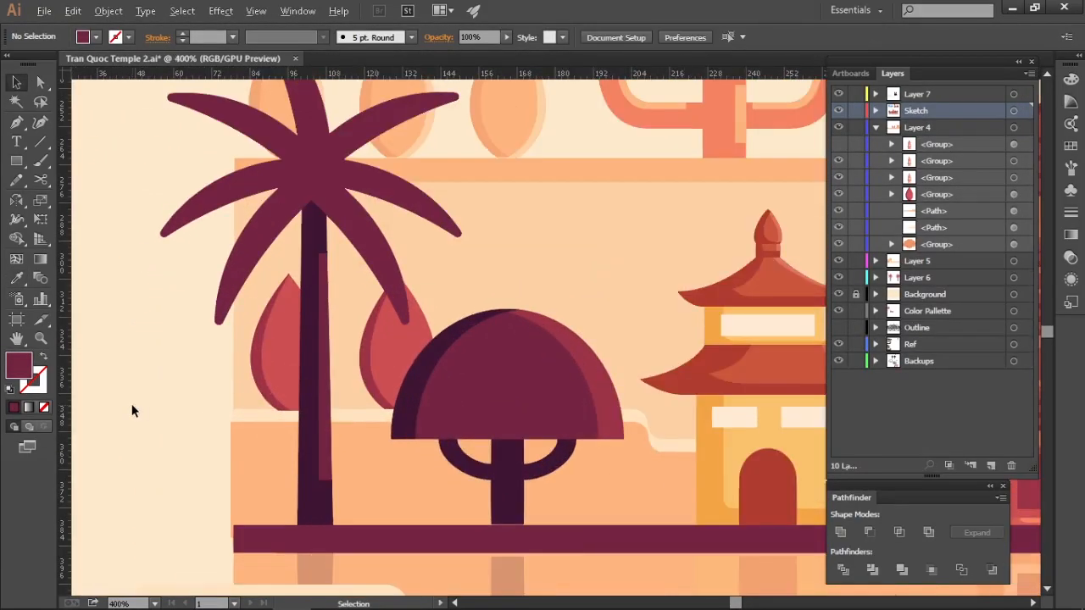
{"action": "scroll", "coordinate": [511, 476], "scroll_direction": "up", "scroll_amount": 2}
{"action": "double_click", "coordinate": [481, 497]}
{"action": "left_click", "coordinate": [481, 499]}
{"action": "key", "text": "i"}
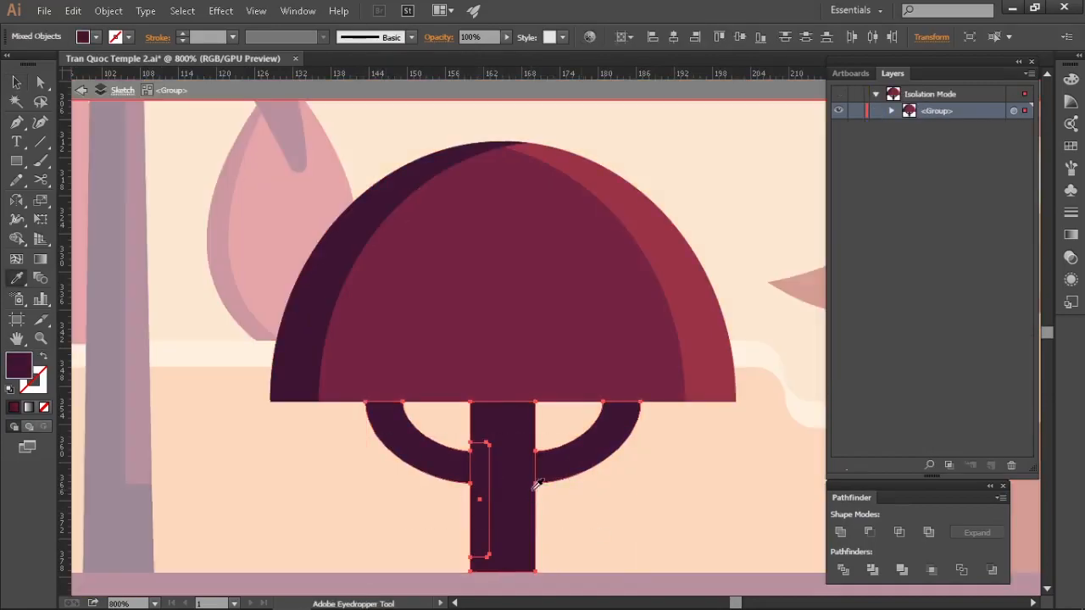
{"action": "key", "text": "v"}
{"action": "left_click", "coordinate": [526, 499]}
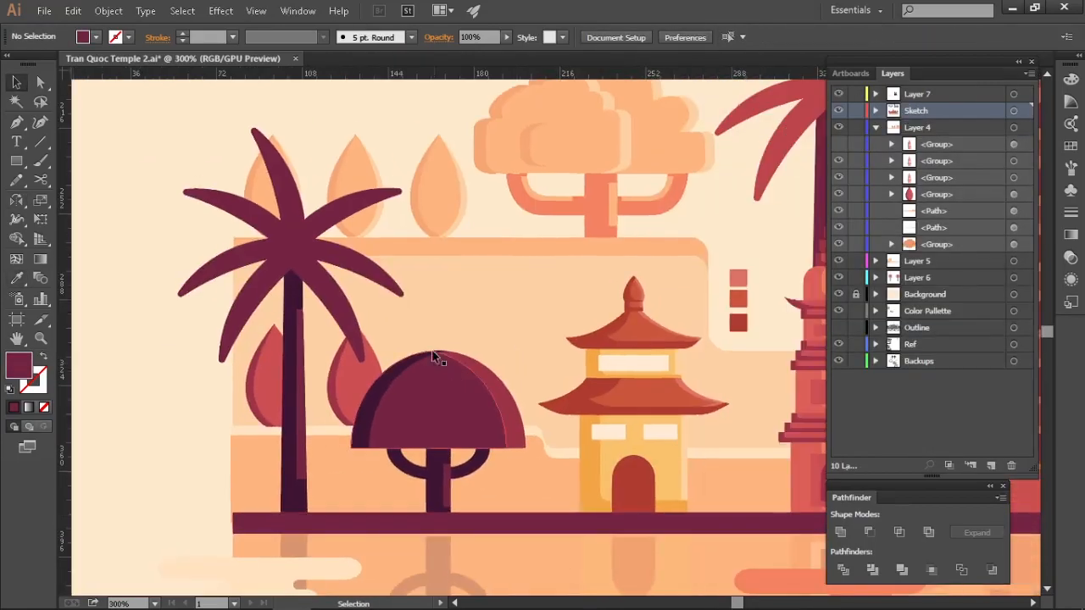
Isolate the round tree's group and place a slightly offset copy of its curved branch shape over the branch
{"action": "scroll", "coordinate": [436, 367], "scroll_direction": "up", "scroll_amount": 2}
{"action": "double_click", "coordinate": [450, 480]}
{"action": "left_click", "coordinate": [449, 480]}
{"action": "scroll", "coordinate": [449, 481], "scroll_direction": "up", "scroll_amount": 2}
{"action": "left_click_drag", "start_coordinate": [508, 440], "coordinate": [509, 459]}
{"action": "key", "text": "Delete"}
{"action": "left_click_drag", "start_coordinate": [539, 415], "coordinate": [539, 443]}
{"action": "left_click_drag", "start_coordinate": [664, 435], "coordinate": [687, 436]}
Adjust the two end anchor points of the branch copy and position it over the round tree's branch
{"action": "key", "text": "a"}
{"action": "left_click", "coordinate": [686, 354]}
{"action": "left_click", "coordinate": [603, 354], "text": "shift"}
{"action": "left_click_drag", "start_coordinate": [602, 356], "coordinate": [594, 326]}
{"action": "key", "text": "v"}
{"action": "left_click_drag", "start_coordinate": [686, 421], "coordinate": [704, 427]}
{"action": "left_click_drag", "start_coordinate": [661, 472], "coordinate": [668, 460]}
{"action": "left_click_drag", "start_coordinate": [670, 462], "coordinate": [602, 415]}
Split the overlapping branch shapes with Shape Builder and delete the excess piece outside the branch
{"action": "key", "text": "shift+m"}
{"action": "left_click", "coordinate": [675, 393]}
{"action": "key", "text": "v"}
{"action": "left_click", "coordinate": [674, 393]}
{"action": "key", "text": "Delete"}
Fill the branch highlight with purple sampled from the round tree and delete the piece on the opposite side of the trunk
{"action": "left_click", "coordinate": [565, 384]}
{"action": "key", "text": "i"}
{"action": "left_click", "coordinate": [440, 484]}
{"action": "key", "text": "v"}
{"action": "left_click", "coordinate": [678, 424]}
{"action": "left_click", "coordinate": [277, 397]}
{"action": "key", "text": "Delete"}
Copy the highlighted branch to the other side of the round tree's trunk and reflect it to match
{"action": "left_click_drag", "start_coordinate": [543, 365], "coordinate": [632, 449]}
{"action": "left_click_drag", "start_coordinate": [617, 389], "coordinate": [276, 389]}
{"action": "key", "text": "p"}
{"action": "key", "text": "o"}
{"action": "left_click_drag", "start_coordinate": [147, 390], "coordinate": [470, 460]}
{"action": "key", "text": "v"}
{"action": "scroll", "coordinate": [505, 451], "scroll_direction": "down", "scroll_amount": 4}
{"action": "double_click", "coordinate": [587, 473]}
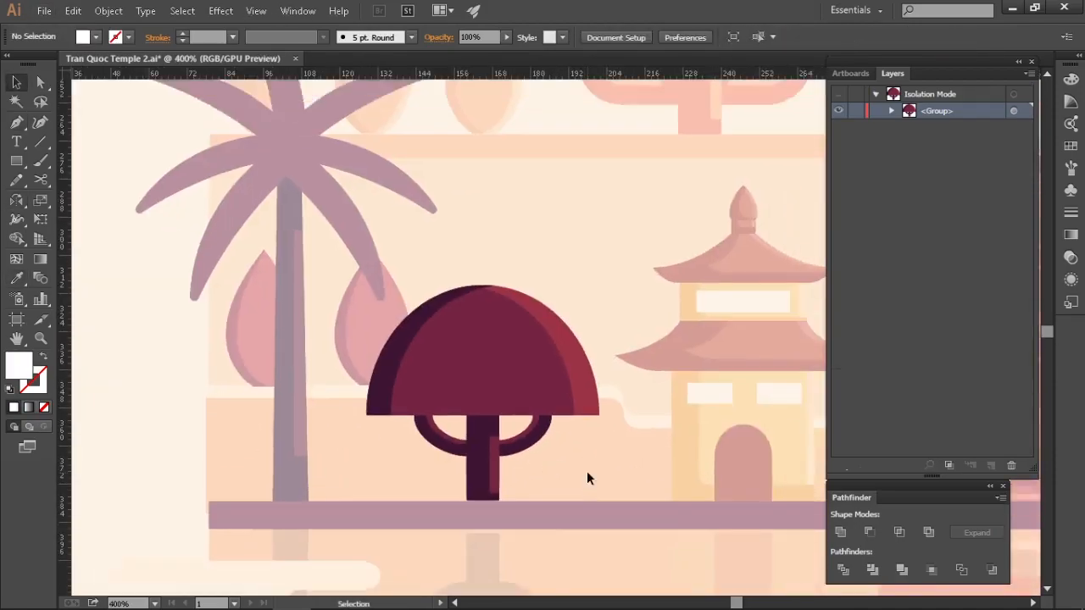
Inside the front palm group, place a duplicate of the fronds slightly offset down and left over the originals
{"action": "scroll", "coordinate": [447, 466], "scroll_direction": "down", "scroll_amount": 2}
{"action": "scroll", "coordinate": [422, 393], "scroll_direction": "up", "scroll_amount": 2}
{"action": "left_click_drag", "start_coordinate": [392, 378], "coordinate": [368, 428]}
{"action": "left_click", "coordinate": [453, 315]}
{"action": "double_click", "coordinate": [371, 381]}
{"action": "left_click_drag", "start_coordinate": [342, 244], "coordinate": [364, 271]}
{"action": "left_click", "coordinate": [441, 167]}
{"action": "scroll", "coordinate": [378, 246], "scroll_direction": "up", "scroll_amount": 1}
{"action": "left_click_drag", "start_coordinate": [484, 335], "coordinate": [599, 310]}
{"action": "left_click_drag", "start_coordinate": [402, 286], "coordinate": [388, 299]}
{"action": "left_click", "coordinate": [401, 231], "text": "shift"}
{"action": "left_click_drag", "start_coordinate": [434, 145], "coordinate": [419, 214]}
Try to split the overlapping fronds with Shape Builder inside the nested crown group
{"action": "key", "text": "shift+m"}
{"action": "key", "text": "v"}
{"action": "left_click", "coordinate": [423, 196]}
{"action": "double_click", "coordinate": [364, 247]}
{"action": "left_click", "coordinate": [44, 408]}
{"action": "key", "text": "ctrl+a"}
{"action": "key", "text": "shift+m"}
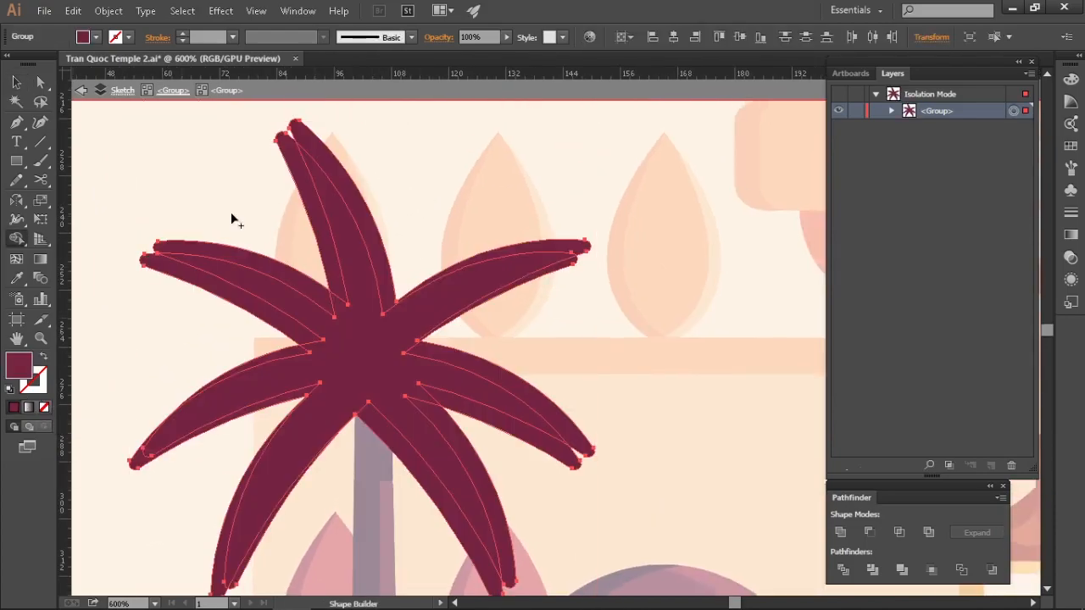
{"action": "key", "text": "v"}
{"action": "left_click", "coordinate": [136, 310]}
{"action": "left_click", "coordinate": [44, 407]}
{"action": "key", "text": "ctrl+a"}
{"action": "left_click", "coordinate": [97, 381]}
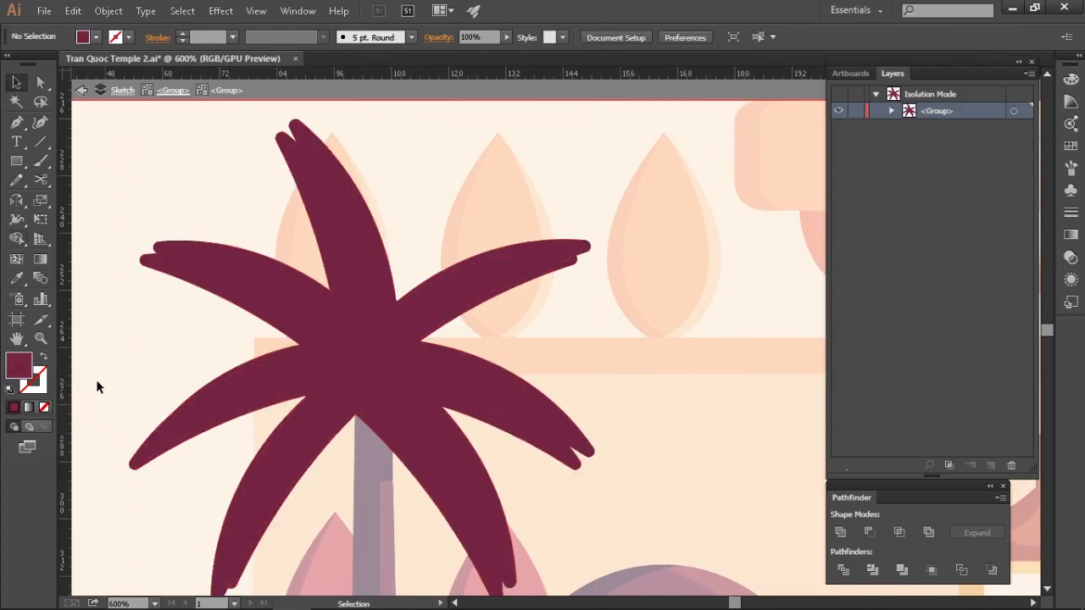
{"action": "left_click", "coordinate": [321, 236]}
{"action": "key", "text": "Escape"}
{"action": "key", "text": "Escape"}
{"action": "double_click", "coordinate": [329, 246]}
{"action": "left_click_drag", "start_coordinate": [329, 246], "coordinate": [346, 236]}
{"action": "key", "text": "ctrl+z"}
{"action": "double_click", "coordinate": [346, 233]}
{"action": "key", "text": "Escape"}
{"action": "left_click", "coordinate": [327, 250]}
{"action": "key", "text": "ctrl+shift+a"}
{"action": "left_click_drag", "start_coordinate": [219, 115], "coordinate": [410, 172]}
{"action": "key", "text": "m"}
{"action": "left_click_drag", "start_coordinate": [204, 130], "coordinate": [402, 201]}
{"action": "key", "text": "ctrl+z"}
Select everything in the front palm group and split the overlapping frond shapes with Shape Builder
{"action": "key", "text": "shift+m"}
{"action": "key", "text": "ctrl+a"}
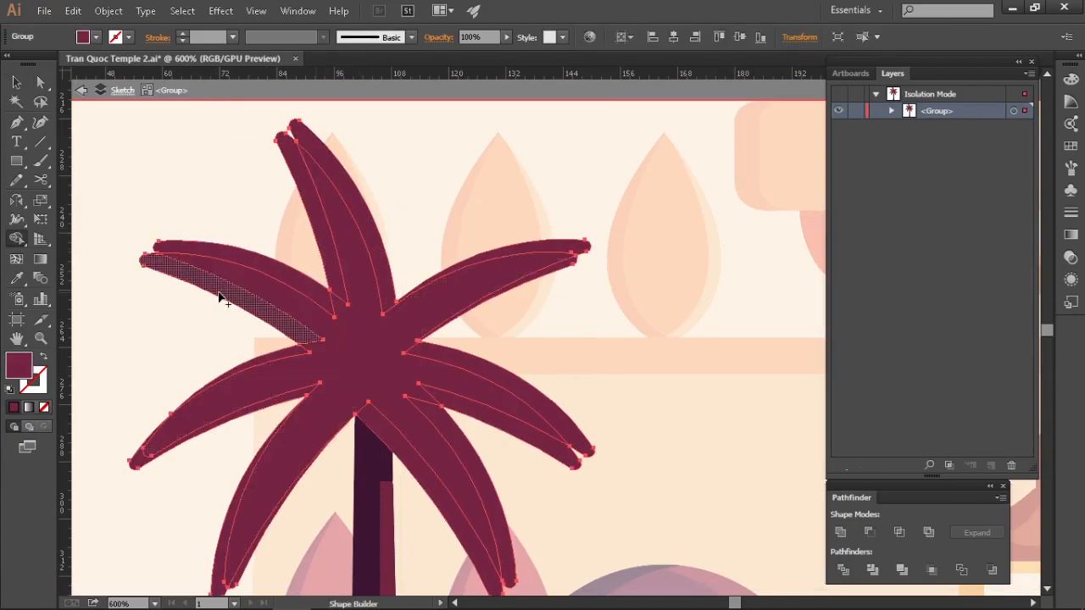
{"action": "scroll", "coordinate": [585, 370], "scroll_direction": "down", "scroll_amount": 1}
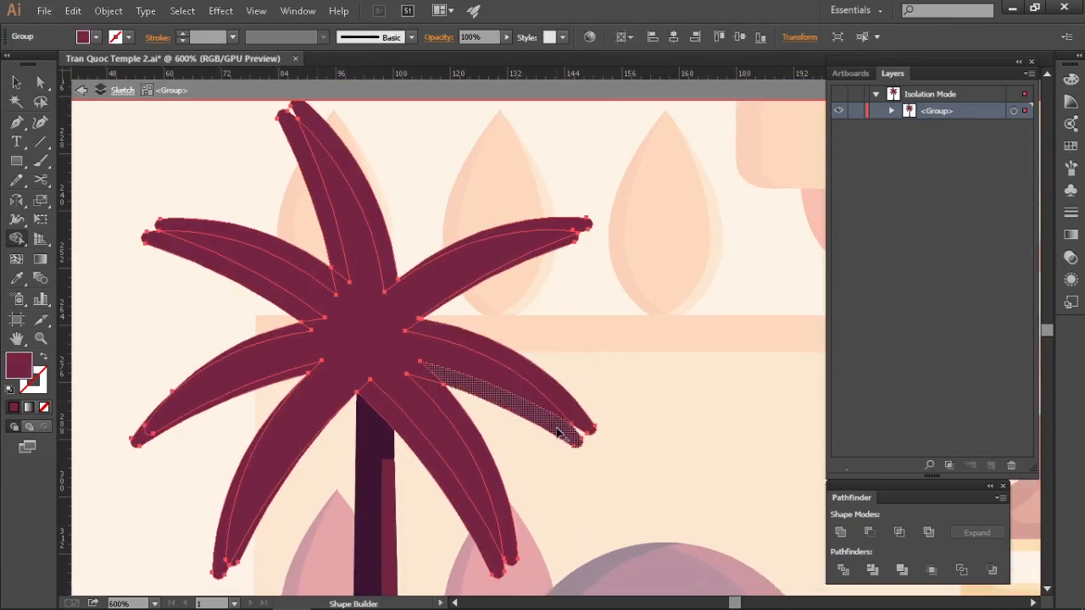
{"action": "left_click_drag", "start_coordinate": [246, 568], "coordinate": [282, 552]}
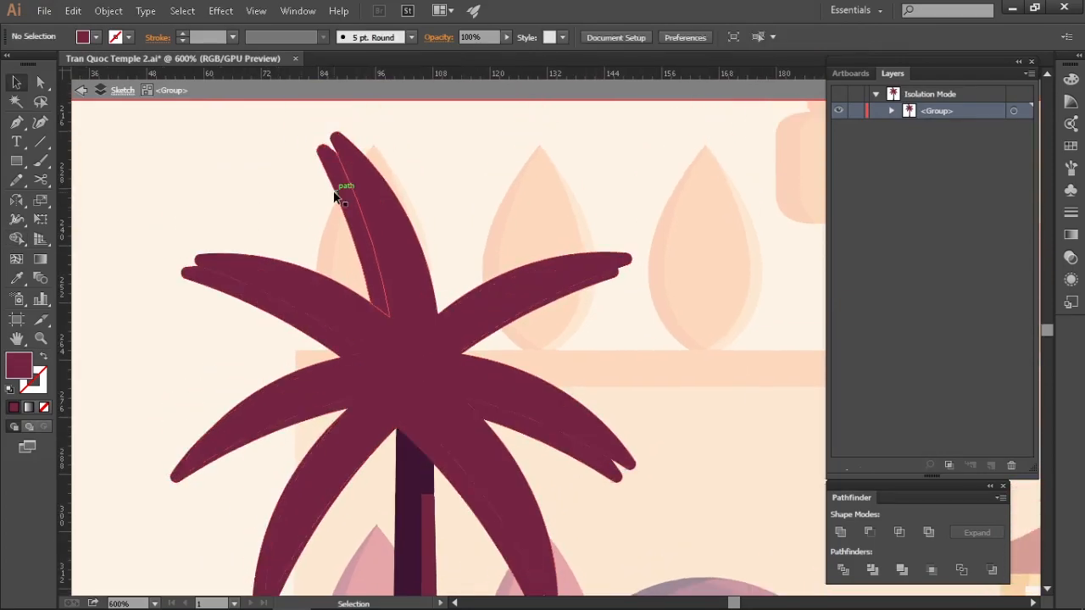
Delete the offset frond pieces that stick out beyond the palm's original fronds
{"action": "left_click", "coordinate": [337, 192]}
{"action": "key", "text": "v"}
{"action": "left_click_drag", "start_coordinate": [289, 219], "coordinate": [362, 172]}
{"action": "left_click", "coordinate": [362, 172], "text": "shift"}
{"action": "left_click", "coordinate": [230, 290], "text": "shift"}
{"action": "key", "text": "Delete"}
Fill the palm's frond highlight strips with the crimson sampled from the round tree's crown highlight and leave the group
{"action": "left_click", "coordinate": [418, 198]}
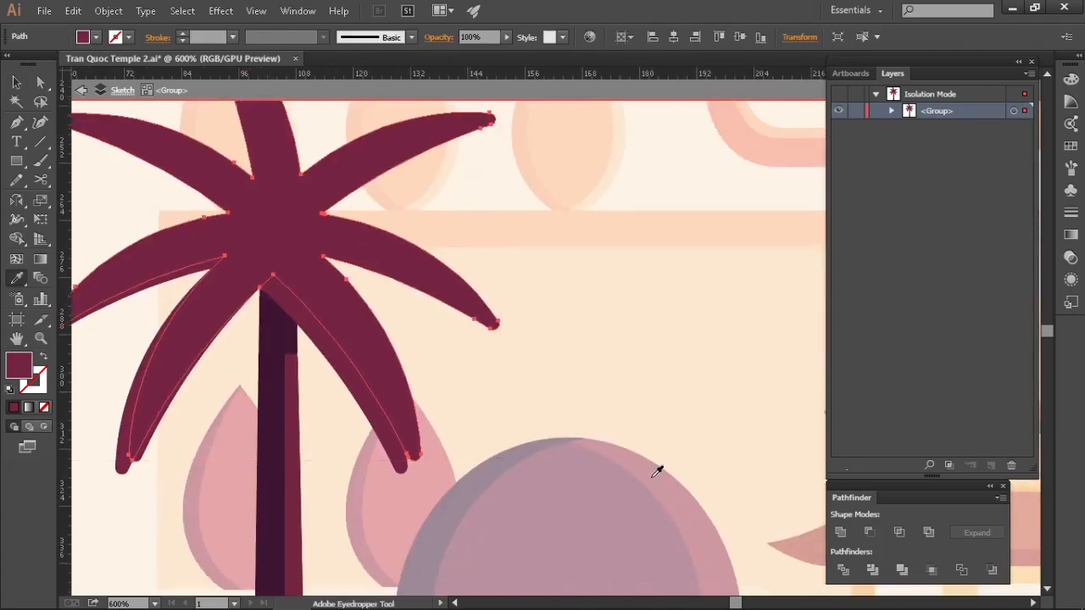
{"action": "left_click_drag", "start_coordinate": [554, 260], "coordinate": [631, 341]}
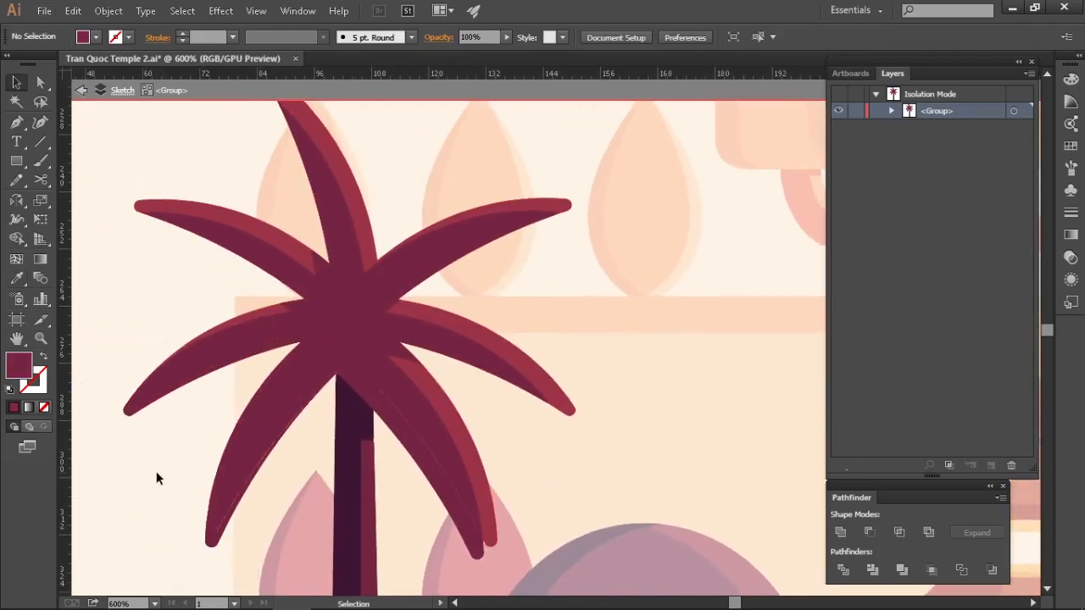
{"action": "double_click", "coordinate": [625, 451]}
{"action": "scroll", "coordinate": [327, 301], "scroll_direction": "down", "scroll_amount": 2}
{"action": "scroll", "coordinate": [190, 405], "scroll_direction": "up", "scroll_amount": 1}
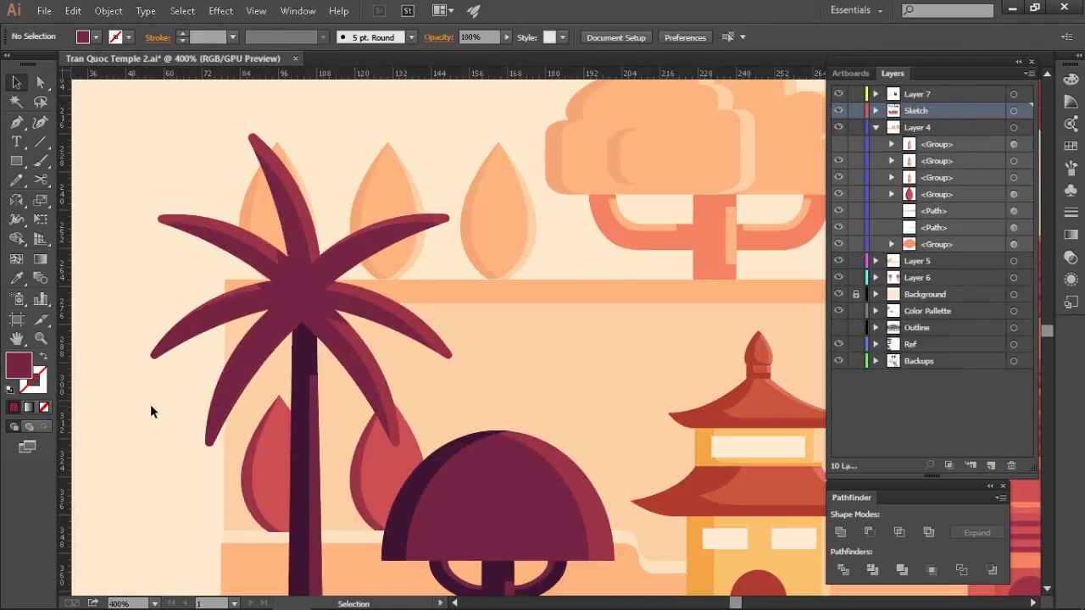
{"action": "scroll", "coordinate": [151, 405], "scroll_direction": "down", "scroll_amount": 3}
{"action": "left_click_drag", "start_coordinate": [415, 514], "coordinate": [358, 460]}
{"action": "scroll", "coordinate": [145, 296], "scroll_direction": "up", "scroll_amount": 2}
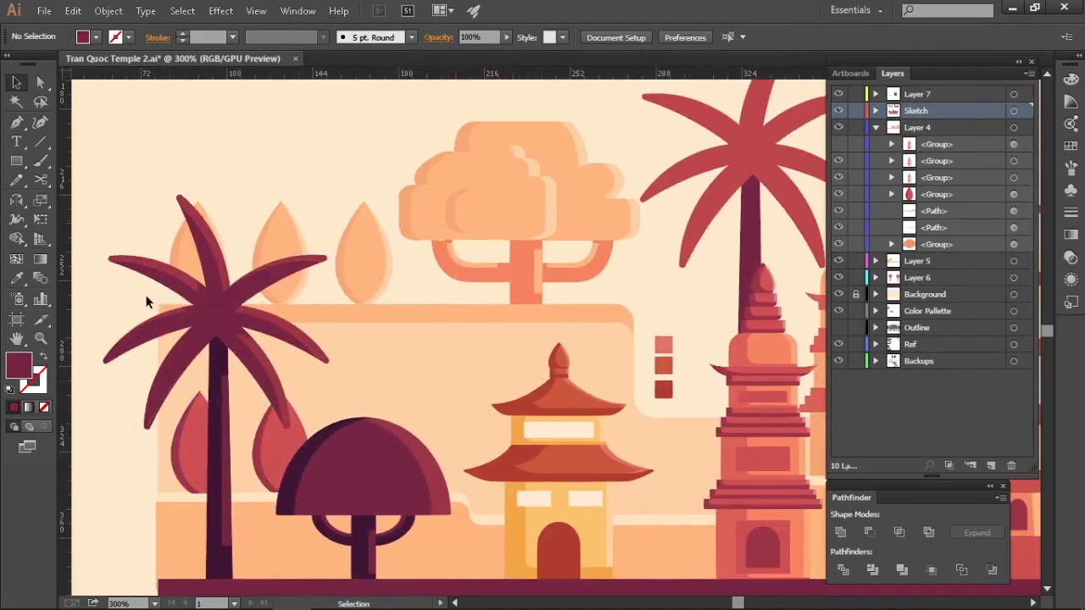
Touch up the front palm's frond highlights with the Pen tool, using sampled crimson
{"action": "scroll", "coordinate": [170, 288], "scroll_direction": "up", "scroll_amount": 2}
{"action": "double_click", "coordinate": [245, 307]}
{"action": "scroll", "coordinate": [193, 245], "scroll_direction": "up", "scroll_amount": 1}
{"action": "double_click", "coordinate": [210, 284]}
{"action": "left_click", "coordinate": [169, 93]}
{"action": "scroll", "coordinate": [528, 273], "scroll_direction": "down", "scroll_amount": 2}
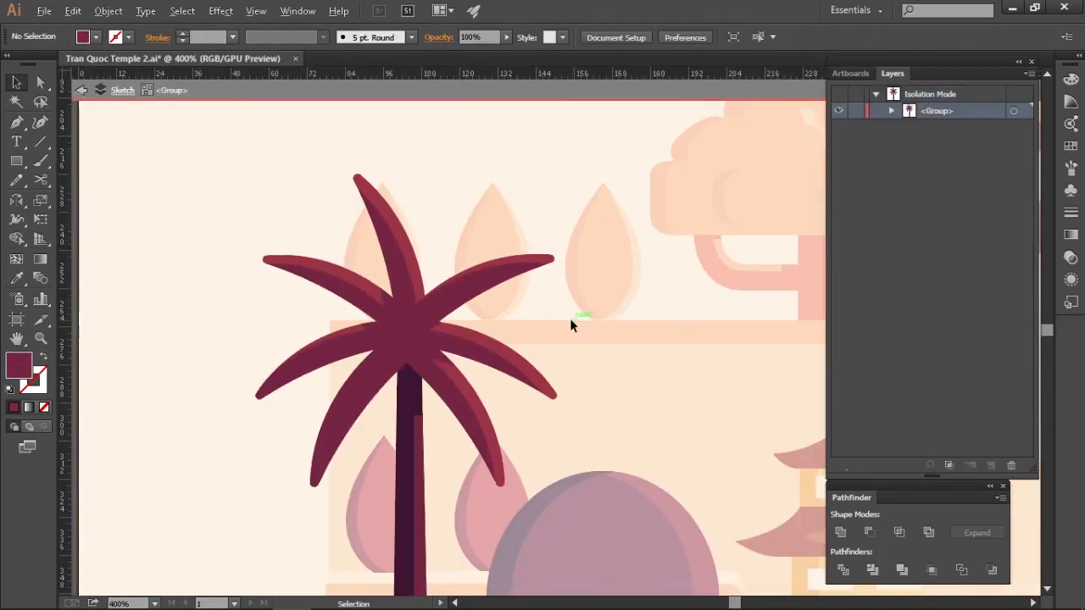
{"action": "scroll", "coordinate": [367, 296], "scroll_direction": "up", "scroll_amount": 3}
{"action": "left_click_drag", "start_coordinate": [367, 296], "coordinate": [325, 293]}
{"action": "key", "text": "i"}
{"action": "left_click", "coordinate": [327, 273]}
{"action": "left_click", "coordinate": [16, 123]}
{"action": "left_click", "coordinate": [381, 328]}
{"action": "left_click", "coordinate": [414, 354]}
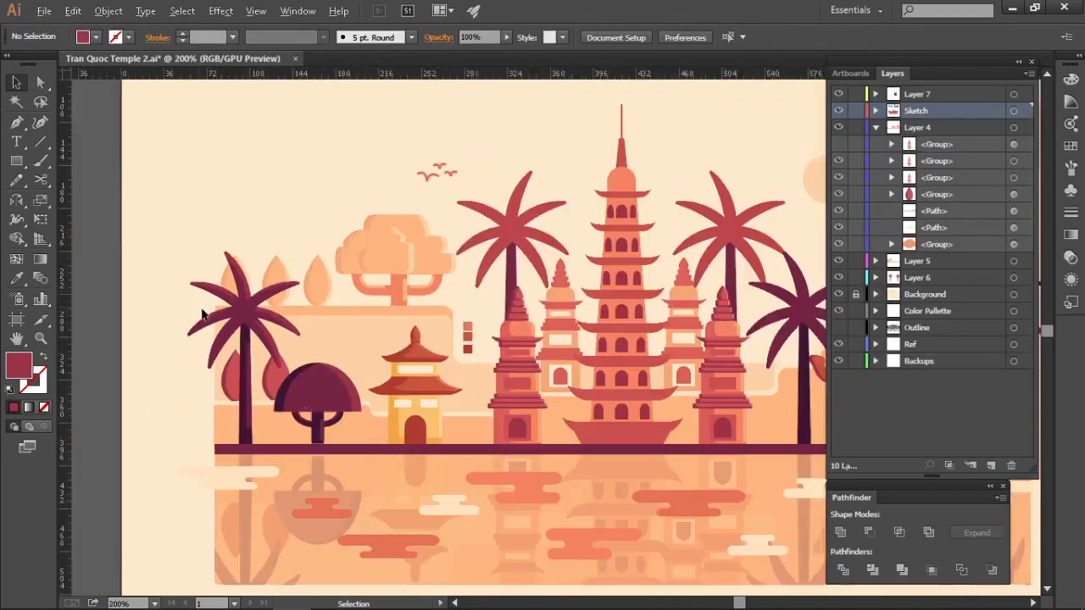
Save the illustration
{"action": "left_click_drag", "start_coordinate": [412, 501], "coordinate": [339, 473]}
{"action": "key", "text": "ctrl+s"}
{"action": "left_click", "coordinate": [331, 596]}
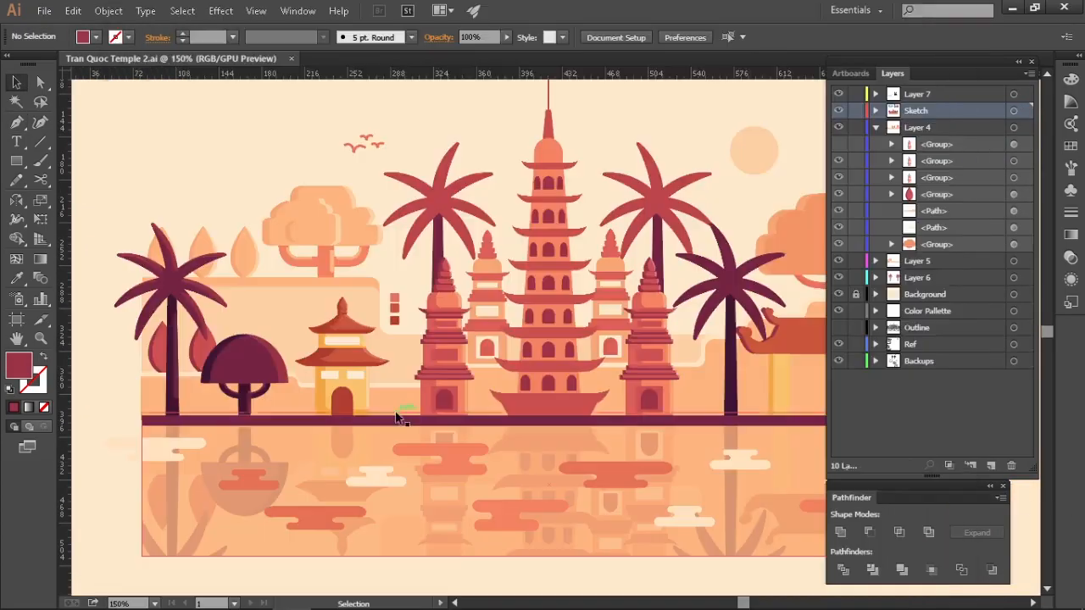
Replace the plain dark palm beside the wide-roofed temple with a copy of the highlighted palm
{"action": "left_click_drag", "start_coordinate": [252, 195], "coordinate": [240, 182]}
{"action": "left_click", "coordinate": [718, 340]}
{"action": "left_click_drag", "start_coordinate": [717, 341], "coordinate": [687, 357]}
{"action": "left_click", "coordinate": [174, 269]}
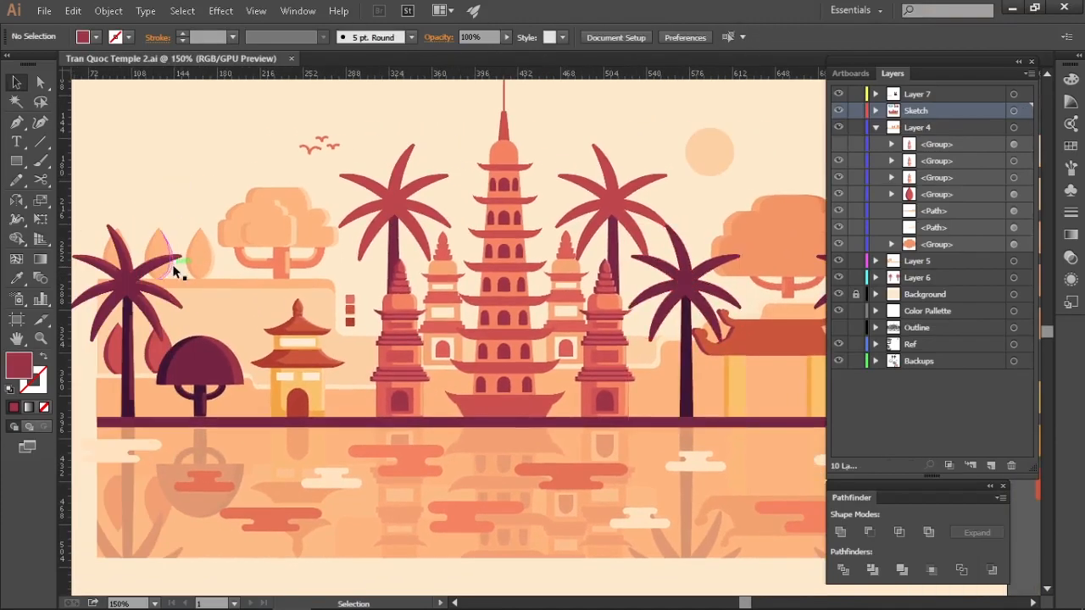
{"action": "left_click_drag", "start_coordinate": [127, 290], "coordinate": [685, 315]}
{"action": "left_click_drag", "start_coordinate": [652, 297], "coordinate": [489, 296]}
{"action": "scroll", "coordinate": [761, 245], "scroll_direction": "up", "scroll_amount": 2}
Group the highlighted palm and place a copy over the palm at the scene's far right edge
{"action": "left_click_drag", "start_coordinate": [761, 245], "coordinate": [725, 234]}
{"action": "left_click_drag", "start_coordinate": [255, 322], "coordinate": [236, 169]}
{"action": "key", "text": "ctrl+g"}
{"action": "left_click_drag", "start_coordinate": [220, 276], "coordinate": [590, 276]}
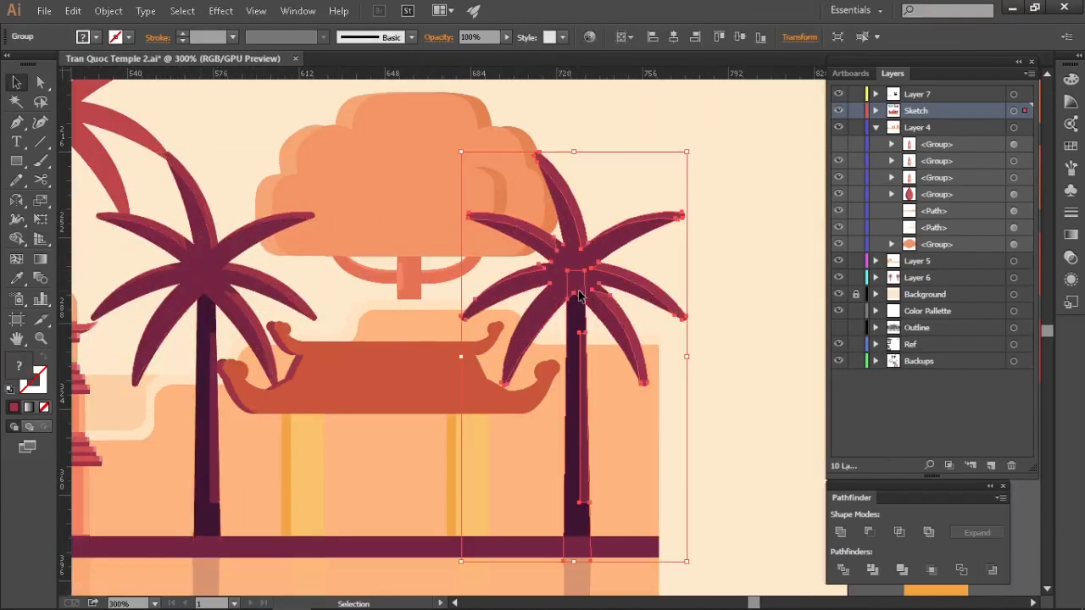
{"action": "key", "text": "ctrl+shift+a"}
{"action": "key", "text": "backslash"}
{"action": "key", "text": "v"}
{"action": "scroll", "coordinate": [735, 277], "scroll_direction": "down", "scroll_amount": 2}
{"action": "scroll", "coordinate": [734, 288], "scroll_direction": "up", "scroll_amount": 2}
{"action": "scroll", "coordinate": [688, 311], "scroll_direction": "down", "scroll_amount": 2}
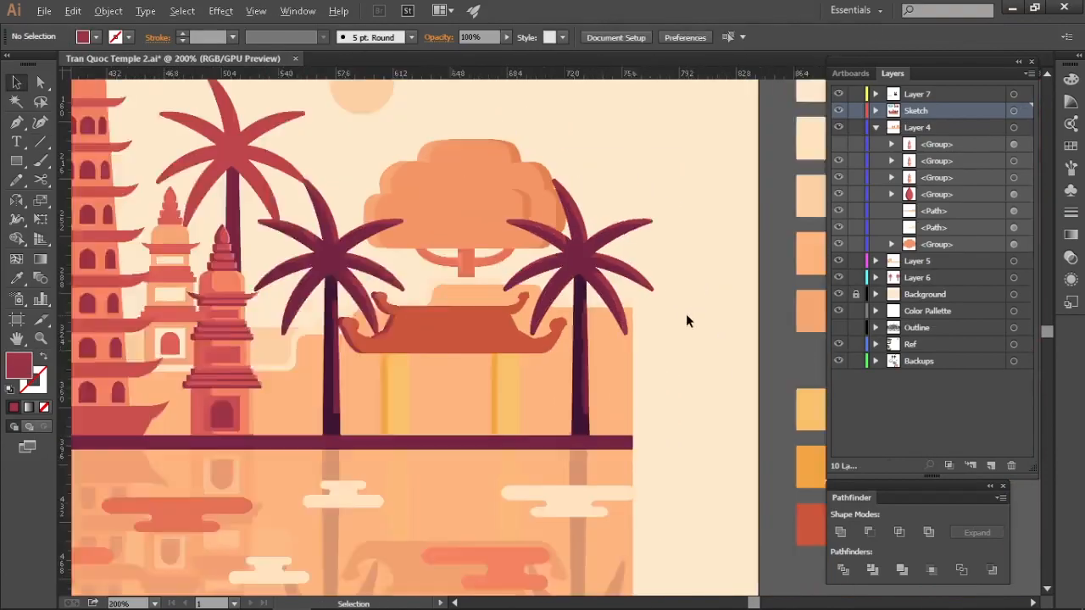
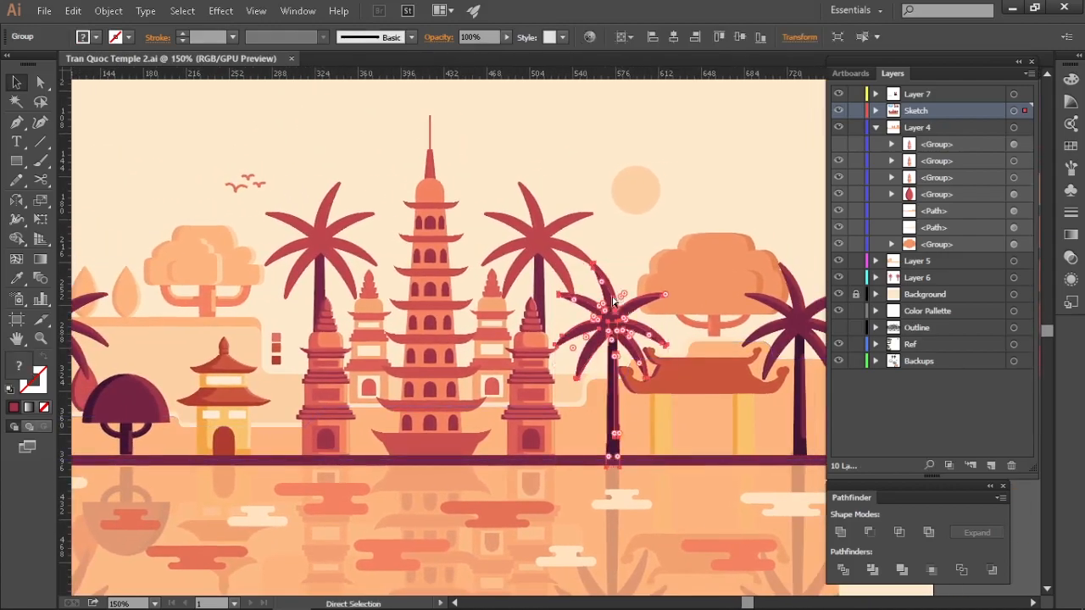
Copy the highlighted palm into Layer 6 and position it in place of the red palm right of the main tower
{"action": "key", "text": "ctrl+c"}
{"action": "left_click", "coordinate": [538, 241]}
{"action": "key", "text": "ctrl+v"}
{"action": "scroll", "coordinate": [551, 217], "scroll_direction": "up", "scroll_amount": 2}
{"action": "left_click_drag", "start_coordinate": [551, 365], "coordinate": [530, 269]}
{"action": "key", "text": "a"}
{"action": "left_click", "coordinate": [562, 209]}
{"action": "left_click_drag", "start_coordinate": [413, 237], "coordinate": [531, 251]}
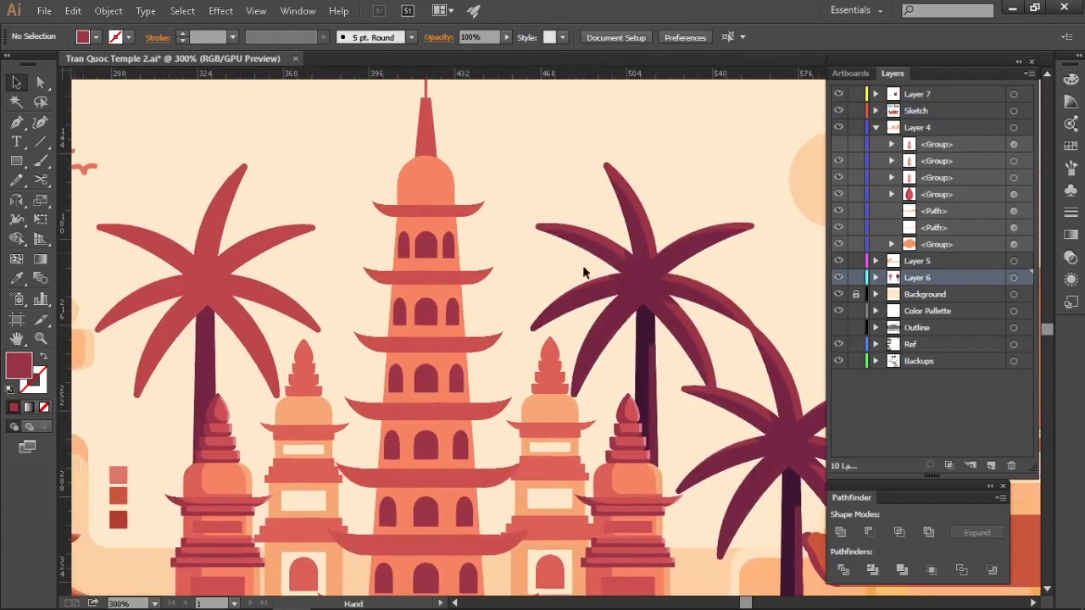
Recolour the pasted palm's fronds and trunk with the red and purple sampled from the red palm left of the tower
{"action": "left_click", "coordinate": [636, 261]}
{"action": "key", "text": "i"}
{"action": "left_click", "coordinate": [159, 290]}
{"action": "key", "text": "a"}
{"action": "left_click", "coordinate": [647, 344]}
{"action": "key", "text": "i"}
{"action": "left_click", "coordinate": [205, 349]}
Fill the trunk highlight of the palm right of the main tower with sampled crimson
{"action": "left_click_drag", "start_coordinate": [653, 167], "coordinate": [628, 142]}
{"action": "key", "text": "a"}
{"action": "left_click", "coordinate": [632, 362]}
{"action": "scroll", "coordinate": [641, 376], "scroll_direction": "down", "scroll_amount": 3}
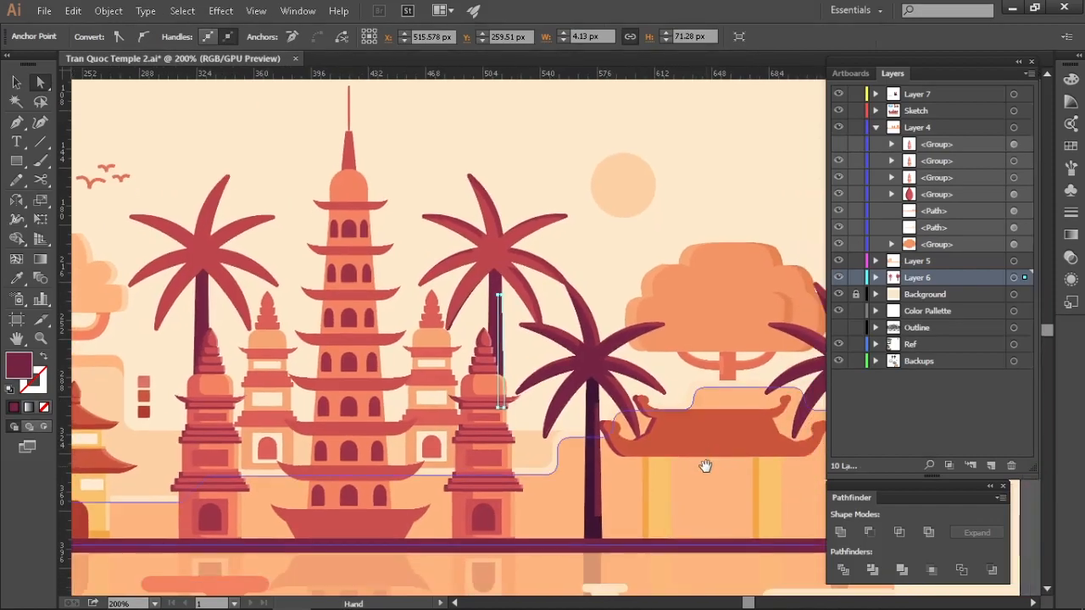
{"action": "left_click_drag", "start_coordinate": [705, 466], "coordinate": [685, 463]}
{"action": "key", "text": "i"}
{"action": "scroll", "coordinate": [640, 442], "scroll_direction": "down", "scroll_amount": 1}
{"action": "left_click_drag", "start_coordinate": [681, 399], "coordinate": [341, 361]}
{"action": "left_click", "coordinate": [700, 383]}
Remove the dark sliver along the inner edge of the lower-left frond on the palm right of the tower
{"action": "scroll", "coordinate": [169, 320], "scroll_direction": "up", "scroll_amount": 3}
{"action": "left_click_drag", "start_coordinate": [251, 298], "coordinate": [378, 329]}
{"action": "key", "text": "a"}
{"action": "scroll", "coordinate": [377, 329], "scroll_direction": "up", "scroll_amount": 4}
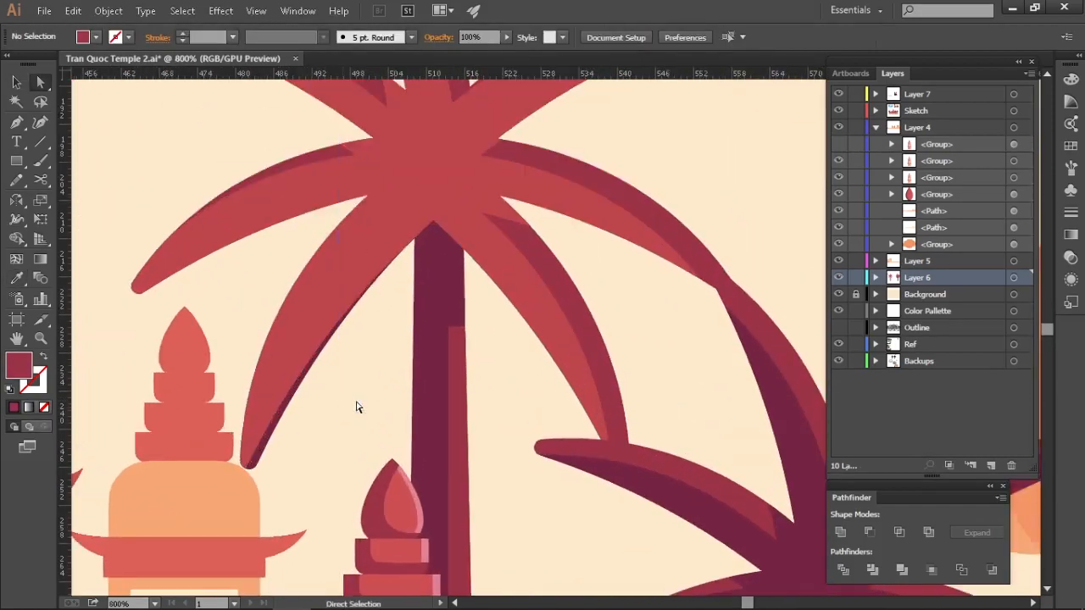
{"action": "left_click", "coordinate": [323, 396]}
{"action": "key", "text": "v"}
{"action": "scroll", "coordinate": [351, 399], "scroll_direction": "down", "scroll_amount": 3}
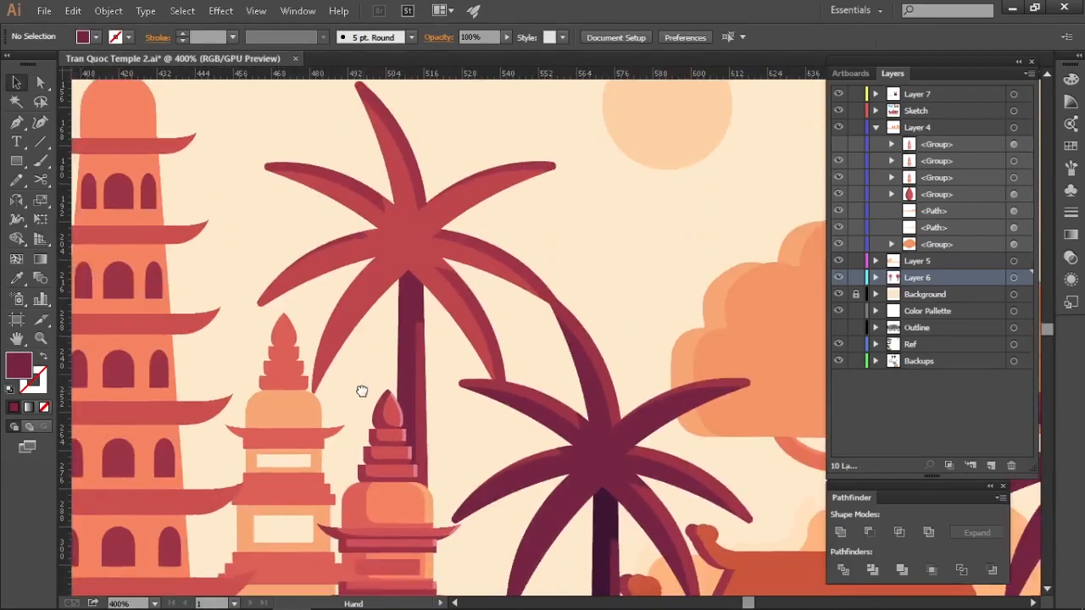
Recolour the frond highlights of the red palm right of the main tower with the coral swatch from the palette
{"action": "scroll", "coordinate": [549, 367], "scroll_direction": "up", "scroll_amount": 5}
{"action": "scroll", "coordinate": [546, 460], "scroll_direction": "down", "scroll_amount": 4}
{"action": "key", "text": "a"}
{"action": "scroll", "coordinate": [449, 327], "scroll_direction": "up", "scroll_amount": 1}
{"action": "left_click", "coordinate": [484, 414]}
{"action": "key", "text": "v"}
{"action": "left_click_drag", "start_coordinate": [484, 414], "coordinate": [496, 412]}
{"action": "key", "text": "ctrl+z"}
{"action": "scroll", "coordinate": [542, 381], "scroll_direction": "down", "scroll_amount": 2}
{"action": "left_click_drag", "start_coordinate": [618, 362], "coordinate": [337, 309]}
{"action": "scroll", "coordinate": [554, 314], "scroll_direction": "down", "scroll_amount": 2}
{"action": "key", "text": "i"}
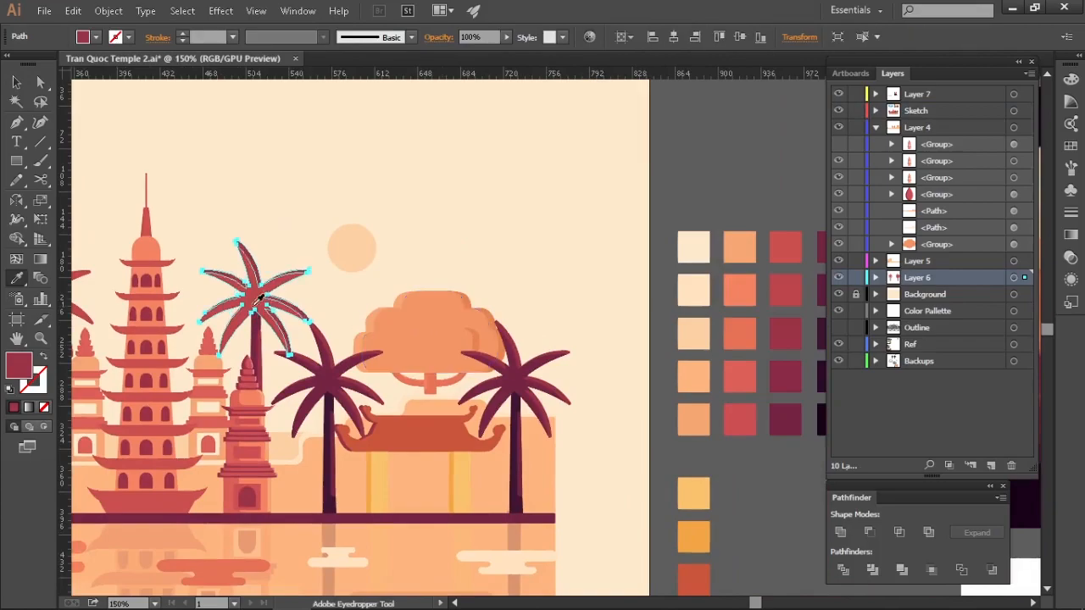
{"action": "left_click", "coordinate": [788, 290]}
{"action": "left_click_drag", "start_coordinate": [789, 289], "coordinate": [684, 282]}
{"action": "scroll", "coordinate": [547, 349], "scroll_direction": "up", "scroll_amount": 3}
{"action": "scroll", "coordinate": [548, 349], "scroll_direction": "down", "scroll_amount": 2}
{"action": "left_click_drag", "start_coordinate": [763, 390], "coordinate": [295, 323]}
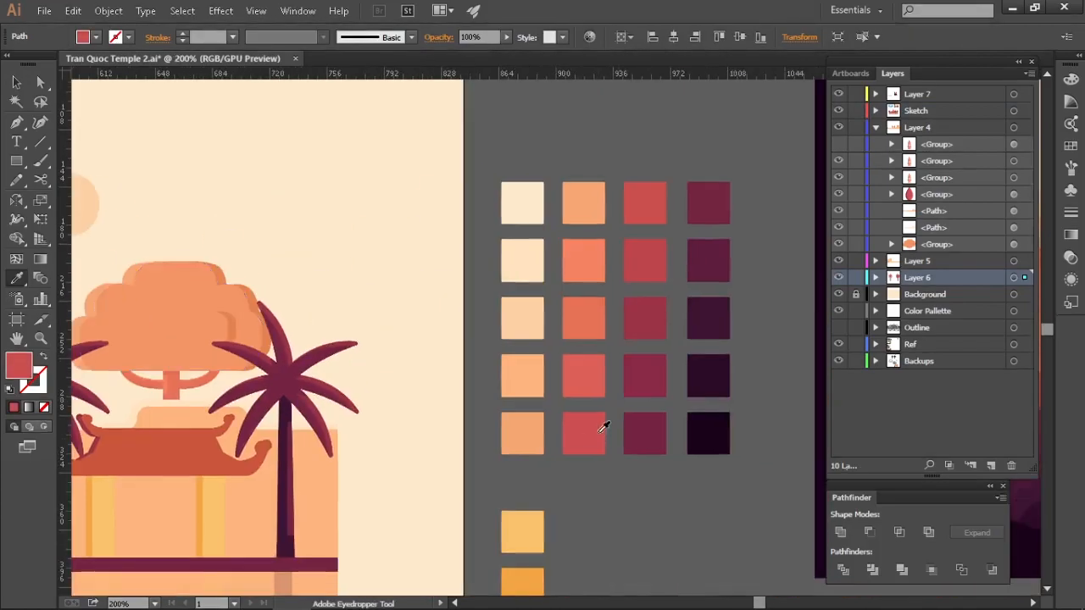
{"action": "left_click", "coordinate": [596, 388]}
{"action": "key", "text": "v"}
{"action": "left_click_drag", "start_coordinate": [128, 219], "coordinate": [421, 227]}
{"action": "scroll", "coordinate": [483, 193], "scroll_direction": "up", "scroll_amount": 2}
{"action": "left_click", "coordinate": [483, 194]}
Move the three loose red swatches off the artwork into the Color Pallette layer and place them beside the orange swatches
{"action": "left_click_drag", "start_coordinate": [483, 193], "coordinate": [626, 190]}
{"action": "scroll", "coordinate": [275, 266], "scroll_direction": "down", "scroll_amount": 1}
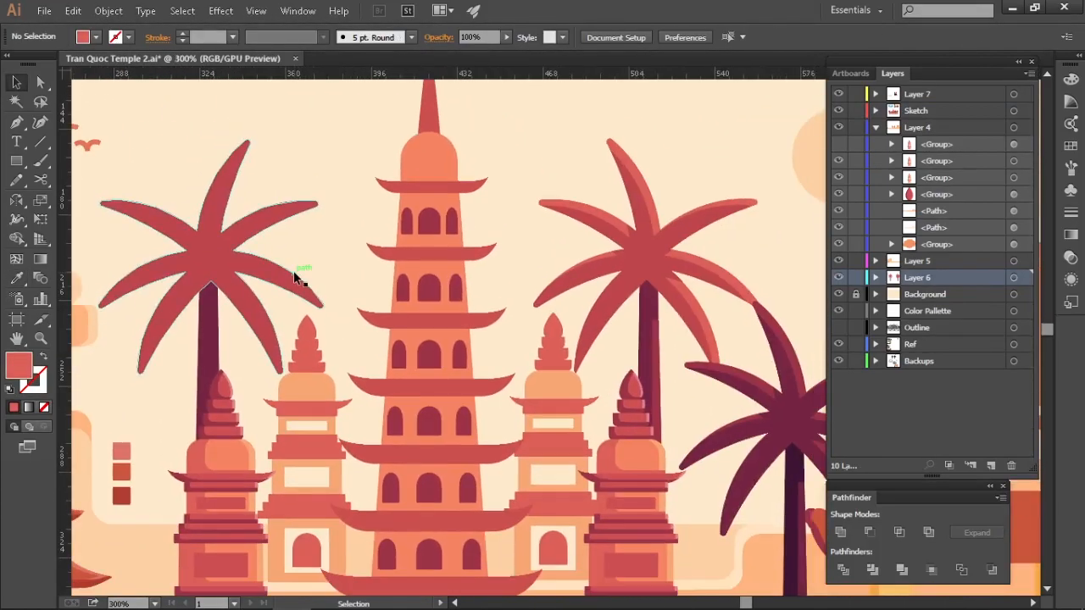
{"action": "left_click_drag", "start_coordinate": [292, 249], "coordinate": [340, 235]}
{"action": "left_click", "coordinate": [170, 441]}
{"action": "key", "text": "ctrl+x"}
{"action": "scroll", "coordinate": [218, 444], "scroll_direction": "down", "scroll_amount": 2}
{"action": "left_click_drag", "start_coordinate": [551, 424], "coordinate": [253, 367]}
{"action": "left_click", "coordinate": [927, 311]}
{"action": "key", "text": "ctrl+v"}
{"action": "left_click_drag", "start_coordinate": [559, 348], "coordinate": [587, 378]}
{"action": "left_click_drag", "start_coordinate": [641, 512], "coordinate": [642, 512]}
{"action": "left_click", "coordinate": [619, 500]}
{"action": "left_click_drag", "start_coordinate": [599, 489], "coordinate": [550, 414]}
{"action": "left_click_drag", "start_coordinate": [255, 373], "coordinate": [589, 423]}
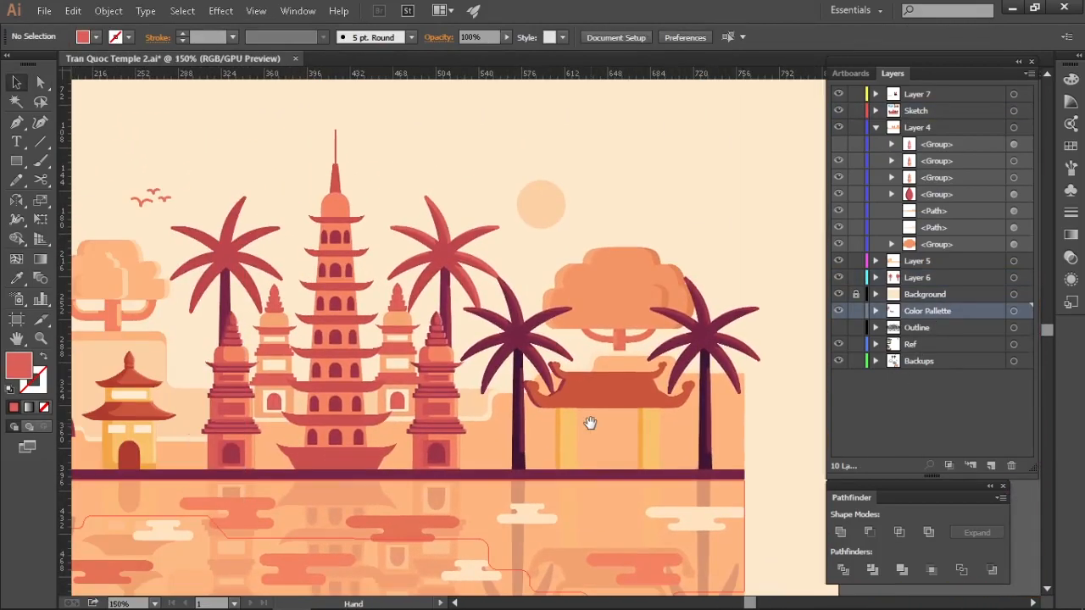
{"action": "key", "text": "ctrl+minus"}
{"action": "key", "text": "ctrl+minus"}
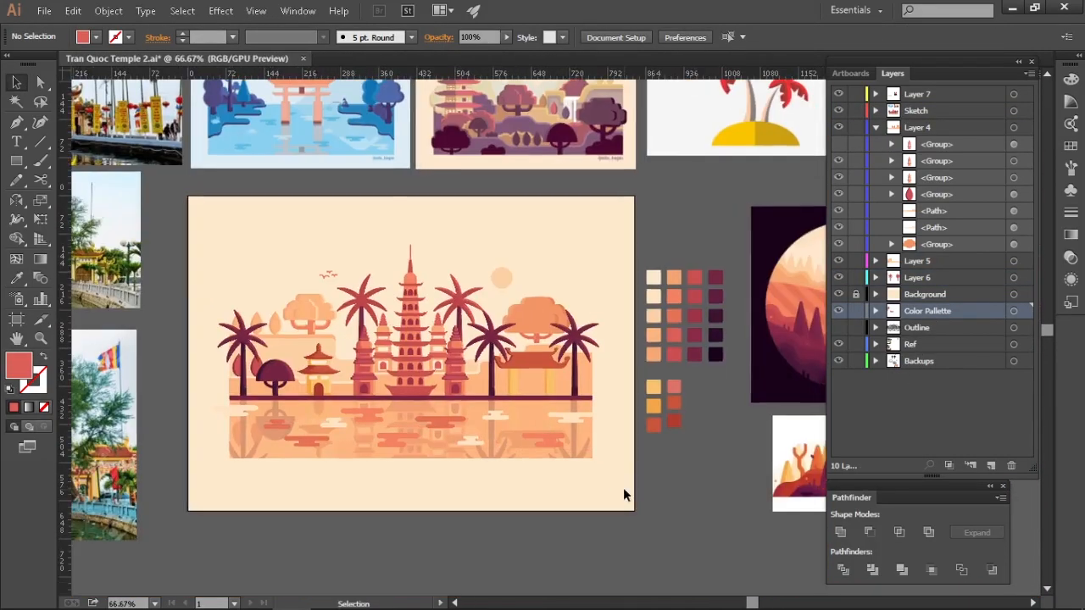
{"action": "left_click_drag", "start_coordinate": [386, 495], "coordinate": [588, 405]}
{"action": "left_click_drag", "start_coordinate": [540, 216], "coordinate": [408, 390]}
{"action": "scroll", "coordinate": [409, 390], "scroll_direction": "up", "scroll_amount": 5}
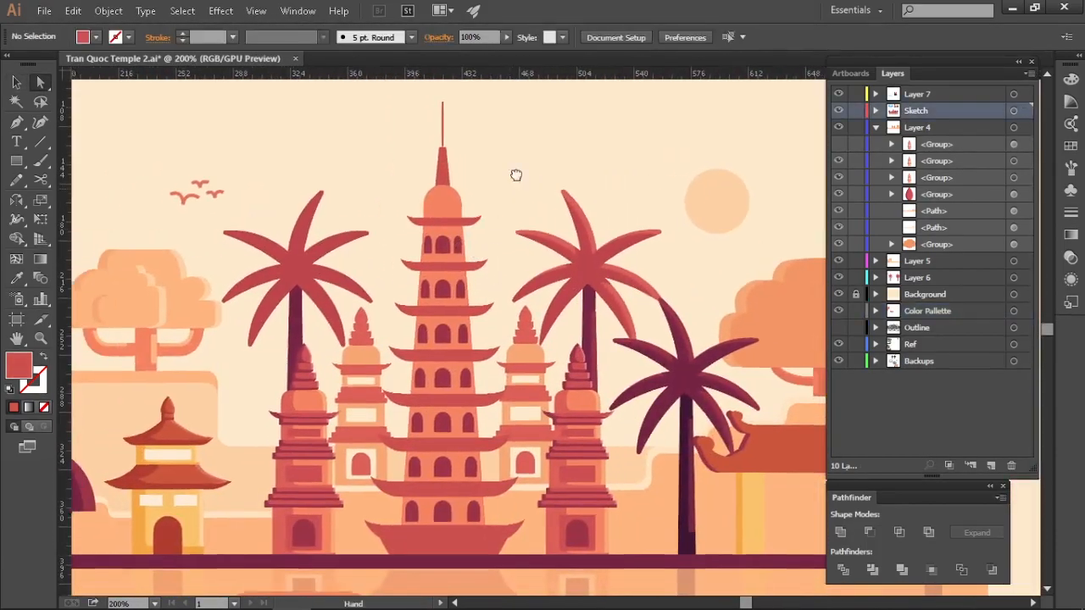
Replace the plain palm left of the main tower with a mirrored copy of the highlighted red palm right of it
{"action": "left_click", "coordinate": [556, 231]}
{"action": "left_click_drag", "start_coordinate": [556, 231], "coordinate": [600, 238]}
{"action": "left_click_drag", "start_coordinate": [637, 259], "coordinate": [201, 260]}
{"action": "left_click_drag", "start_coordinate": [302, 244], "coordinate": [102, 252]}
{"action": "key", "text": "o"}
{"action": "key", "text": "v"}
{"action": "scroll", "coordinate": [290, 248], "scroll_direction": "up", "scroll_amount": 1}
{"action": "left_click_drag", "start_coordinate": [246, 240], "coordinate": [280, 247]}
{"action": "key", "text": "ctrl+shift+a"}
{"action": "scroll", "coordinate": [349, 224], "scroll_direction": "down", "scroll_amount": 2}
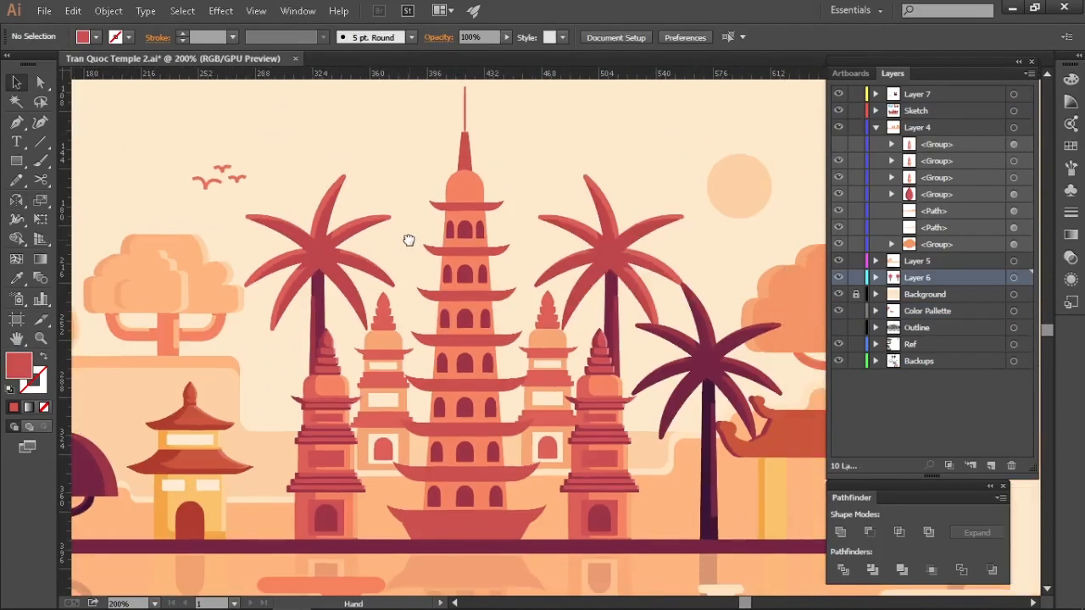
Isolate the palm left of the tower and shift its inner frond shape slightly left over the base fronds
{"action": "left_click_drag", "start_coordinate": [409, 240], "coordinate": [326, 241]}
{"action": "scroll", "coordinate": [326, 241], "scroll_direction": "up", "scroll_amount": 1}
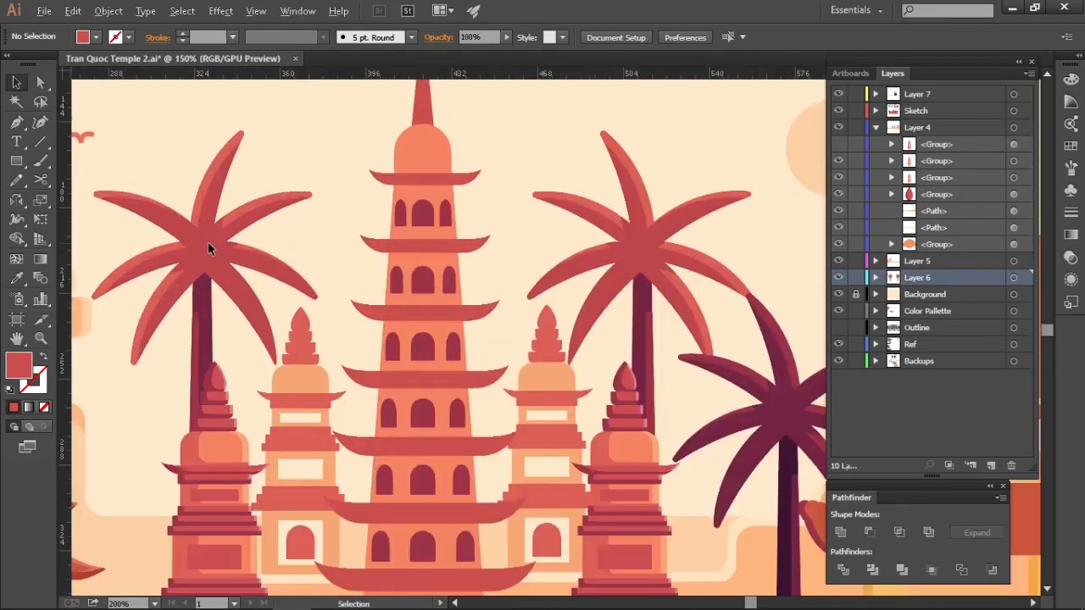
{"action": "scroll", "coordinate": [207, 247], "scroll_direction": "up", "scroll_amount": 1}
{"action": "left_click", "coordinate": [218, 262], "text": "ctrl"}
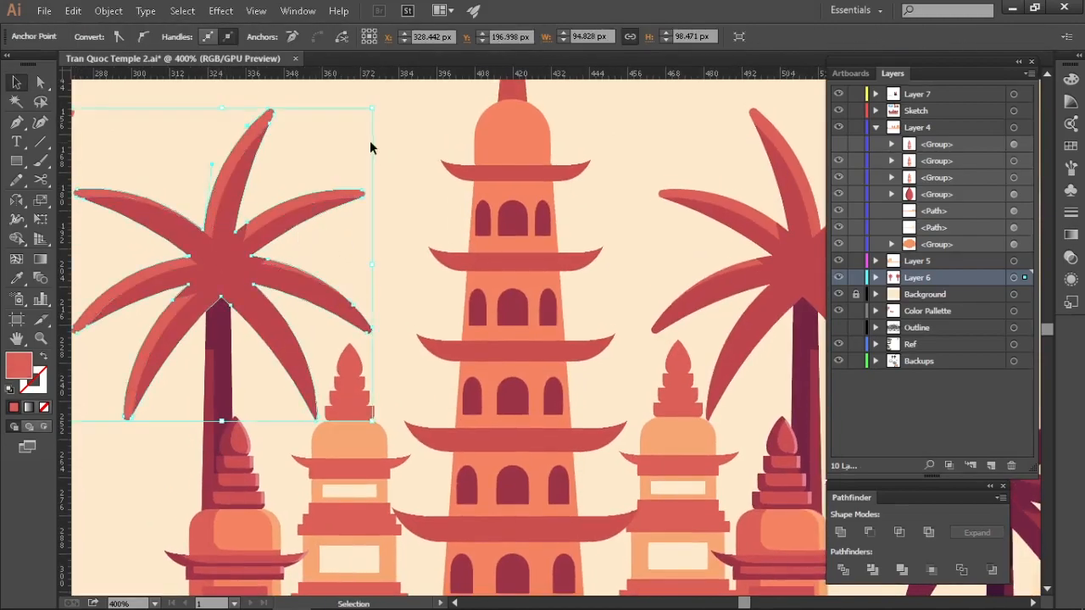
{"action": "left_click", "coordinate": [316, 165]}
{"action": "double_click", "coordinate": [224, 260]}
{"action": "left_click", "coordinate": [229, 260]}
{"action": "left_click_drag", "start_coordinate": [229, 260], "coordinate": [219, 260]}
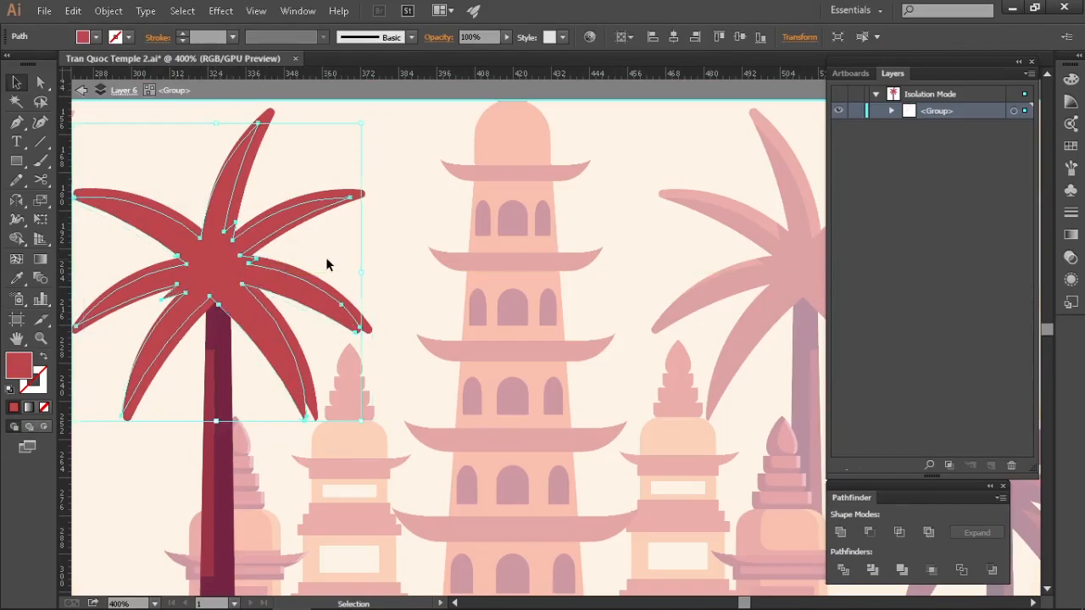
{"action": "left_click", "coordinate": [327, 201]}
{"action": "left_click_drag", "start_coordinate": [383, 200], "coordinate": [327, 208]}
Fill the left palm's fronds with sampled coral and delete the stray leftover piece
{"action": "key", "text": "i"}
{"action": "left_click", "coordinate": [614, 204]}
{"action": "key", "text": "v"}
{"action": "scroll", "coordinate": [245, 268], "scroll_direction": "up", "scroll_amount": 1}
{"action": "left_click_drag", "start_coordinate": [249, 268], "coordinate": [371, 354]}
{"action": "left_click", "coordinate": [370, 355]}
{"action": "key", "text": "Delete"}
{"action": "left_click_drag", "start_coordinate": [430, 321], "coordinate": [412, 325]}
Select both overlapping frond shapes of the left palm and divide them with the Shape Builder
{"action": "mouse_move", "coordinate": [551, 177]}
{"action": "left_mouse_down"}
{"action": "mouse_move", "coordinate": [511, 286]}
{"action": "mouse_move", "coordinate": [399, 203]}
{"action": "left_mouse_up"}
{"action": "left_click", "coordinate": [270, 202], "text": "shift"}
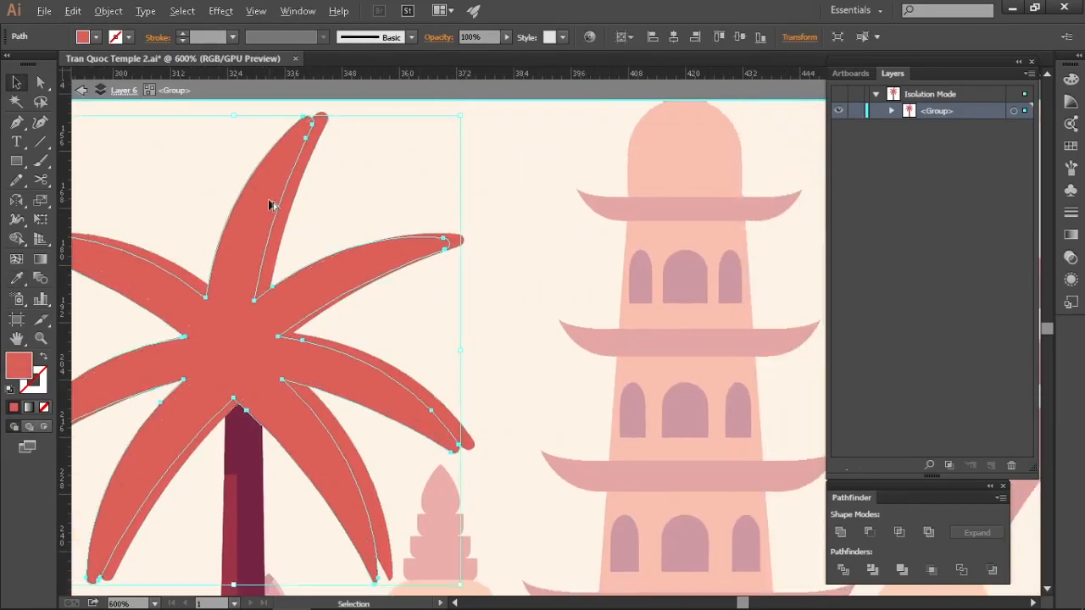
{"action": "scroll", "coordinate": [269, 203], "scroll_direction": "up", "scroll_amount": 1}
{"action": "left_click_drag", "start_coordinate": [269, 205], "coordinate": [278, 235]}
{"action": "key", "text": "shift+m"}
{"action": "left_click_drag", "start_coordinate": [312, 305], "coordinate": [496, 279]}
{"action": "left_click_drag", "start_coordinate": [288, 348], "coordinate": [311, 281]}
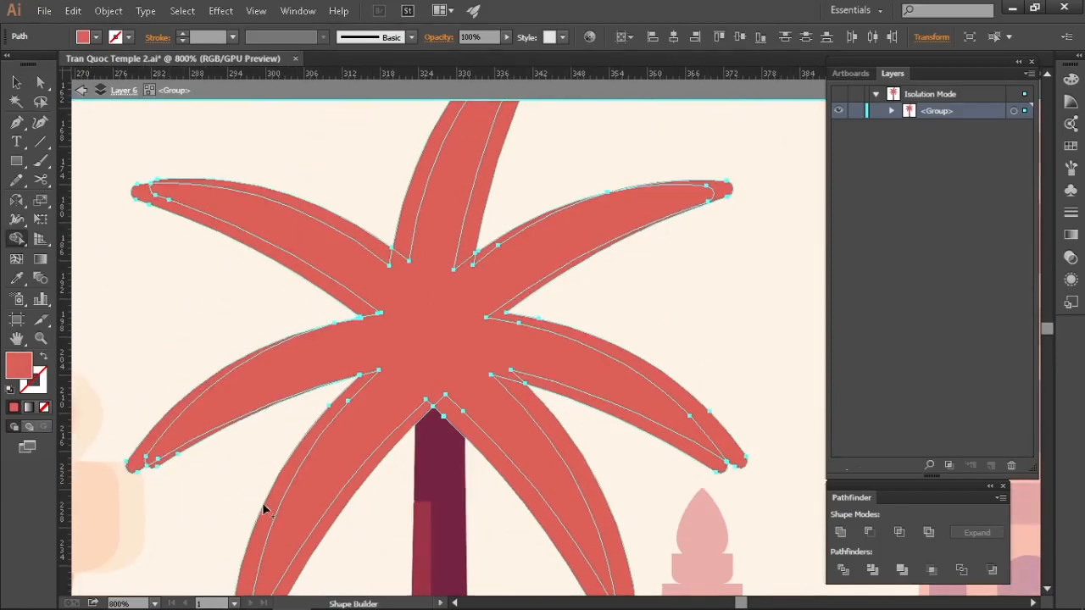
{"action": "left_click_drag", "start_coordinate": [262, 509], "coordinate": [279, 374]}
{"action": "left_click", "coordinate": [720, 322]}
{"action": "left_click_drag", "start_coordinate": [720, 322], "coordinate": [576, 416]}
Delete the excess slivers beneath the lower fronds of the left palm
{"action": "key", "text": "v"}
{"action": "left_click", "coordinate": [577, 416]}
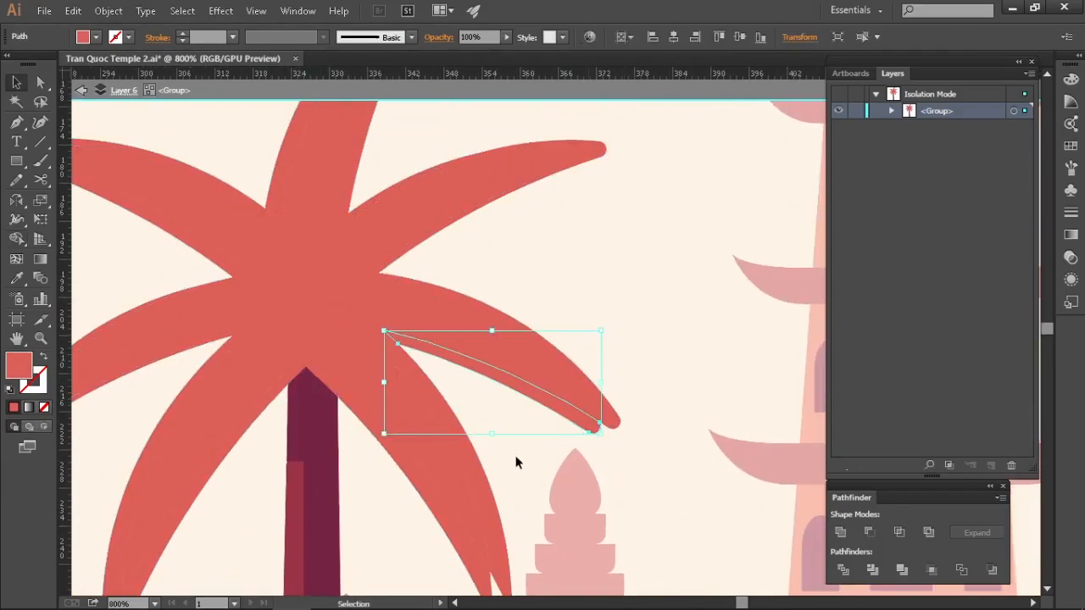
{"action": "key", "text": "Delete"}
{"action": "left_click_drag", "start_coordinate": [517, 462], "coordinate": [532, 424]}
{"action": "left_click", "coordinate": [487, 538]}
{"action": "key", "text": "Delete"}
{"action": "left_click", "coordinate": [211, 462]}
{"action": "key", "text": "Delete"}
{"action": "left_click", "coordinate": [178, 396]}
{"action": "key", "text": "Delete"}
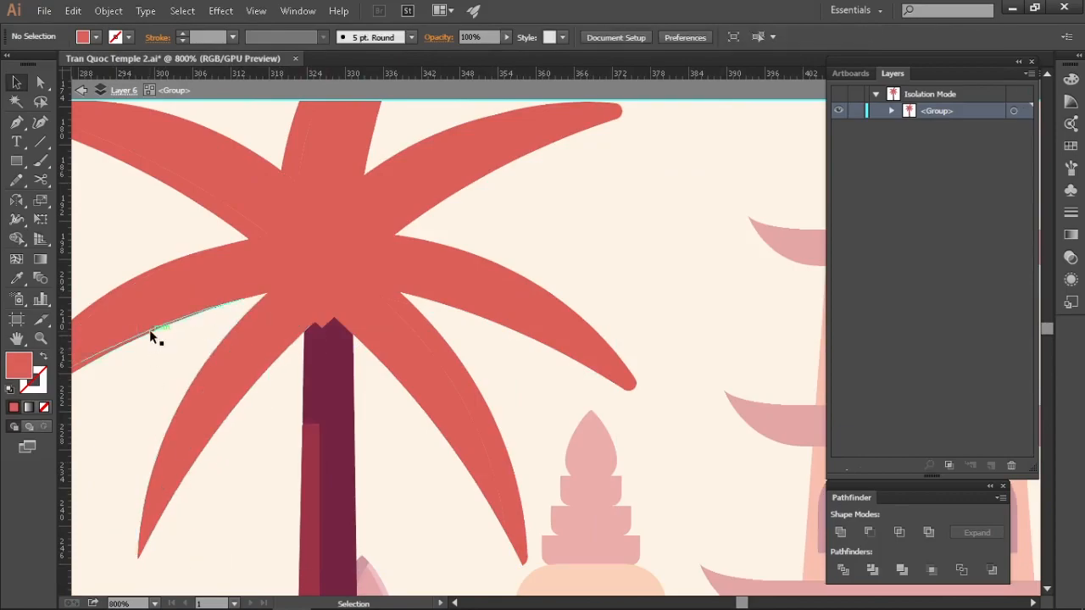
Delete the remaining excess slivers along the left and upper fronds of the left palm
{"action": "left_click", "coordinate": [157, 289]}
{"action": "key", "text": "Delete"}
{"action": "left_click", "coordinate": [188, 217]}
{"action": "left_click_drag", "start_coordinate": [460, 199], "coordinate": [252, 339]}
{"action": "left_click", "coordinate": [382, 326]}
{"action": "key", "text": "Delete"}
{"action": "left_click", "coordinate": [278, 393]}
{"action": "key", "text": "Delete"}
{"action": "left_click", "coordinate": [501, 415]}
{"action": "left_click", "coordinate": [661, 412]}
Fill the inner frond shape of the left palm with the darker red sampled from the palm right of the tower
{"action": "scroll", "coordinate": [661, 412], "scroll_direction": "down", "scroll_amount": 1}
{"action": "left_click", "coordinate": [253, 335]}
{"action": "scroll", "coordinate": [447, 399], "scroll_direction": "down", "scroll_amount": 1}
{"action": "key", "text": "i"}
{"action": "left_click_drag", "start_coordinate": [428, 353], "coordinate": [317, 327]}
{"action": "scroll", "coordinate": [717, 314], "scroll_direction": "up", "scroll_amount": 2}
{"action": "scroll", "coordinate": [717, 314], "scroll_direction": "down", "scroll_amount": 1}
{"action": "scroll", "coordinate": [520, 397], "scroll_direction": "up", "scroll_amount": 1}
{"action": "left_click_drag", "start_coordinate": [176, 341], "coordinate": [683, 404]}
{"action": "key", "text": "v"}
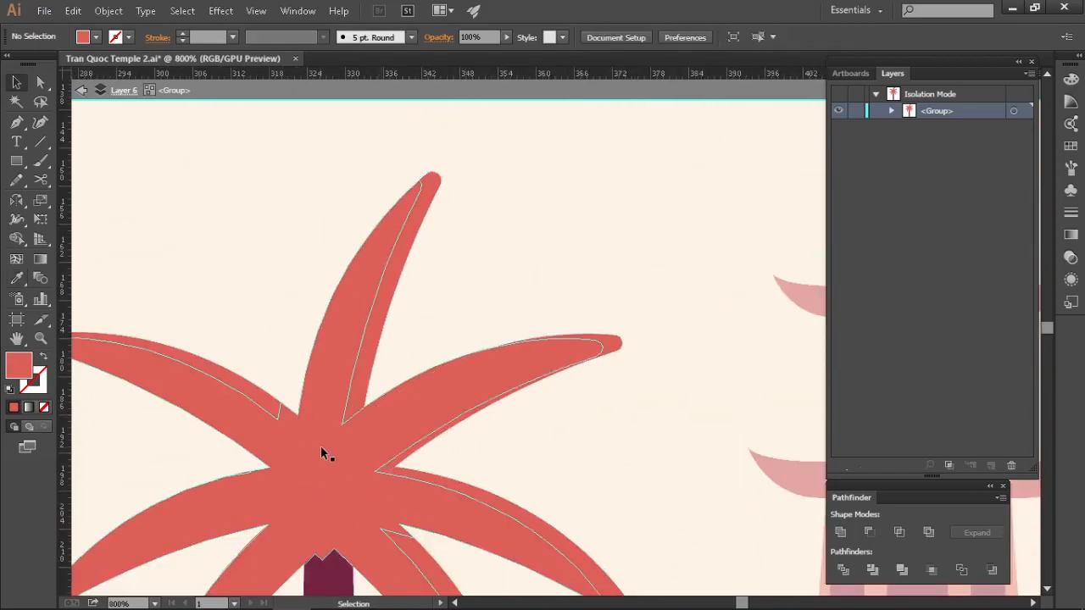
{"action": "left_click", "coordinate": [317, 452]}
{"action": "scroll", "coordinate": [317, 453], "scroll_direction": "down", "scroll_amount": 2}
{"action": "key", "text": "i"}
{"action": "left_click", "coordinate": [626, 385]}
{"action": "key", "text": "v"}
{"action": "scroll", "coordinate": [217, 428], "scroll_direction": "up", "scroll_amount": 3}
{"action": "left_click_drag", "start_coordinate": [215, 424], "coordinate": [314, 387]}
{"action": "key", "text": "a"}
{"action": "left_click_drag", "start_coordinate": [343, 365], "coordinate": [348, 314]}
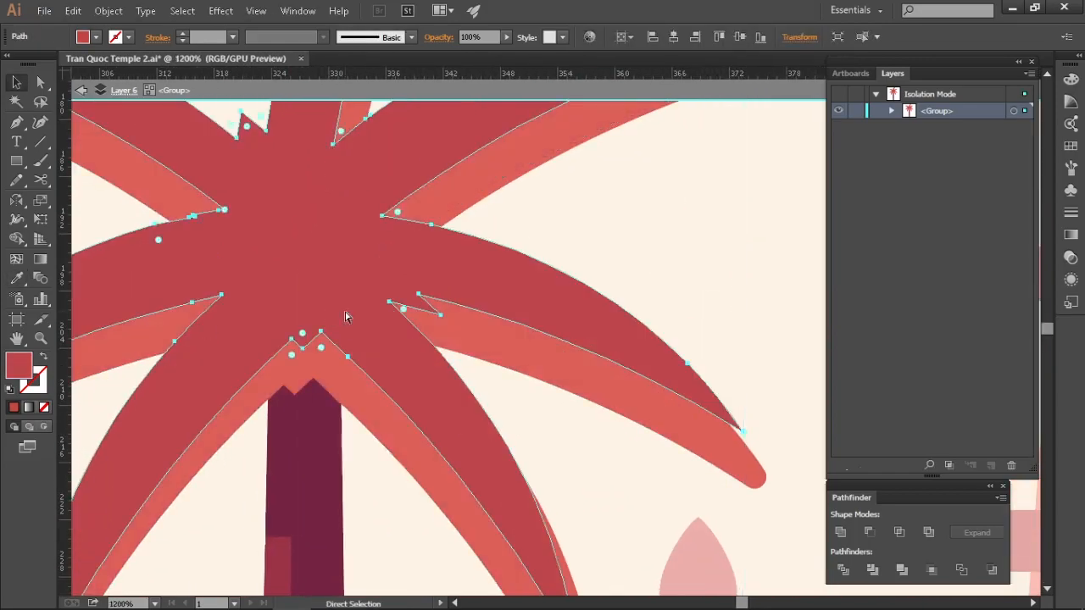
{"action": "key", "text": "ctrl+z"}
Remove the extra anchor from the frond notch above the left palm's trunk, adjust its curve handle, and exit isolation
{"action": "scroll", "coordinate": [297, 412], "scroll_direction": "up", "scroll_amount": 2}
{"action": "key", "text": "minus"}
{"action": "left_click", "coordinate": [294, 383]}
{"action": "key", "text": "a"}
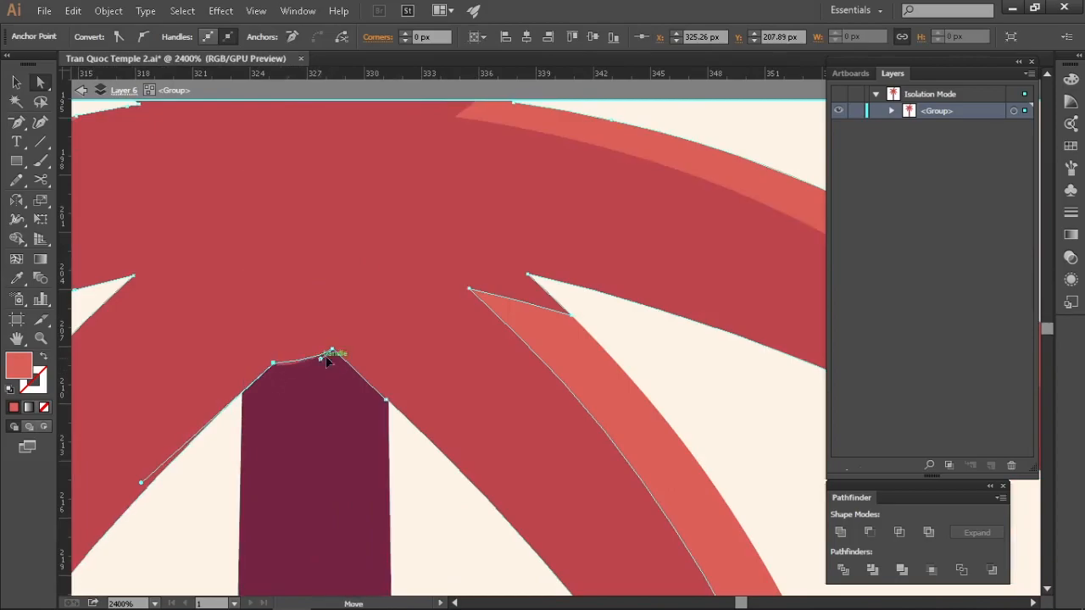
{"action": "left_click_drag", "start_coordinate": [326, 361], "coordinate": [329, 359]}
{"action": "left_click", "coordinate": [432, 434]}
{"action": "double_click", "coordinate": [422, 488]}
Reshape the inner frond shape's notch above the left palm's trunk by repositioning its anchor point
{"action": "scroll", "coordinate": [534, 422], "scroll_direction": "down", "scroll_amount": 7}
{"action": "left_click_drag", "start_coordinate": [690, 446], "coordinate": [424, 442]}
{"action": "scroll", "coordinate": [423, 443], "scroll_direction": "up", "scroll_amount": 3}
{"action": "scroll", "coordinate": [475, 373], "scroll_direction": "up", "scroll_amount": 3}
{"action": "left_click_drag", "start_coordinate": [455, 284], "coordinate": [456, 253]}
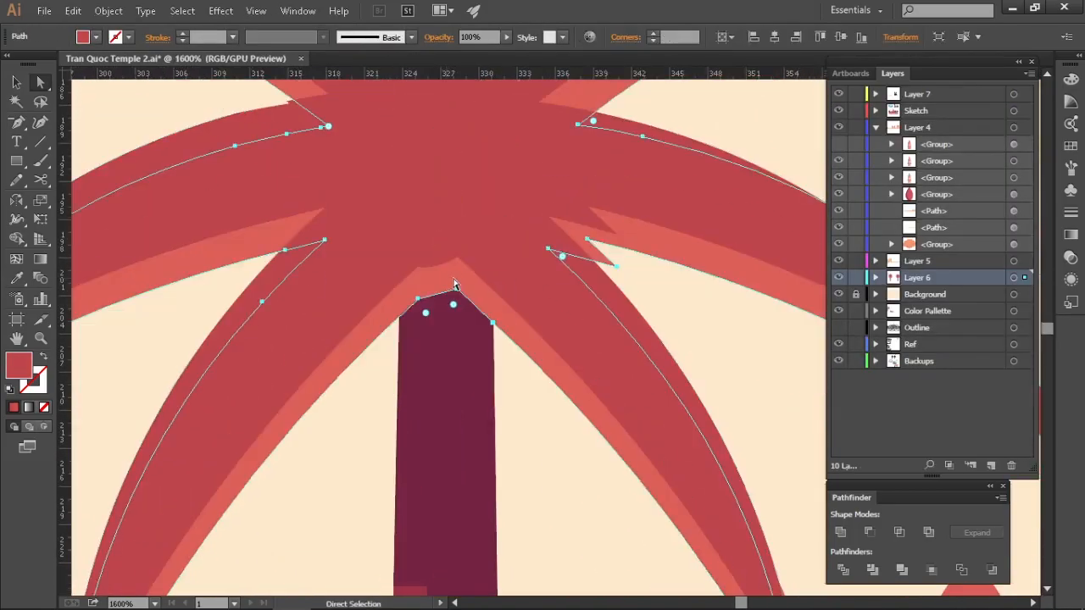
{"action": "key", "text": "v"}
{"action": "left_click_drag", "start_coordinate": [790, 152], "coordinate": [711, 307]}
{"action": "scroll", "coordinate": [339, 452], "scroll_direction": "up", "scroll_amount": 2}
{"action": "key", "text": "a"}
{"action": "left_click_drag", "start_coordinate": [418, 433], "coordinate": [337, 453]}
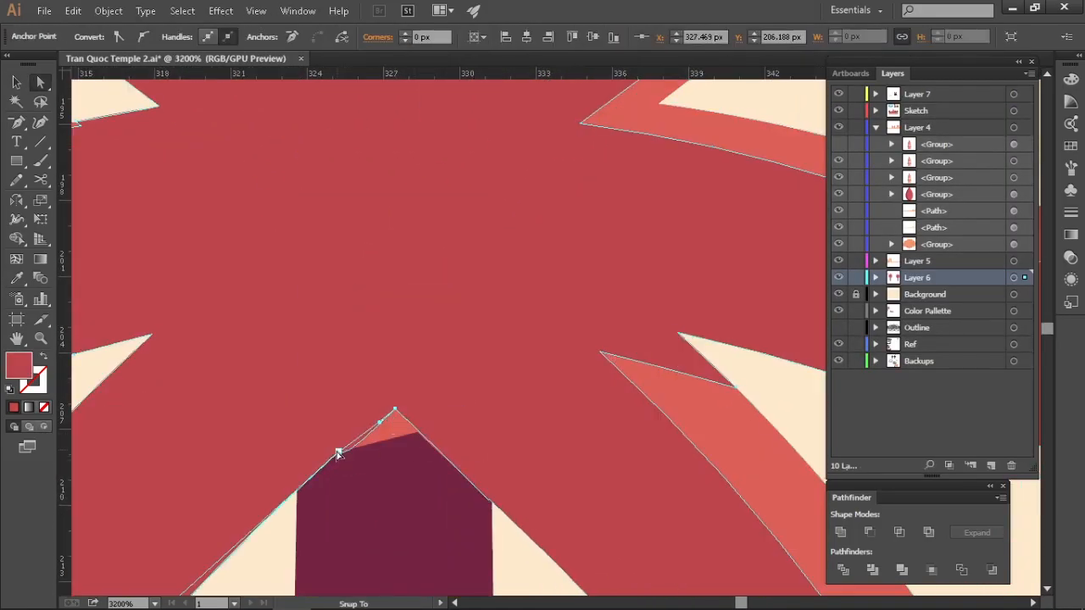
{"action": "scroll", "coordinate": [377, 439], "scroll_direction": "up", "scroll_amount": 2}
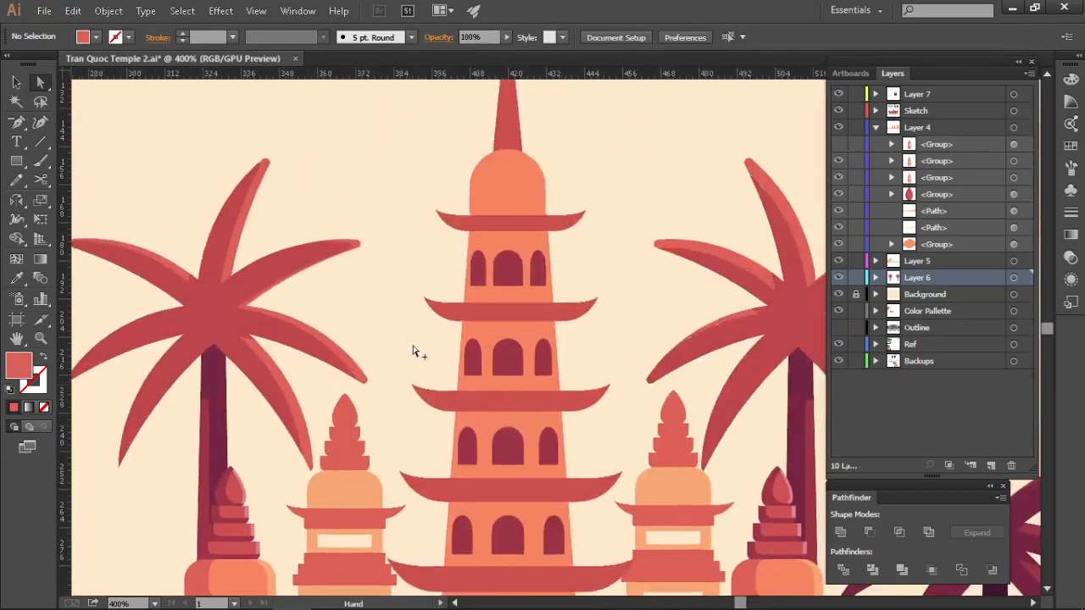
{"action": "scroll", "coordinate": [416, 351], "scroll_direction": "down", "scroll_amount": 2}
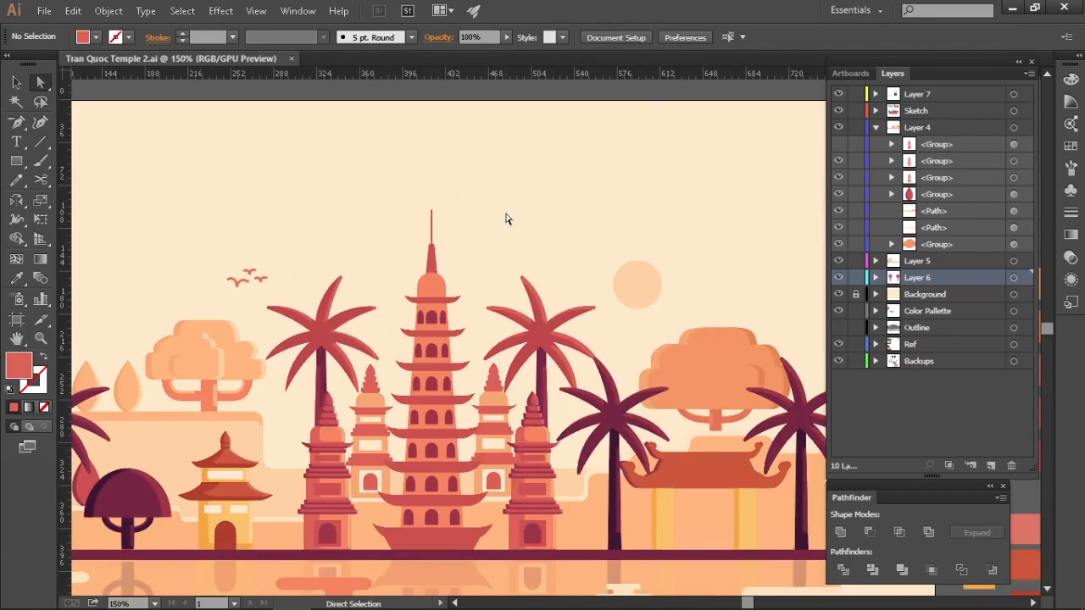
Isolate the main tower and draw a coral shading strip down its left side with the Pen tool
{"action": "scroll", "coordinate": [471, 343], "scroll_direction": "up", "scroll_amount": 2}
{"action": "left_click_drag", "start_coordinate": [467, 352], "coordinate": [556, 170]}
{"action": "key", "text": "v"}
{"action": "double_click", "coordinate": [462, 127]}
{"action": "key", "text": "p"}
{"action": "left_click", "coordinate": [283, 338]}
{"action": "left_click_drag", "start_coordinate": [283, 337], "coordinate": [446, 204]}
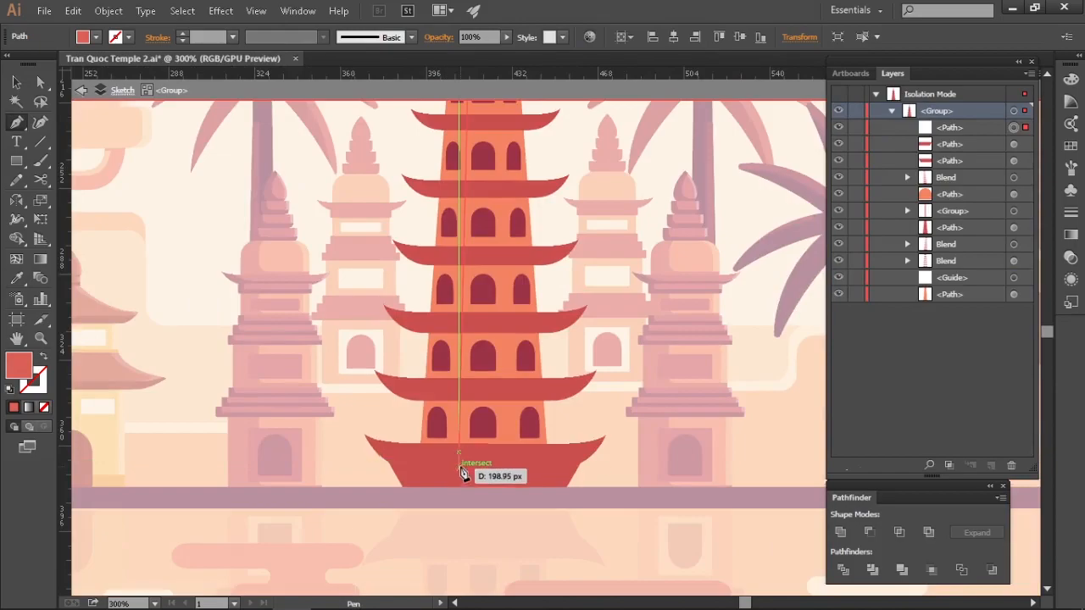
{"action": "scroll", "coordinate": [388, 307], "scroll_direction": "up", "scroll_amount": 3}
{"action": "left_click", "coordinate": [498, 276]}
Trim the coral strip to the tower's left edge with the Shape Builder and adjust its upper inner anchor under the roof
{"action": "key", "text": "v"}
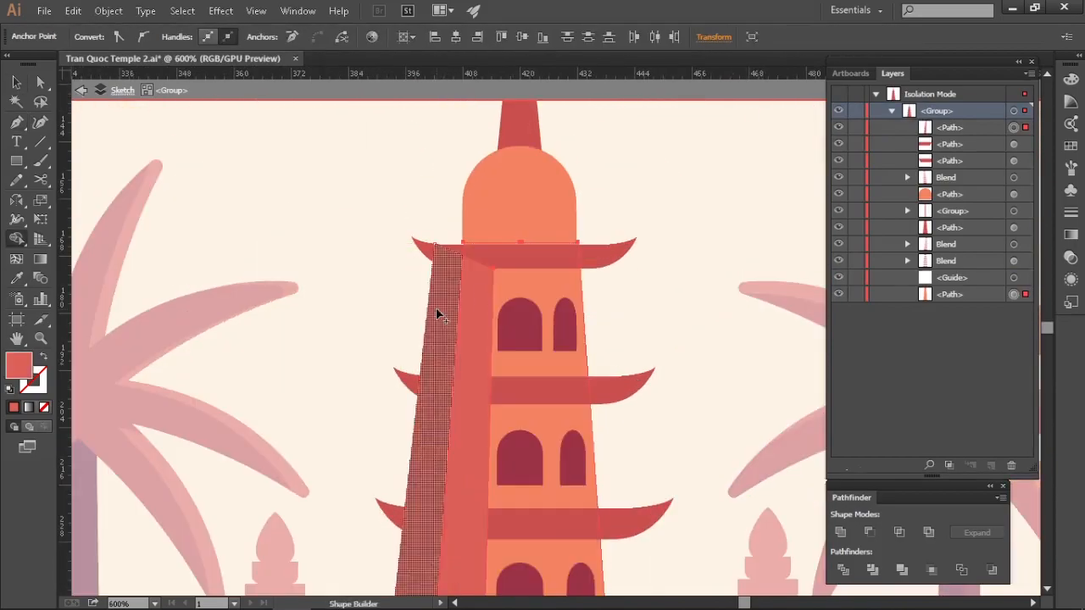
{"action": "left_click", "coordinate": [394, 322]}
{"action": "scroll", "coordinate": [690, 394], "scroll_direction": "down", "scroll_amount": 3}
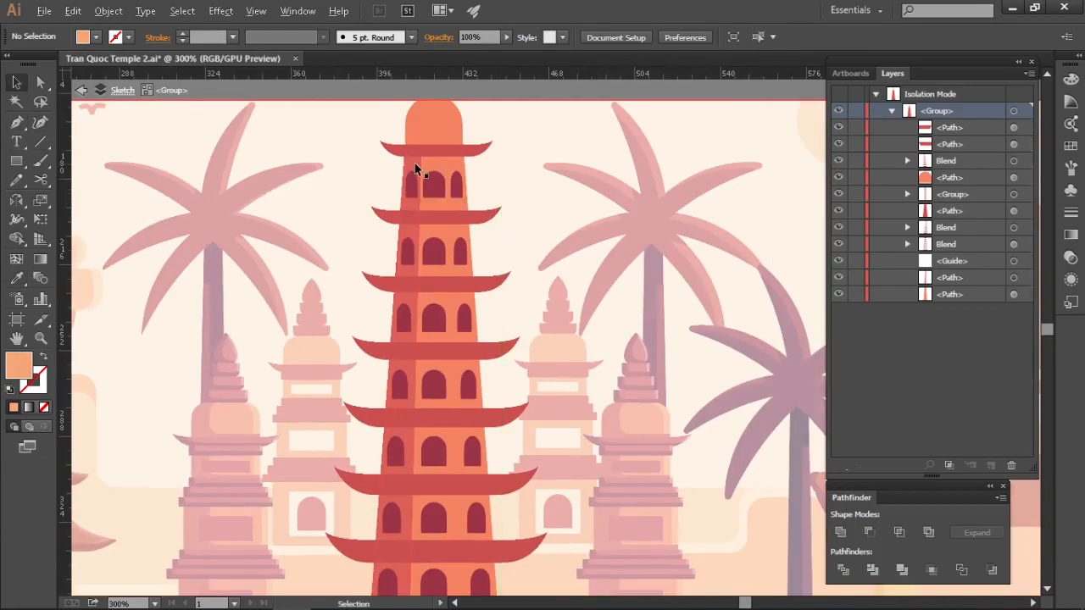
{"action": "scroll", "coordinate": [414, 162], "scroll_direction": "up", "scroll_amount": 3}
{"action": "left_click", "coordinate": [415, 163]}
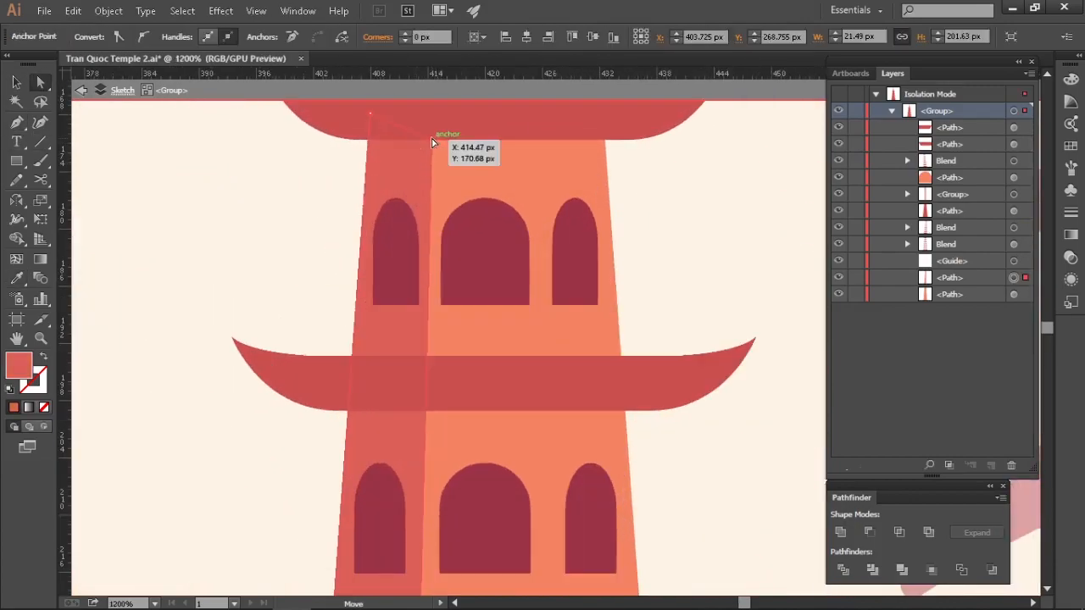
{"action": "scroll", "coordinate": [415, 162], "scroll_direction": "down", "scroll_amount": 2}
Duplicate the coral shading strip in place, mirror it, and position the copy along the tower's right edge
{"action": "key", "text": "ctrl+c"}
{"action": "key", "text": "ctrl+f"}
{"action": "key", "text": "o"}
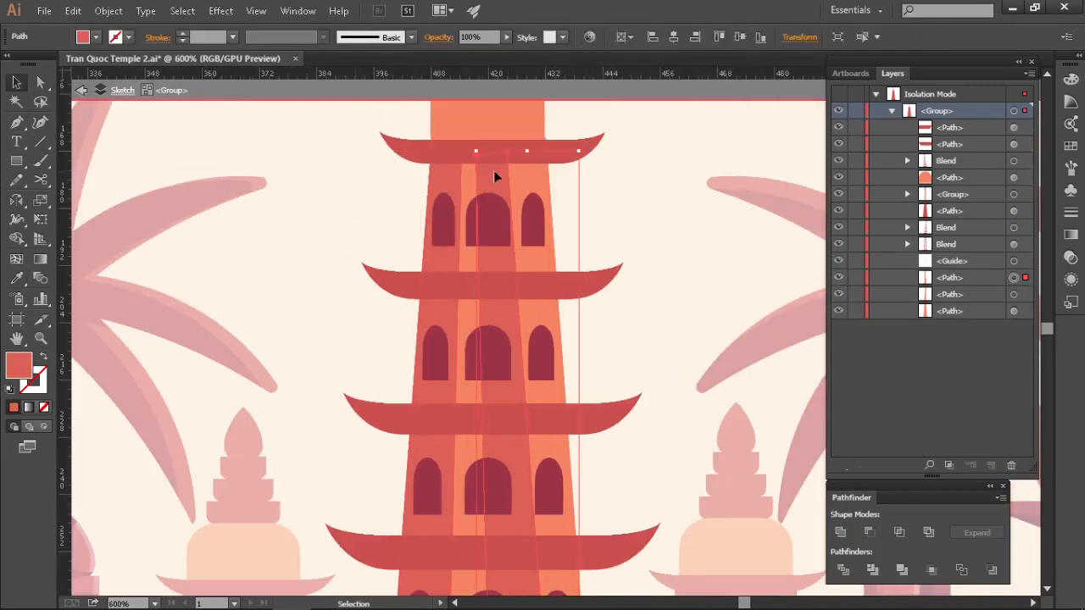
{"action": "left_click_drag", "start_coordinate": [533, 172], "coordinate": [598, 173]}
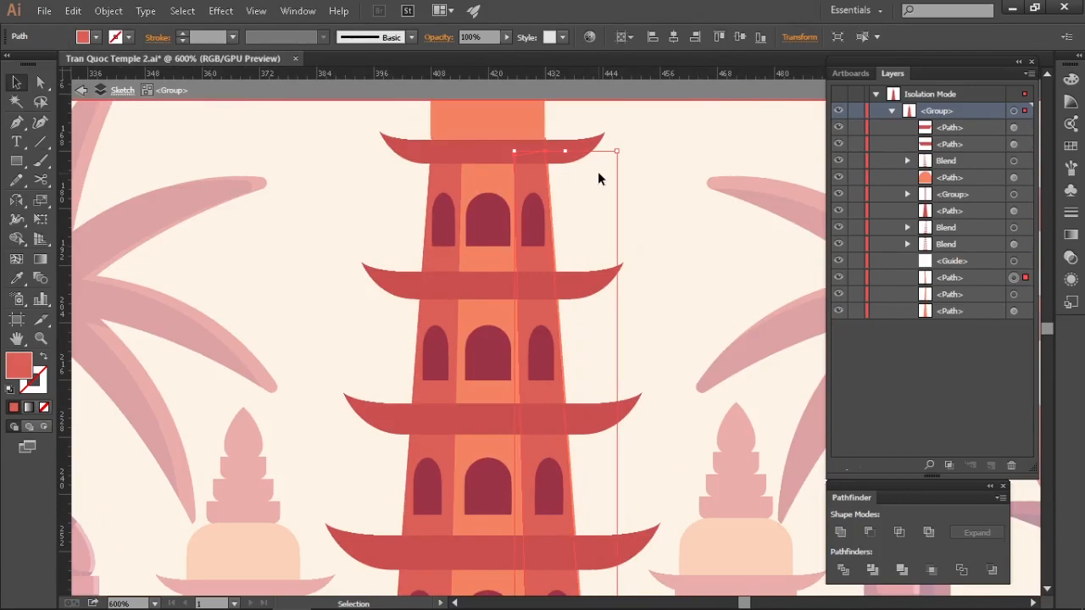
Recolor the shading strip on the tower's right side light orange with the Eyedropper, sampling the colour from the artwork
{"action": "scroll", "coordinate": [598, 171], "scroll_direction": "up", "scroll_amount": 3}
{"action": "left_click_drag", "start_coordinate": [483, 192], "coordinate": [495, 191]}
{"action": "left_click", "coordinate": [557, 227]}
{"action": "left_click", "coordinate": [475, 254]}
{"action": "scroll", "coordinate": [508, 339], "scroll_direction": "down", "scroll_amount": 5}
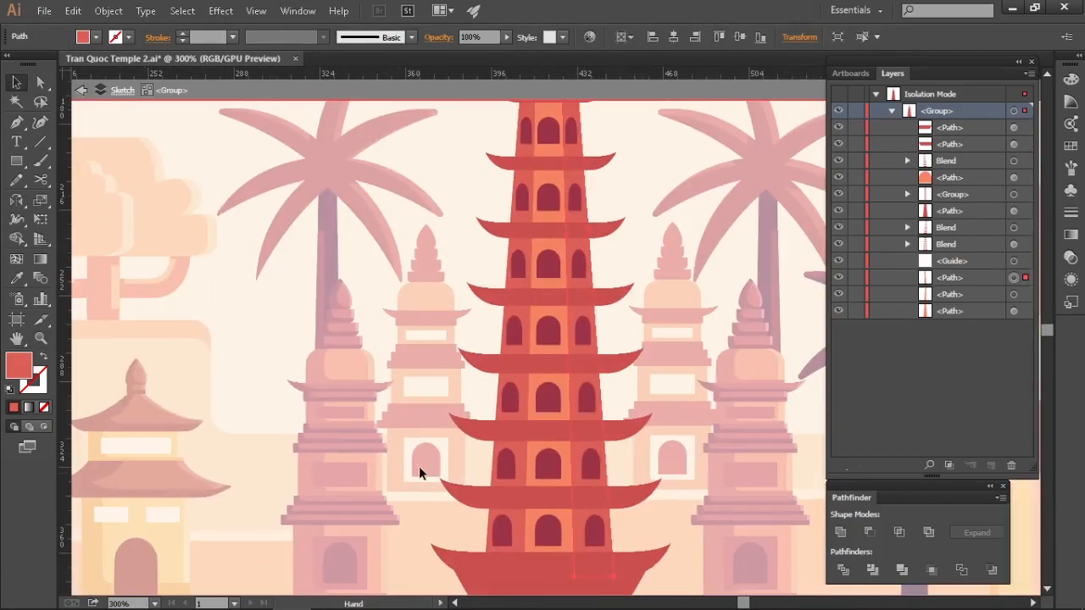
{"action": "key", "text": "i"}
{"action": "left_click", "coordinate": [456, 364]}
{"action": "left_click_drag", "start_coordinate": [456, 364], "coordinate": [427, 393]}
{"action": "key", "text": "v"}
{"action": "left_click", "coordinate": [684, 221]}
{"action": "left_click_drag", "start_coordinate": [684, 221], "coordinate": [553, 303]}
{"action": "left_click", "coordinate": [472, 254]}
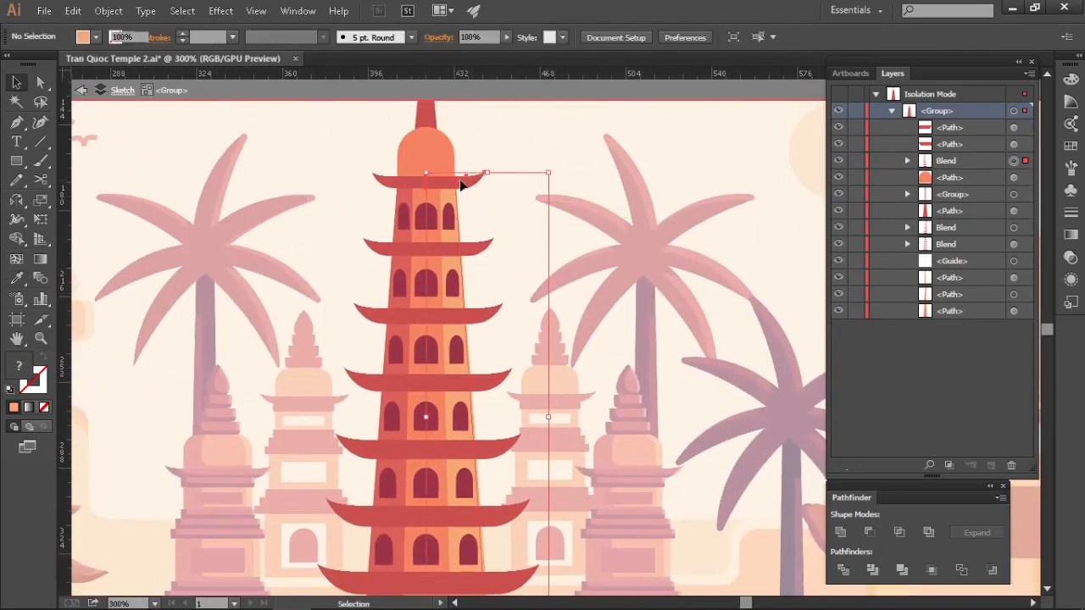
Expand the blends that form the left and right halves of the tower's roofs
{"action": "scroll", "coordinate": [453, 180], "scroll_direction": "up", "scroll_amount": 4}
{"action": "left_click", "coordinate": [305, 194], "text": "shift"}
{"action": "left_click_drag", "start_coordinate": [305, 195], "coordinate": [371, 208]}
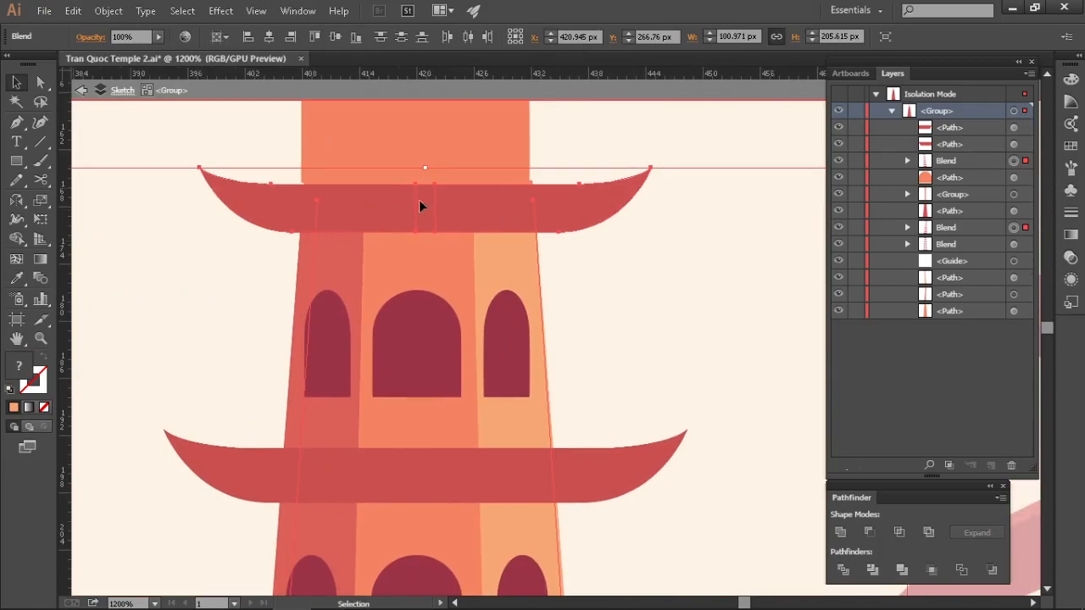
{"action": "left_click_drag", "start_coordinate": [376, 194], "coordinate": [356, 209]}
{"action": "right_click", "coordinate": [353, 206]}
{"action": "left_click", "coordinate": [657, 289]}
{"action": "right_click", "coordinate": [557, 215]}
{"action": "left_click", "coordinate": [112, 10]}
{"action": "left_click", "coordinate": [194, 197]}
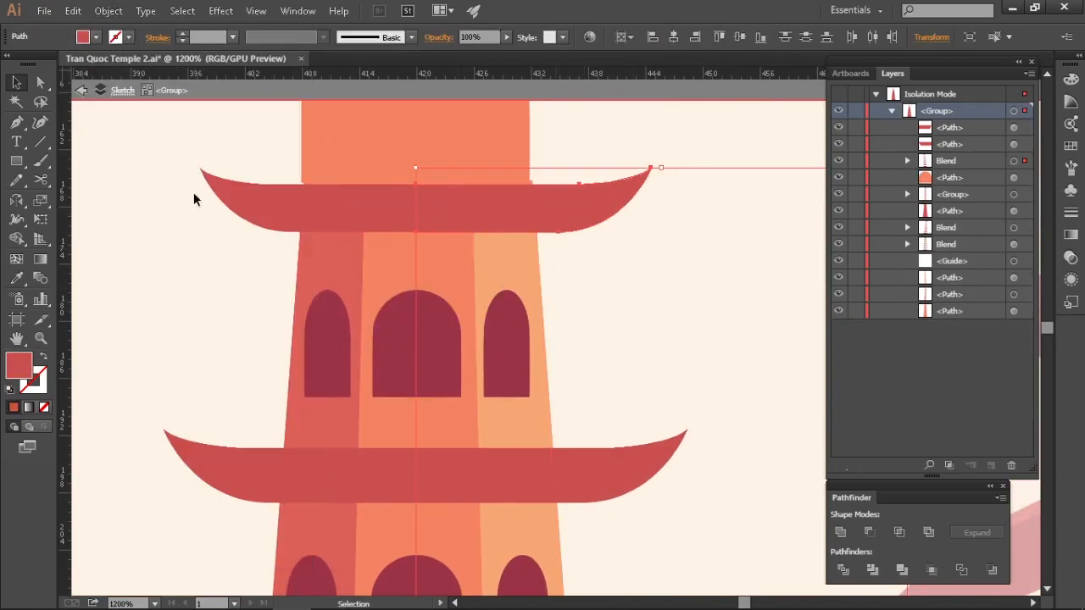
{"action": "left_click", "coordinate": [504, 399]}
Select both sets of roof halves and unite them into whole roof shapes with Pathfinder
{"action": "scroll", "coordinate": [556, 483], "scroll_direction": "down", "scroll_amount": 3}
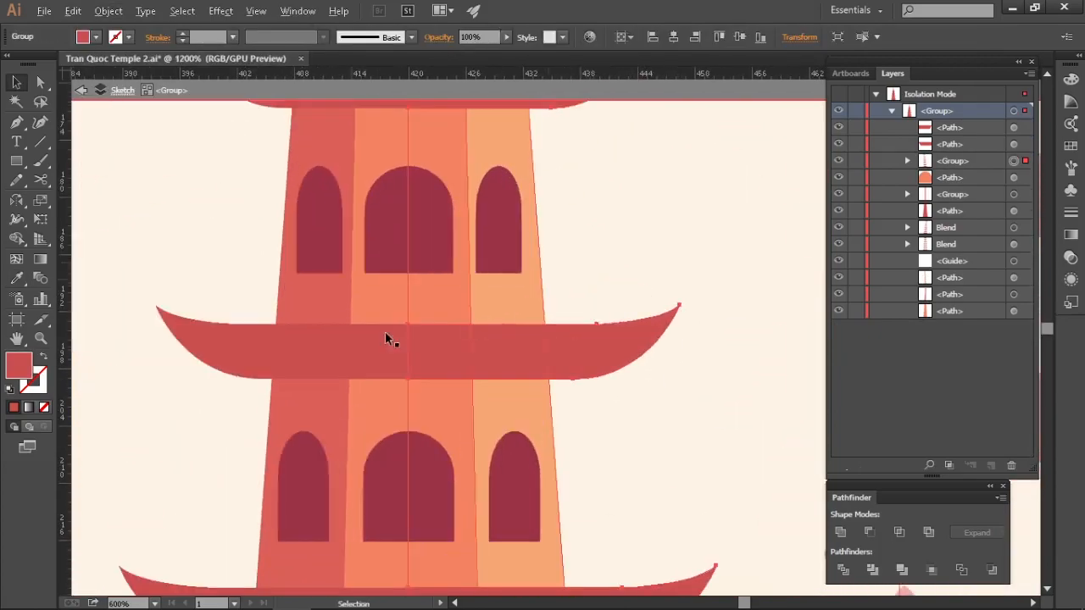
{"action": "scroll", "coordinate": [661, 390], "scroll_direction": "down", "scroll_amount": 1}
{"action": "left_click", "coordinate": [593, 364], "text": "shift"}
{"action": "left_click", "coordinate": [840, 532]}
Duplicate the tower's roofs slightly up and to the right, and split the overlapping sets with the Shape Builder
{"action": "scroll", "coordinate": [515, 280], "scroll_direction": "down", "scroll_amount": 1}
{"action": "scroll", "coordinate": [632, 344], "scroll_direction": "down", "scroll_amount": 5}
{"action": "scroll", "coordinate": [482, 474], "scroll_direction": "up", "scroll_amount": 2}
{"action": "left_click_drag", "start_coordinate": [462, 290], "coordinate": [493, 269]}
{"action": "left_click", "coordinate": [280, 290], "text": "shift"}
{"action": "key", "text": "shift+m"}
{"action": "scroll", "coordinate": [252, 282], "scroll_direction": "up", "scroll_amount": 2}
{"action": "scroll", "coordinate": [252, 281], "scroll_direction": "down", "scroll_amount": 3}
{"action": "left_click_drag", "start_coordinate": [207, 242], "coordinate": [249, 384]}
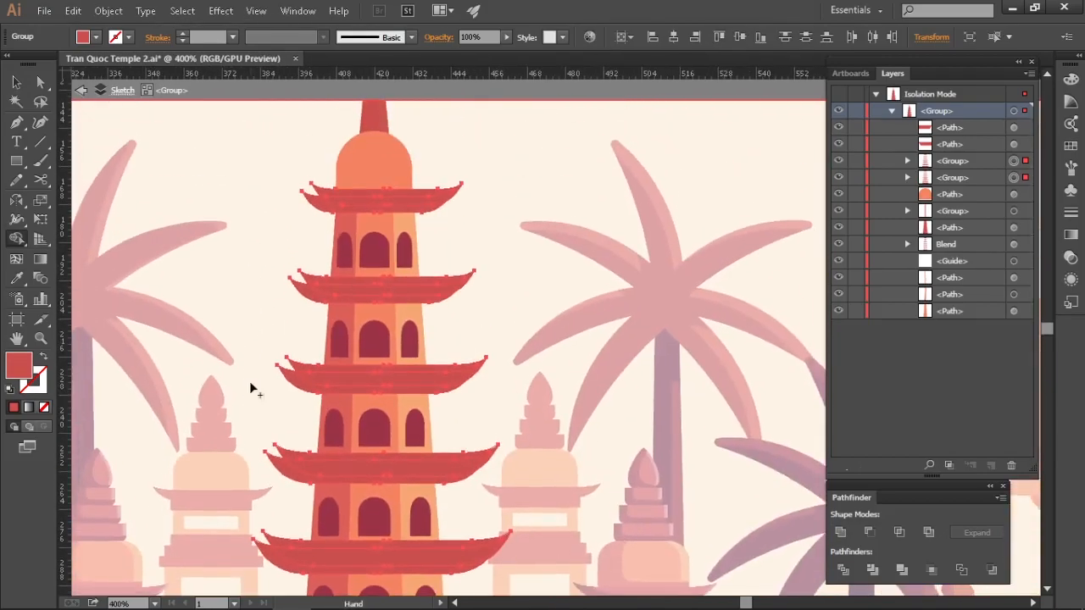
{"action": "scroll", "coordinate": [326, 213], "scroll_direction": "up", "scroll_amount": 3}
{"action": "scroll", "coordinate": [326, 213], "scroll_direction": "down", "scroll_amount": 3}
{"action": "scroll", "coordinate": [293, 259], "scroll_direction": "up", "scroll_amount": 3}
Recolor the base shape of the tower's top roof dark maroon with the Eyedropper
{"action": "key", "text": "v"}
{"action": "left_click", "coordinate": [244, 257]}
{"action": "scroll", "coordinate": [244, 257], "scroll_direction": "down", "scroll_amount": 3}
{"action": "left_click_drag", "start_coordinate": [244, 257], "coordinate": [533, 209]}
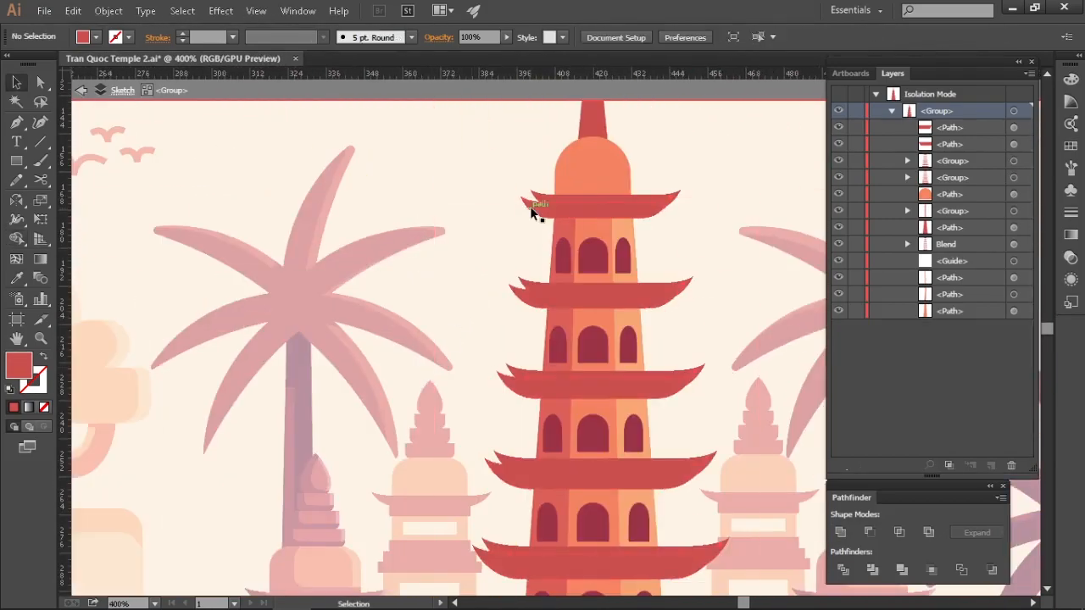
{"action": "left_click", "coordinate": [533, 209]}
{"action": "key", "text": "i"}
{"action": "key", "text": "v"}
{"action": "scroll", "coordinate": [304, 391], "scroll_direction": "up", "scroll_amount": 3}
{"action": "left_click", "coordinate": [531, 235]}
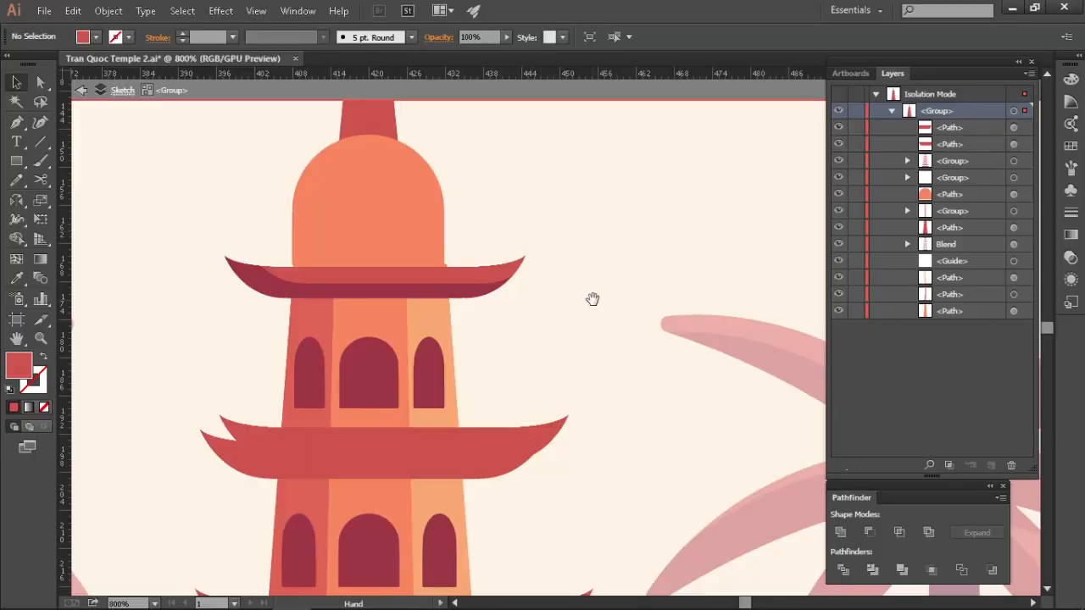
Move the upper-left anchor of the top roof's coral highlight to the right along the roofline
{"action": "left_click_drag", "start_coordinate": [592, 299], "coordinate": [652, 368]}
{"action": "scroll", "coordinate": [390, 390], "scroll_direction": "up", "scroll_amount": 2}
{"action": "left_click", "coordinate": [384, 367]}
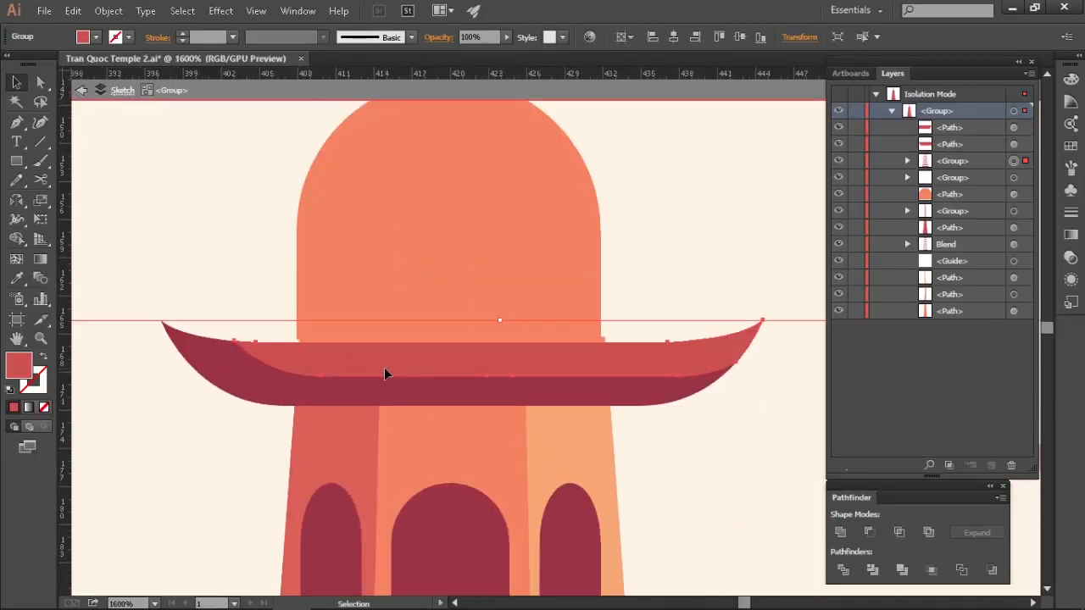
{"action": "double_click", "coordinate": [384, 367]}
{"action": "key", "text": "a"}
{"action": "left_click", "coordinate": [235, 341]}
{"action": "left_click_drag", "start_coordinate": [234, 342], "coordinate": [314, 341]}
{"action": "double_click", "coordinate": [275, 299]}
Undo the last two changes and move the coral highlight's upper-left anchor farther right, past the dome's left edge
{"action": "scroll", "coordinate": [275, 300], "scroll_direction": "down", "scroll_amount": 5}
{"action": "left_click_drag", "start_coordinate": [392, 366], "coordinate": [573, 382]}
{"action": "scroll", "coordinate": [501, 338], "scroll_direction": "up", "scroll_amount": 4}
{"action": "key", "text": "ctrl+z"}
{"action": "key", "text": "ctrl+z"}
{"action": "scroll", "coordinate": [378, 306], "scroll_direction": "up", "scroll_amount": 2}
{"action": "left_click_drag", "start_coordinate": [207, 282], "coordinate": [350, 284]}
{"action": "double_click", "coordinate": [337, 250]}
{"action": "left_click", "coordinate": [346, 272]}
{"action": "scroll", "coordinate": [332, 292], "scroll_direction": "up", "scroll_amount": 2}
{"action": "scroll", "coordinate": [370, 299], "scroll_direction": "down", "scroll_amount": 4}
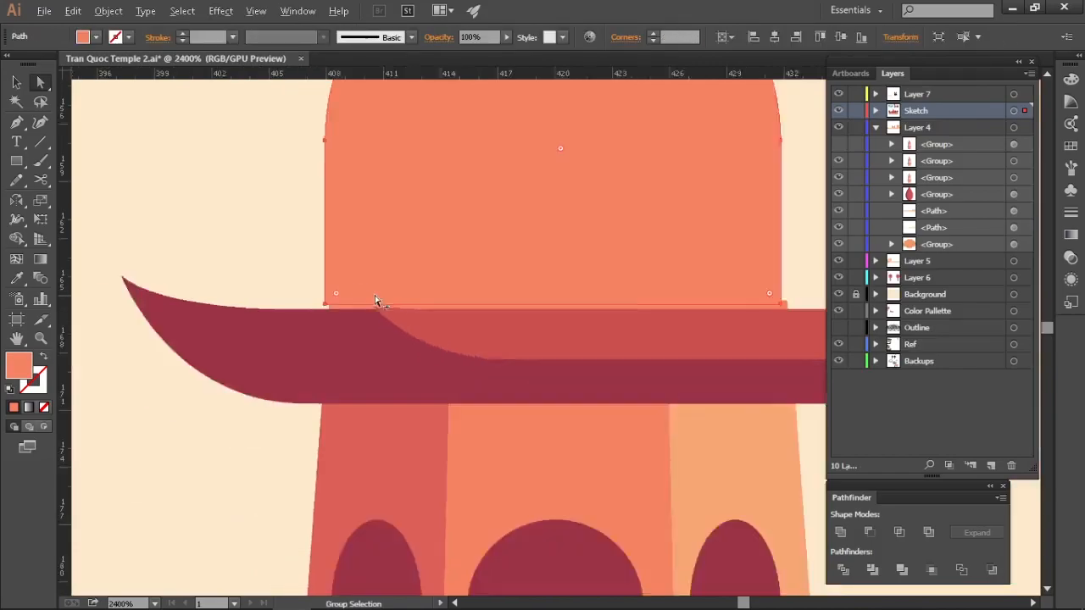
Isolate the tower and lower the dome and spire slightly to meet the top roof
{"action": "scroll", "coordinate": [587, 272], "scroll_direction": "up", "scroll_amount": 3}
{"action": "scroll", "coordinate": [593, 350], "scroll_direction": "down", "scroll_amount": 4}
{"action": "key", "text": "v"}
{"action": "scroll", "coordinate": [597, 204], "scroll_direction": "up", "scroll_amount": 2}
{"action": "double_click", "coordinate": [490, 373]}
{"action": "left_click_drag", "start_coordinate": [543, 207], "coordinate": [441, 288]}
{"action": "left_click_drag", "start_coordinate": [500, 457], "coordinate": [464, 294]}
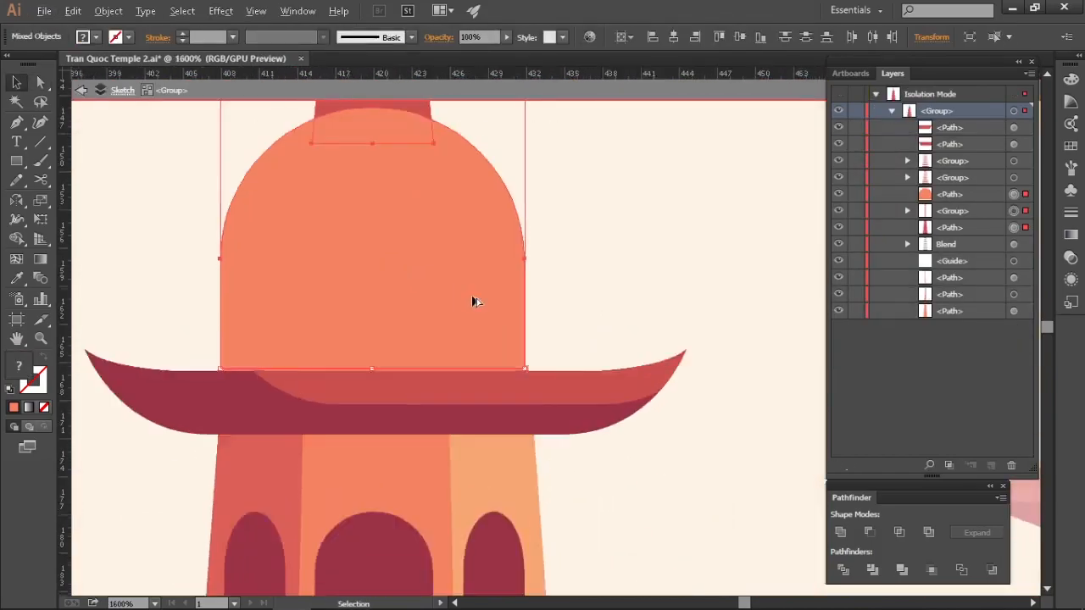
{"action": "scroll", "coordinate": [466, 313], "scroll_direction": "up", "scroll_amount": 4}
{"action": "left_click_drag", "start_coordinate": [563, 373], "coordinate": [588, 373]}
{"action": "left_click", "coordinate": [763, 360]}
Widen the dome symmetrically to about 24 px to match the tower body behind its base
{"action": "scroll", "coordinate": [797, 356], "scroll_direction": "down", "scroll_amount": 3}
{"action": "scroll", "coordinate": [239, 337], "scroll_direction": "up", "scroll_amount": 1}
{"action": "left_click", "coordinate": [315, 149]}
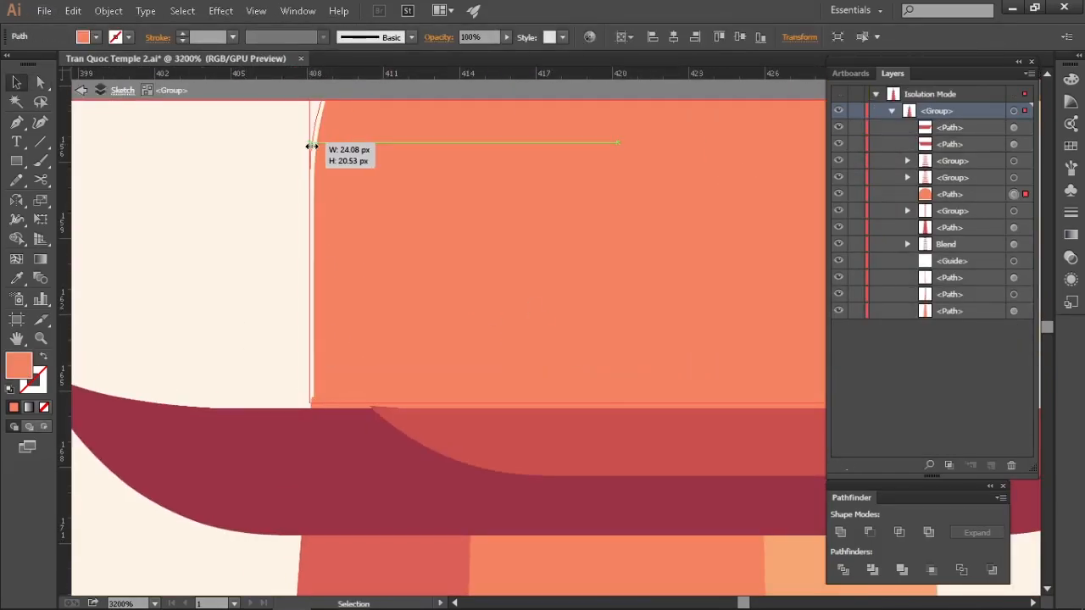
{"action": "left_click_drag", "start_coordinate": [312, 146], "coordinate": [311, 147]}
{"action": "left_click", "coordinate": [292, 370]}
{"action": "scroll", "coordinate": [293, 370], "scroll_direction": "up", "scroll_amount": 2}
{"action": "scroll", "coordinate": [424, 449], "scroll_direction": "down", "scroll_amount": 6}
Stretch the top roof's coral highlight downward to about 5.17 px high
{"action": "left_click_drag", "start_coordinate": [672, 576], "coordinate": [629, 330]}
{"action": "left_click", "coordinate": [333, 378]}
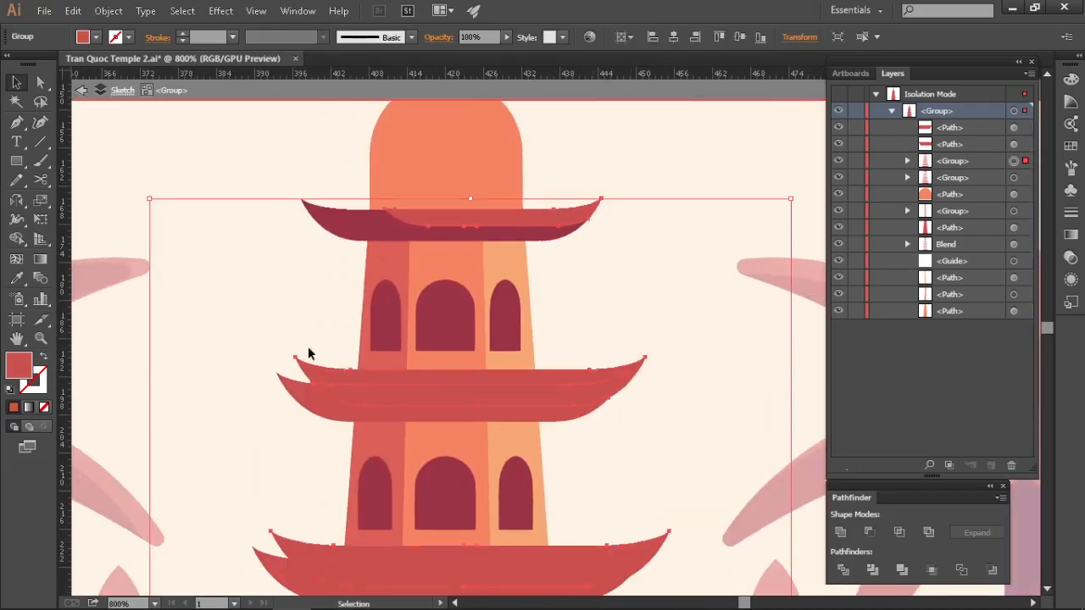
{"action": "left_click", "coordinate": [308, 347]}
{"action": "left_click_drag", "start_coordinate": [314, 282], "coordinate": [274, 316]}
{"action": "scroll", "coordinate": [420, 250], "scroll_direction": "up", "scroll_amount": 2}
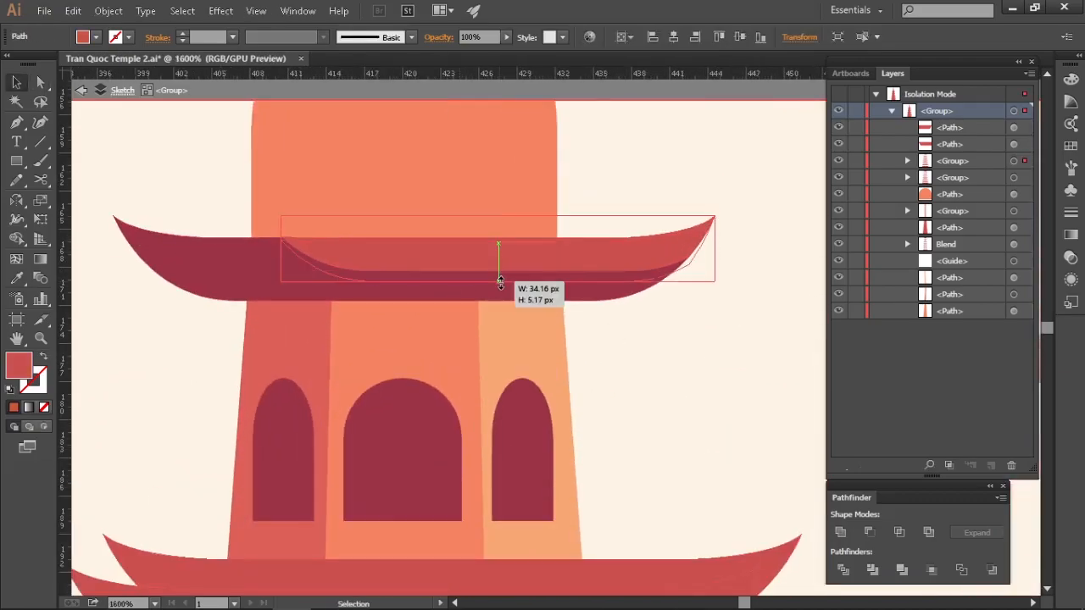
{"action": "left_click_drag", "start_coordinate": [500, 282], "coordinate": [500, 282]}
Undo the highlight stretch and remove the coral highlight so the top roof is one maroon shape
{"action": "left_click", "coordinate": [687, 369]}
{"action": "left_click_drag", "start_coordinate": [687, 368], "coordinate": [697, 388]}
{"action": "key", "text": "ctrl+z"}
{"action": "left_click", "coordinate": [542, 272]}
{"action": "key", "text": "Delete"}
{"action": "key", "text": "ctrl+z"}
{"action": "left_click", "coordinate": [525, 271], "text": "ctrl"}
{"action": "key", "text": "Delete"}
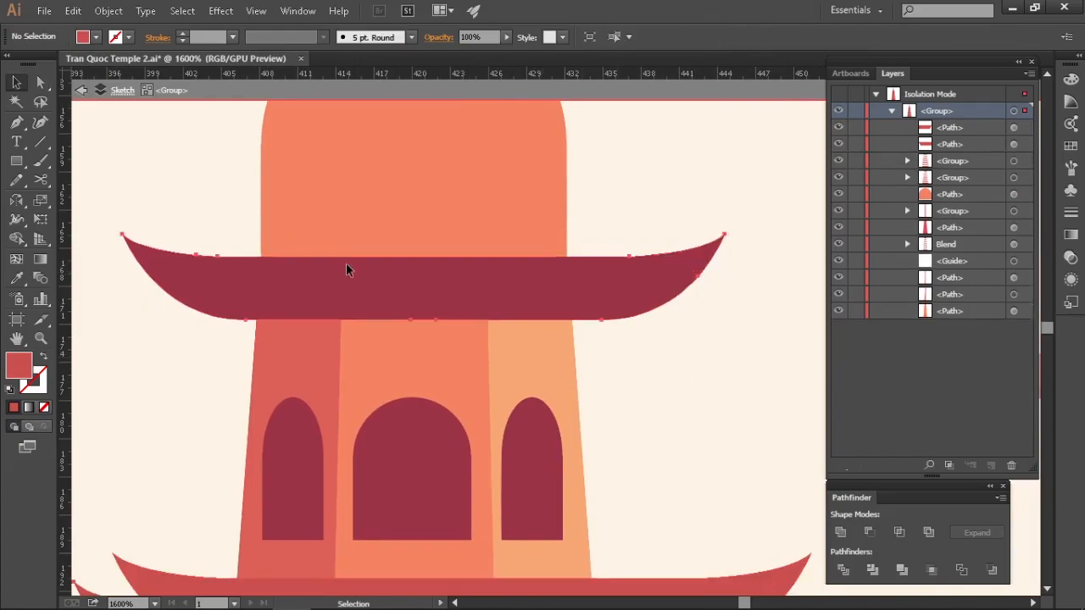
Duplicate the top roof's maroon shape about 6.5 px to the right and slightly up
{"action": "left_click_drag", "start_coordinate": [346, 263], "coordinate": [375, 259]}
{"action": "left_click", "coordinate": [542, 296], "text": "ctrl"}
{"action": "left_click_drag", "start_coordinate": [466, 286], "coordinate": [490, 268]}
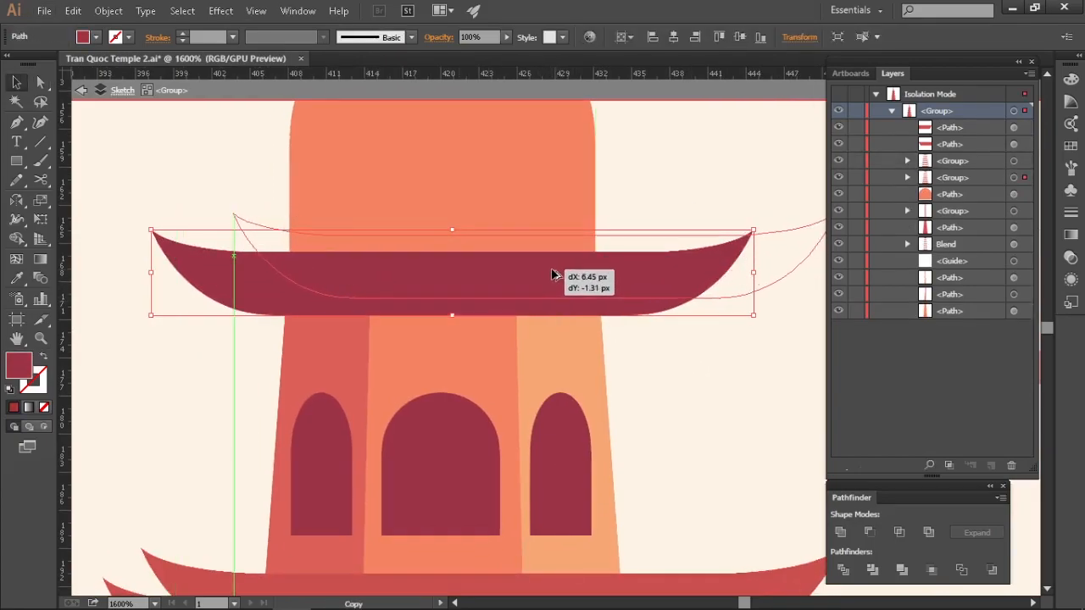
{"action": "left_click_drag", "start_coordinate": [550, 273], "coordinate": [503, 257]}
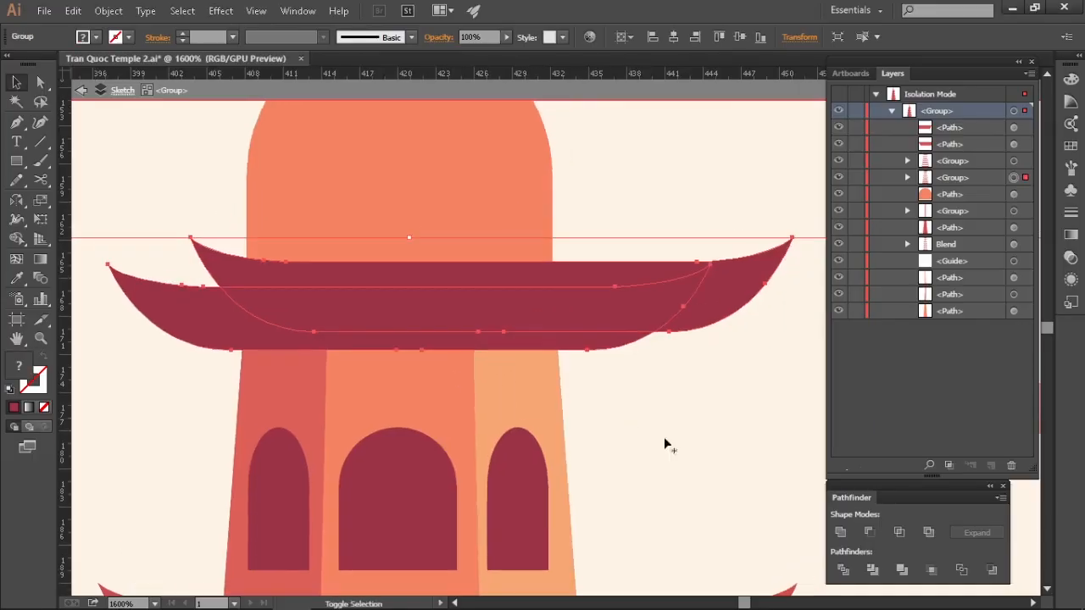
Trim the offset copy to the original top roof's outline and delete the parts outside it
{"action": "key", "text": "Delete"}
{"action": "key", "text": "ctrl+z"}
{"action": "key", "text": "Delete"}
{"action": "left_click", "coordinate": [390, 256]}
{"action": "left_click_drag", "start_coordinate": [177, 337], "coordinate": [284, 284]}
{"action": "key", "text": "a"}
{"action": "left_click", "coordinate": [286, 278]}
{"action": "left_click", "coordinate": [314, 216]}
{"action": "left_click_drag", "start_coordinate": [436, 176], "coordinate": [418, 236]}
Recolor the trimmed highlight shape coral with the Eyedropper, sampling the roof below
{"action": "key", "text": "i"}
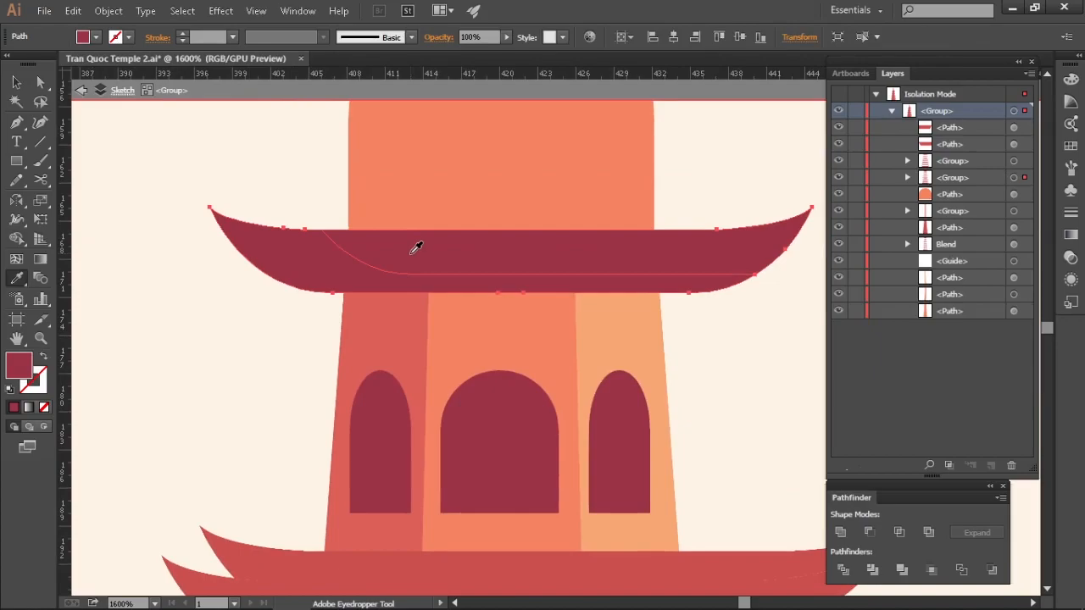
{"action": "key", "text": "a"}
{"action": "left_click", "coordinate": [542, 255]}
{"action": "left_click_drag", "start_coordinate": [600, 354], "coordinate": [590, 322]}
{"action": "key", "text": "i"}
{"action": "left_click", "coordinate": [636, 538]}
{"action": "key", "text": "v"}
{"action": "scroll", "coordinate": [678, 414], "scroll_direction": "down", "scroll_amount": 3}
{"action": "scroll", "coordinate": [675, 373], "scroll_direction": "up", "scroll_amount": 3}
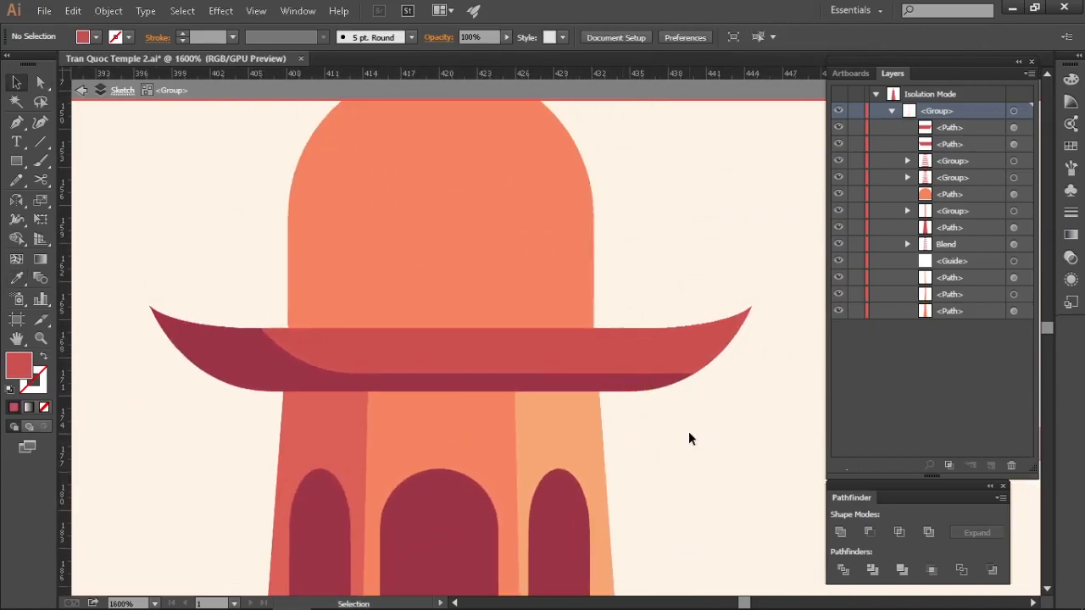
Leave isolation mode and examine the tower's roof shading within the whole illustration
{"action": "key", "text": "ctrl+minus"}
{"action": "key", "text": "ctrl+minus"}
{"action": "left_click_drag", "start_coordinate": [695, 415], "coordinate": [615, 419]}
{"action": "key", "text": "ctrl+minus"}
{"action": "key", "text": "ctrl+minus"}
{"action": "key", "text": "ctrl+minus"}
{"action": "key", "text": "ctrl+minus"}
{"action": "key", "text": "Escape"}
{"action": "left_click_drag", "start_coordinate": [702, 443], "coordinate": [644, 439]}
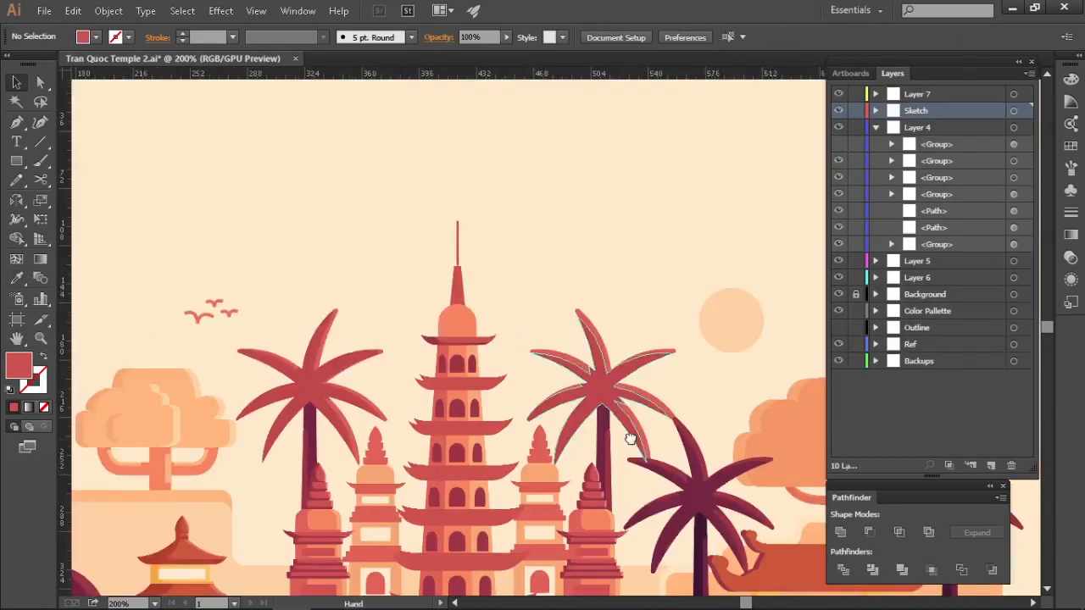
Isolate the top roof again, resample its highlight colour with the Eyedropper, and undo the change
{"action": "key", "text": "ctrl+plus"}
{"action": "key", "text": "ctrl+plus"}
{"action": "key", "text": "ctrl+plus"}
{"action": "left_click_drag", "start_coordinate": [383, 392], "coordinate": [501, 345]}
{"action": "key", "text": "ctrl+plus"}
{"action": "key", "text": "ctrl+plus"}
{"action": "double_click", "coordinate": [526, 314]}
{"action": "key", "text": "a"}
{"action": "left_click", "coordinate": [526, 314]}
{"action": "key", "text": "i"}
{"action": "left_click", "coordinate": [467, 450]}
{"action": "key", "text": "ctrl+z"}
Rebuild the top roof's coral highlight from an offset roof copy, cutting it with the Shape Builder and deleting the excess
{"action": "left_click_drag", "start_coordinate": [600, 305], "coordinate": [669, 306]}
{"action": "key", "text": "ctrl+plus"}
{"action": "left_click_drag", "start_coordinate": [729, 320], "coordinate": [730, 315]}
{"action": "left_click", "coordinate": [288, 366], "text": "shift"}
{"action": "key", "text": "shift+m"}
{"action": "key", "text": "v"}
{"action": "left_click", "coordinate": [748, 320]}
{"action": "key", "text": "Delete"}
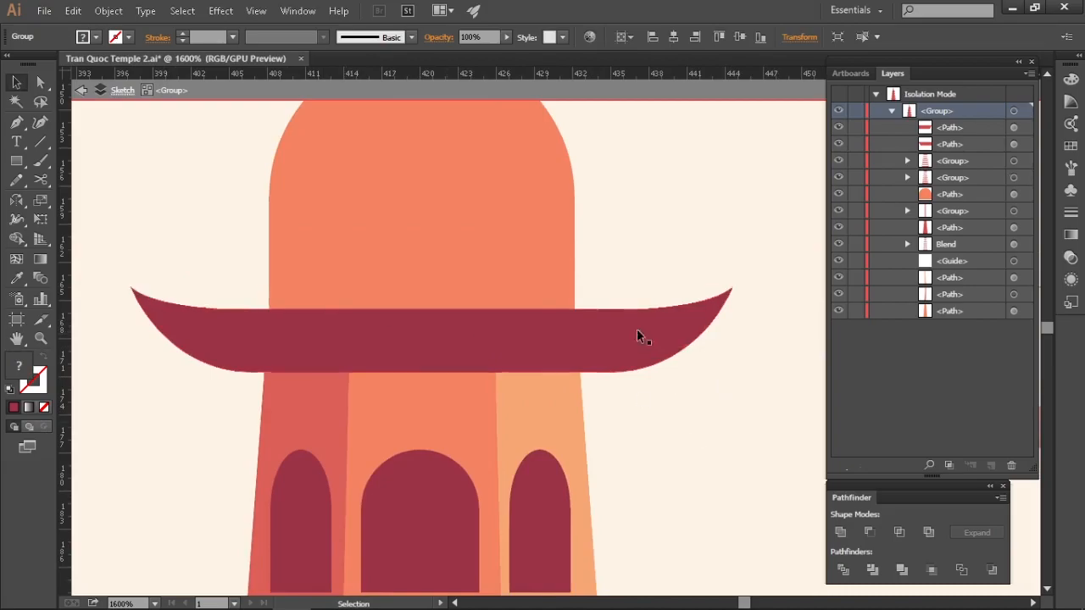
{"action": "scroll", "coordinate": [644, 352], "scroll_direction": "down", "scroll_amount": 3}
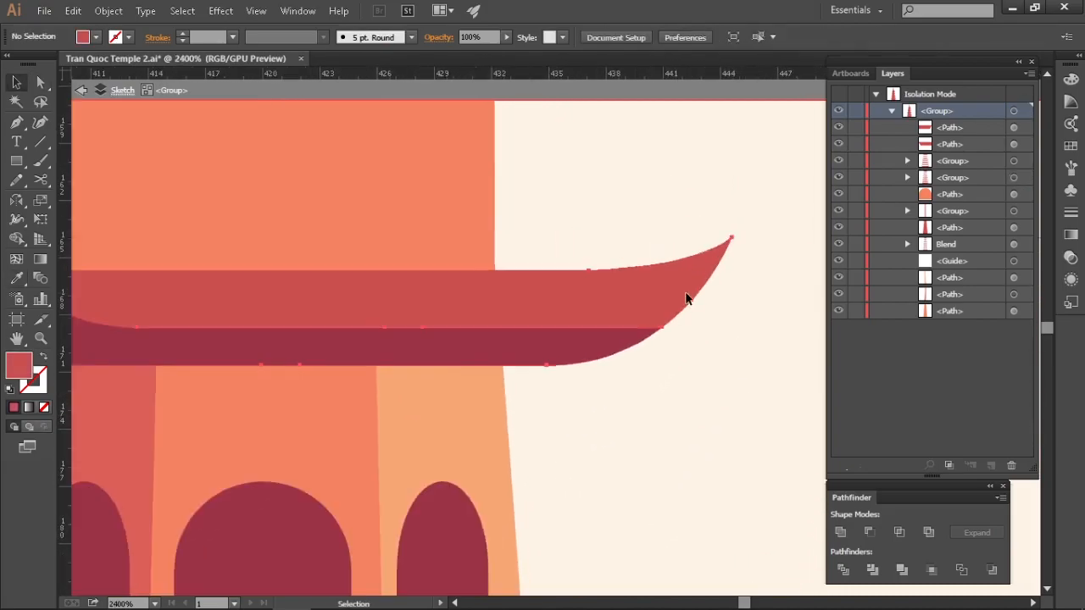
{"action": "scroll", "coordinate": [684, 295], "scroll_direction": "down", "scroll_amount": 2}
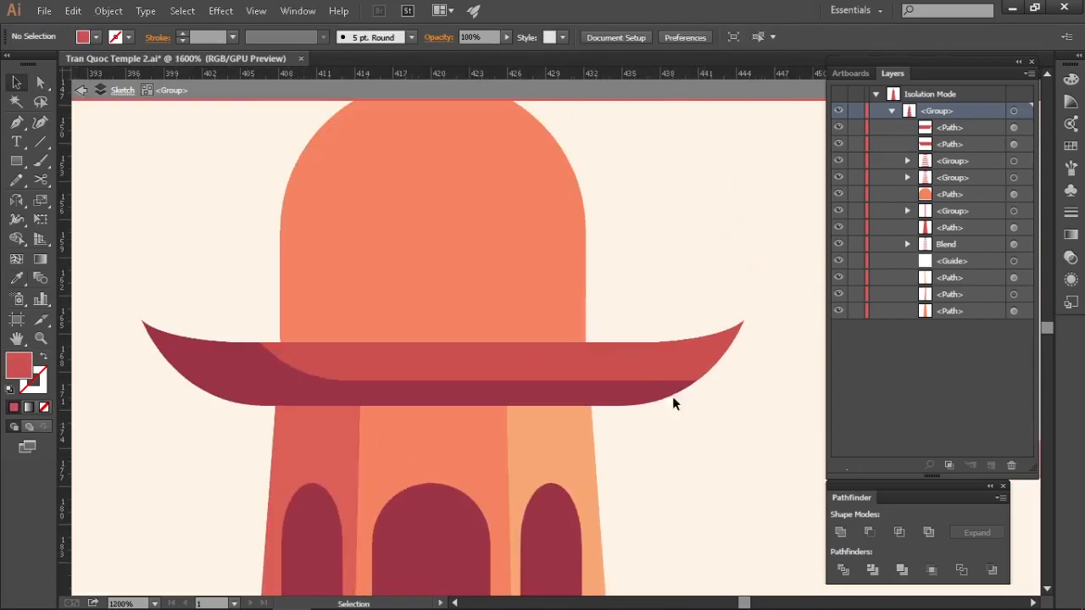
Duplicate the top roof's coral highlight shape, offset the copy down toward the roof's left end, and undo the last adjustment
{"action": "key", "text": "v"}
{"action": "left_click_drag", "start_coordinate": [677, 367], "coordinate": [676, 425]}
{"action": "scroll", "coordinate": [718, 396], "scroll_direction": "up", "scroll_amount": 1}
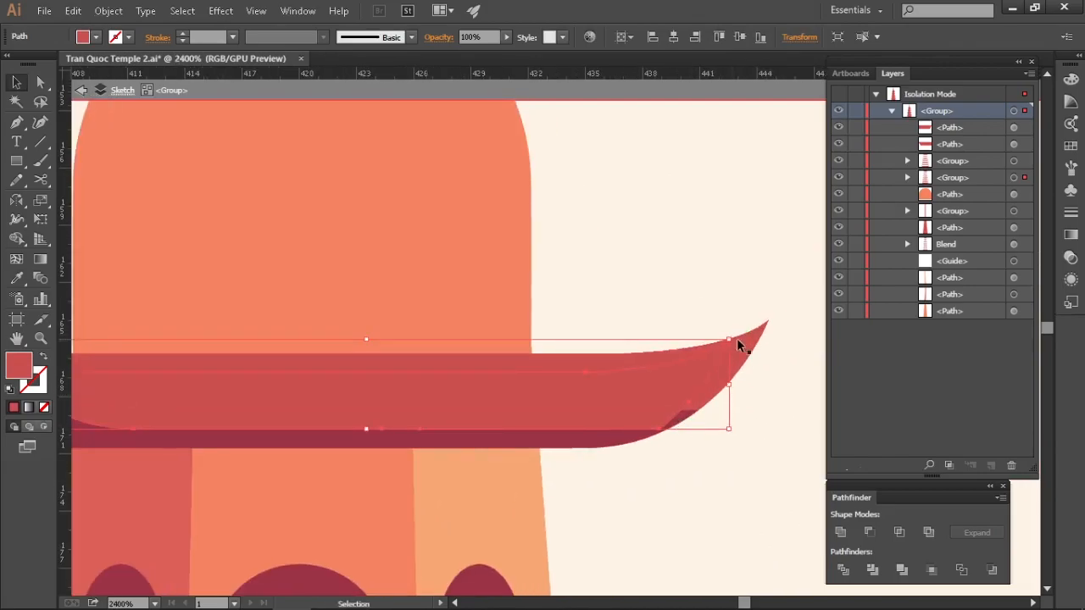
{"action": "left_click_drag", "start_coordinate": [740, 342], "coordinate": [740, 342]}
{"action": "left_click_drag", "start_coordinate": [560, 423], "coordinate": [614, 442]}
{"action": "left_click_drag", "start_coordinate": [596, 443], "coordinate": [631, 430]}
{"action": "key", "text": "ctrl+z"}
Adjust the offset copy's anchors and select it with the highlight and roof for cutting with the Shape Builder
{"action": "scroll", "coordinate": [773, 366], "scroll_direction": "up", "scroll_amount": 1}
{"action": "left_click_drag", "start_coordinate": [773, 366], "coordinate": [622, 362]}
{"action": "key", "text": "a"}
{"action": "left_click_drag", "start_coordinate": [632, 352], "coordinate": [637, 360]}
{"action": "key", "text": "v"}
{"action": "left_click", "coordinate": [623, 377]}
{"action": "left_click_drag", "start_coordinate": [151, 493], "coordinate": [711, 467]}
{"action": "key", "text": "shift+m"}
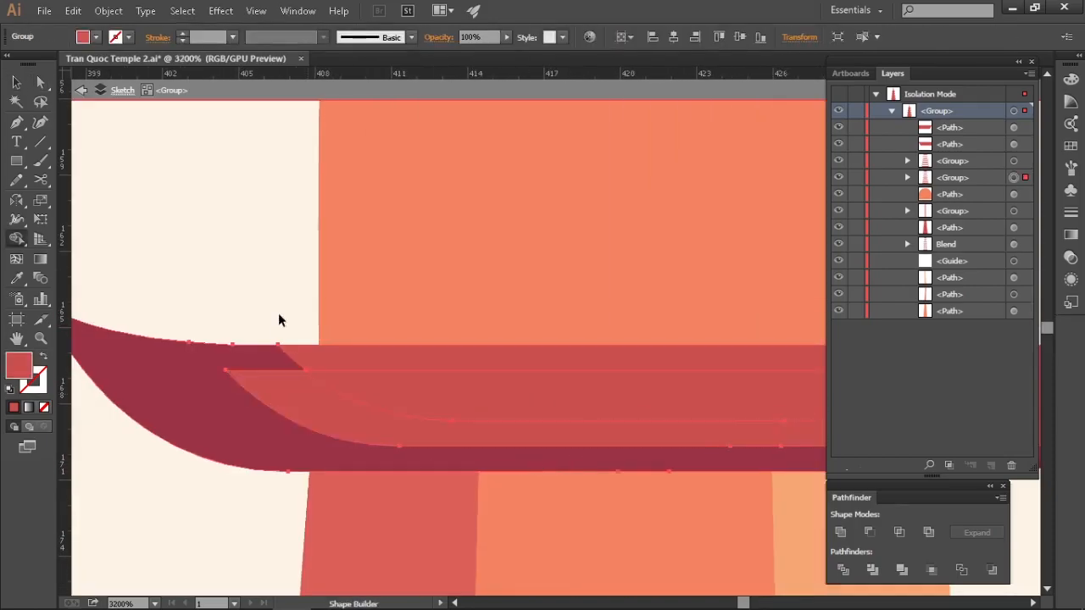
Undo the last two edits and delete the excess piece of the top roof's offset highlight copy
{"action": "key", "text": "ctrl+z"}
{"action": "key", "text": "ctrl+z"}
{"action": "key", "text": "ctrl+shift+a"}
{"action": "scroll", "coordinate": [360, 400], "scroll_direction": "down", "scroll_amount": 1}
{"action": "left_click_drag", "start_coordinate": [360, 401], "coordinate": [259, 392]}
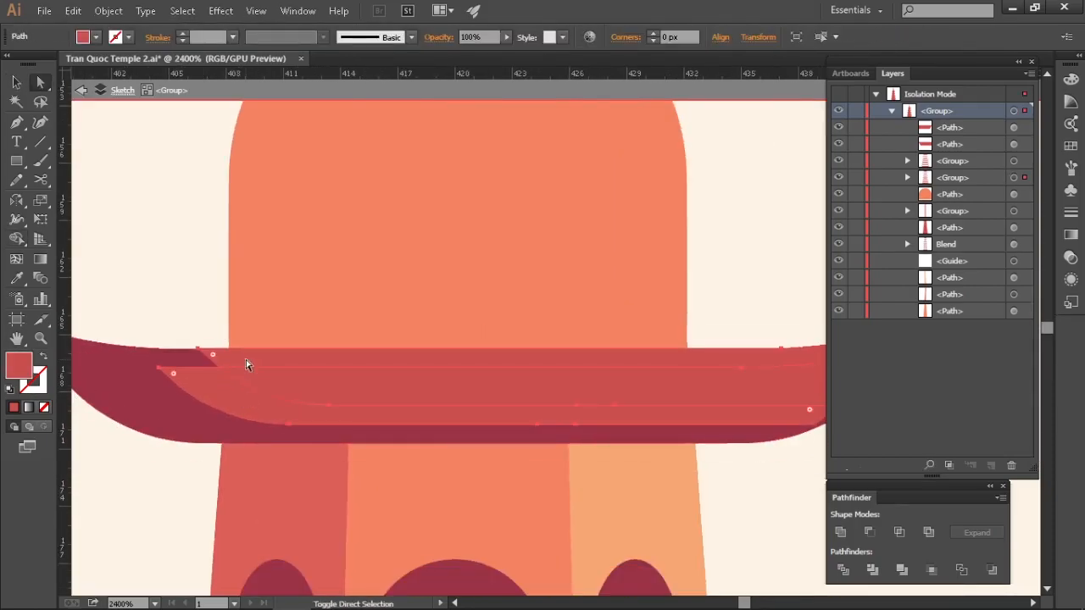
{"action": "key", "text": "Delete"}
Recolor the thin edge strip of the top roof pink with the Eyedropper, sampling a highlight on a smaller tower
{"action": "left_click_drag", "start_coordinate": [721, 373], "coordinate": [315, 405]}
{"action": "key", "text": "a"}
{"action": "left_click", "coordinate": [484, 373]}
{"action": "key", "text": "v"}
{"action": "scroll", "coordinate": [497, 406], "scroll_direction": "down", "scroll_amount": 3}
{"action": "key", "text": "i"}
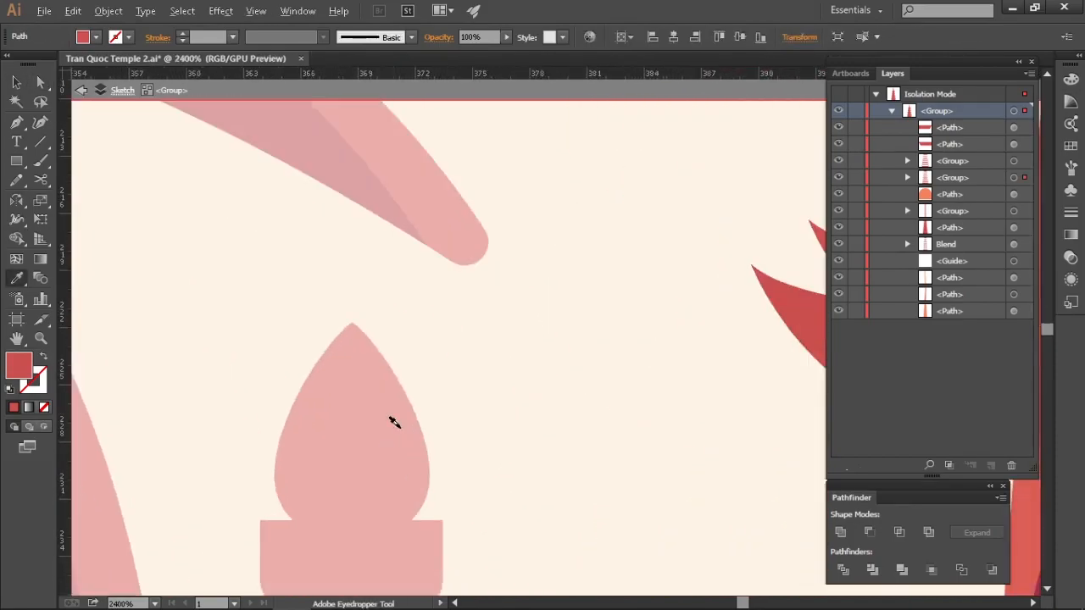
{"action": "left_click_drag", "start_coordinate": [393, 421], "coordinate": [610, 111]}
{"action": "left_click", "coordinate": [278, 244]}
Leave isolation mode and examine the top roof's pink edge highlight against the surrounding illustration
{"action": "scroll", "coordinate": [331, 267], "scroll_direction": "down", "scroll_amount": 3}
{"action": "scroll", "coordinate": [542, 339], "scroll_direction": "up", "scroll_amount": 2}
{"action": "key", "text": "v"}
{"action": "double_click", "coordinate": [670, 429]}
{"action": "scroll", "coordinate": [670, 429], "scroll_direction": "down", "scroll_amount": 2}
{"action": "left_click_drag", "start_coordinate": [671, 429], "coordinate": [487, 377]}
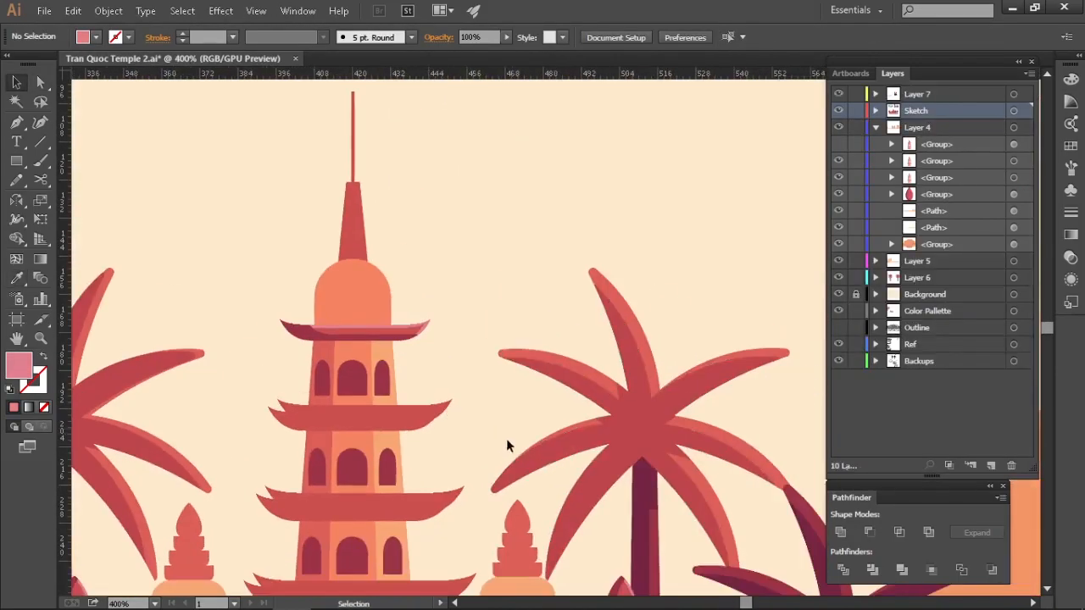
Select every shape sharing the small tower finial's pink highlight fill and recolor them a deeper pinkish red
{"action": "left_click_drag", "start_coordinate": [496, 462], "coordinate": [615, 359]}
{"action": "scroll", "coordinate": [211, 489], "scroll_direction": "up", "scroll_amount": 5}
{"action": "left_click_drag", "start_coordinate": [339, 460], "coordinate": [487, 322]}
{"action": "left_click", "coordinate": [429, 365]}
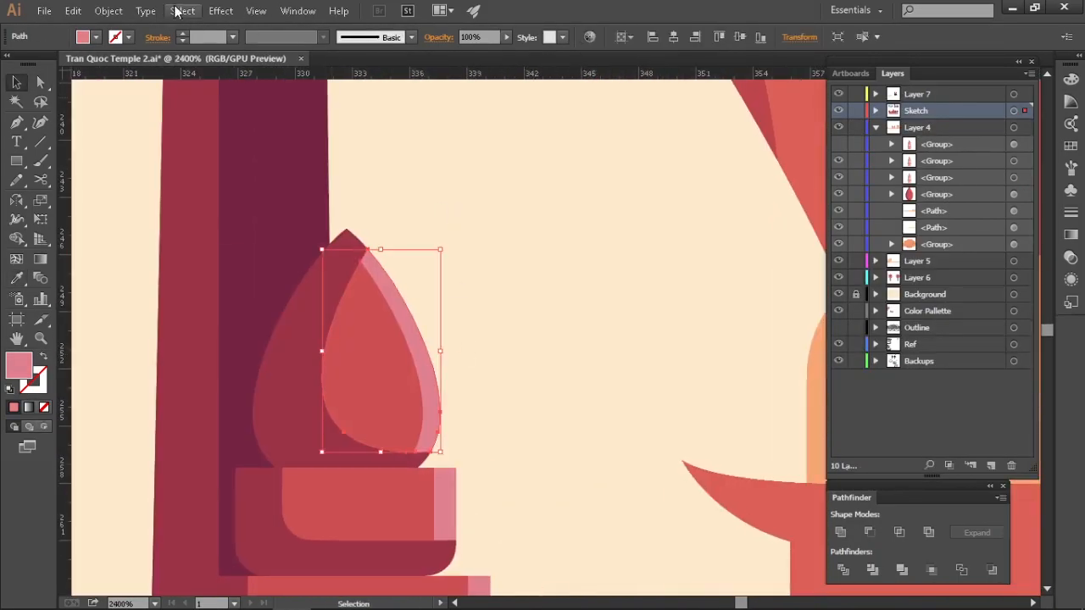
{"action": "left_click", "coordinate": [180, 11]}
{"action": "mouse_move", "coordinate": [203, 166]}
{"action": "left_click", "coordinate": [428, 235]}
{"action": "double_click", "coordinate": [19, 366]}
{"action": "left_click", "coordinate": [555, 166]}
{"action": "left_click", "coordinate": [807, 136]}
Refine the fill of the selected highlight shapes to a light coral red with the Color Picker, and deselect them
{"action": "double_click", "coordinate": [18, 365]}
{"action": "left_click", "coordinate": [553, 164]}
{"action": "left_click", "coordinate": [807, 137]}
{"action": "double_click", "coordinate": [18, 365]}
{"action": "key", "text": "Return"}
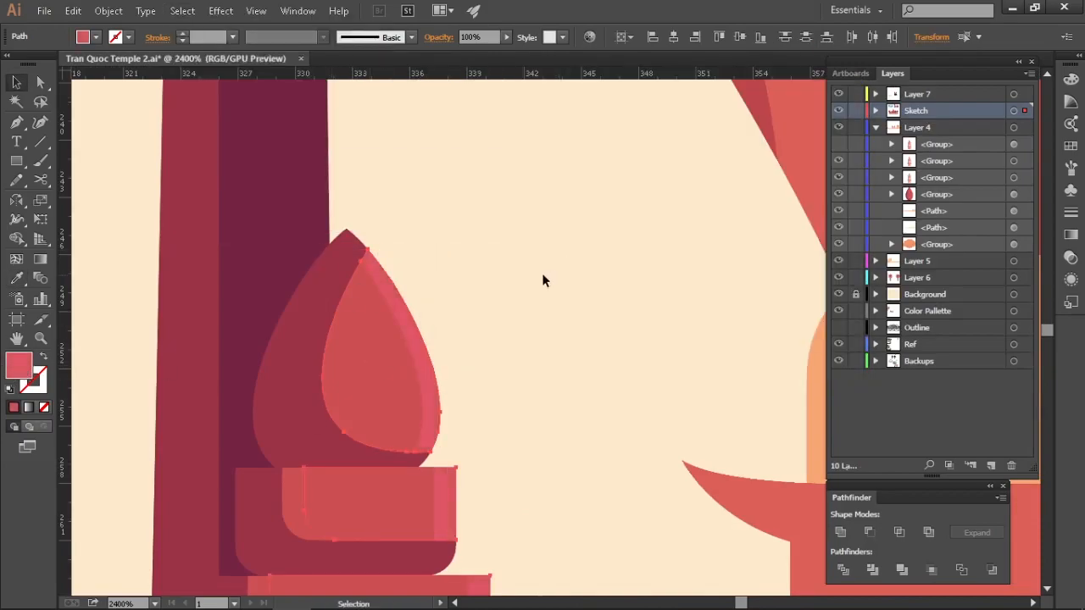
{"action": "double_click", "coordinate": [19, 365]}
{"action": "left_click", "coordinate": [662, 329]}
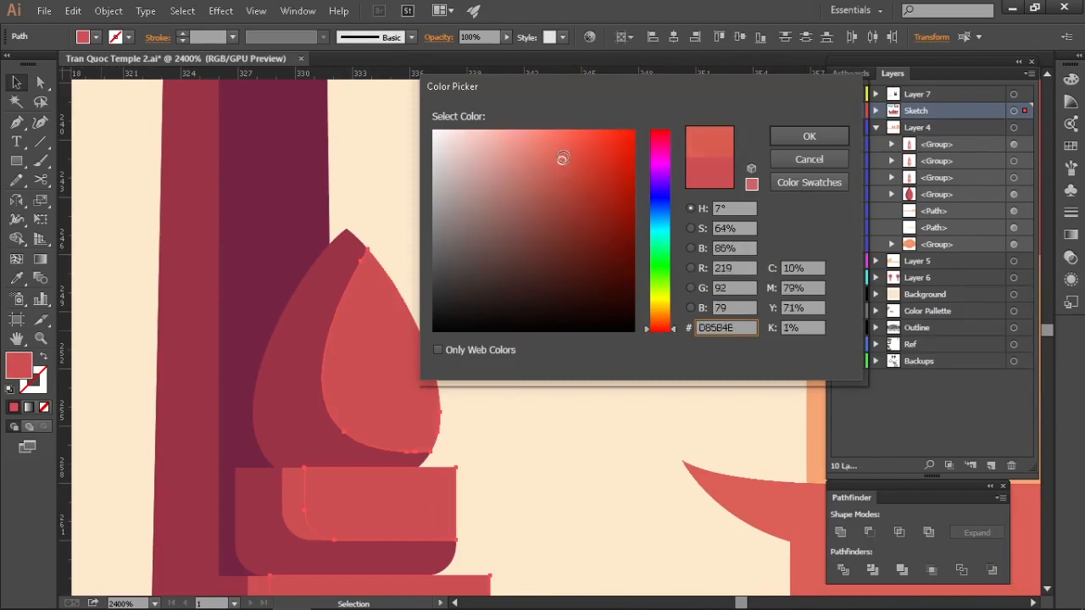
{"action": "key", "text": "Return"}
{"action": "double_click", "coordinate": [19, 365]}
{"action": "left_click", "coordinate": [808, 136]}
{"action": "left_click", "coordinate": [533, 300]}
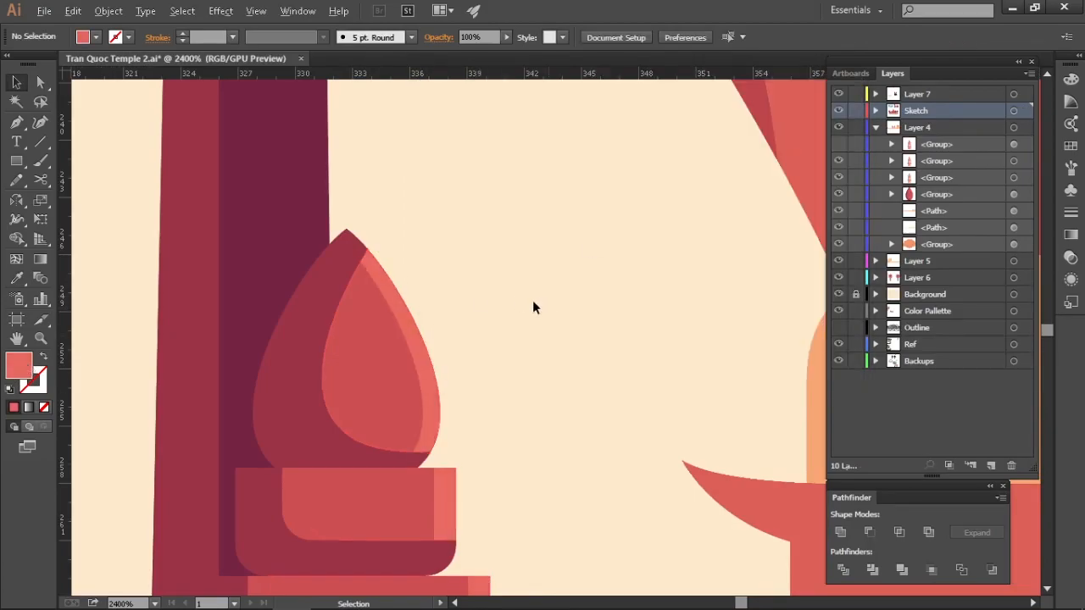
Select the lower roofs together with their offset copies and cut the overlapping shapes with the Shape Builder
{"action": "key", "text": "ctrl+minus"}
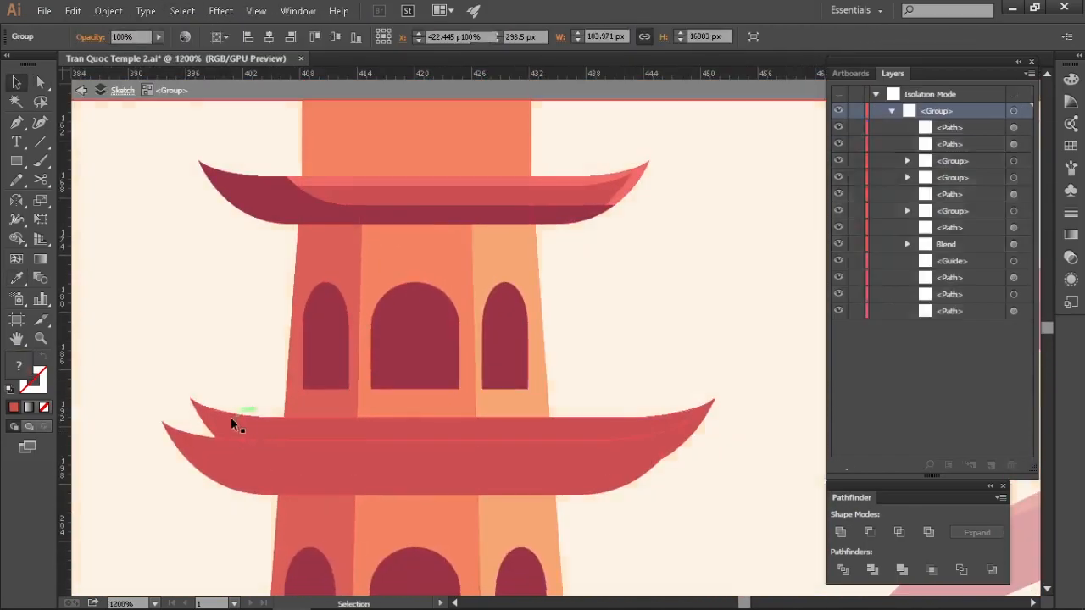
{"action": "key", "text": "a"}
{"action": "left_click_drag", "start_coordinate": [195, 409], "coordinate": [231, 228]}
{"action": "key", "text": "shift+m"}
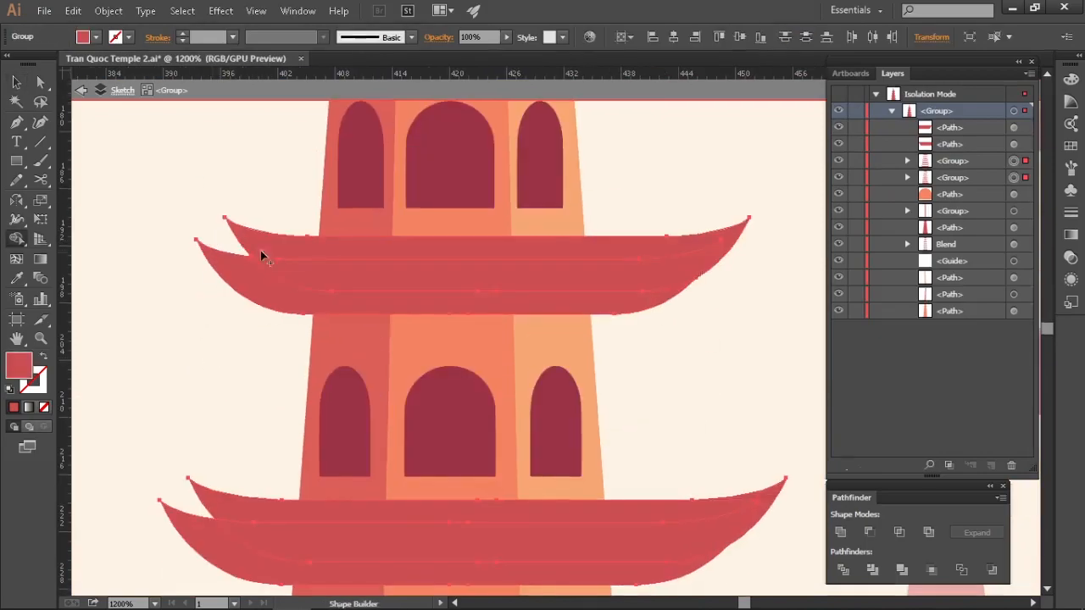
{"action": "left_click_drag", "start_coordinate": [229, 508], "coordinate": [279, 132]}
{"action": "left_click_drag", "start_coordinate": [273, 412], "coordinate": [269, 185]}
{"action": "left_click_drag", "start_coordinate": [240, 476], "coordinate": [267, 194]}
{"action": "left_click_drag", "start_coordinate": [237, 307], "coordinate": [245, 447]}
Select the leftover pieces protruding at the lower roofs' left ends and delete them
{"action": "key", "text": "a"}
{"action": "left_click", "coordinate": [222, 261]}
{"action": "left_click_drag", "start_coordinate": [247, 186], "coordinate": [254, 497]}
{"action": "left_click", "coordinate": [281, 336], "text": "shift"}
{"action": "left_click_drag", "start_coordinate": [324, 203], "coordinate": [297, 475]}
{"action": "left_click", "coordinate": [290, 311], "text": "shift"}
{"action": "left_click_drag", "start_coordinate": [346, 170], "coordinate": [290, 475]}
{"action": "left_click", "coordinate": [271, 354], "text": "shift"}
{"action": "key", "text": "Delete"}
{"action": "key", "text": "Delete"}
Select the shadow shape of each lower roof and recolor them dark maroon with the Eyedropper, sampling the top roof's shadow
{"action": "left_click", "coordinate": [288, 427]}
{"action": "left_click_drag", "start_coordinate": [300, 523], "coordinate": [332, 230]}
{"action": "left_click", "coordinate": [286, 383], "text": "shift"}
{"action": "left_click_drag", "start_coordinate": [337, 354], "coordinate": [356, 118]}
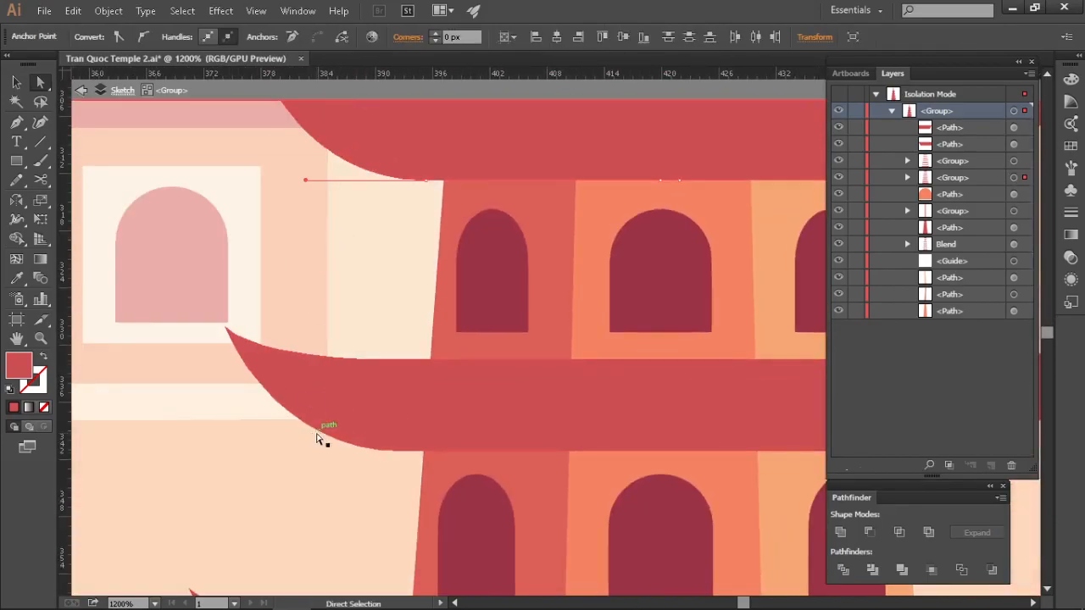
{"action": "left_click", "coordinate": [325, 439], "text": "shift"}
{"action": "left_click_drag", "start_coordinate": [327, 475], "coordinate": [318, 148]}
{"action": "left_click", "coordinate": [262, 361], "text": "shift"}
{"action": "key", "text": "ctrl+minus"}
{"action": "key", "text": "ctrl+minus"}
{"action": "left_click_drag", "start_coordinate": [424, 152], "coordinate": [381, 509]}
{"action": "key", "text": "i"}
{"action": "left_click", "coordinate": [405, 159]}
{"action": "key", "text": "v"}
{"action": "left_click", "coordinate": [617, 290]}
Isolate the lower roofs' coral highlight group, shift the left-end anchors to the right, and leave isolation mode
{"action": "left_click_drag", "start_coordinate": [622, 288], "coordinate": [628, 310]}
{"action": "scroll", "coordinate": [430, 311], "scroll_direction": "up", "scroll_amount": 2}
{"action": "left_click_drag", "start_coordinate": [431, 308], "coordinate": [450, 302]}
{"action": "double_click", "coordinate": [421, 314]}
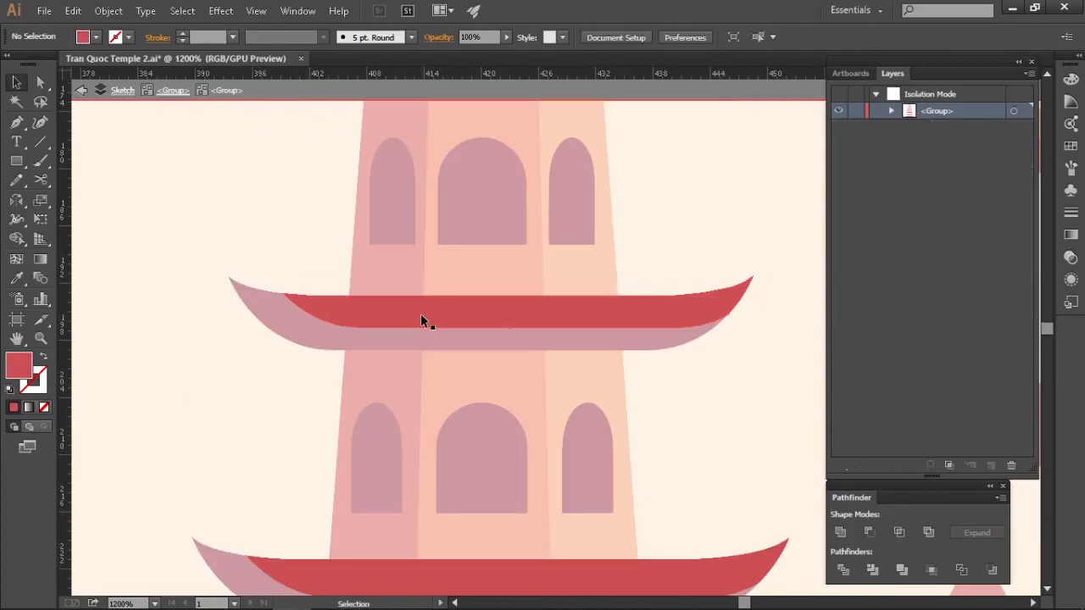
{"action": "key", "text": "a"}
{"action": "scroll", "coordinate": [416, 322], "scroll_direction": "down", "scroll_amount": 2}
{"action": "left_click_drag", "start_coordinate": [312, 431], "coordinate": [286, 232]}
{"action": "scroll", "coordinate": [278, 244], "scroll_direction": "down", "scroll_amount": 1}
{"action": "scroll", "coordinate": [259, 188], "scroll_direction": "down", "scroll_amount": 1}
{"action": "left_click_drag", "start_coordinate": [256, 147], "coordinate": [343, 561]}
{"action": "left_click_drag", "start_coordinate": [490, 353], "coordinate": [511, 441]}
{"action": "key", "text": "shift+Right"}
{"action": "double_click", "coordinate": [486, 256]}
Isolate the tower and place an offset copy of the lower roofs' highlights, selecting it together with the originals
{"action": "left_click_drag", "start_coordinate": [477, 274], "coordinate": [508, 264]}
{"action": "scroll", "coordinate": [486, 289], "scroll_direction": "up", "scroll_amount": 1}
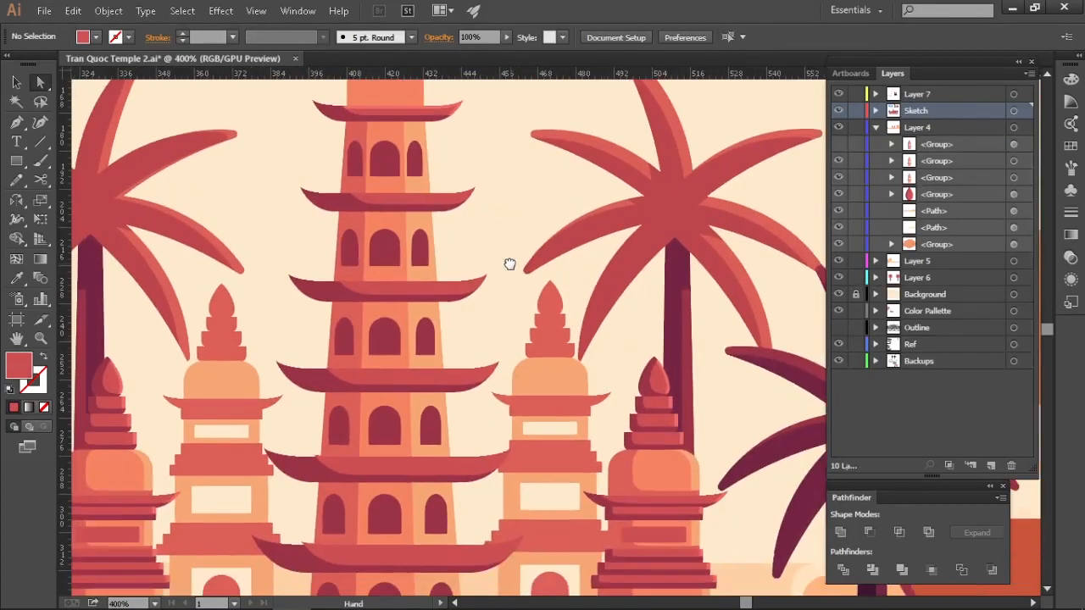
{"action": "scroll", "coordinate": [468, 180], "scroll_direction": "up", "scroll_amount": 2}
{"action": "left_click_drag", "start_coordinate": [467, 180], "coordinate": [512, 267]}
{"action": "key", "text": "v"}
{"action": "double_click", "coordinate": [480, 313]}
{"action": "scroll", "coordinate": [480, 314], "scroll_direction": "up", "scroll_amount": 2}
{"action": "left_click_drag", "start_coordinate": [495, 307], "coordinate": [466, 317]}
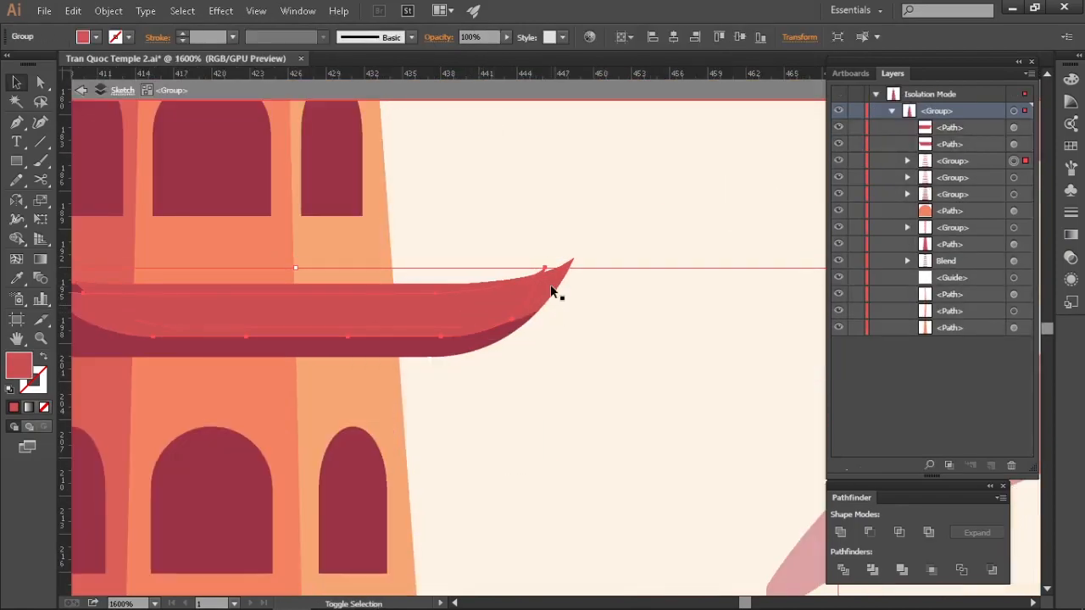
{"action": "left_click", "coordinate": [551, 286], "text": "shift"}
{"action": "left_click_drag", "start_coordinate": [126, 317], "coordinate": [211, 319]}
Cut the offset copies against the coral highlights on all lower roofs with the Shape Builder
{"action": "key", "text": "shift+m"}
{"action": "left_click_drag", "start_coordinate": [254, 542], "coordinate": [390, 170]}
{"action": "left_click_drag", "start_coordinate": [417, 431], "coordinate": [407, 170]}
{"action": "left_click_drag", "start_coordinate": [330, 402], "coordinate": [356, 153]}
{"action": "left_click_drag", "start_coordinate": [314, 543], "coordinate": [350, 319]}
{"action": "left_click_drag", "start_coordinate": [339, 526], "coordinate": [354, 233]}
{"action": "left_click_drag", "start_coordinate": [357, 555], "coordinate": [383, 225]}
{"action": "left_click_drag", "start_coordinate": [813, 310], "coordinate": [244, 344]}
{"action": "scroll", "coordinate": [551, 375], "scroll_direction": "down", "scroll_amount": 2}
{"action": "left_click_drag", "start_coordinate": [365, 170], "coordinate": [532, 585]}
Select the edge strips of the lower roofs and recolor them light coral with the Eyedropper, sampling the top roof's edge
{"action": "key", "text": "v"}
{"action": "scroll", "coordinate": [462, 474], "scroll_direction": "up", "scroll_amount": 3}
{"action": "left_click", "coordinate": [517, 360]}
{"action": "scroll", "coordinate": [560, 447], "scroll_direction": "down", "scroll_amount": 1}
{"action": "key", "text": "a"}
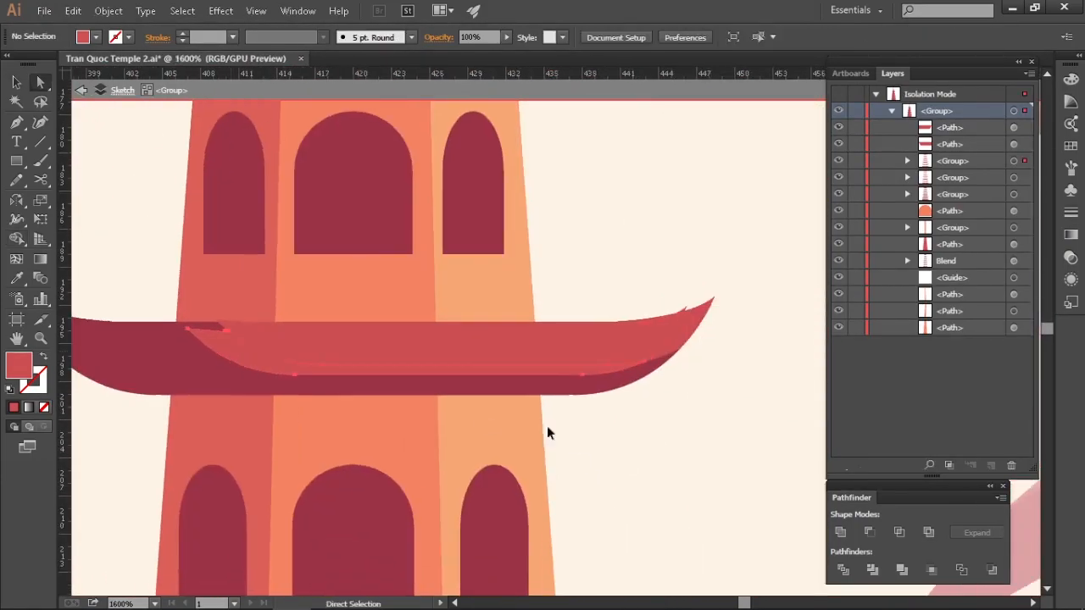
{"action": "left_click_drag", "start_coordinate": [709, 386], "coordinate": [672, 562]}
{"action": "key", "text": "o"}
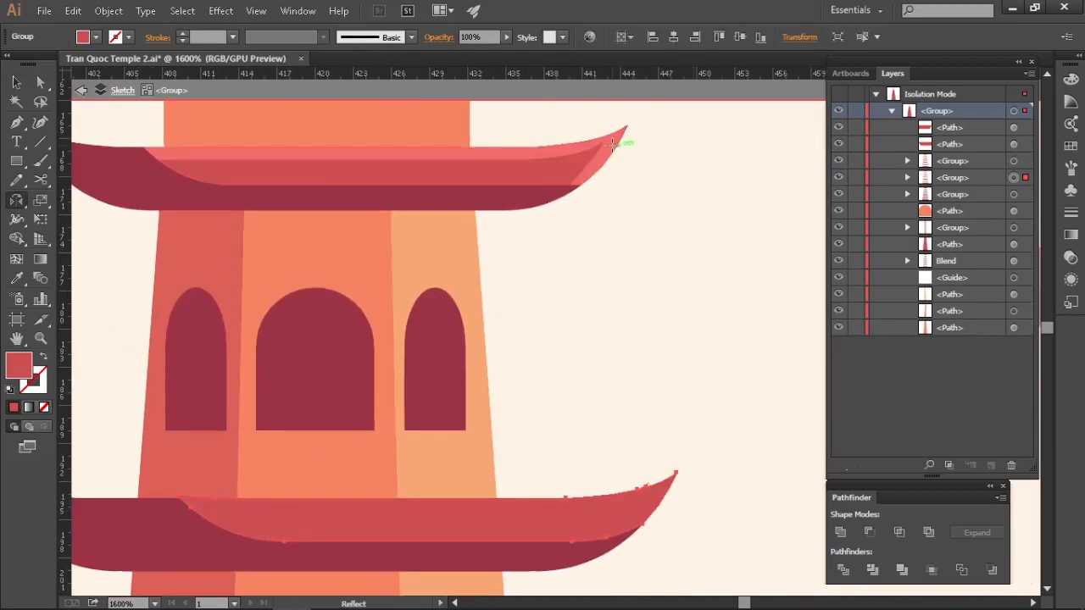
{"action": "key", "text": "i"}
{"action": "left_click", "coordinate": [612, 139]}
Try to shift the light coral edge strips and their anchors slightly downward, and undo both moves
{"action": "key", "text": "v"}
{"action": "left_click_drag", "start_coordinate": [707, 408], "coordinate": [710, 299]}
{"action": "left_click_drag", "start_coordinate": [660, 572], "coordinate": [711, 302]}
{"action": "left_click", "coordinate": [663, 388]}
{"action": "scroll", "coordinate": [210, 479], "scroll_direction": "up", "scroll_amount": 3}
{"action": "left_click_drag", "start_coordinate": [395, 324], "coordinate": [391, 342]}
{"action": "key", "text": "ctrl+z"}
{"action": "key", "text": "a"}
{"action": "left_click_drag", "start_coordinate": [339, 307], "coordinate": [337, 326]}
{"action": "key", "text": "ctrl+z"}
Trim the overhanging left end of the second roof's light coral strip with the Shape Builder and delete the excess
{"action": "scroll", "coordinate": [226, 280], "scroll_direction": "down", "scroll_amount": 4}
{"action": "left_click_drag", "start_coordinate": [297, 115], "coordinate": [278, 305]}
{"action": "scroll", "coordinate": [284, 307], "scroll_direction": "up", "scroll_amount": 2}
{"action": "key", "text": "v"}
{"action": "left_click", "coordinate": [407, 313]}
{"action": "left_click", "coordinate": [409, 324], "text": "shift"}
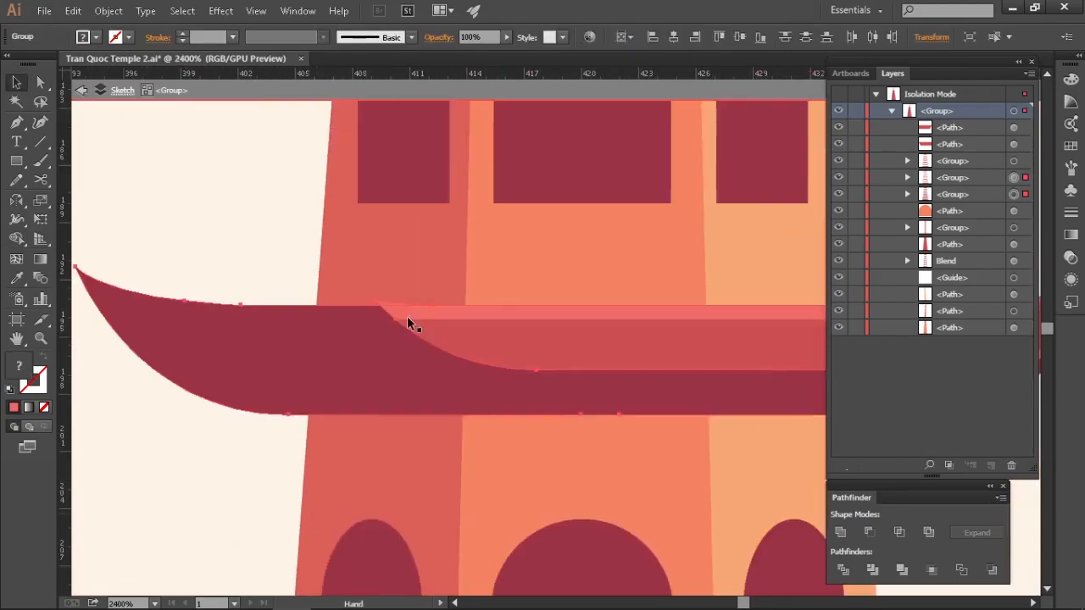
{"action": "key", "text": "shift+m"}
{"action": "scroll", "coordinate": [385, 301], "scroll_direction": "up", "scroll_amount": 2}
{"action": "left_click", "coordinate": [289, 299]}
{"action": "key", "text": "Delete"}
{"action": "scroll", "coordinate": [359, 280], "scroll_direction": "down", "scroll_amount": 2}
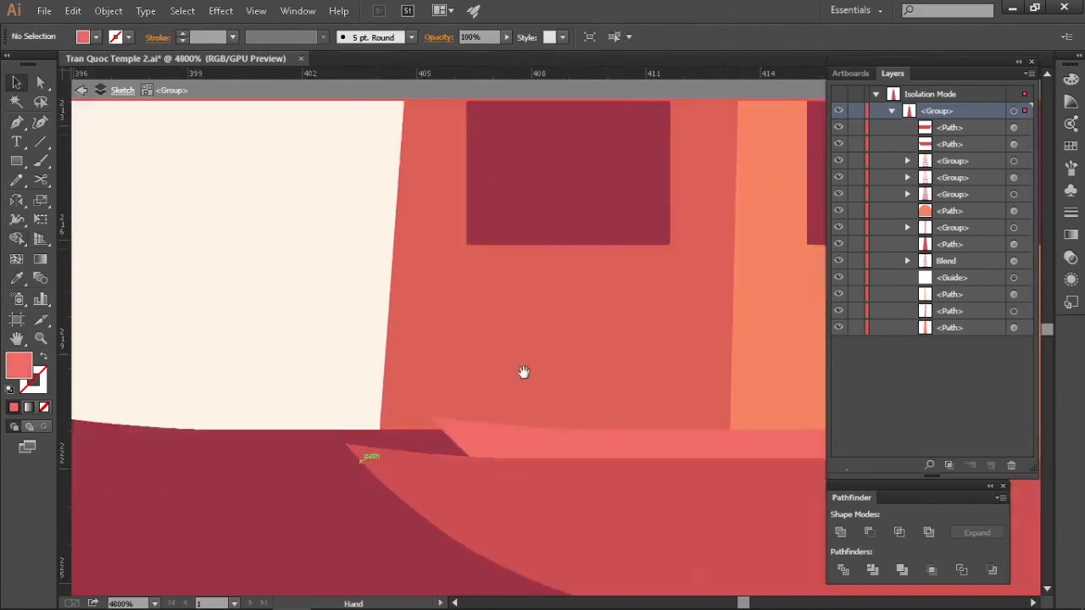
Remove the light coral piece projecting above the second roof's top edge at its left end with the Shape Builder
{"action": "left_click_drag", "start_coordinate": [523, 373], "coordinate": [511, 193]}
{"action": "left_click", "coordinate": [471, 264]}
{"action": "left_click", "coordinate": [432, 260], "text": "shift"}
{"action": "key", "text": "shift+m"}
{"action": "left_click", "coordinate": [446, 244]}
{"action": "key", "text": "Delete"}
Trim the projecting left ends of the light coral strips on the third and fourth roofs with the Shape Builder
{"action": "left_click_drag", "start_coordinate": [413, 542], "coordinate": [440, 127]}
{"action": "left_click_drag", "start_coordinate": [419, 509], "coordinate": [449, 127]}
{"action": "key", "text": "a"}
{"action": "left_click", "coordinate": [360, 193]}
{"action": "left_click", "coordinate": [389, 188], "text": "shift"}
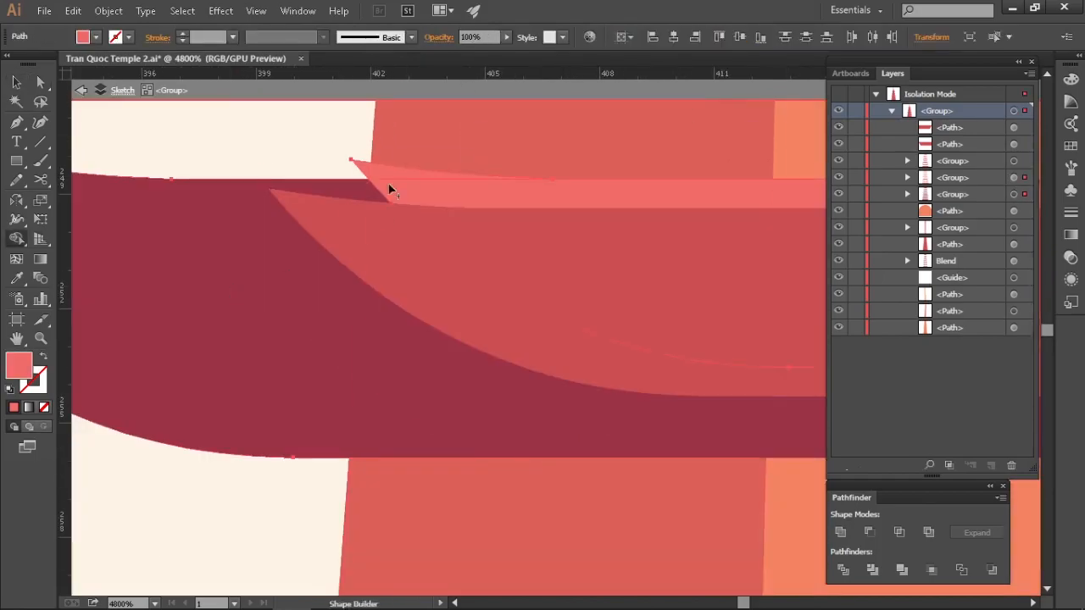
{"action": "key", "text": "Delete"}
{"action": "left_click_drag", "start_coordinate": [407, 543], "coordinate": [418, 278]}
{"action": "key", "text": "shift+m"}
{"action": "left_click", "coordinate": [344, 311]}
{"action": "key", "text": "Delete"}
Trim the projecting left ends of the light coral strips on the fifth and sixth roofs and delete the excess
{"action": "left_click_drag", "start_coordinate": [343, 573], "coordinate": [352, 119]}
{"action": "left_click_drag", "start_coordinate": [200, 397], "coordinate": [117, 445]}
{"action": "left_click", "coordinate": [234, 315]}
{"action": "left_click", "coordinate": [278, 297], "text": "shift"}
{"action": "key", "text": "Delete"}
{"action": "left_click_drag", "start_coordinate": [373, 355], "coordinate": [322, 356]}
{"action": "left_click_drag", "start_coordinate": [407, 525], "coordinate": [475, 203]}
{"action": "left_click", "coordinate": [284, 328]}
{"action": "left_click", "coordinate": [314, 319], "text": "shift"}
{"action": "key", "text": "Delete"}
Select the projecting left end of the lowest roof's light coral strip and delete it
{"action": "left_click_drag", "start_coordinate": [347, 543], "coordinate": [445, 344]}
{"action": "left_click_drag", "start_coordinate": [443, 509], "coordinate": [474, 140]}
{"action": "left_click_drag", "start_coordinate": [407, 525], "coordinate": [439, 152]}
{"action": "left_click", "coordinate": [343, 320]}
{"action": "left_click", "coordinate": [265, 419], "text": "shift"}
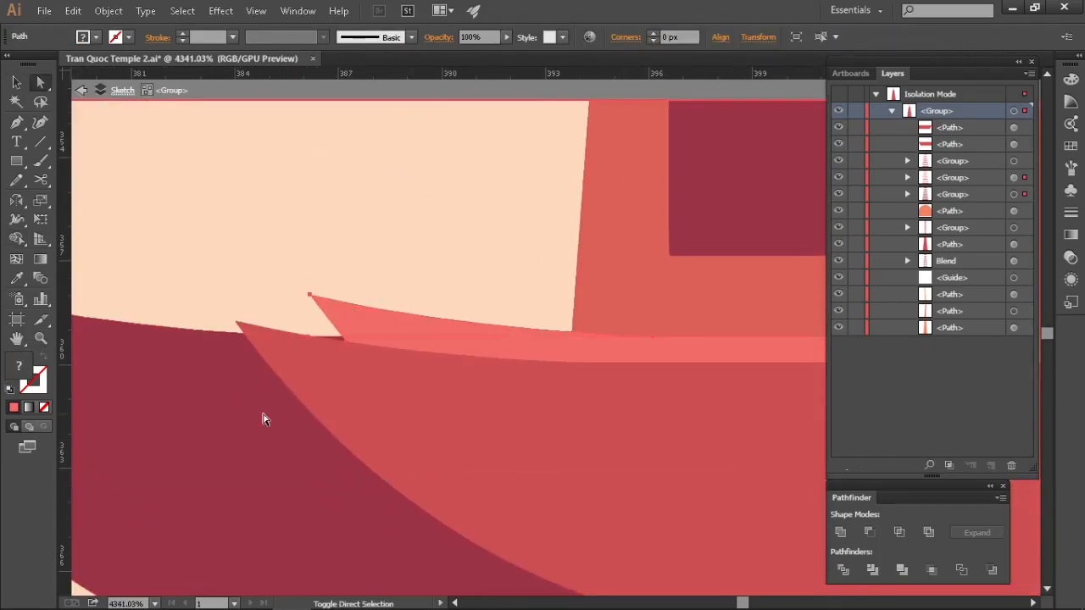
{"action": "key", "text": "Delete"}
Cut away the coral highlight's left tip projecting above the lowest roof's top edge with the Shape Builder
{"action": "left_click_drag", "start_coordinate": [496, 438], "coordinate": [465, 438]}
{"action": "key", "text": "v"}
{"action": "left_click_drag", "start_coordinate": [454, 389], "coordinate": [453, 382]}
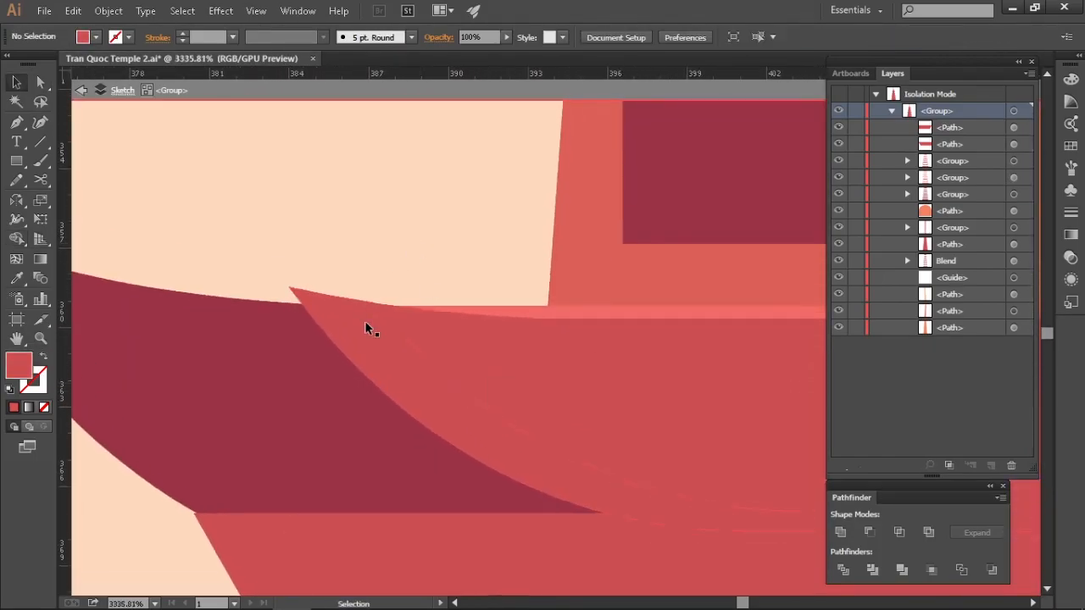
{"action": "left_click_drag", "start_coordinate": [319, 288], "coordinate": [320, 319]}
{"action": "left_click", "coordinate": [321, 328], "text": "alt"}
{"action": "key", "text": "v"}
{"action": "left_click", "coordinate": [334, 297]}
{"action": "left_click", "coordinate": [514, 354], "text": "ctrl"}
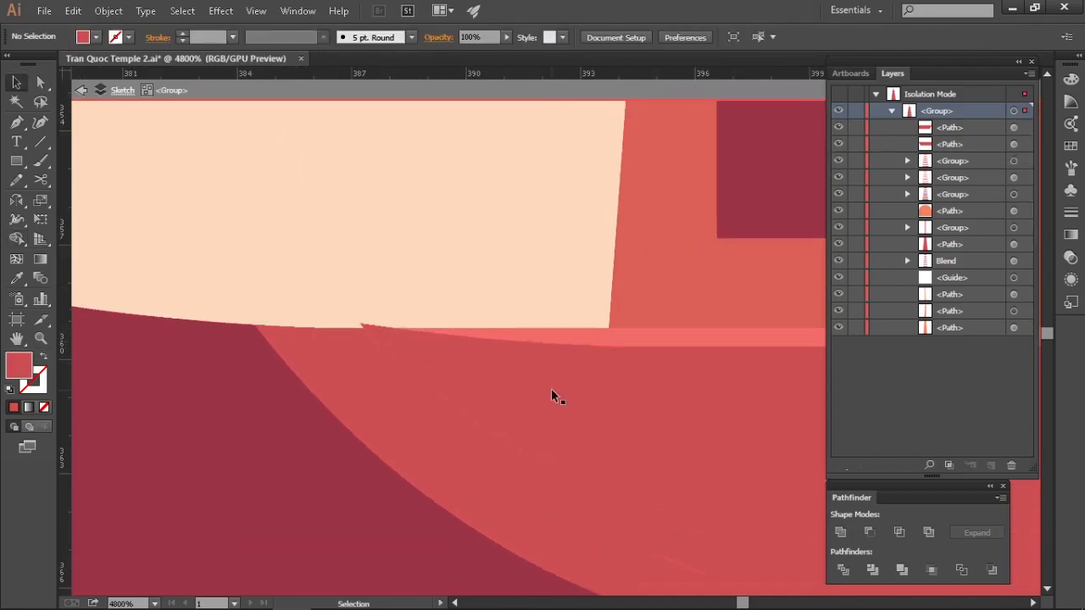
{"action": "left_click", "coordinate": [600, 379], "text": "ctrl+alt"}
{"action": "left_click", "coordinate": [601, 379], "text": "ctrl+alt"}
Try to shift the anchors at the left corner of the lowest roof's coral highlight, and undo the moves
{"action": "left_click_drag", "start_coordinate": [638, 372], "coordinate": [262, 547]}
{"action": "left_click_drag", "start_coordinate": [610, 410], "coordinate": [639, 373]}
{"action": "left_click_drag", "start_coordinate": [690, 411], "coordinate": [824, 389]}
{"action": "left_click_drag", "start_coordinate": [350, 454], "coordinate": [351, 406]}
{"action": "left_click_drag", "start_coordinate": [213, 257], "coordinate": [223, 373]}
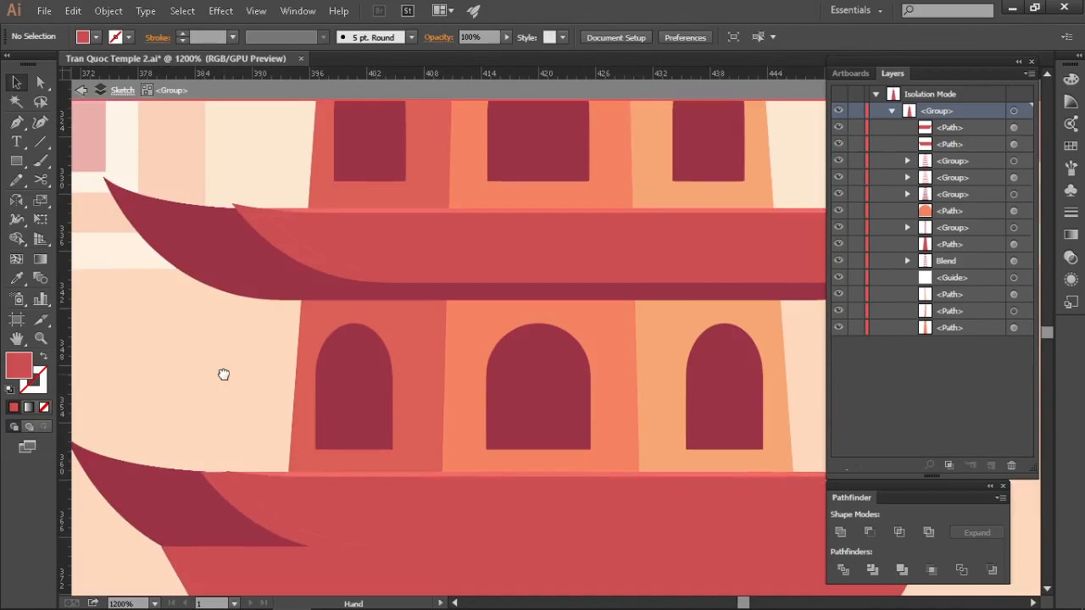
{"action": "key", "text": "a"}
{"action": "left_click_drag", "start_coordinate": [204, 450], "coordinate": [263, 492]}
{"action": "key", "text": "v"}
{"action": "left_click_drag", "start_coordinate": [592, 414], "coordinate": [589, 438]}
{"action": "key", "text": "ctrl+z"}
{"action": "left_click", "coordinate": [246, 298]}
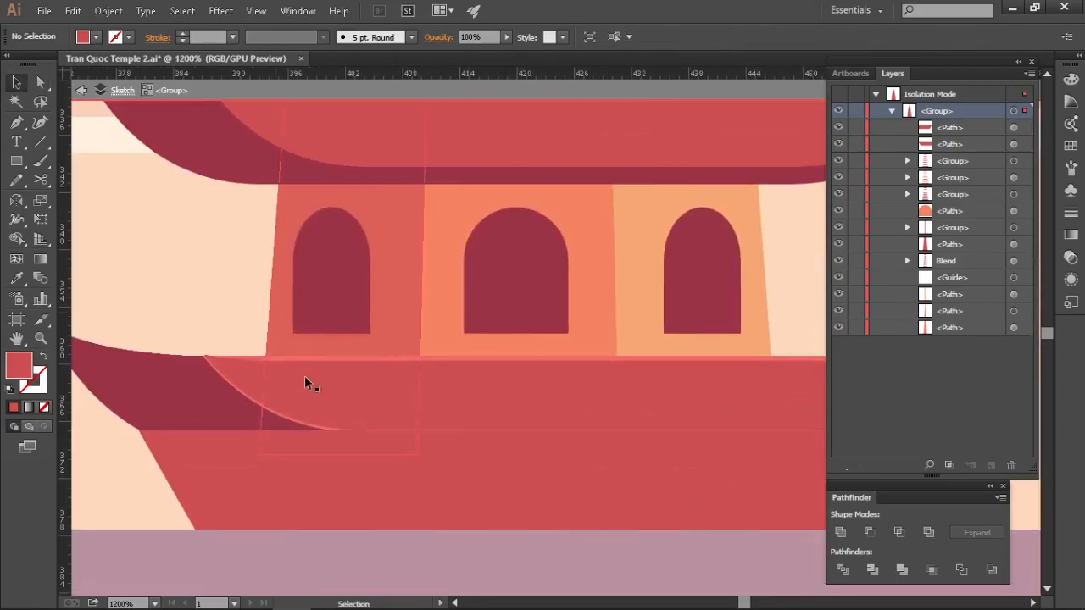
{"action": "left_click", "coordinate": [203, 307]}
{"action": "left_click_drag", "start_coordinate": [203, 307], "coordinate": [201, 305]}
{"action": "key", "text": "ctrl+z"}
{"action": "left_click", "coordinate": [176, 292]}
{"action": "scroll", "coordinate": [191, 328], "scroll_direction": "up", "scroll_amount": 2}
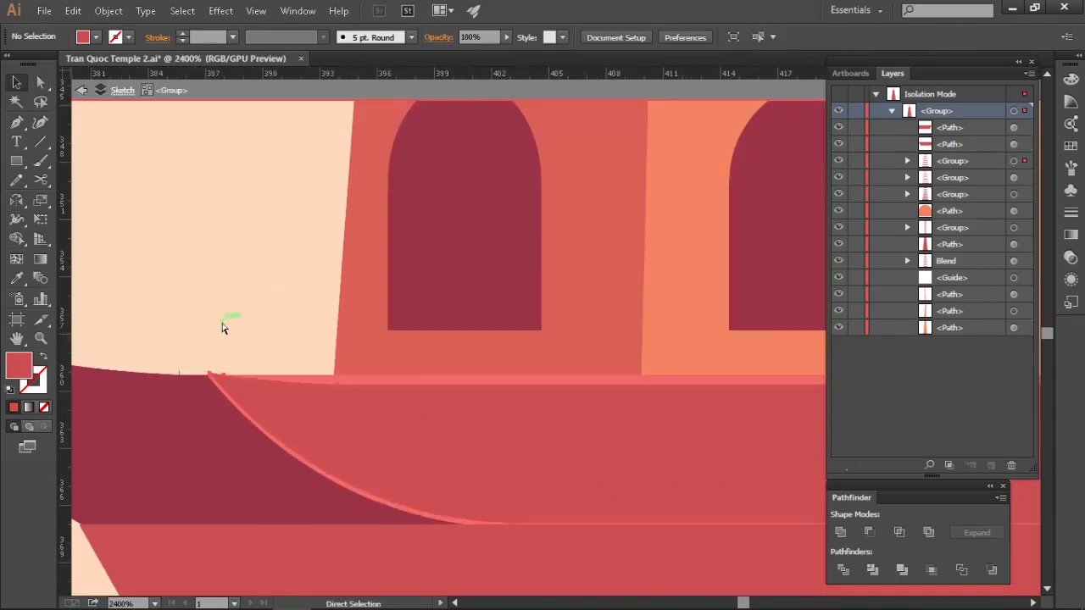
{"action": "key", "text": "ctrl+z"}
Isolate the lowest roof's light coral shape and examine the anchors at its left corner
{"action": "left_click_drag", "start_coordinate": [299, 372], "coordinate": [273, 365]}
{"action": "scroll", "coordinate": [781, 456], "scroll_direction": "down", "scroll_amount": 3}
{"action": "double_click", "coordinate": [791, 399]}
{"action": "key", "text": "a"}
{"action": "scroll", "coordinate": [346, 449], "scroll_direction": "up", "scroll_amount": 2}
{"action": "left_click", "coordinate": [204, 333]}
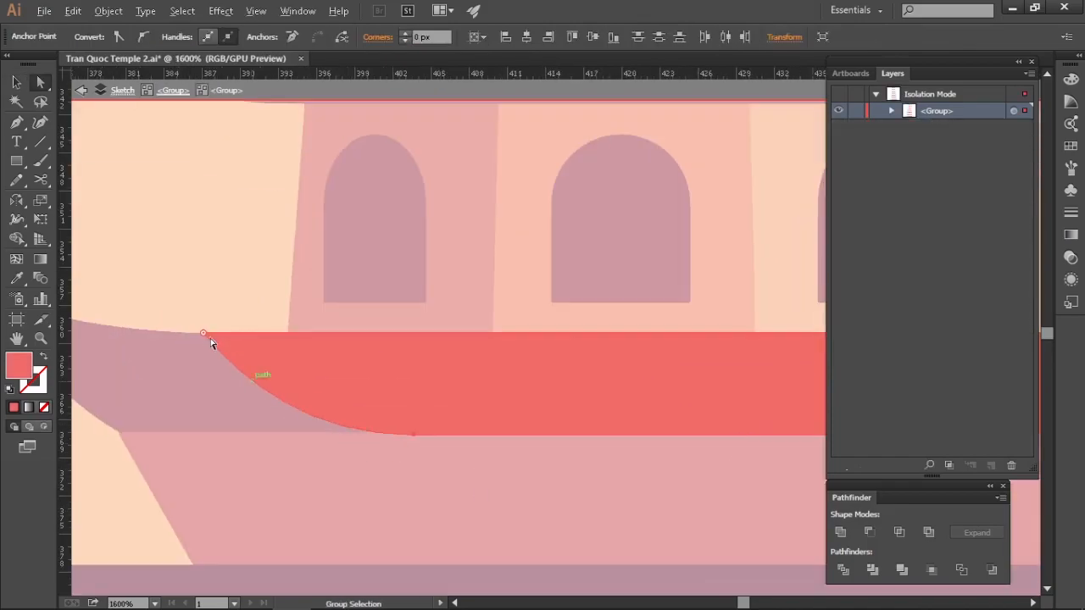
{"action": "double_click", "coordinate": [230, 292]}
{"action": "left_click_drag", "start_coordinate": [414, 436], "coordinate": [368, 395]}
{"action": "left_click", "coordinate": [287, 344]}
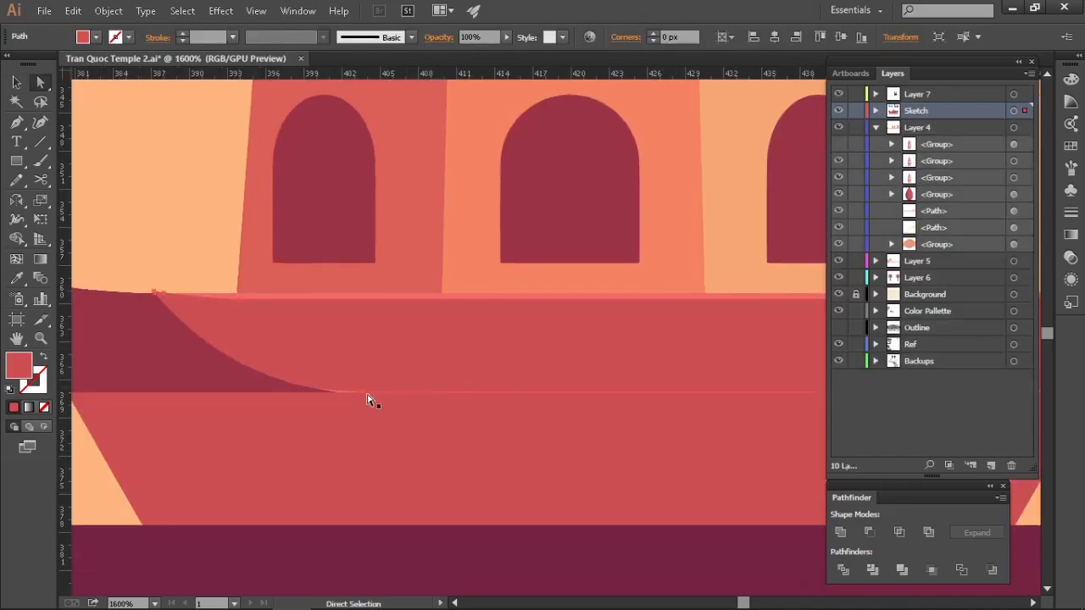
{"action": "left_click", "coordinate": [366, 394]}
{"action": "left_click", "coordinate": [166, 242]}
Select the coral tip projecting above the sixth roof's top edge at its left end and delete it
{"action": "scroll", "coordinate": [166, 242], "scroll_direction": "down", "scroll_amount": 2}
{"action": "key", "text": "v"}
{"action": "double_click", "coordinate": [458, 286]}
{"action": "scroll", "coordinate": [458, 218], "scroll_direction": "up", "scroll_amount": 2}
{"action": "key", "text": "a"}
{"action": "left_click", "coordinate": [296, 257]}
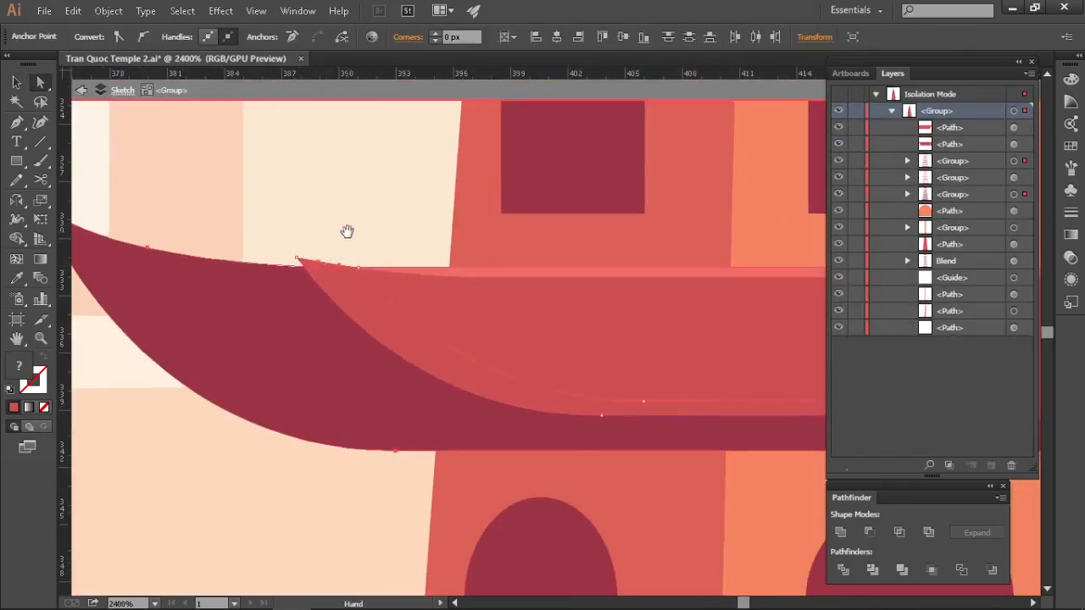
{"action": "scroll", "coordinate": [339, 229], "scroll_direction": "up", "scroll_amount": 2}
{"action": "key", "text": "v"}
{"action": "left_click", "coordinate": [297, 307]}
{"action": "key", "text": "Delete"}
Trim the coral highlight's left tip projecting above the fifth roof's top edge with the Shape Builder
{"action": "key", "text": "a"}
{"action": "scroll", "coordinate": [409, 351], "scroll_direction": "up", "scroll_amount": 3}
{"action": "scroll", "coordinate": [409, 351], "scroll_direction": "down", "scroll_amount": 2}
{"action": "key", "text": "v"}
{"action": "left_click_drag", "start_coordinate": [331, 324], "coordinate": [395, 438]}
{"action": "key", "text": "shift+m"}
{"action": "scroll", "coordinate": [407, 339], "scroll_direction": "up", "scroll_amount": 1}
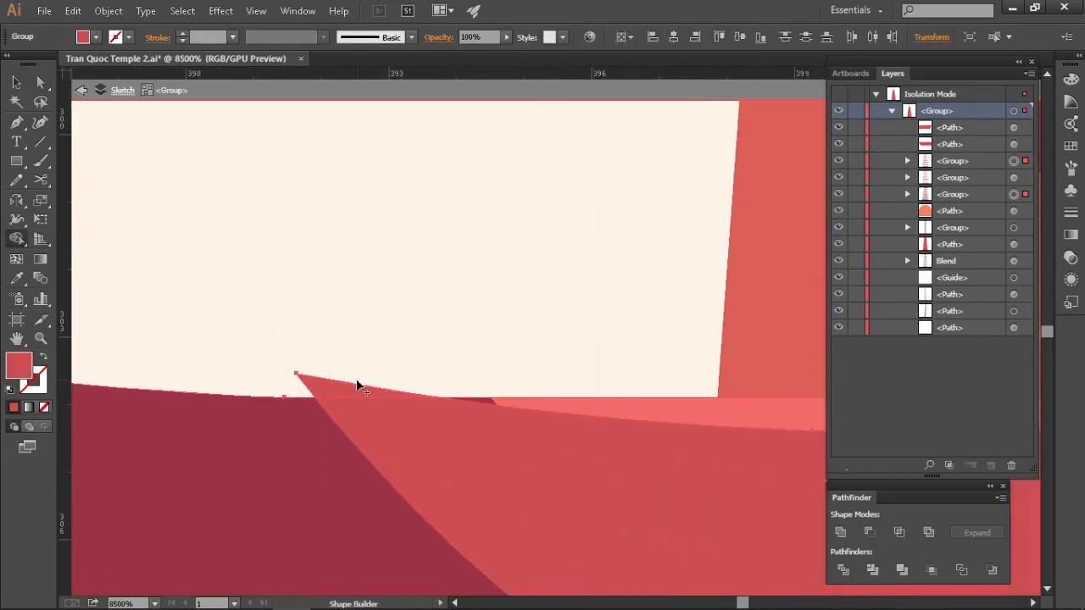
{"action": "scroll", "coordinate": [369, 356], "scroll_direction": "down", "scroll_amount": 2}
{"action": "left_click_drag", "start_coordinate": [369, 356], "coordinate": [381, 226]}
{"action": "left_click", "coordinate": [381, 347]}
Lower the left tip anchor of the fourth roof's coral highlight onto the roof's top edge
{"action": "scroll", "coordinate": [382, 348], "scroll_direction": "down", "scroll_amount": 3}
{"action": "mouse_move", "coordinate": [551, 373]}
{"action": "left_mouse_down"}
{"action": "mouse_move", "coordinate": [325, 381]}
{"action": "mouse_move", "coordinate": [551, 377]}
{"action": "left_mouse_up"}
{"action": "scroll", "coordinate": [409, 360], "scroll_direction": "up", "scroll_amount": 3}
{"action": "scroll", "coordinate": [385, 365], "scroll_direction": "down", "scroll_amount": 1}
{"action": "scroll", "coordinate": [386, 366], "scroll_direction": "down", "scroll_amount": 5}
{"action": "scroll", "coordinate": [452, 378], "scroll_direction": "up", "scroll_amount": 3}
{"action": "scroll", "coordinate": [452, 378], "scroll_direction": "down", "scroll_amount": 3}
{"action": "scroll", "coordinate": [314, 375], "scroll_direction": "up", "scroll_amount": 5}
{"action": "left_click", "coordinate": [341, 327]}
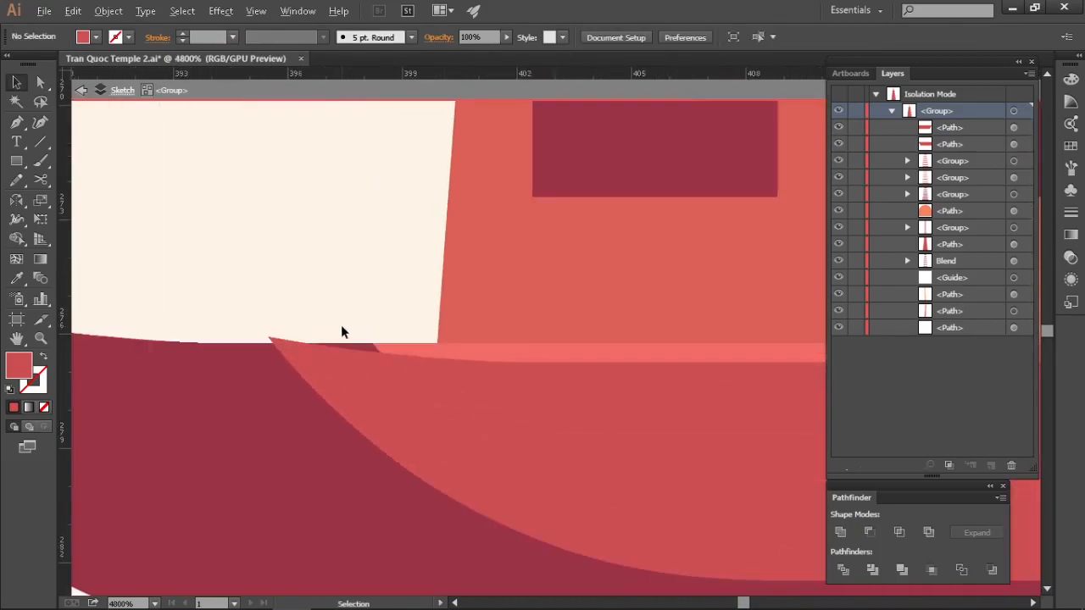
{"action": "left_click", "coordinate": [351, 364]}
{"action": "key", "text": "a"}
{"action": "scroll", "coordinate": [339, 335], "scroll_direction": "up", "scroll_amount": 1}
{"action": "left_click_drag", "start_coordinate": [224, 267], "coordinate": [223, 274]}
Snap the neighbouring upper anchor of the fourth roof's coral highlight to the roof's top edge and realign the tip
{"action": "scroll", "coordinate": [441, 280], "scroll_direction": "up", "scroll_amount": 2}
{"action": "left_click", "coordinate": [339, 295]}
{"action": "left_click_drag", "start_coordinate": [338, 295], "coordinate": [288, 267]}
{"action": "left_click", "coordinate": [339, 295]}
{"action": "left_click_drag", "start_coordinate": [152, 268], "coordinate": [285, 294]}
{"action": "left_click_drag", "start_coordinate": [141, 296], "coordinate": [140, 294]}
Snap the left tip and neighbouring upper anchor of the third roof's coral highlight to the roof's top edge
{"action": "scroll", "coordinate": [307, 256], "scroll_direction": "down", "scroll_amount": 4}
{"action": "scroll", "coordinate": [349, 368], "scroll_direction": "up", "scroll_amount": 4}
{"action": "left_click_drag", "start_coordinate": [381, 341], "coordinate": [250, 323]}
{"action": "key", "text": "ctrl+z"}
{"action": "scroll", "coordinate": [250, 324], "scroll_direction": "up", "scroll_amount": 2}
{"action": "left_click", "coordinate": [383, 347]}
{"action": "left_click_drag", "start_coordinate": [383, 346], "coordinate": [324, 300]}
{"action": "scroll", "coordinate": [325, 301], "scroll_direction": "down", "scroll_amount": 1}
{"action": "left_click_drag", "start_coordinate": [234, 293], "coordinate": [297, 319]}
{"action": "scroll", "coordinate": [254, 335], "scroll_direction": "up", "scroll_amount": 1}
{"action": "left_click_drag", "start_coordinate": [195, 303], "coordinate": [194, 300]}
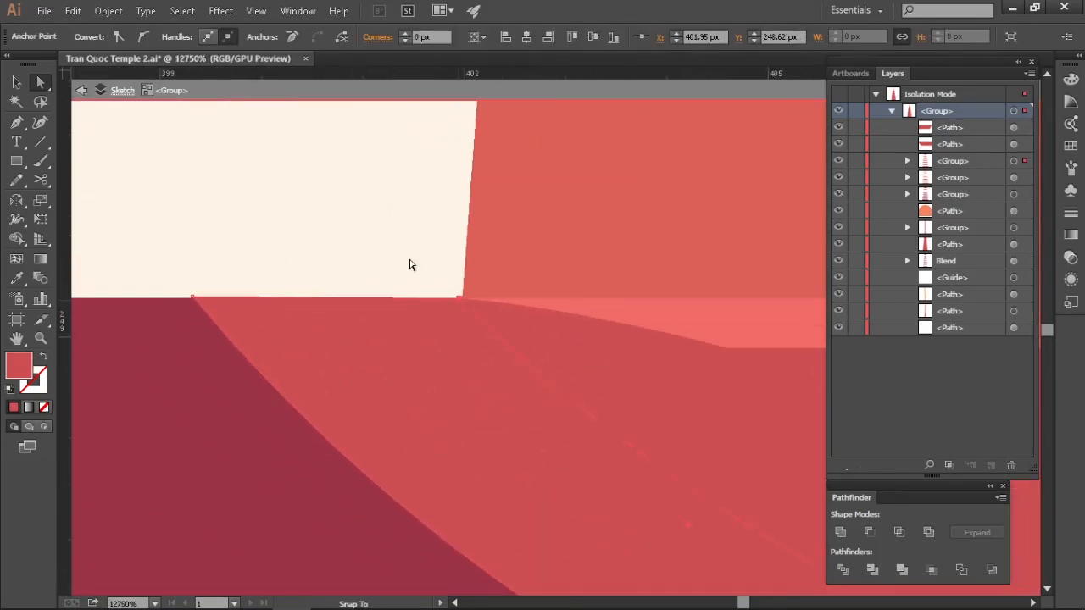
Move the upper left anchors of the second roof's coral highlight onto the roof's top edge
{"action": "scroll", "coordinate": [434, 286], "scroll_direction": "down", "scroll_amount": 4}
{"action": "scroll", "coordinate": [395, 249], "scroll_direction": "up", "scroll_amount": 3}
{"action": "left_click_drag", "start_coordinate": [424, 331], "coordinate": [430, 327]}
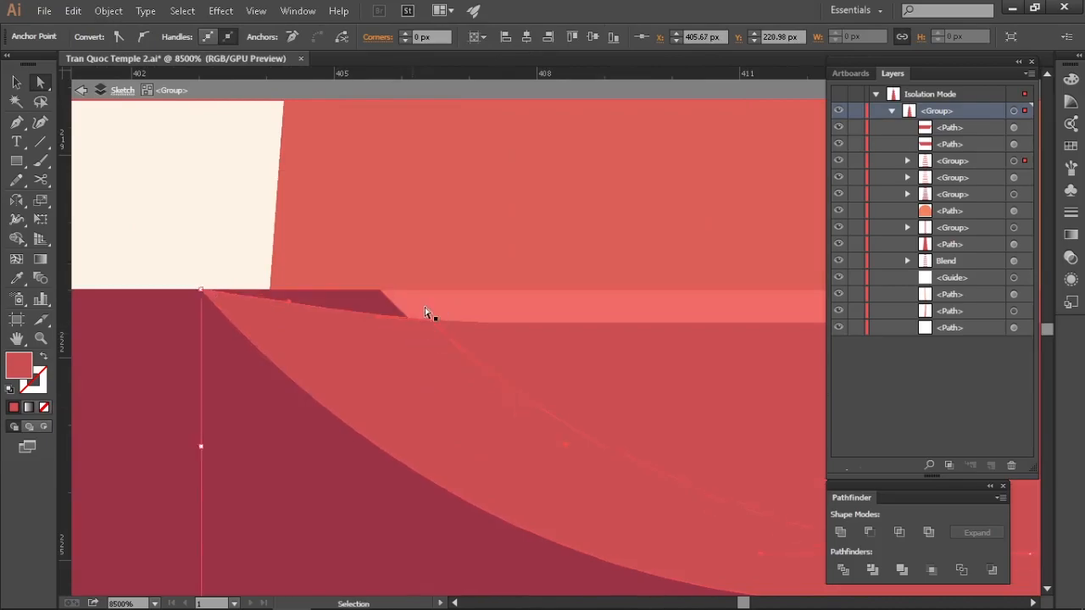
{"action": "left_click_drag", "start_coordinate": [382, 289], "coordinate": [383, 289]}
{"action": "left_click_drag", "start_coordinate": [427, 323], "coordinate": [382, 289]}
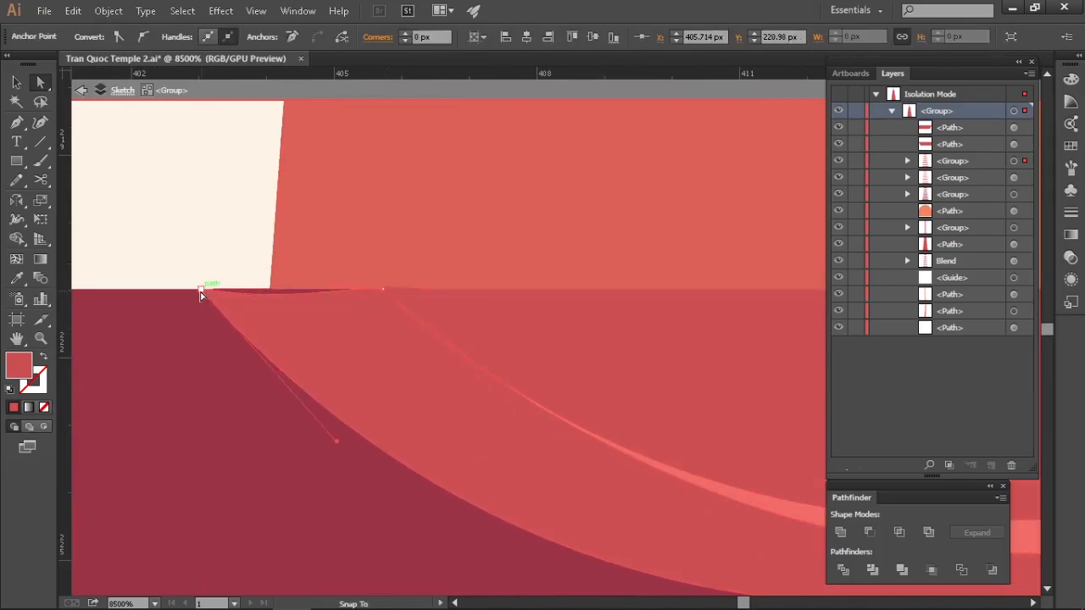
Reposition the second roof highlight's upper left anchor at the strip's corner and adjust its curve handle to close the gap
{"action": "scroll", "coordinate": [450, 450], "scroll_direction": "down", "scroll_amount": 3}
{"action": "scroll", "coordinate": [465, 382], "scroll_direction": "up", "scroll_amount": 3}
{"action": "left_click_drag", "start_coordinate": [278, 377], "coordinate": [226, 341]}
{"action": "left_click_drag", "start_coordinate": [226, 340], "coordinate": [332, 338]}
{"action": "left_click", "coordinate": [373, 379]}
{"action": "left_click_drag", "start_coordinate": [378, 368], "coordinate": [330, 338]}
{"action": "left_click_drag", "start_coordinate": [273, 343], "coordinate": [294, 343]}
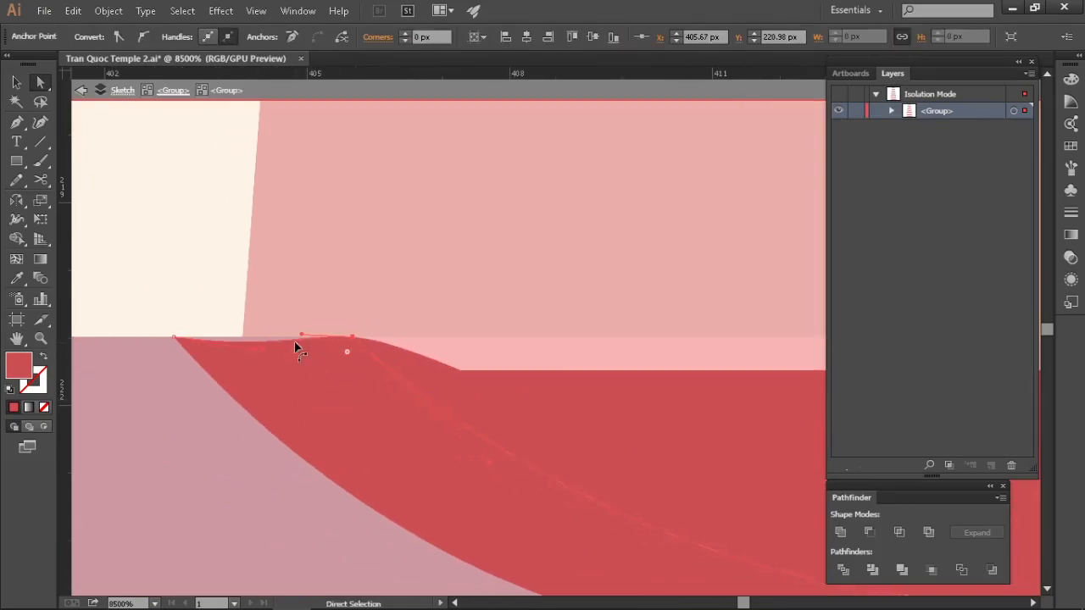
{"action": "left_click", "coordinate": [207, 293]}
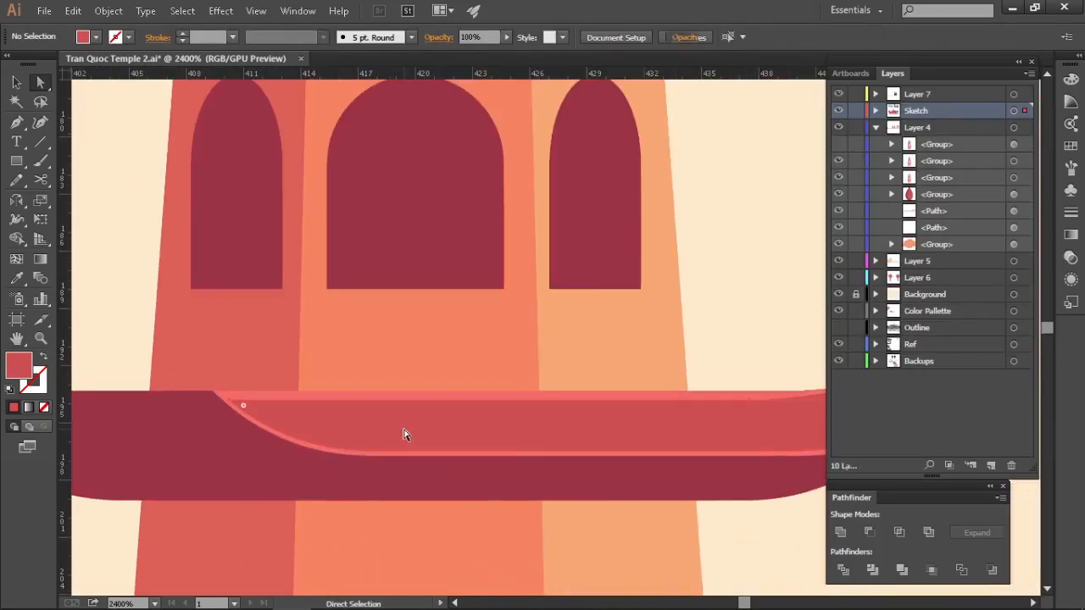
Select the top roof's coral highlight and examine how its right tip meets the light coral edge
{"action": "key", "text": "v"}
{"action": "left_click", "coordinate": [381, 412]}
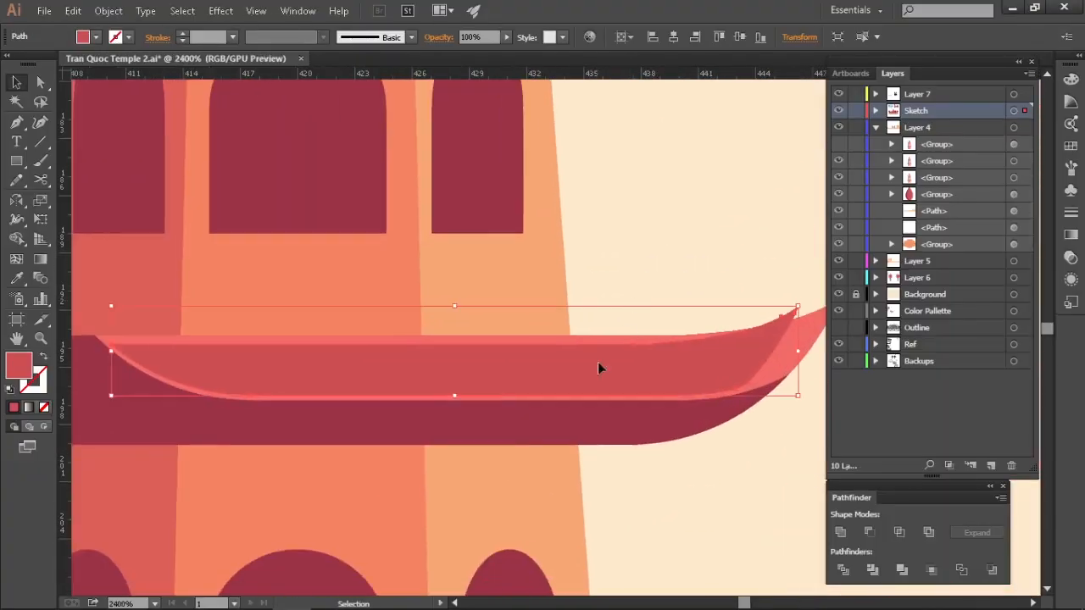
{"action": "left_click_drag", "start_coordinate": [598, 368], "coordinate": [631, 359]}
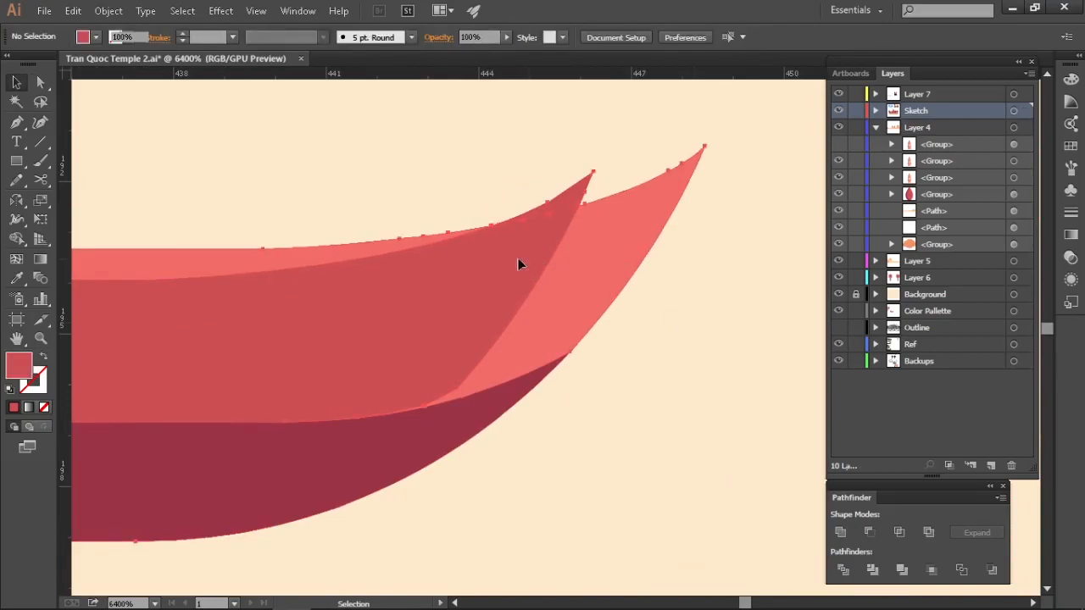
{"action": "double_click", "coordinate": [518, 258]}
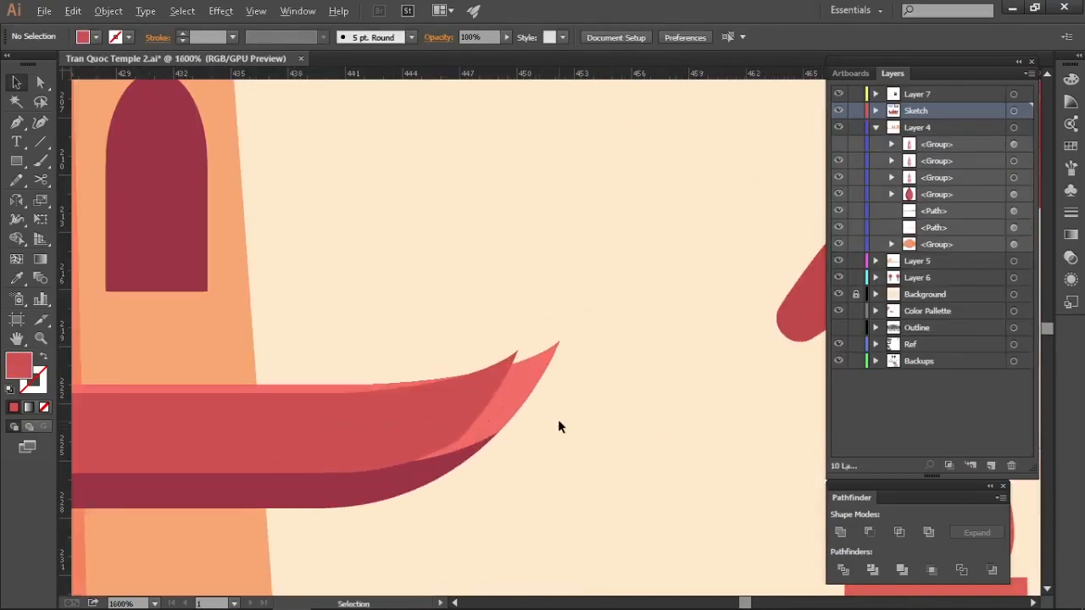
Isolate the tower group and trim the overhanging right tips of the second roof's coral shapes with the Shape Builder
{"action": "left_click", "coordinate": [511, 366]}
{"action": "scroll", "coordinate": [512, 368], "scroll_direction": "up", "scroll_amount": 3}
{"action": "double_click", "coordinate": [539, 332]}
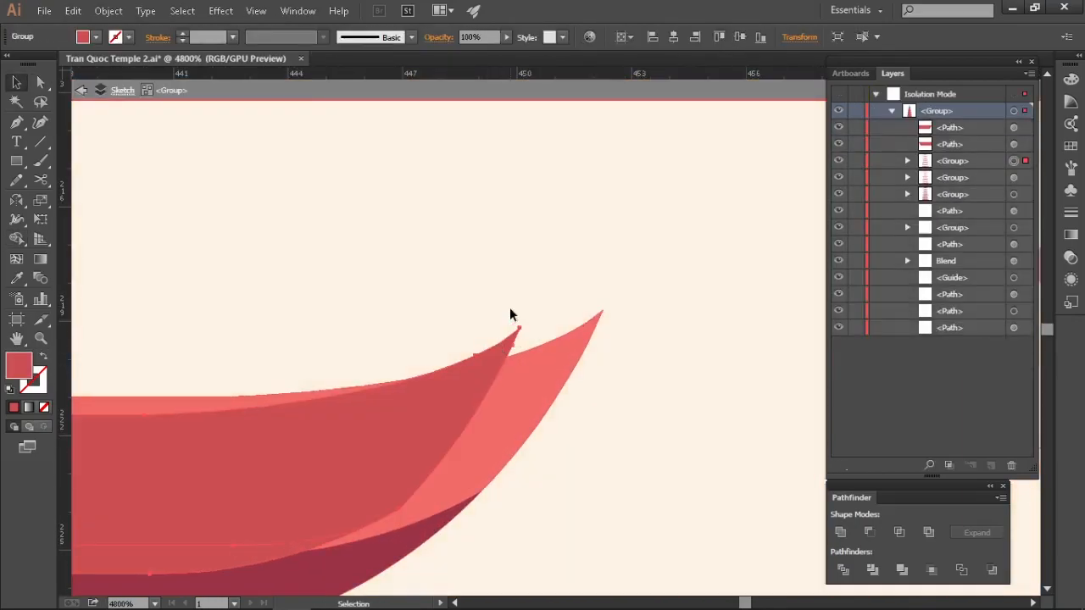
{"action": "scroll", "coordinate": [511, 310], "scroll_direction": "up", "scroll_amount": 1}
{"action": "key", "text": "Delete"}
{"action": "scroll", "coordinate": [546, 314], "scroll_direction": "down", "scroll_amount": 3}
{"action": "scroll", "coordinate": [545, 300], "scroll_direction": "up", "scroll_amount": 3}
{"action": "key", "text": "shift+m"}
{"action": "left_click", "coordinate": [590, 222]}
{"action": "key", "text": "Delete"}
Select the overlapping right tips on the next roofs down and delete the overhanging coral pieces
{"action": "key", "text": "a"}
{"action": "left_click_drag", "start_coordinate": [576, 260], "coordinate": [442, 361]}
{"action": "key", "text": "Delete"}
{"action": "key", "text": "a"}
{"action": "scroll", "coordinate": [559, 269], "scroll_direction": "down", "scroll_amount": 4}
{"action": "scroll", "coordinate": [526, 246], "scroll_direction": "up", "scroll_amount": 4}
{"action": "left_click_drag", "start_coordinate": [542, 207], "coordinate": [431, 339]}
{"action": "left_click", "coordinate": [501, 235]}
{"action": "key", "text": "Delete"}
Trim the overhanging coral tips off the right end of the next roof down with the Shape Builder
{"action": "scroll", "coordinate": [464, 180], "scroll_direction": "down", "scroll_amount": 4}
{"action": "left_click_drag", "start_coordinate": [464, 476], "coordinate": [466, 256]}
{"action": "scroll", "coordinate": [507, 239], "scroll_direction": "up", "scroll_amount": 4}
{"action": "left_click_drag", "start_coordinate": [534, 189], "coordinate": [426, 305]}
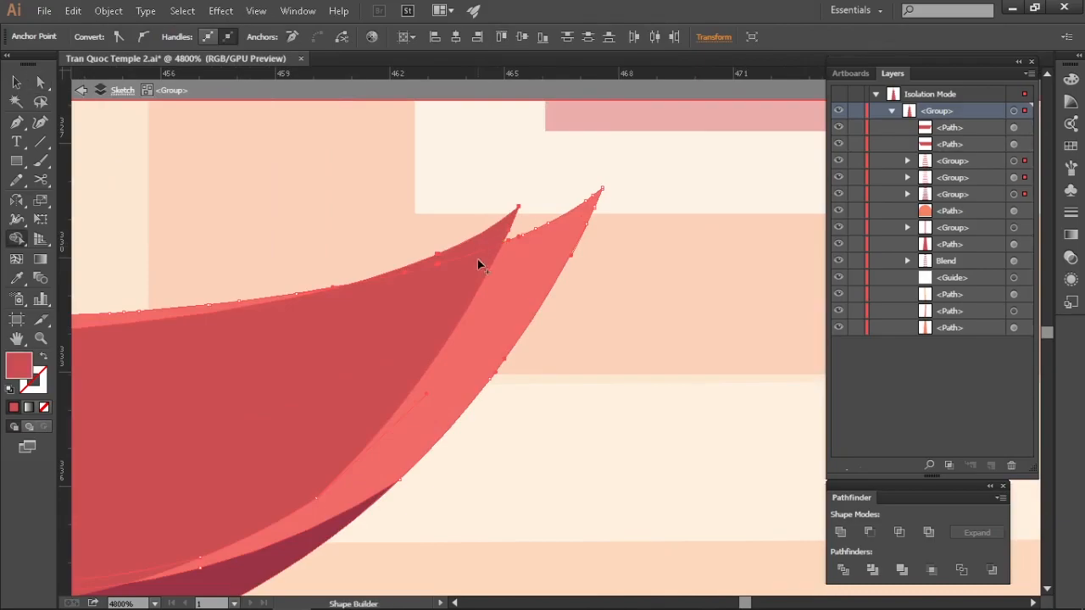
{"action": "key", "text": "Delete"}
Remove the overhanging coral pieces from the right tips of the tower's lowest roofs
{"action": "scroll", "coordinate": [519, 254], "scroll_direction": "down", "scroll_amount": 3}
{"action": "left_click_drag", "start_coordinate": [594, 222], "coordinate": [520, 308]}
{"action": "left_click", "coordinate": [566, 256]}
{"action": "key", "text": "Delete"}
{"action": "scroll", "coordinate": [569, 257], "scroll_direction": "down", "scroll_amount": 4}
{"action": "left_click_drag", "start_coordinate": [607, 438], "coordinate": [701, 545]}
{"action": "key", "text": "v"}
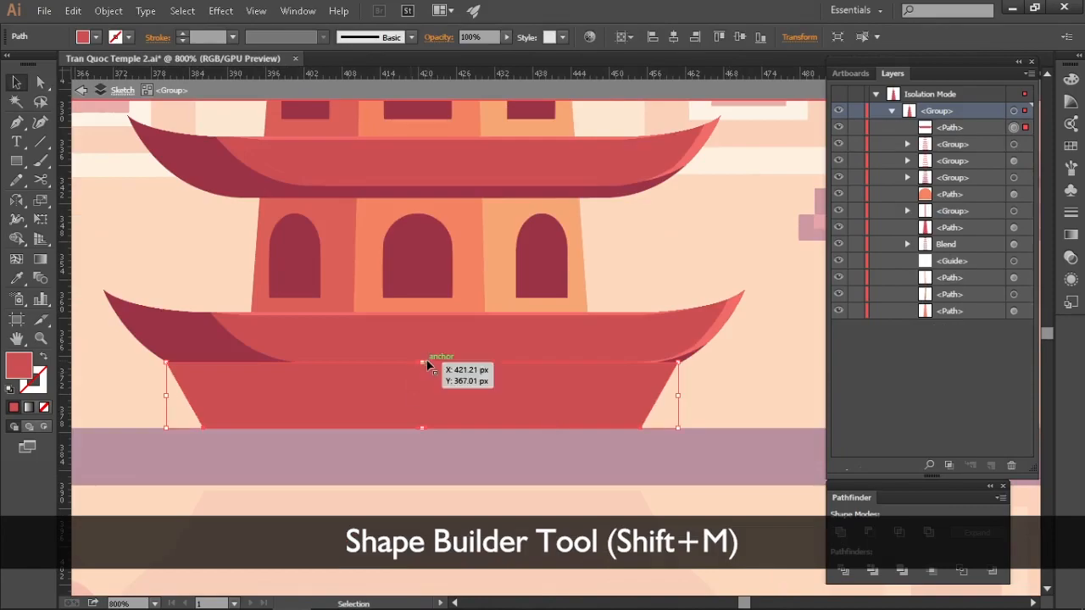
Stretch the tower base's upper edge upward to make it about 9 px tall and overlap the bottom roof
{"action": "mouse_move", "coordinate": [429, 366]}
{"action": "left_mouse_down"}
{"action": "mouse_move", "coordinate": [421, 393]}
{"action": "mouse_move", "coordinate": [421, 379]}
{"action": "left_mouse_up"}
{"action": "left_click_drag", "start_coordinate": [210, 402], "coordinate": [176, 387]}
{"action": "scroll", "coordinate": [223, 378], "scroll_direction": "up", "scroll_amount": 1}
{"action": "left_click_drag", "start_coordinate": [369, 370], "coordinate": [317, 384]}
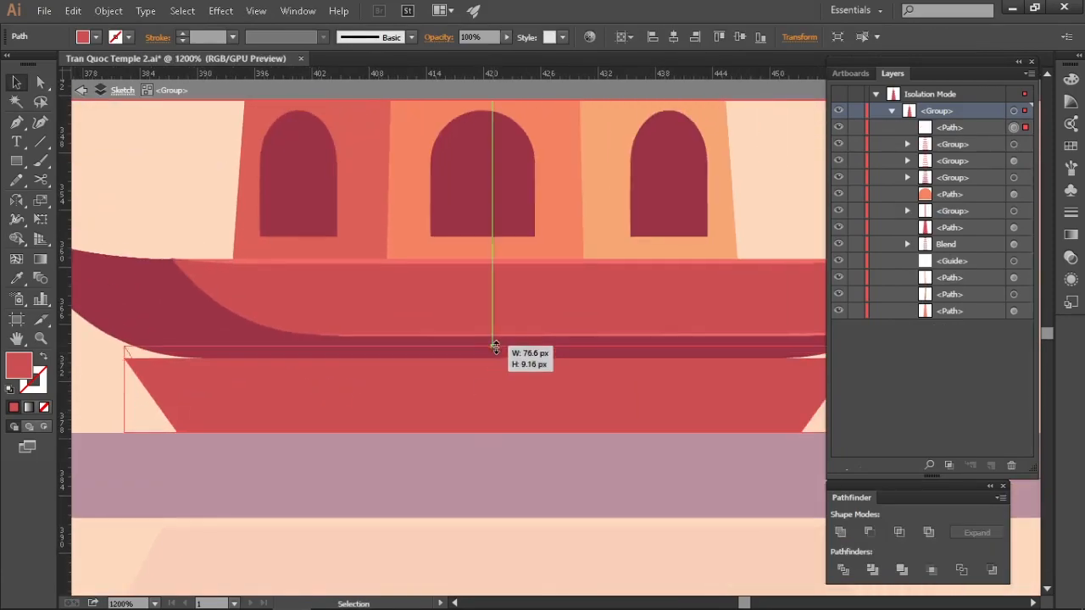
{"action": "left_click_drag", "start_coordinate": [496, 348], "coordinate": [495, 341]}
{"action": "scroll", "coordinate": [474, 391], "scroll_direction": "down", "scroll_amount": 1}
Send the tower base backward in the stacking order until it sits behind the bottom roof shapes
{"action": "left_click", "coordinate": [754, 391]}
{"action": "left_click", "coordinate": [678, 390]}
{"action": "key", "text": "ctrl+["}
{"action": "key", "text": "ctrl+["}
{"action": "key", "text": "ctrl+["}
{"action": "key", "text": "ctrl+["}
{"action": "key", "text": "ctrl+["}
{"action": "key", "text": "ctrl+["}
{"action": "key", "text": "ctrl+["}
{"action": "key", "text": "ctrl+["}
{"action": "key", "text": "ctrl+["}
{"action": "key", "text": "ctrl+["}
{"action": "key", "text": "ctrl+]"}
{"action": "key", "text": "ctrl+]"}
{"action": "left_click", "coordinate": [772, 401]}
Duplicate the tower base offset to the upper right and trim the overhang with the Shape Builder
{"action": "left_click_drag", "start_coordinate": [530, 397], "coordinate": [534, 374]}
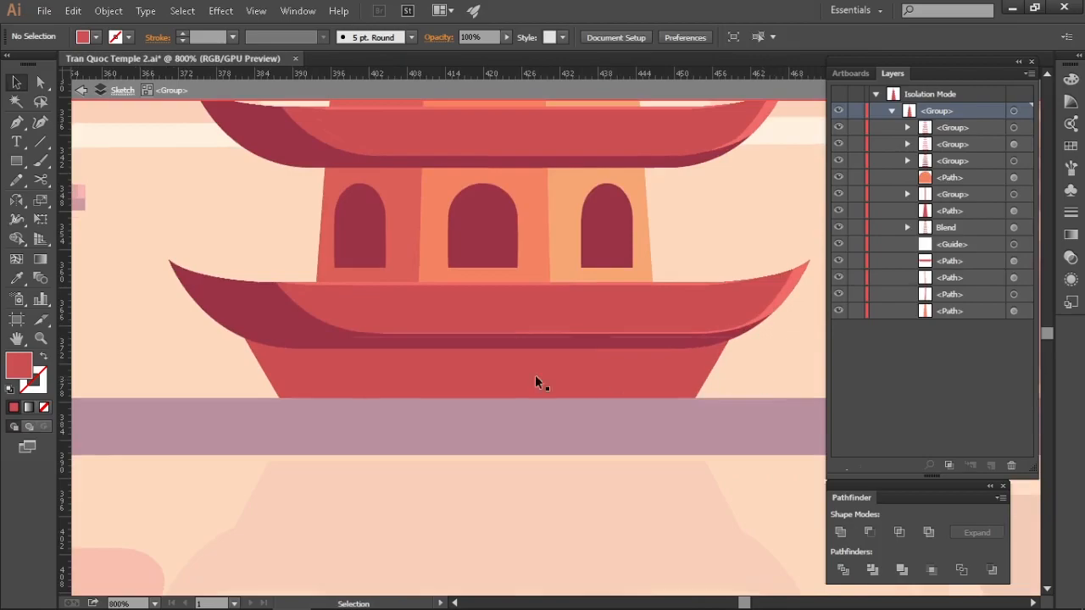
{"action": "scroll", "coordinate": [534, 375], "scroll_direction": "up", "scroll_amount": 1}
{"action": "left_click", "coordinate": [566, 375]}
{"action": "scroll", "coordinate": [572, 386], "scroll_direction": "down", "scroll_amount": 1}
{"action": "scroll", "coordinate": [527, 389], "scroll_direction": "up", "scroll_amount": 1}
{"action": "left_click", "coordinate": [527, 389]}
{"action": "left_click_drag", "start_coordinate": [743, 362], "coordinate": [736, 356]}
{"action": "left_click_drag", "start_coordinate": [480, 402], "coordinate": [145, 412]}
{"action": "left_click", "coordinate": [407, 410], "text": "shift"}
{"action": "key", "text": "shift+m"}
{"action": "left_click", "coordinate": [585, 373], "text": "alt"}
{"action": "key", "text": "v"}
Recolor the original tower base maroon and round the lower left corner of its coral highlight panel
{"action": "left_click_drag", "start_coordinate": [255, 416], "coordinate": [494, 401]}
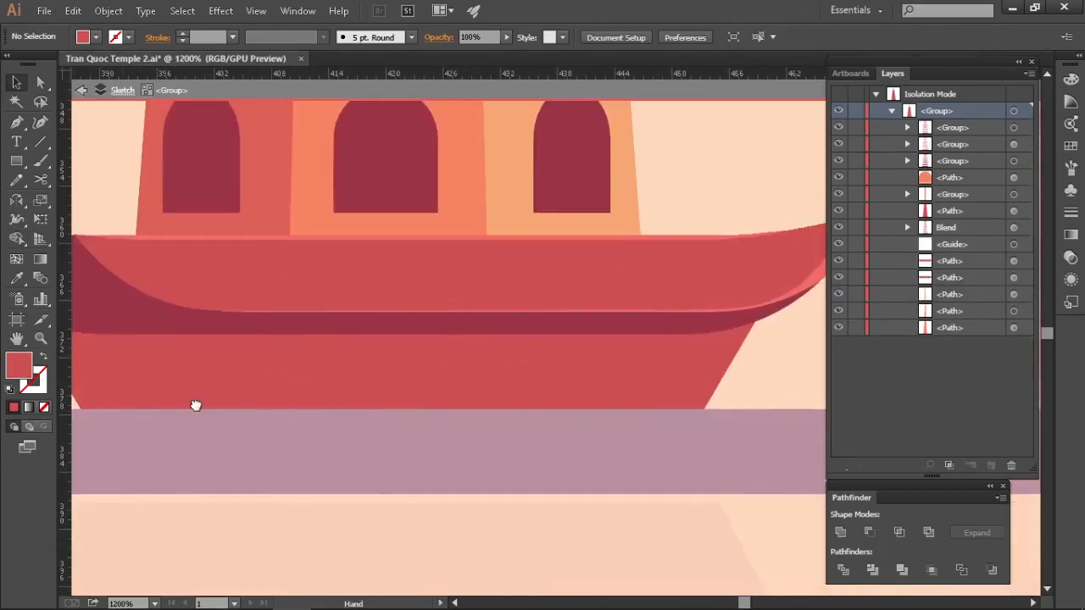
{"action": "left_click_drag", "start_coordinate": [150, 401], "coordinate": [92, 404]}
{"action": "left_click", "coordinate": [169, 373]}
{"action": "key", "text": "a"}
{"action": "left_click_drag", "start_coordinate": [239, 368], "coordinate": [291, 344]}
{"action": "key", "text": "v"}
{"action": "left_click", "coordinate": [559, 500]}
Duplicate the base's coral panel slightly to the left and recolor the exposed right edge strip light coral
{"action": "scroll", "coordinate": [568, 505], "scroll_direction": "down", "scroll_amount": 1}
{"action": "scroll", "coordinate": [701, 424], "scroll_direction": "down", "scroll_amount": 3}
{"action": "scroll", "coordinate": [701, 424], "scroll_direction": "up", "scroll_amount": 4}
{"action": "left_click_drag", "start_coordinate": [528, 404], "coordinate": [495, 404]}
{"action": "left_click", "coordinate": [584, 387]}
{"action": "key", "text": "i"}
{"action": "left_click", "coordinate": [648, 309]}
Isolate the tower group and select the coral panel on its base
{"action": "scroll", "coordinate": [602, 491], "scroll_direction": "down", "scroll_amount": 4}
{"action": "scroll", "coordinate": [598, 449], "scroll_direction": "down", "scroll_amount": 3}
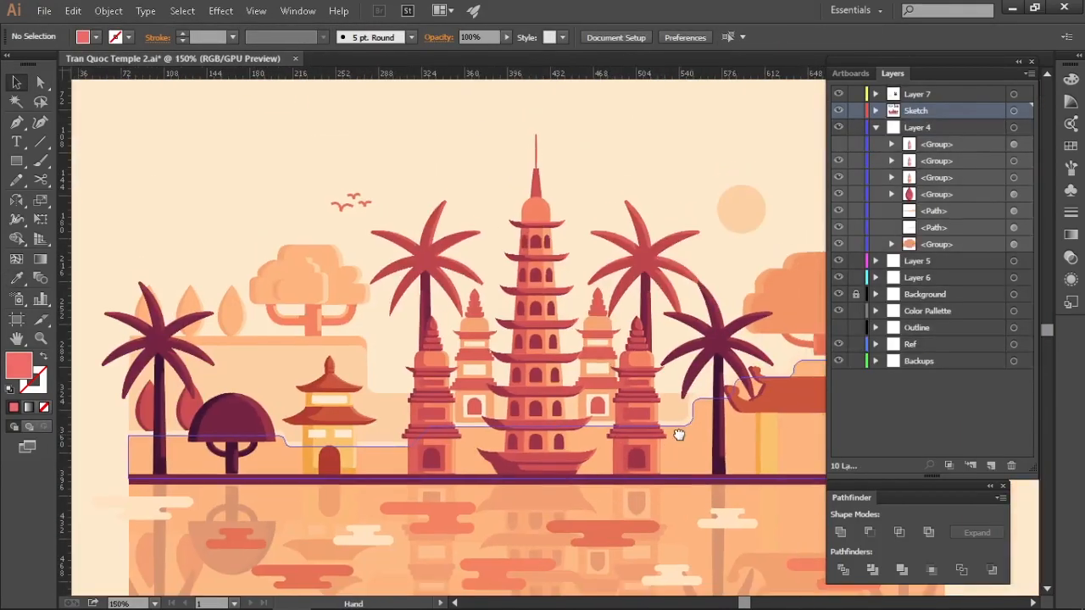
{"action": "left_click_drag", "start_coordinate": [680, 434], "coordinate": [694, 440]}
{"action": "scroll", "coordinate": [555, 477], "scroll_direction": "up", "scroll_amount": 4}
{"action": "double_click", "coordinate": [495, 448]}
{"action": "left_click", "coordinate": [495, 448]}
{"action": "scroll", "coordinate": [498, 445], "scroll_direction": "up", "scroll_amount": 2}
{"action": "left_click_drag", "start_coordinate": [432, 429], "coordinate": [398, 428]}
{"action": "left_click_drag", "start_coordinate": [729, 449], "coordinate": [609, 429]}
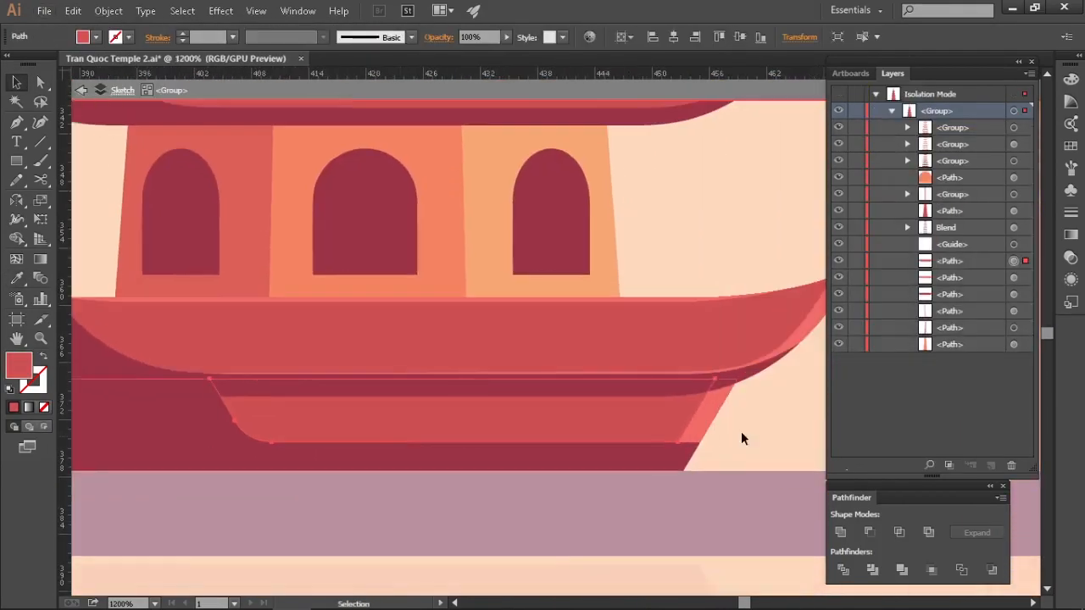
Isolate the base's inner coral panel on its own for anchor editing
{"action": "scroll", "coordinate": [739, 433], "scroll_direction": "down", "scroll_amount": 1}
{"action": "left_click", "coordinate": [704, 427]}
{"action": "double_click", "coordinate": [704, 427]}
{"action": "key", "text": "a"}
{"action": "left_click_drag", "start_coordinate": [339, 462], "coordinate": [542, 381]}
{"action": "double_click", "coordinate": [751, 441]}
{"action": "left_click", "coordinate": [391, 416]}
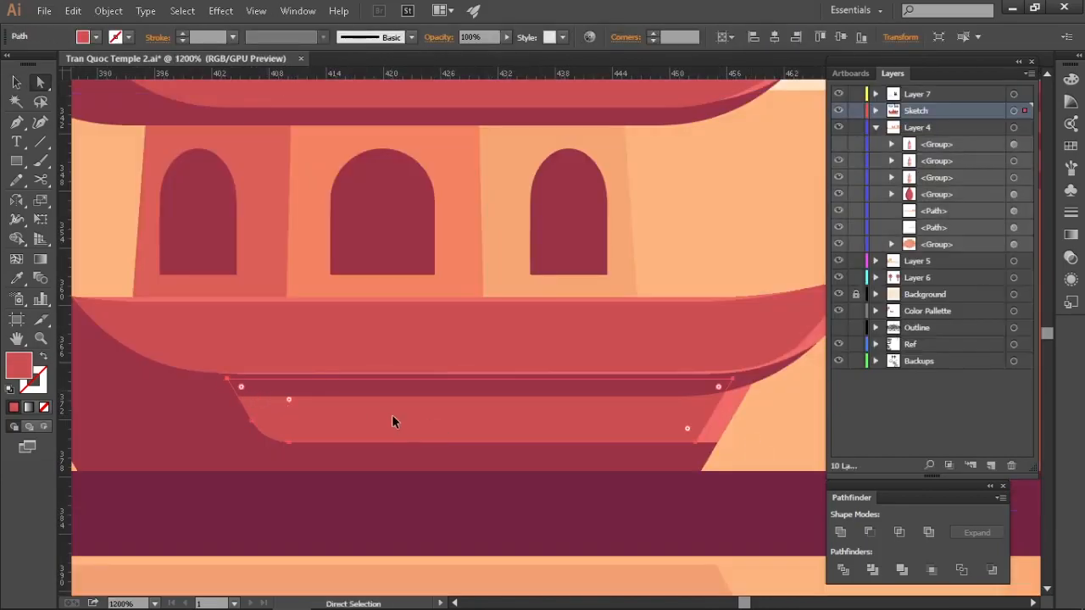
{"action": "key", "text": "v"}
{"action": "double_click", "coordinate": [392, 416]}
{"action": "key", "text": "a"}
{"action": "key", "text": "v"}
{"action": "double_click", "coordinate": [620, 433]}
Move the left anchors of the base's coral panel about 14.74 px to the right and leave isolation
{"action": "key", "text": "a"}
{"action": "left_click_drag", "start_coordinate": [199, 358], "coordinate": [433, 474]}
{"action": "left_click_drag", "start_coordinate": [257, 412], "coordinate": [399, 412]}
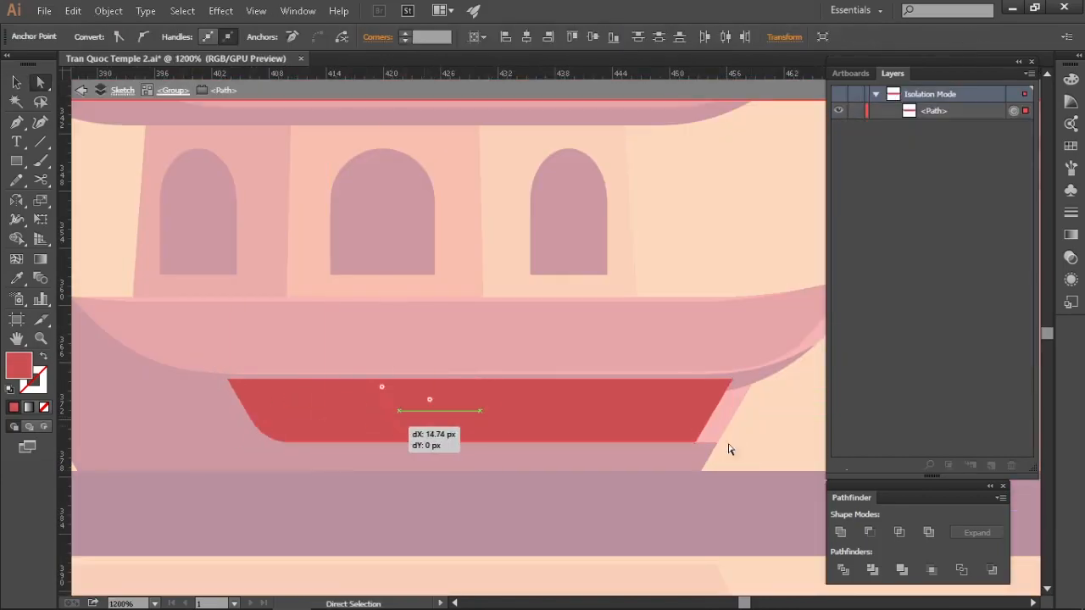
{"action": "double_click", "coordinate": [729, 446]}
Isolate the base's coral panel again, shift its left anchors back to the left and leave isolation
{"action": "scroll", "coordinate": [678, 462], "scroll_direction": "down", "scroll_amount": 6}
{"action": "scroll", "coordinate": [474, 505], "scroll_direction": "up", "scroll_amount": 4}
{"action": "double_click", "coordinate": [508, 473]}
{"action": "scroll", "coordinate": [364, 458], "scroll_direction": "up", "scroll_amount": 1}
{"action": "left_click_drag", "start_coordinate": [436, 447], "coordinate": [342, 445]}
{"action": "scroll", "coordinate": [463, 480], "scroll_direction": "down", "scroll_amount": 2}
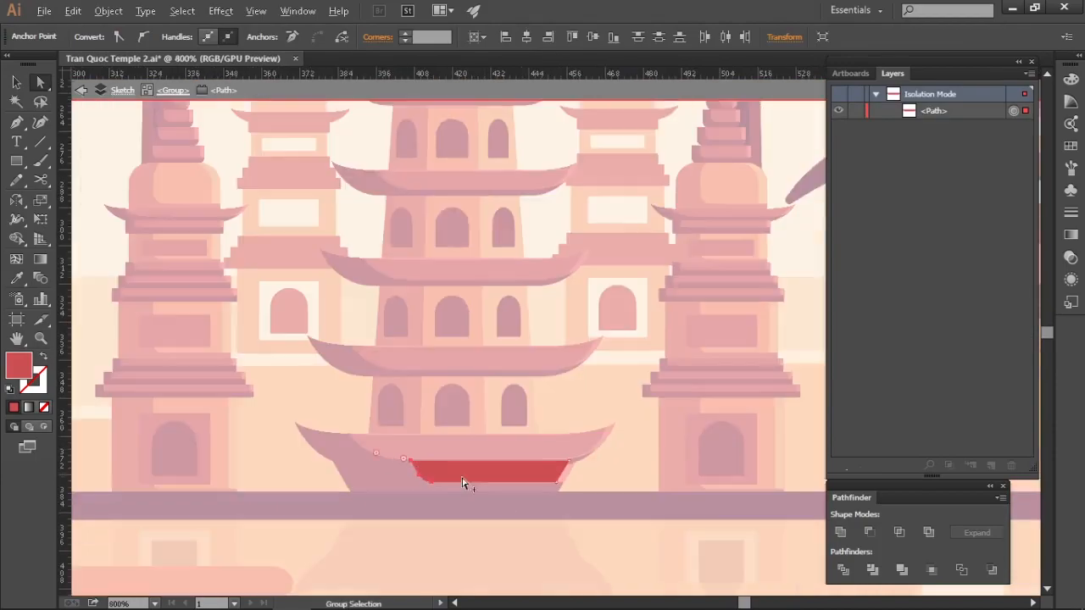
{"action": "double_click", "coordinate": [588, 449]}
{"action": "left_click", "coordinate": [627, 225]}
Isolate the tower, duplicate its orange dome offset to the upper right and trim the overhang with the Shape Builder
{"action": "scroll", "coordinate": [590, 212], "scroll_direction": "up", "scroll_amount": 2}
{"action": "left_click_drag", "start_coordinate": [500, 254], "coordinate": [521, 140]}
{"action": "scroll", "coordinate": [521, 139], "scroll_direction": "up", "scroll_amount": 3}
{"action": "left_click_drag", "start_coordinate": [406, 127], "coordinate": [605, 368]}
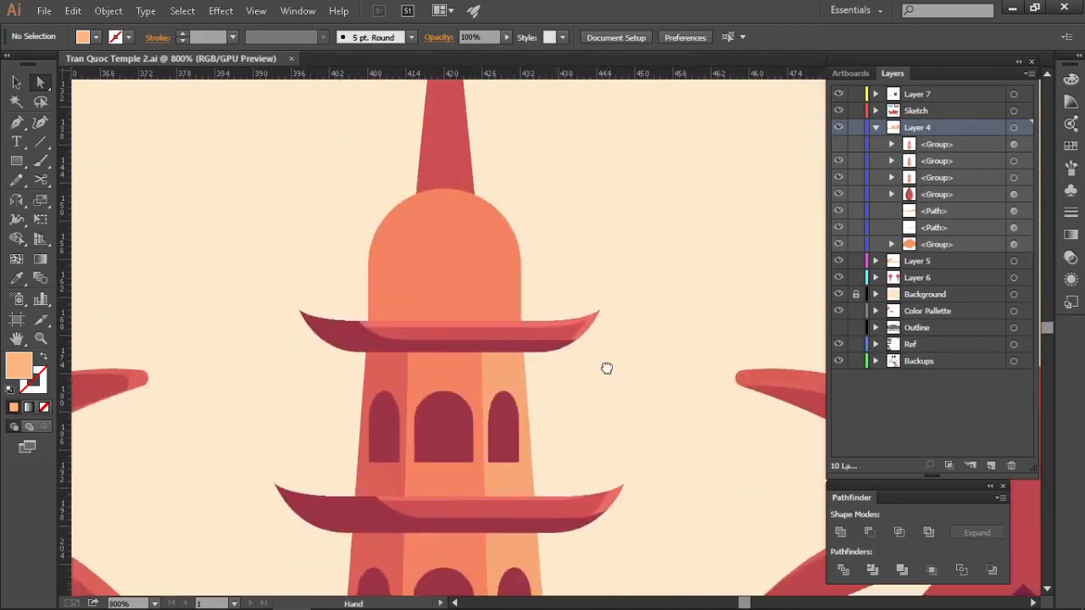
{"action": "scroll", "coordinate": [605, 368], "scroll_direction": "up", "scroll_amount": 1}
{"action": "left_click", "coordinate": [508, 255]}
{"action": "left_click_drag", "start_coordinate": [615, 252], "coordinate": [625, 240]}
{"action": "key", "text": "v"}
{"action": "double_click", "coordinate": [489, 252]}
{"action": "scroll", "coordinate": [489, 256], "scroll_direction": "up", "scroll_amount": 1}
{"action": "left_click_drag", "start_coordinate": [491, 334], "coordinate": [537, 306]}
{"action": "left_click", "coordinate": [517, 428], "text": "shift"}
{"action": "key", "text": "shift+m"}
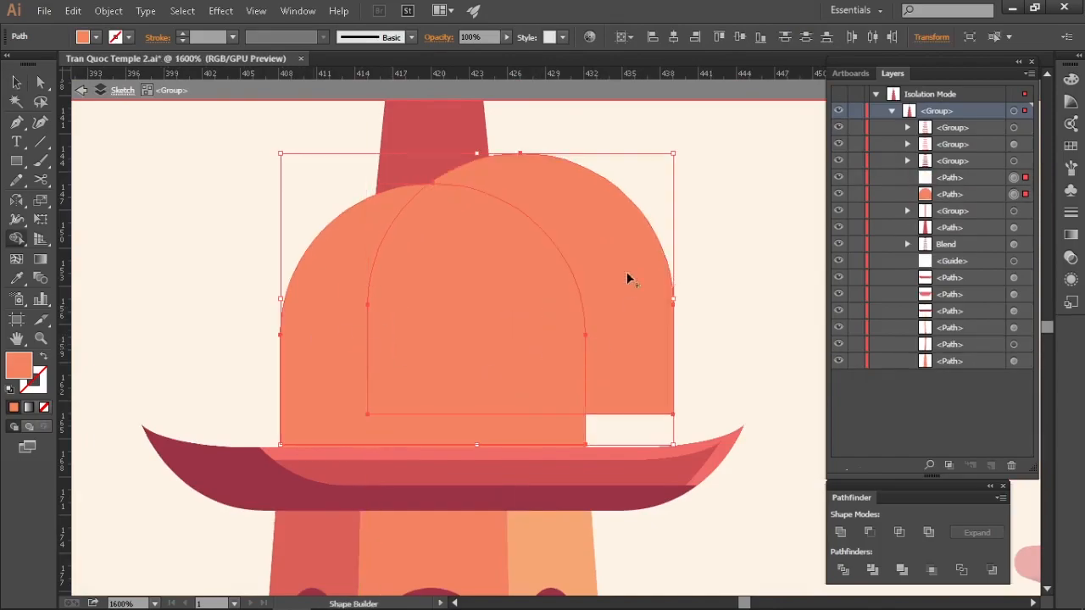
{"action": "left_click", "coordinate": [623, 281], "text": "alt"}
Recolor the original dome coral red and round the lower left corner of its orange highlight
{"action": "key", "text": "v"}
{"action": "left_click", "coordinate": [626, 284]}
{"action": "left_click", "coordinate": [296, 335]}
{"action": "key", "text": "a"}
{"action": "left_click", "coordinate": [369, 406]}
{"action": "left_click_drag", "start_coordinate": [381, 394], "coordinate": [405, 372]}
{"action": "key", "text": "v"}
{"action": "left_click", "coordinate": [636, 305]}
{"action": "left_click_drag", "start_coordinate": [636, 305], "coordinate": [618, 332]}
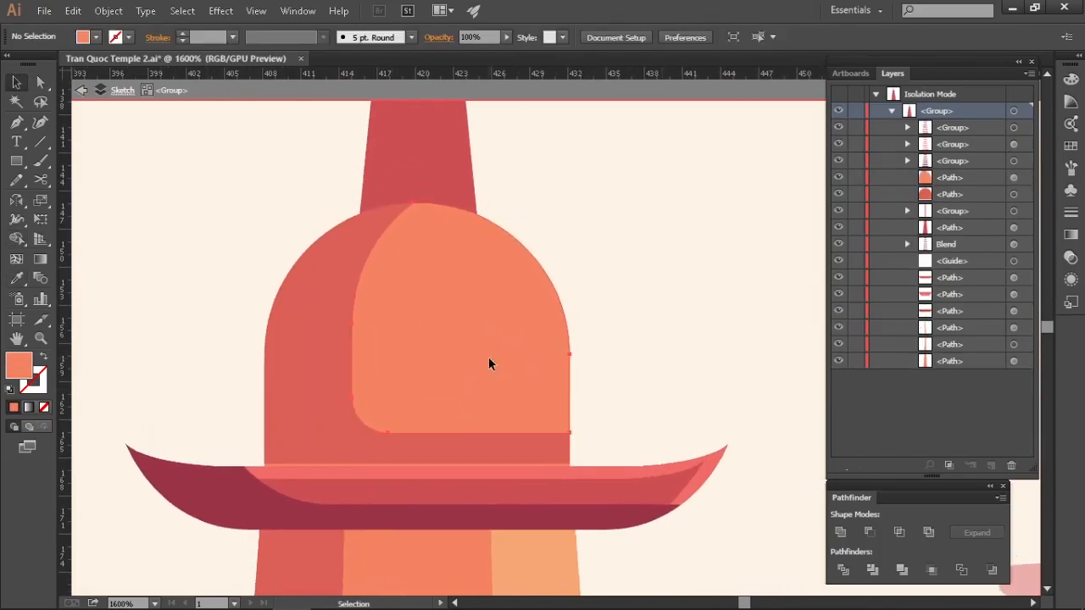
Duplicate the dome's orange highlight, trim the excess with the Shape Builder and recolor the right edge strip light orange
{"action": "left_click_drag", "start_coordinate": [476, 365], "coordinate": [475, 365]}
{"action": "left_click", "coordinate": [562, 342], "text": "shift"}
{"action": "key", "text": "shift+m"}
{"action": "left_click", "coordinate": [326, 310]}
{"action": "key", "text": "Delete"}
{"action": "left_click", "coordinate": [555, 351]}
{"action": "key", "text": "i"}
Duplicate the spire offset to the upper right and trim the overhanging part with the Shape Builder
{"action": "scroll", "coordinate": [593, 313], "scroll_direction": "down", "scroll_amount": 2}
{"action": "mouse_move", "coordinate": [523, 323]}
{"action": "left_mouse_down"}
{"action": "mouse_move", "coordinate": [480, 278]}
{"action": "mouse_move", "coordinate": [501, 213]}
{"action": "mouse_move", "coordinate": [531, 326]}
{"action": "left_mouse_up"}
{"action": "scroll", "coordinate": [471, 300], "scroll_direction": "up", "scroll_amount": 1}
{"action": "left_click_drag", "start_coordinate": [464, 292], "coordinate": [495, 292]}
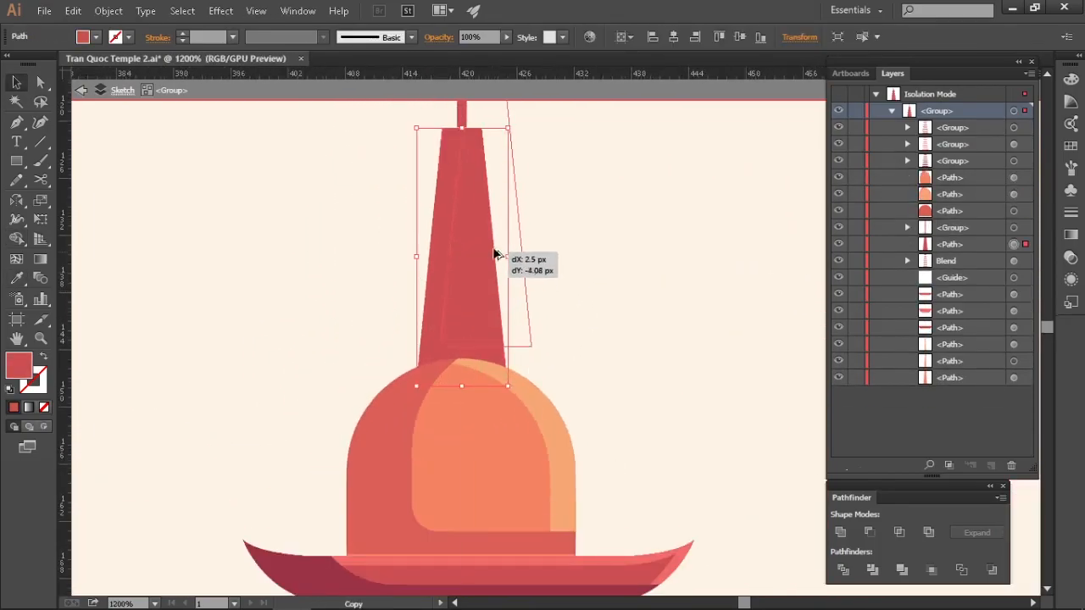
{"action": "left_click_drag", "start_coordinate": [496, 249], "coordinate": [496, 249]}
{"action": "left_click", "coordinate": [487, 352], "text": "shift"}
{"action": "key", "text": "shift+m"}
{"action": "left_click", "coordinate": [511, 285]}
{"action": "key", "text": "Delete"}
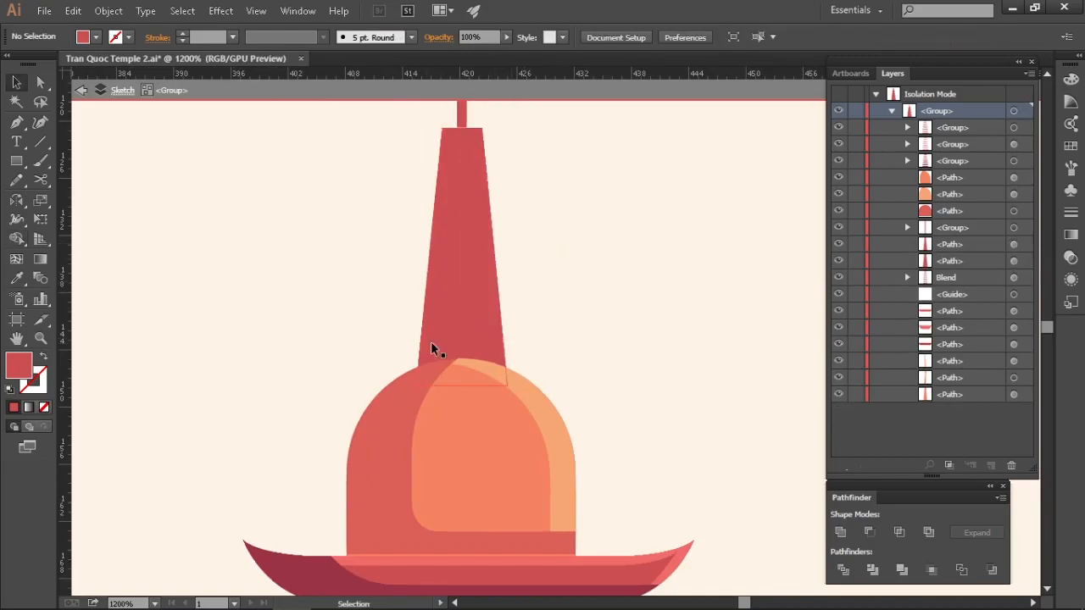
Recolor the original spire maroon and round the lower left corner of its coral highlight
{"action": "left_click", "coordinate": [430, 342]}
{"action": "left_click_drag", "start_coordinate": [294, 355], "coordinate": [271, 412]}
{"action": "left_click_drag", "start_coordinate": [432, 382], "coordinate": [447, 370]}
{"action": "left_click", "coordinate": [533, 259]}
Duplicate the spire's highlight offset to the left, trim the excess with the Shape Builder and recolor the right edge strip light coral
{"action": "key", "text": "v"}
{"action": "scroll", "coordinate": [534, 258], "scroll_direction": "up", "scroll_amount": 1}
{"action": "left_click_drag", "start_coordinate": [533, 264], "coordinate": [534, 274]}
{"action": "left_click_drag", "start_coordinate": [458, 297], "coordinate": [442, 310]}
{"action": "left_click", "coordinate": [415, 266], "text": "alt"}
{"action": "key", "text": "v"}
{"action": "left_click", "coordinate": [486, 246]}
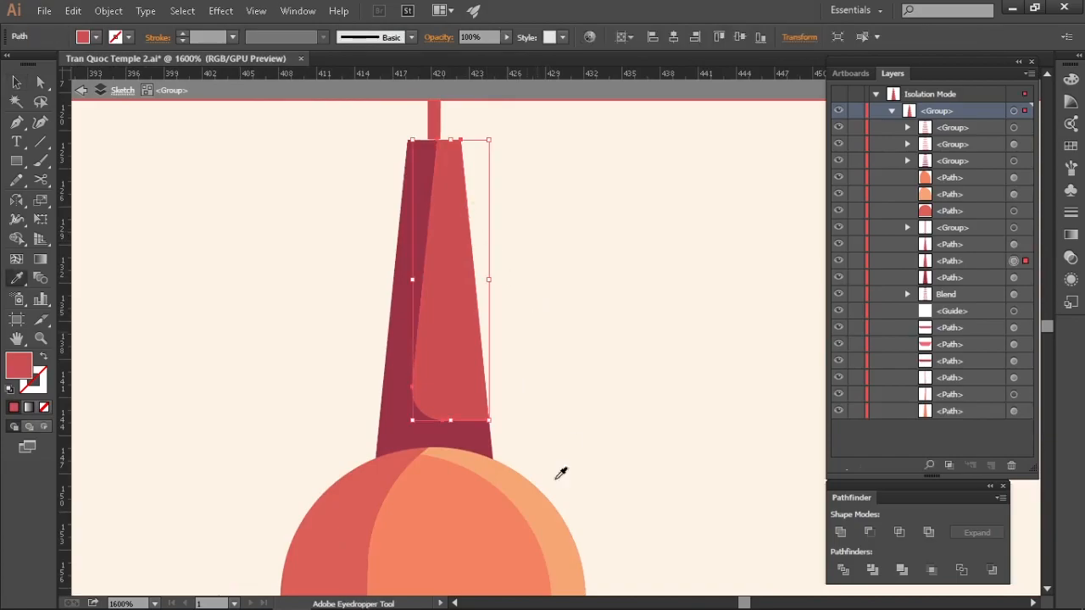
{"action": "left_click_drag", "start_coordinate": [572, 441], "coordinate": [652, 232]}
{"action": "left_click", "coordinate": [485, 498]}
{"action": "key", "text": "v"}
Duplicate the thin needle above the spire slightly to the right and trim the overhanging part with the Shape Builder
{"action": "scroll", "coordinate": [543, 254], "scroll_direction": "up", "scroll_amount": 1}
{"action": "left_click_drag", "start_coordinate": [508, 170], "coordinate": [500, 509]}
{"action": "left_click_drag", "start_coordinate": [447, 267], "coordinate": [456, 267]}
{"action": "left_click", "coordinate": [437, 273], "text": "shift"}
{"action": "key", "text": "shift+m"}
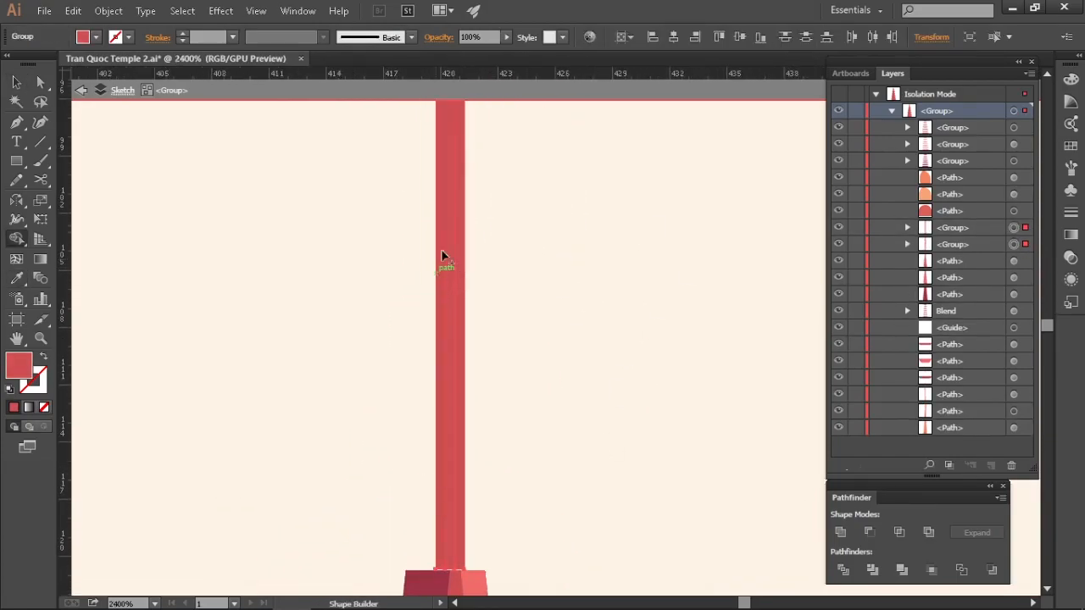
{"action": "left_click", "coordinate": [462, 254], "text": "alt"}
Recolor the original needle maroon with the color sampled from the spire's shadow side
{"action": "key", "text": "v"}
{"action": "left_click", "coordinate": [440, 299]}
{"action": "key", "text": "i"}
{"action": "left_click", "coordinate": [423, 583]}
{"action": "key", "text": "v"}
{"action": "left_click", "coordinate": [593, 424]}
{"action": "scroll", "coordinate": [543, 344], "scroll_direction": "down", "scroll_amount": 3}
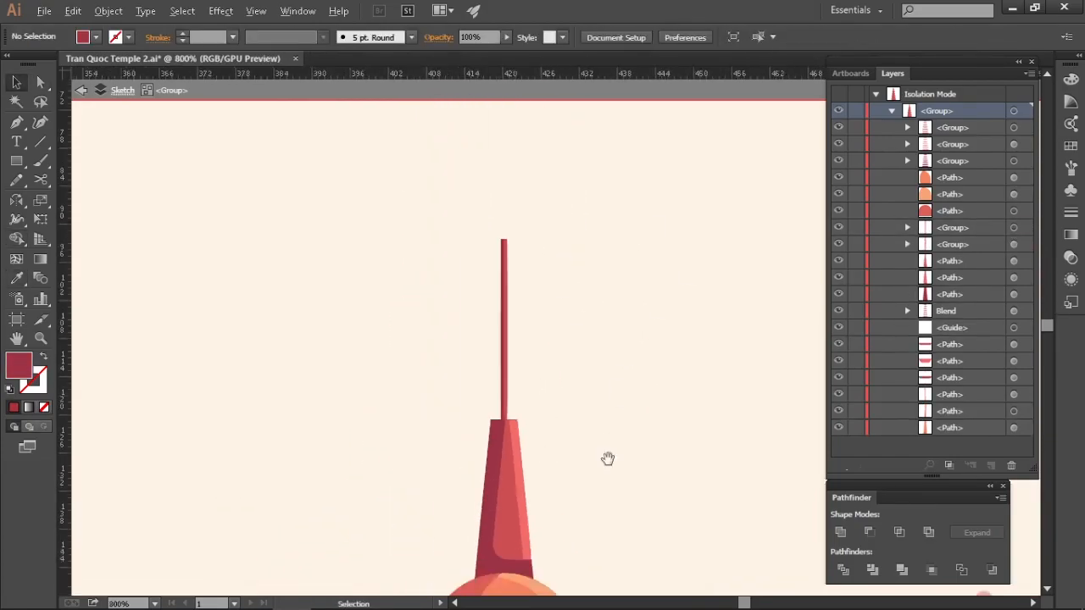
Recolor the needle's highlight light coral and leave the tower's isolation mode
{"action": "double_click", "coordinate": [601, 454]}
{"action": "scroll", "coordinate": [564, 315], "scroll_direction": "down", "scroll_amount": 4}
{"action": "scroll", "coordinate": [458, 212], "scroll_direction": "up", "scroll_amount": 7}
{"action": "left_click", "coordinate": [410, 373]}
{"action": "key", "text": "i"}
{"action": "left_click", "coordinate": [436, 500]}
{"action": "key", "text": "v"}
{"action": "left_click", "coordinate": [501, 391]}
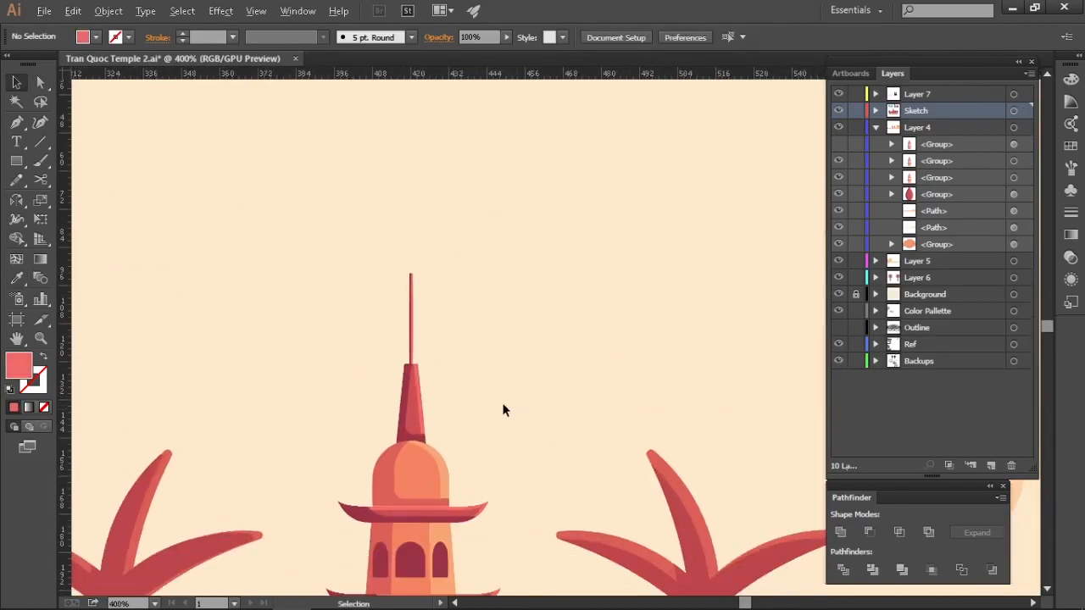
{"action": "scroll", "coordinate": [503, 410], "scroll_direction": "down", "scroll_amount": 5}
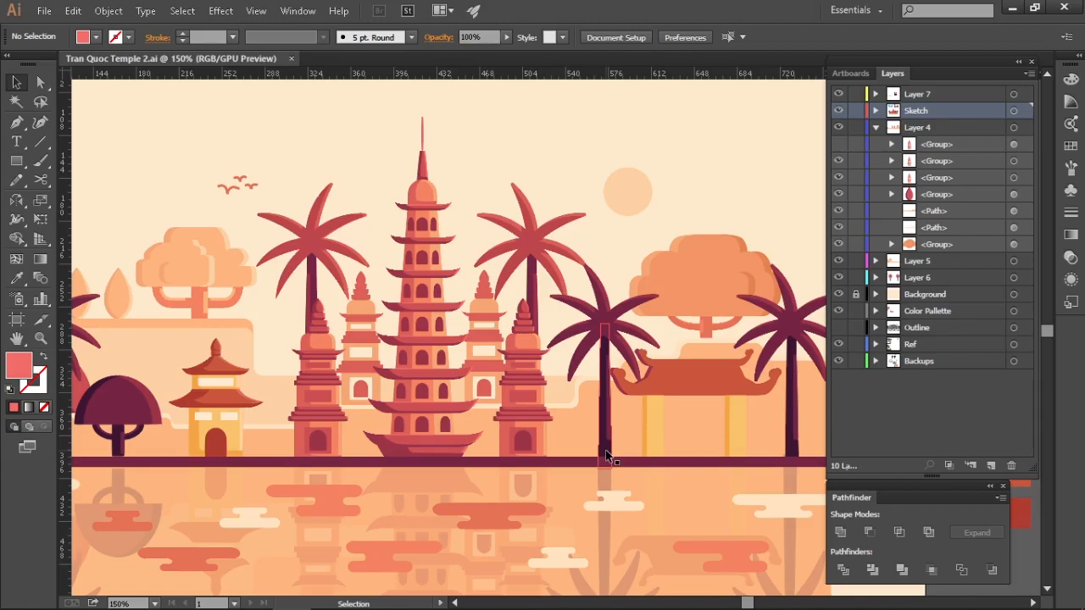
Recolor a background silhouette shape behind the temples with a light peach sampled from the artwork and save the document
{"action": "left_click_drag", "start_coordinate": [558, 358], "coordinate": [644, 362]}
{"action": "left_click_drag", "start_coordinate": [585, 445], "coordinate": [583, 420]}
{"action": "left_click", "coordinate": [579, 419]}
{"action": "key", "text": "i"}
{"action": "left_click", "coordinate": [260, 396]}
{"action": "key", "text": "v"}
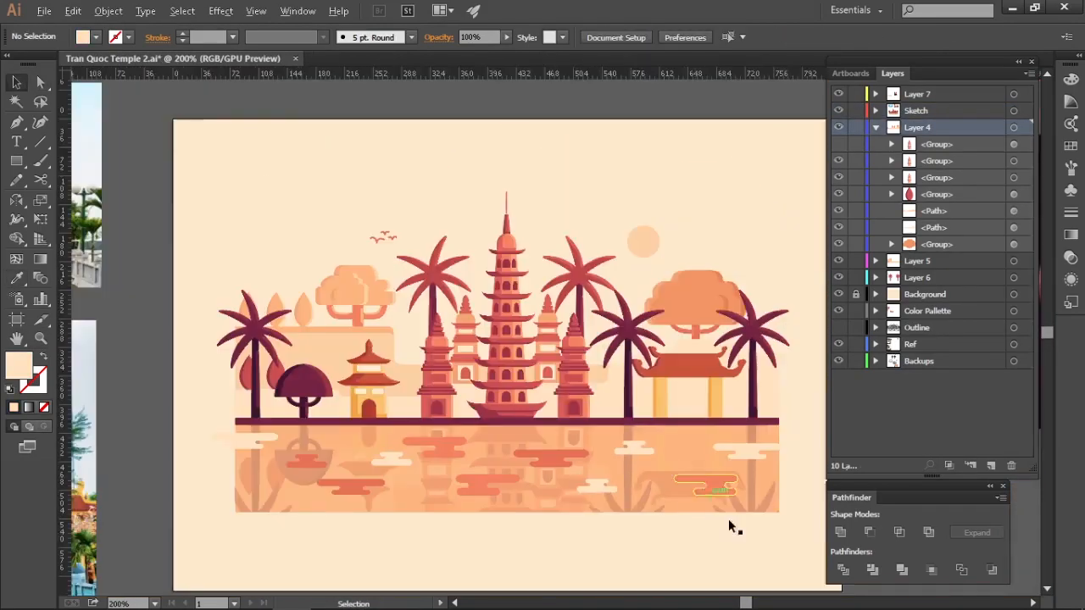
{"action": "scroll", "coordinate": [743, 424], "scroll_direction": "right", "scroll_amount": 2}
{"action": "key", "text": "ctrl+s"}
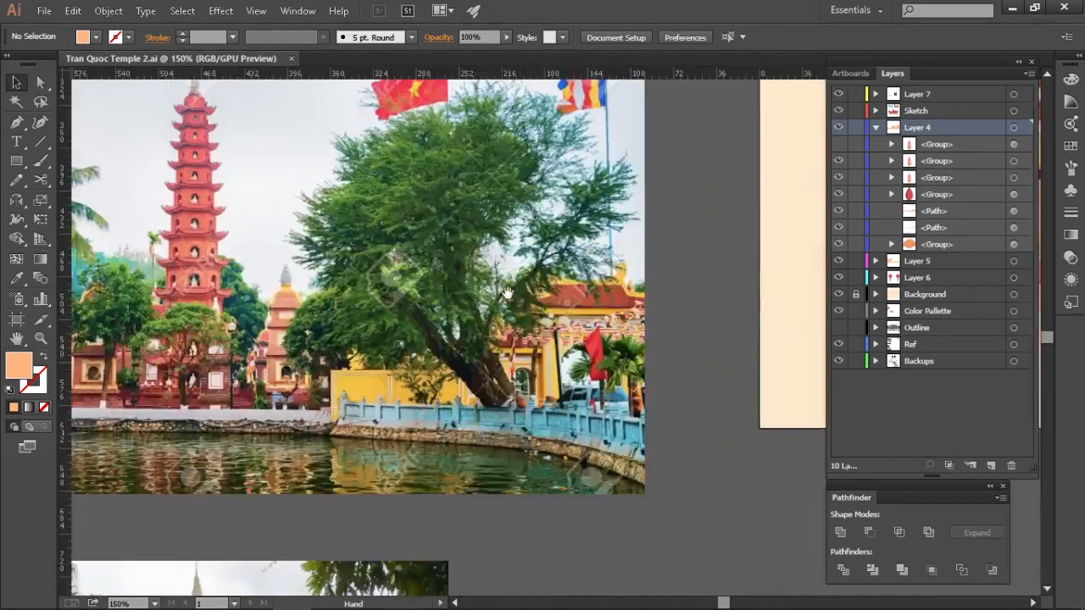
Move a copy of the shaded side tower from the main tower's right side over the lighter rear tower on its left
{"action": "scroll", "coordinate": [370, 352], "scroll_direction": "up", "scroll_amount": 5}
{"action": "scroll", "coordinate": [370, 352], "scroll_direction": "down", "scroll_amount": 5}
{"action": "scroll", "coordinate": [370, 352], "scroll_direction": "up", "scroll_amount": 3}
{"action": "key", "text": "ctrl+0"}
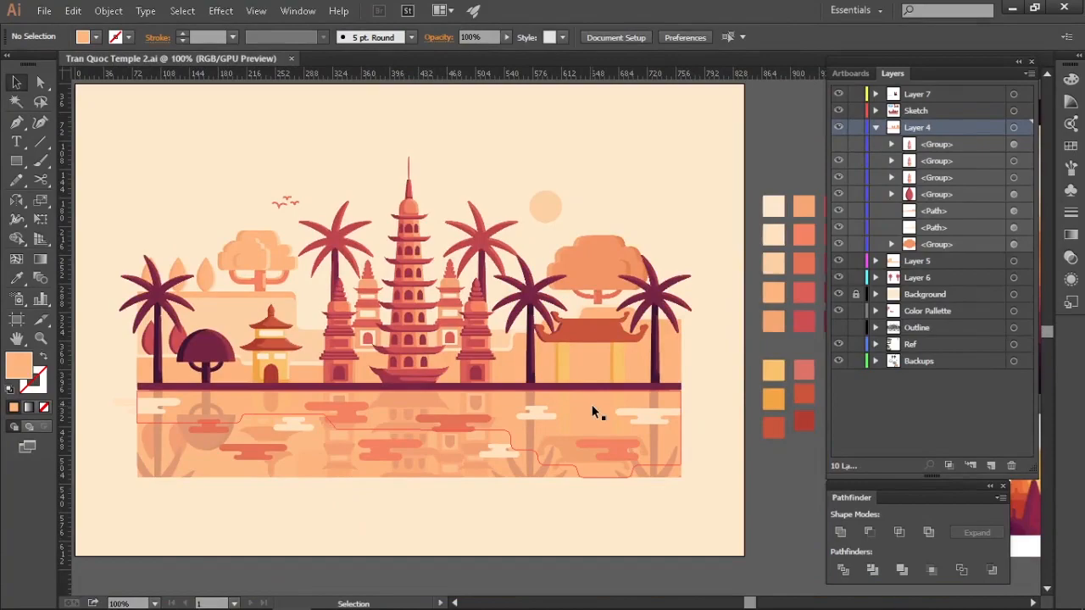
{"action": "scroll", "coordinate": [392, 311], "scroll_direction": "up", "scroll_amount": 3}
{"action": "left_click", "coordinate": [226, 309]}
{"action": "left_click", "coordinate": [331, 220]}
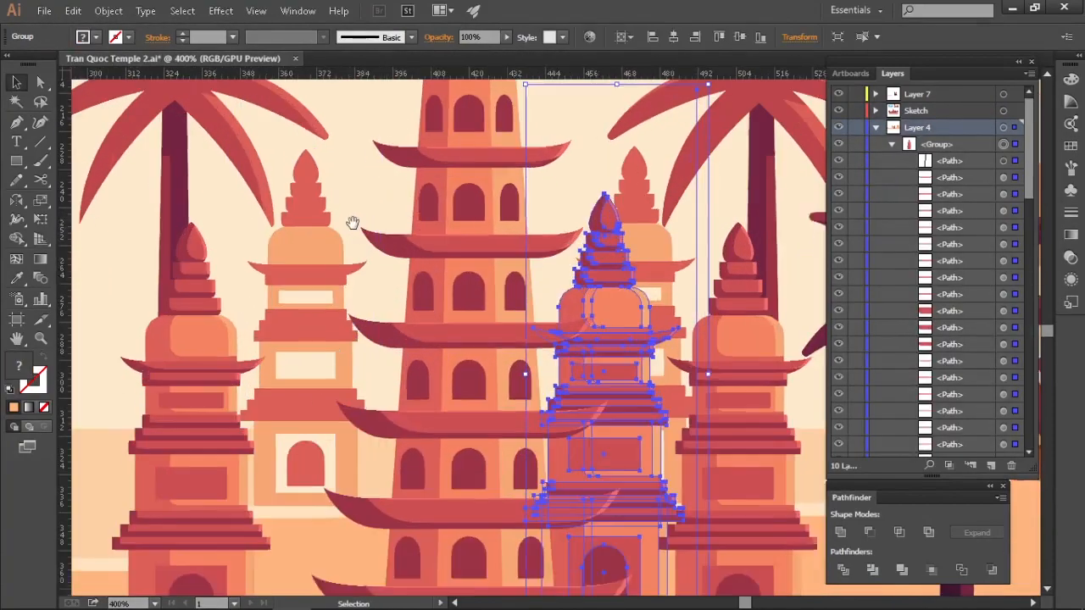
{"action": "left_click_drag", "start_coordinate": [352, 223], "coordinate": [358, 233]}
{"action": "left_click_drag", "start_coordinate": [649, 304], "coordinate": [379, 295]}
Scale the copied tower down and align it with the position of the rear tower left of the main tower
{"action": "left_click_drag", "start_coordinate": [442, 85], "coordinate": [413, 165]}
{"action": "left_click_drag", "start_coordinate": [323, 409], "coordinate": [326, 370]}
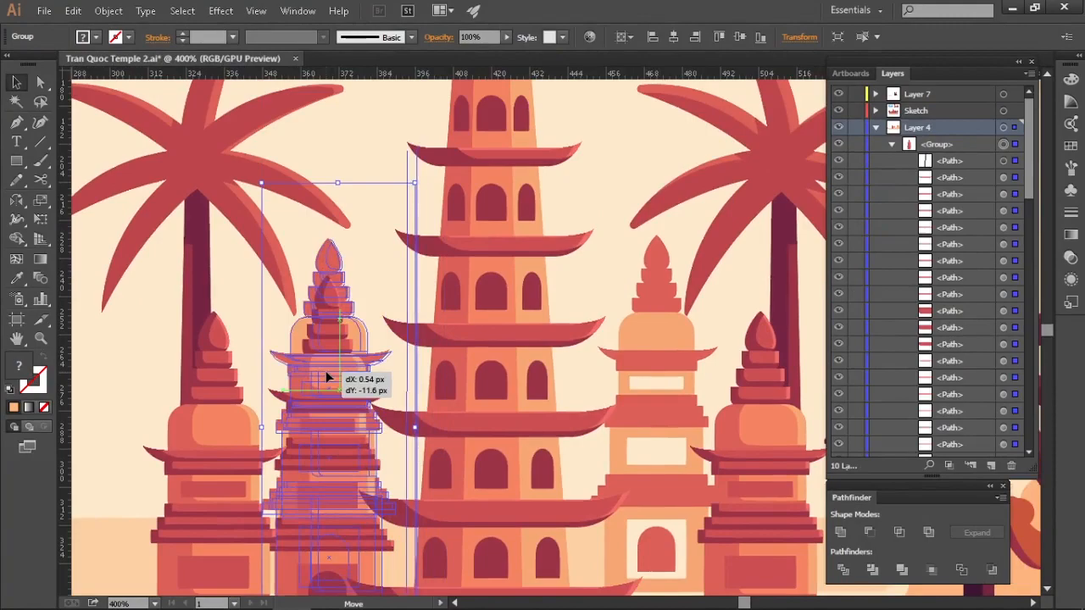
{"action": "scroll", "coordinate": [324, 449], "scroll_direction": "up", "scroll_amount": 1}
{"action": "left_click_drag", "start_coordinate": [324, 450], "coordinate": [342, 268]}
{"action": "left_click_drag", "start_coordinate": [371, 156], "coordinate": [287, 310]}
{"action": "key", "text": "ctrl+2"}
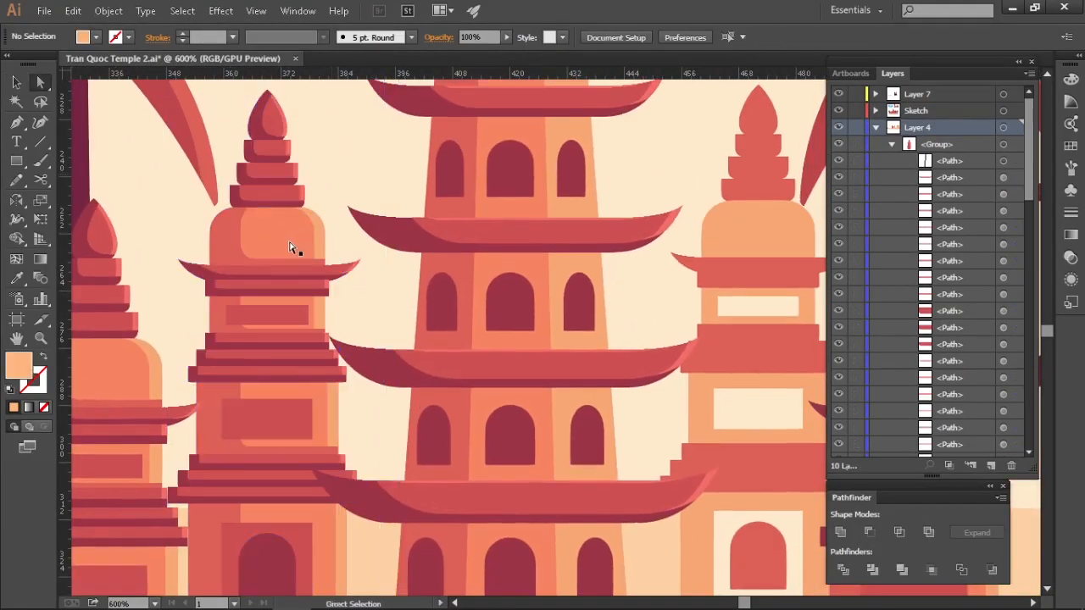
Isolate the copied tower's group and try recoloring all its orange highlight panels with the rear tower's light orange
{"action": "double_click", "coordinate": [283, 225]}
{"action": "left_click", "coordinate": [281, 227]}
{"action": "left_click", "coordinate": [182, 11]}
{"action": "left_click", "coordinate": [428, 247]}
{"action": "key", "text": "i"}
{"action": "left_click", "coordinate": [647, 229]}
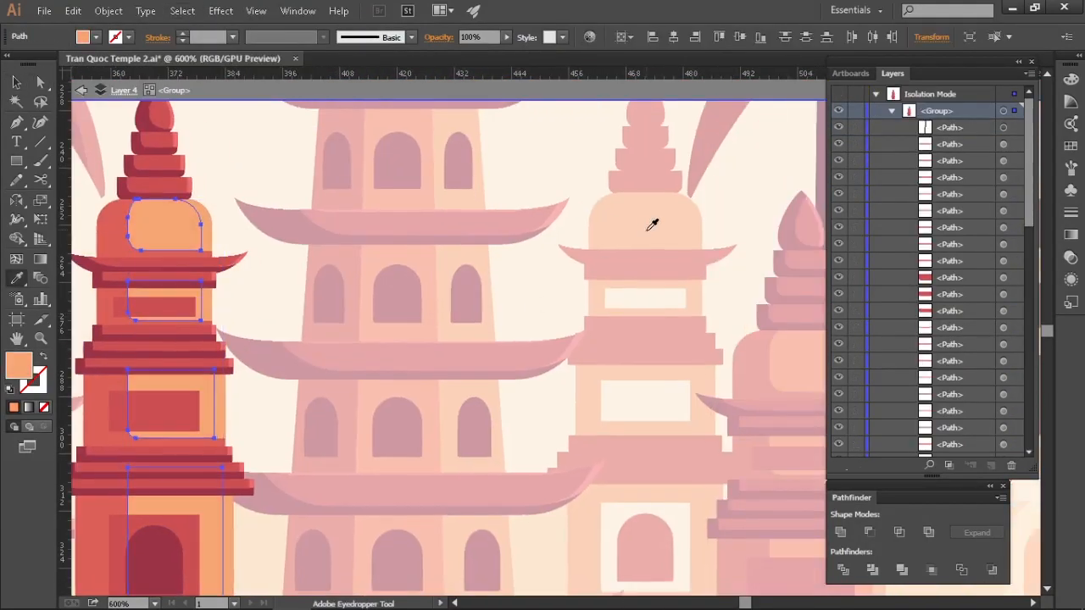
{"action": "key", "text": "ctrl+z"}
Try recoloring all of the copied tower's coral red body panels with the light orange of its edge strips
{"action": "scroll", "coordinate": [248, 230], "scroll_direction": "up", "scroll_amount": 2}
{"action": "left_click_drag", "start_coordinate": [400, 250], "coordinate": [435, 282]}
{"action": "key", "text": "a"}
{"action": "left_click", "coordinate": [164, 273]}
{"action": "left_click", "coordinate": [183, 12]}
{"action": "left_click", "coordinate": [428, 236]}
{"action": "key", "text": "i"}
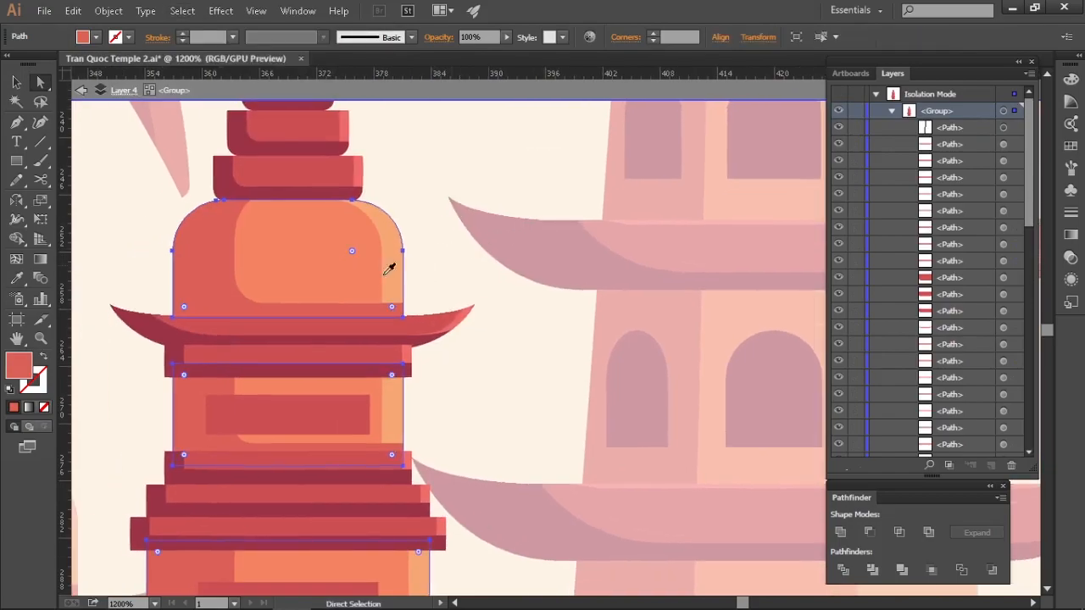
{"action": "left_click", "coordinate": [389, 268]}
{"action": "key", "text": "ctrl+z"}
Try recoloring the tower's coral red body panels cream, first all of them and again with the dome left out
{"action": "left_click_drag", "start_coordinate": [458, 202], "coordinate": [497, 188]}
{"action": "key", "text": "i"}
{"action": "left_click", "coordinate": [483, 219]}
{"action": "key", "text": "ctrl+shift+a"}
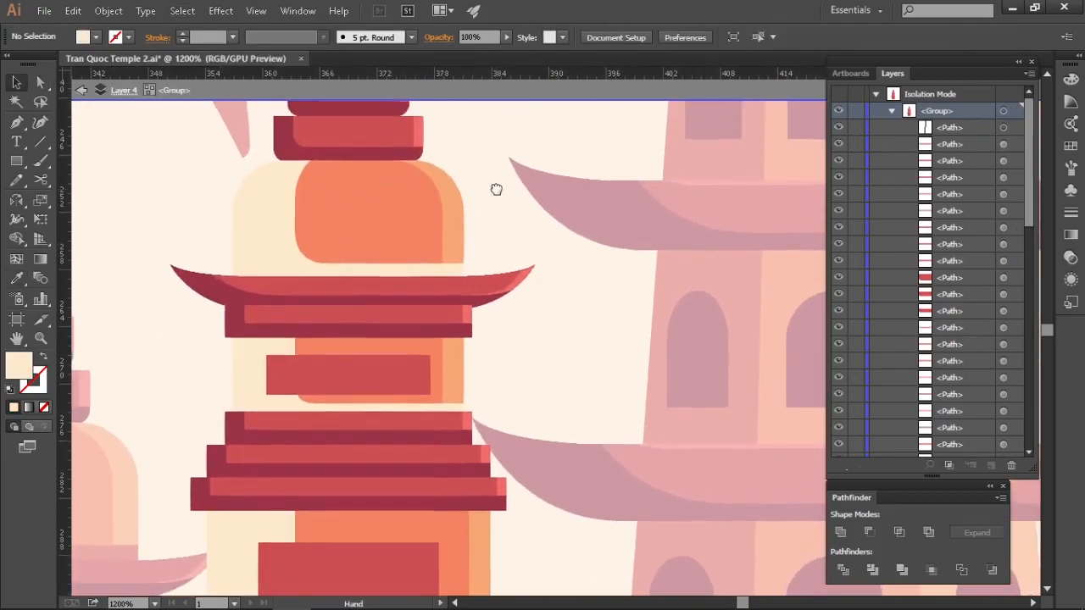
{"action": "key", "text": "ctrl+z"}
{"action": "left_click", "coordinate": [258, 233], "text": "shift"}
{"action": "key", "text": "i"}
{"action": "left_click", "coordinate": [188, 229]}
Recolor all of the tower's coral orange highlight panels except the dome's with the light orange of the edge strip
{"action": "left_click", "coordinate": [356, 212]}
{"action": "left_click", "coordinate": [182, 11]}
{"action": "left_click", "coordinate": [428, 234]}
{"action": "left_click", "coordinate": [373, 212], "text": "shift"}
{"action": "left_click", "coordinate": [454, 216]}
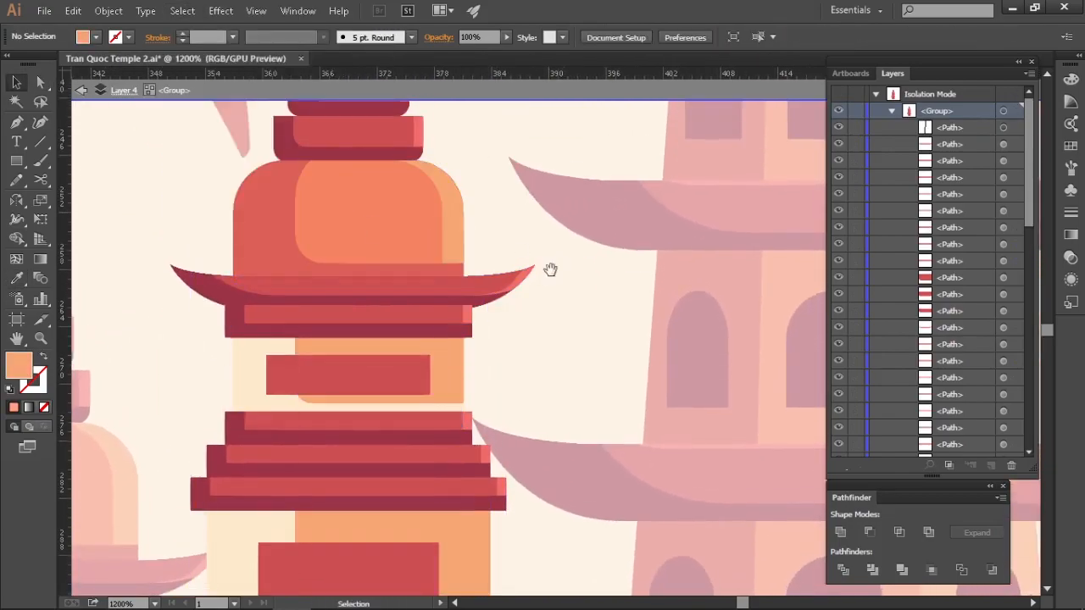
Recolor all of the tower's cream body panels coral orange to match the dome's highlight
{"action": "left_click", "coordinate": [271, 356]}
{"action": "left_click", "coordinate": [182, 11]}
{"action": "left_click", "coordinate": [428, 236]}
{"action": "key", "text": "i"}
{"action": "left_click", "coordinate": [430, 238]}
{"action": "left_click", "coordinate": [600, 266]}
{"action": "left_click_drag", "start_coordinate": [602, 268], "coordinate": [571, 340]}
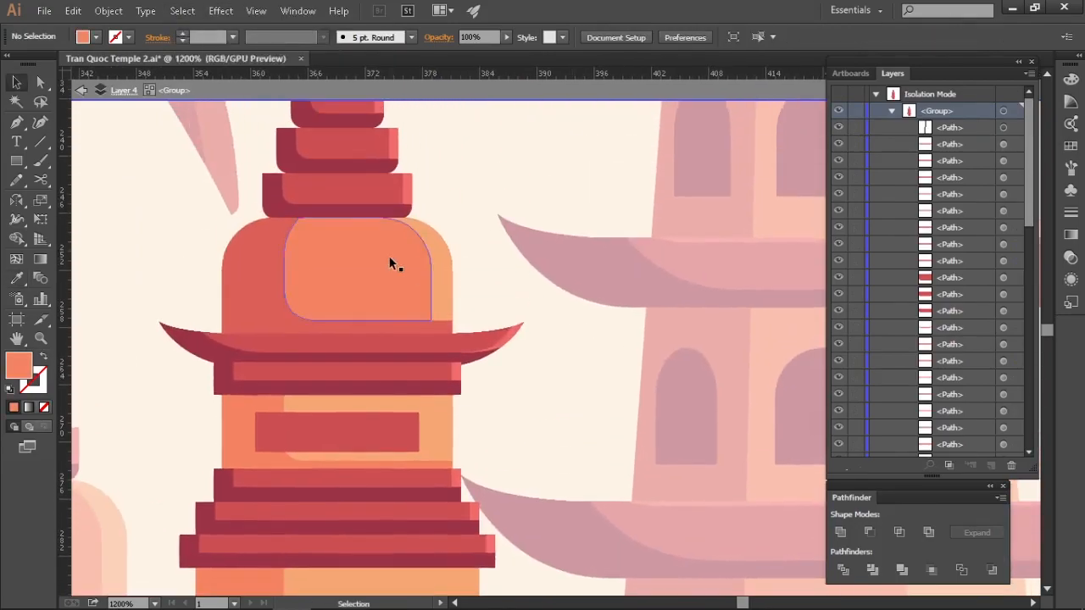
Recolor the right edge strips of the tower's dome and body panels a lighter peach orange
{"action": "left_click", "coordinate": [390, 257]}
{"action": "left_click", "coordinate": [443, 267]}
{"action": "left_click_drag", "start_coordinate": [444, 420], "coordinate": [434, 370]}
{"action": "left_click", "coordinate": [436, 371], "text": "shift"}
{"action": "left_click_drag", "start_coordinate": [474, 542], "coordinate": [455, 272]}
{"action": "left_click", "coordinate": [442, 339], "text": "shift"}
{"action": "left_click", "coordinate": [462, 501], "text": "shift"}
{"action": "scroll", "coordinate": [467, 504], "scroll_direction": "down", "scroll_amount": 4}
{"action": "key", "text": "i"}
{"action": "scroll", "coordinate": [484, 389], "scroll_direction": "down", "scroll_amount": 2}
{"action": "scroll", "coordinate": [561, 236], "scroll_direction": "up", "scroll_amount": 2}
{"action": "scroll", "coordinate": [579, 263], "scroll_direction": "down", "scroll_amount": 2}
{"action": "left_click", "coordinate": [525, 379]}
{"action": "scroll", "coordinate": [525, 379], "scroll_direction": "down", "scroll_amount": 6}
{"action": "scroll", "coordinate": [462, 303], "scroll_direction": "up", "scroll_amount": 8}
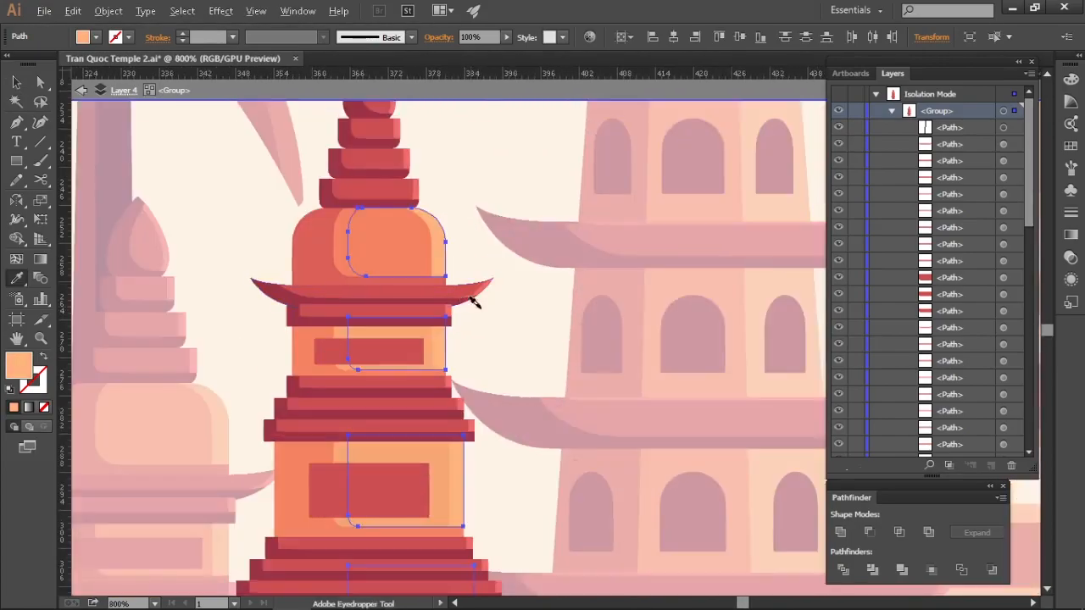
{"action": "key", "text": "v"}
{"action": "left_click", "coordinate": [484, 326]}
Recolor the dome's highlight light orange and its coral red body coral orange to match the panels below
{"action": "scroll", "coordinate": [492, 320], "scroll_direction": "up", "scroll_amount": 2}
{"action": "left_click", "coordinate": [440, 237]}
{"action": "key", "text": "i"}
{"action": "left_click", "coordinate": [462, 374]}
{"action": "key", "text": "v"}
{"action": "left_click", "coordinate": [567, 349]}
{"action": "scroll", "coordinate": [567, 349], "scroll_direction": "down", "scroll_amount": 2}
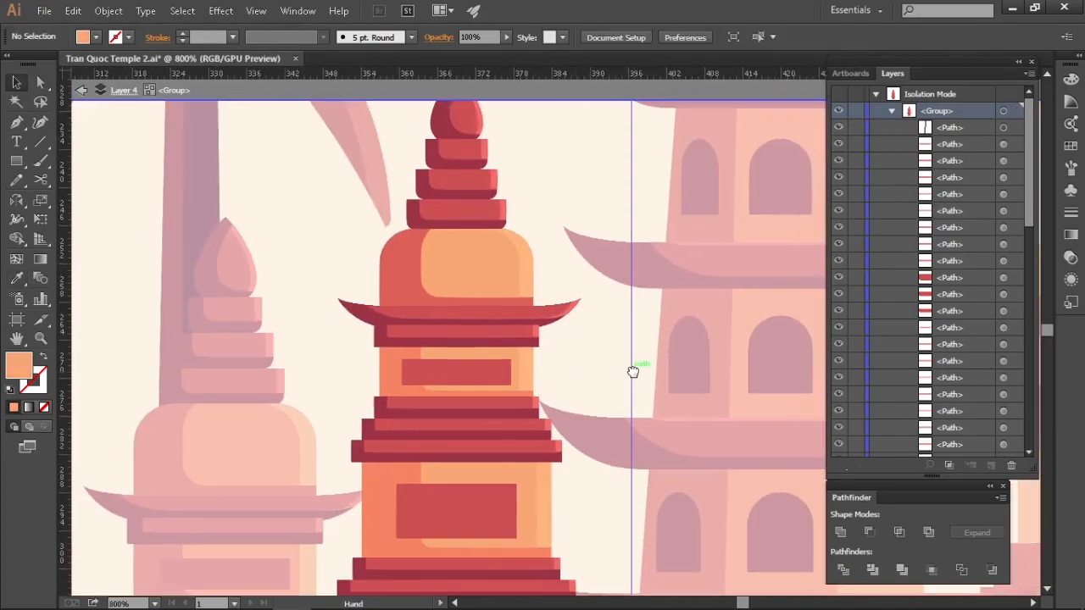
{"action": "left_click", "coordinate": [362, 282]}
{"action": "left_click_drag", "start_coordinate": [289, 368], "coordinate": [234, 340]}
{"action": "left_click", "coordinate": [520, 308]}
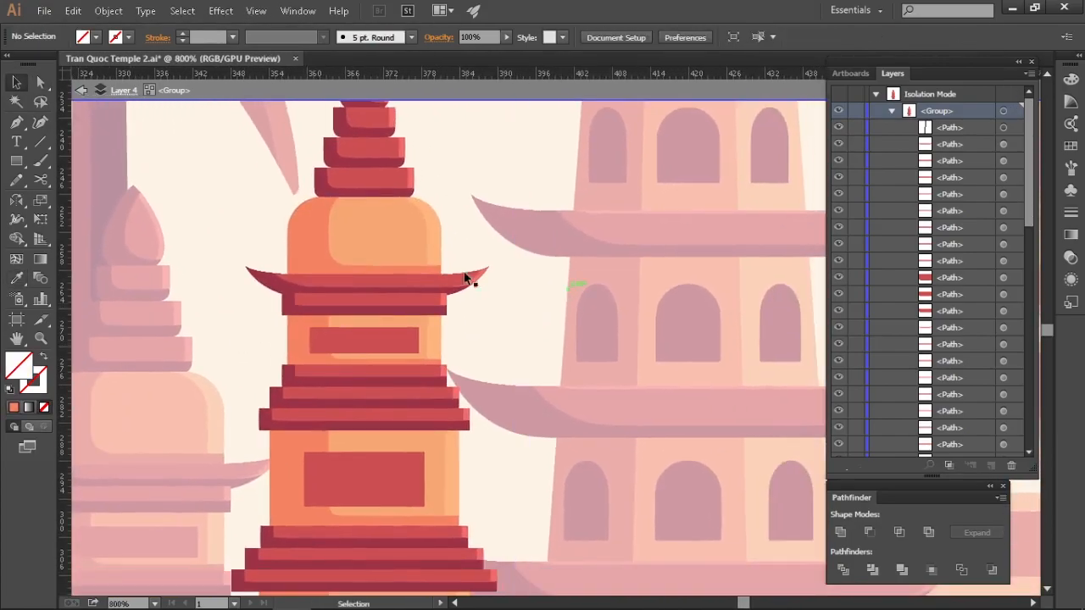
Select all of the tower's coral orange body panels and change their fill to a muted light orange with the Color Picker
{"action": "scroll", "coordinate": [445, 256], "scroll_direction": "up", "scroll_amount": 2}
{"action": "scroll", "coordinate": [512, 262], "scroll_direction": "down", "scroll_amount": 2}
{"action": "left_click", "coordinate": [387, 230]}
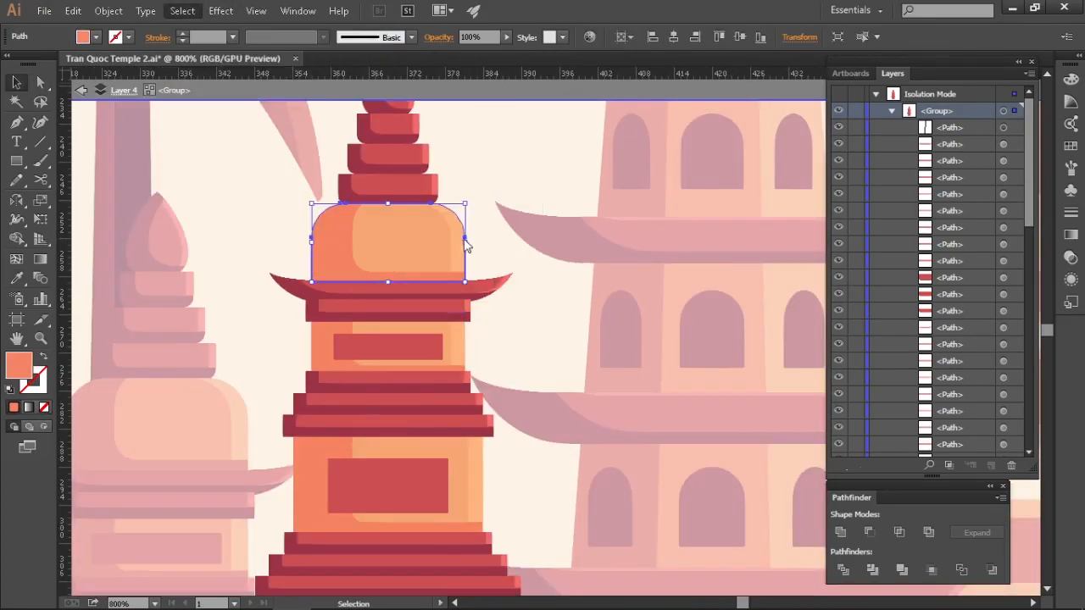
{"action": "scroll", "coordinate": [401, 249], "scroll_direction": "up", "scroll_amount": 2}
{"action": "double_click", "coordinate": [22, 370]}
{"action": "left_click", "coordinate": [551, 142]}
{"action": "left_click", "coordinate": [808, 136]}
{"action": "scroll", "coordinate": [635, 350], "scroll_direction": "down", "scroll_amount": 4}
{"action": "left_click_drag", "start_coordinate": [731, 380], "coordinate": [152, 386]}
{"action": "left_click_drag", "start_coordinate": [762, 381], "coordinate": [763, 339]}
{"action": "scroll", "coordinate": [511, 505], "scroll_direction": "down", "scroll_amount": 2}
{"action": "left_click", "coordinate": [566, 289]}
{"action": "left_click", "coordinate": [562, 337]}
{"action": "scroll", "coordinate": [395, 212], "scroll_direction": "up", "scroll_amount": 3}
{"action": "left_click", "coordinate": [395, 237]}
{"action": "key", "text": "v"}
{"action": "double_click", "coordinate": [23, 368]}
{"action": "left_click", "coordinate": [547, 142]}
{"action": "left_click", "coordinate": [809, 135]}
{"action": "left_click_drag", "start_coordinate": [369, 344], "coordinate": [406, 336]}
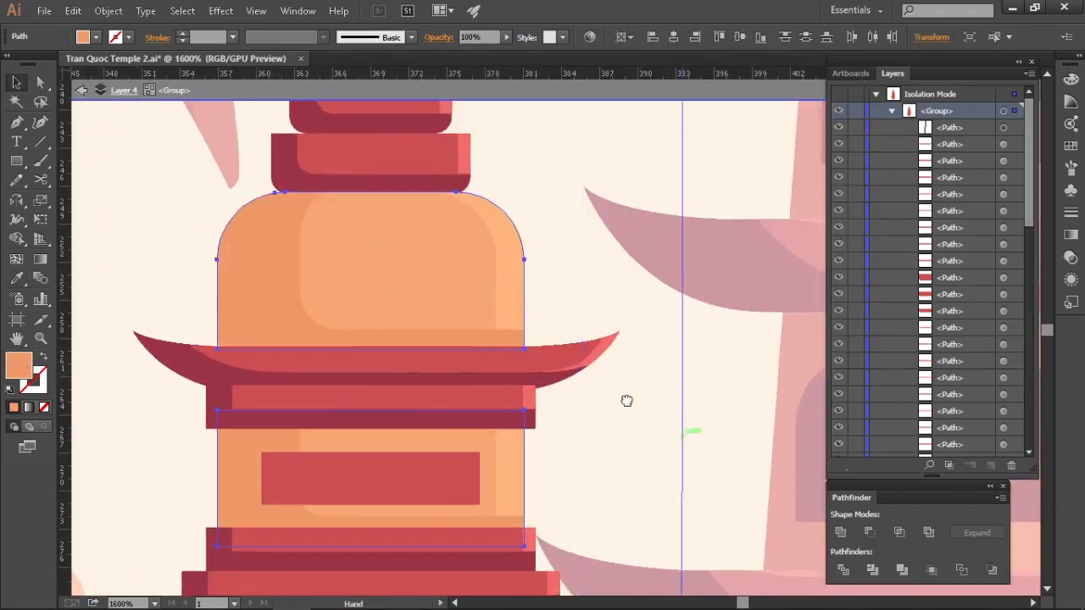
Recolor the highlights of the stacked rings below the tower's bud-shaped tip a lighter coral red, leaving the tip's highlight out
{"action": "key", "text": "z"}
{"action": "left_click_drag", "start_coordinate": [399, 288], "coordinate": [334, 289]}
{"action": "key", "text": "v"}
{"action": "left_click", "coordinate": [303, 213]}
{"action": "left_click", "coordinate": [183, 11]}
{"action": "left_click", "coordinate": [424, 227]}
{"action": "left_click_drag", "start_coordinate": [463, 280], "coordinate": [455, 240]}
{"action": "left_click", "coordinate": [297, 176], "text": "shift"}
{"action": "scroll", "coordinate": [444, 257], "scroll_direction": "down", "scroll_amount": 1}
{"action": "key", "text": "i"}
{"action": "left_click", "coordinate": [605, 206]}
{"action": "left_click_drag", "start_coordinate": [136, 280], "coordinate": [121, 310]}
{"action": "key", "text": "ctrl+z"}
{"action": "key", "text": "ctrl+shift+z"}
{"action": "scroll", "coordinate": [404, 203], "scroll_direction": "up", "scroll_amount": 2}
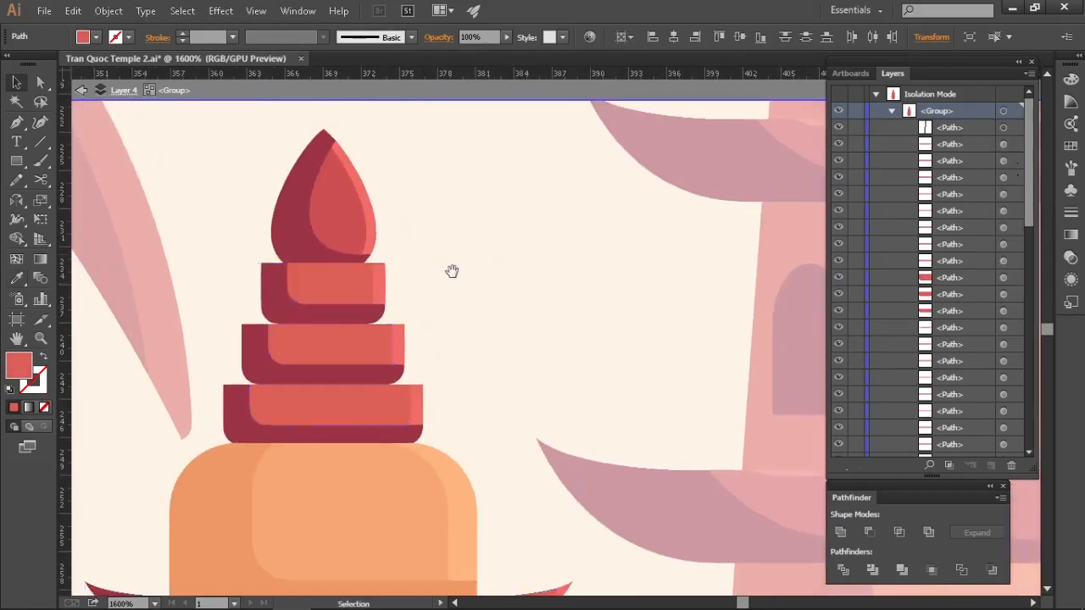
Recolor the dark bodies of the stacked rings below the tower's tip a medium red, leaving the bud-shaped tip out
{"action": "left_click", "coordinate": [328, 241]}
{"action": "left_click", "coordinate": [182, 11]}
{"action": "left_click", "coordinate": [424, 227]}
{"action": "left_click", "coordinate": [329, 244], "text": "shift"}
{"action": "scroll", "coordinate": [432, 271], "scroll_direction": "down", "scroll_amount": 3}
{"action": "left_click_drag", "start_coordinate": [629, 336], "coordinate": [373, 337]}
{"action": "key", "text": "i"}
{"action": "left_click", "coordinate": [610, 269]}
{"action": "scroll", "coordinate": [442, 361], "scroll_direction": "down", "scroll_amount": 2}
{"action": "left_click_drag", "start_coordinate": [763, 373], "coordinate": [392, 336]}
{"action": "left_click", "coordinate": [365, 431]}
{"action": "left_click_drag", "start_coordinate": [121, 373], "coordinate": [692, 385]}
{"action": "scroll", "coordinate": [363, 227], "scroll_direction": "up", "scroll_amount": 6}
{"action": "key", "text": "v"}
{"action": "left_click", "coordinate": [500, 272]}
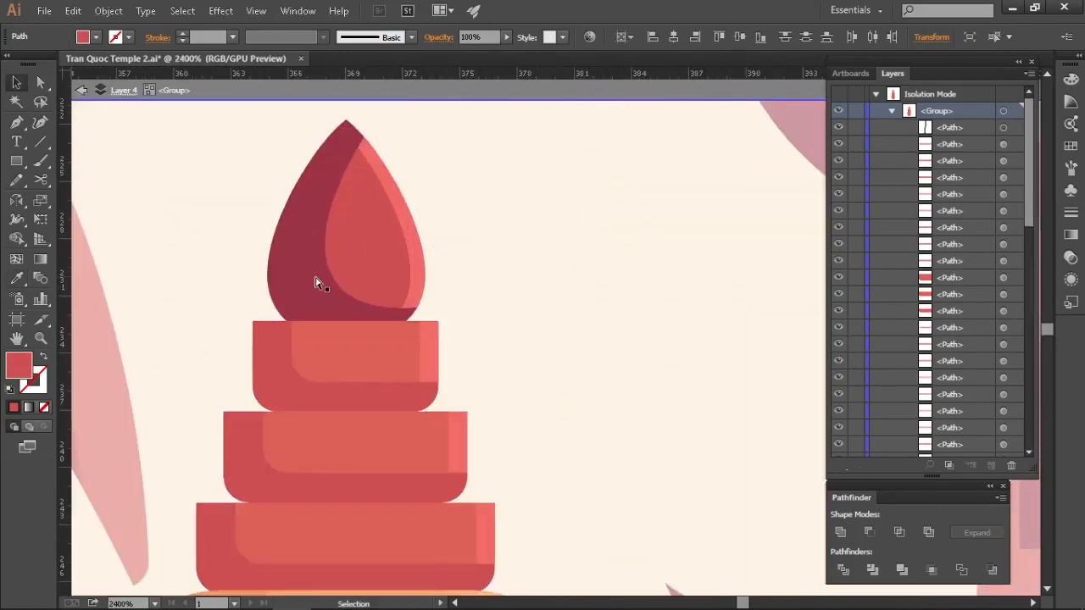
Recolor the bud-shaped tip's dark body and highlight to match the reds of the stacked rings
{"action": "left_click", "coordinate": [316, 282]}
{"action": "key", "text": "i"}
{"action": "key", "text": "v"}
Select the light right edge strips of the tip and stacked rings and recolor them orange with the Eyedropper
{"action": "key", "text": "a"}
{"action": "left_click", "coordinate": [418, 252]}
{"action": "left_click", "coordinate": [182, 11]}
{"action": "left_click", "coordinate": [436, 231]}
{"action": "scroll", "coordinate": [494, 314], "scroll_direction": "down", "scroll_amount": 3}
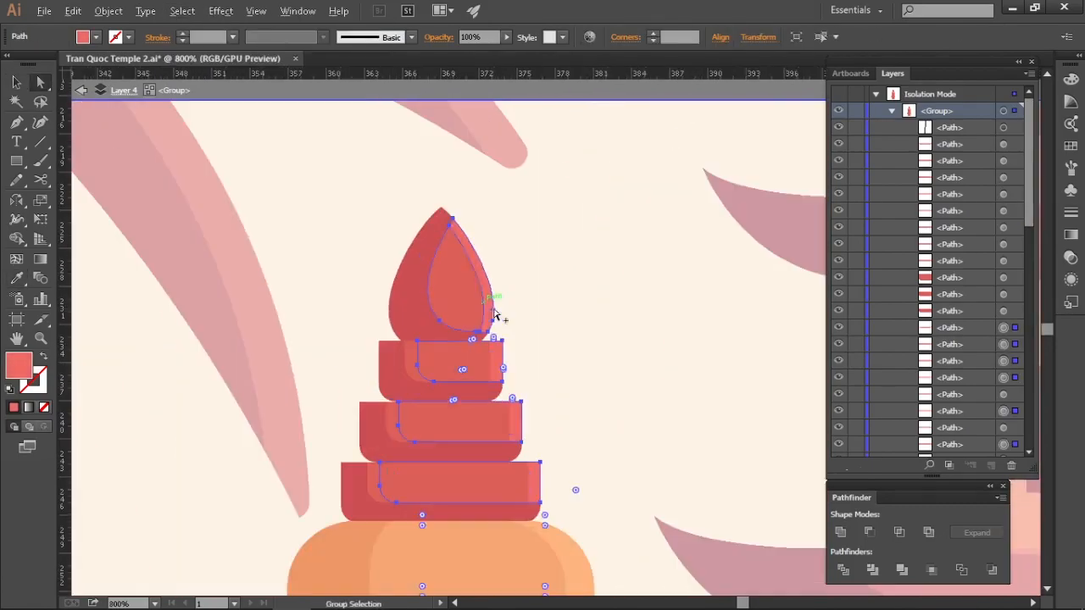
{"action": "key", "text": "i"}
{"action": "scroll", "coordinate": [494, 314], "scroll_direction": "down", "scroll_amount": 3}
{"action": "left_click_drag", "start_coordinate": [464, 362], "coordinate": [124, 364]}
{"action": "left_click_drag", "start_coordinate": [763, 373], "coordinate": [169, 373]}
{"action": "left_click_drag", "start_coordinate": [446, 381], "coordinate": [452, 412]}
{"action": "left_click", "coordinate": [458, 328]}
{"action": "left_click_drag", "start_coordinate": [121, 373], "coordinate": [780, 374]}
{"action": "scroll", "coordinate": [289, 341], "scroll_direction": "up", "scroll_amount": 5}
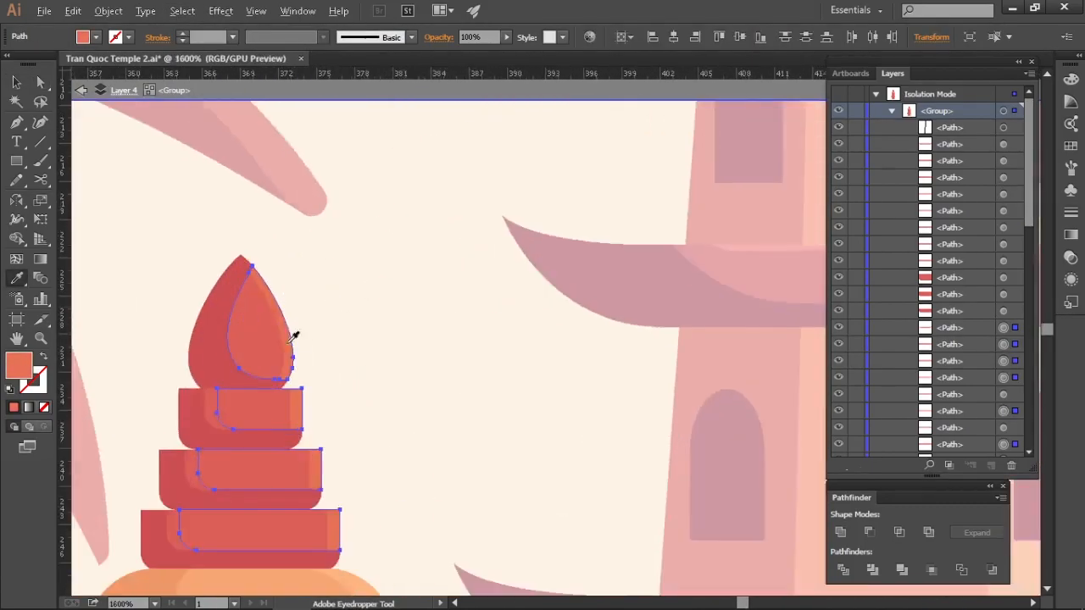
Change the selected edge strips' fill to a light coral pink with the Color Picker and leave the isolated tower group
{"action": "scroll", "coordinate": [293, 337], "scroll_direction": "up", "scroll_amount": 2}
{"action": "key", "text": "v"}
{"action": "double_click", "coordinate": [19, 367]}
{"action": "key", "text": "Return"}
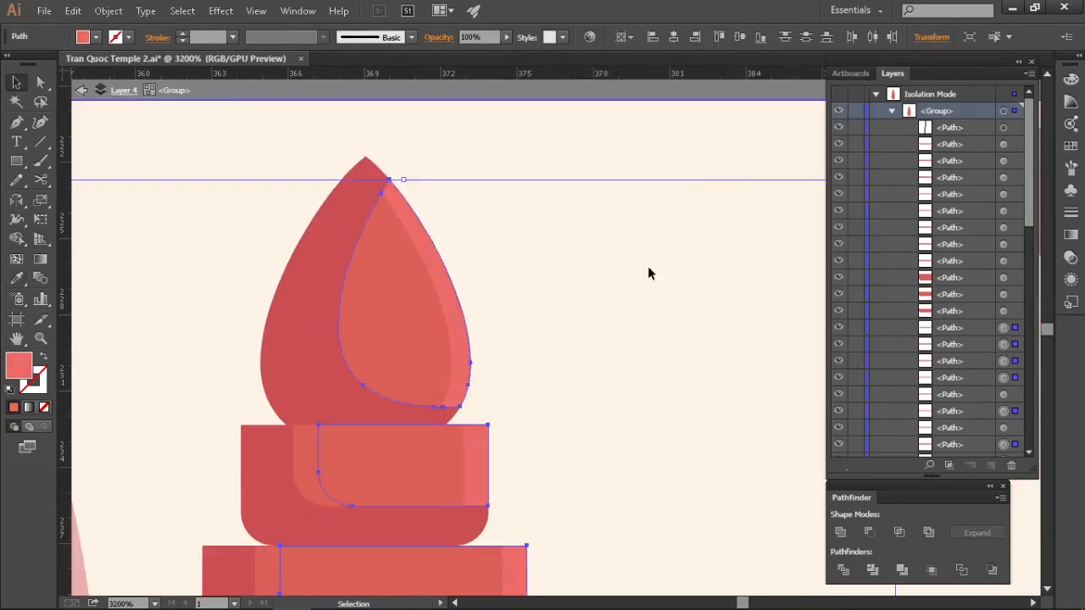
{"action": "left_click", "coordinate": [652, 271]}
{"action": "scroll", "coordinate": [652, 272], "scroll_direction": "down", "scroll_amount": 4}
{"action": "left_click_drag", "start_coordinate": [695, 305], "coordinate": [226, 302]}
{"action": "double_click", "coordinate": [227, 303]}
{"action": "scroll", "coordinate": [500, 429], "scroll_direction": "down", "scroll_amount": 2}
{"action": "scroll", "coordinate": [444, 471], "scroll_direction": "down", "scroll_amount": 3}
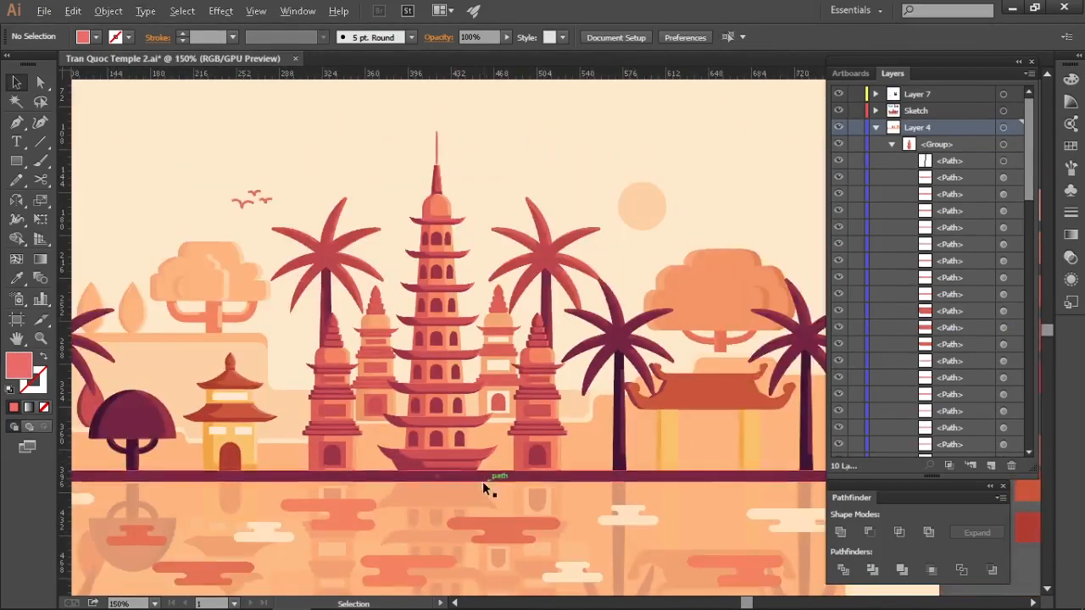
Recolor the front left tower's three red wall panels, including the door surround, a light peach from the color palette
{"action": "scroll", "coordinate": [408, 415], "scroll_direction": "up", "scroll_amount": 2}
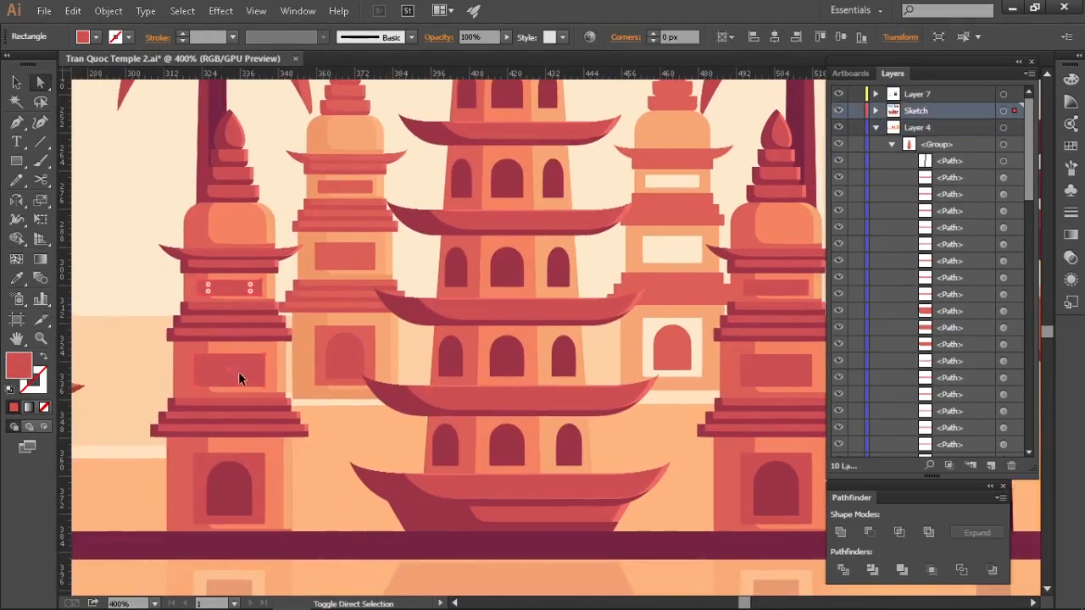
{"action": "left_click", "coordinate": [238, 378], "text": "shift"}
{"action": "left_click", "coordinate": [254, 466], "text": "shift"}
{"action": "key", "text": "i"}
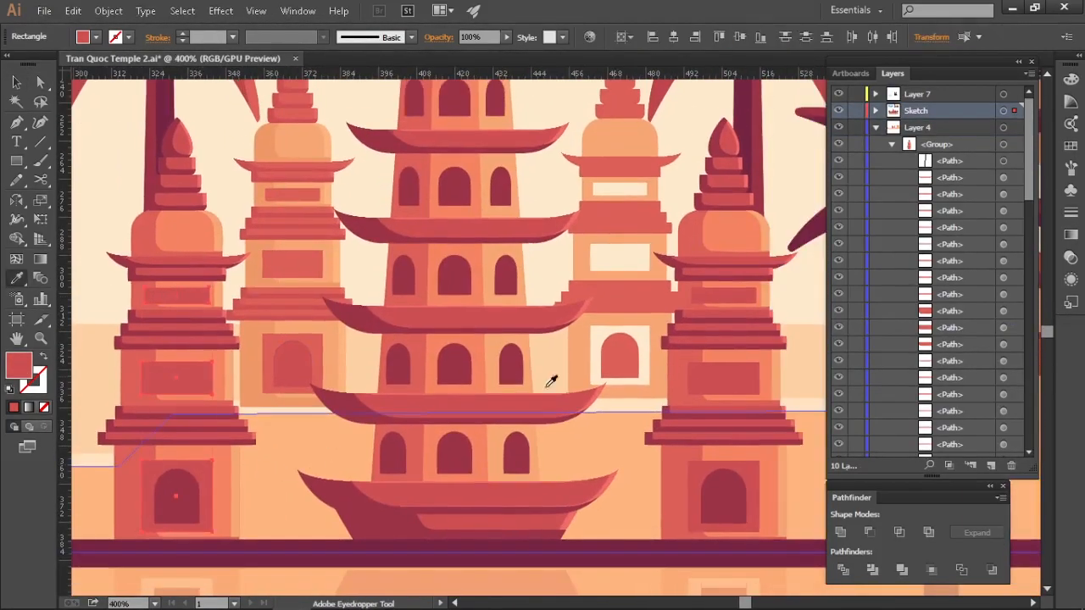
{"action": "left_click", "coordinate": [589, 364]}
{"action": "key", "text": "a"}
{"action": "scroll", "coordinate": [404, 189], "scroll_direction": "down", "scroll_amount": 3}
{"action": "key", "text": "v"}
{"action": "key", "text": "i"}
{"action": "left_click", "coordinate": [664, 290]}
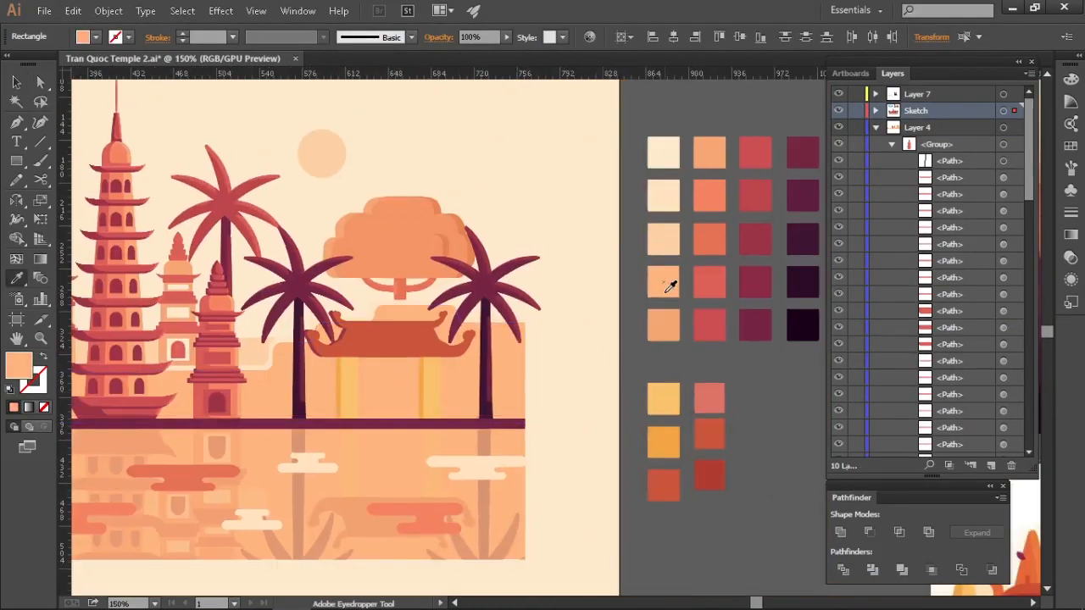
{"action": "left_click", "coordinate": [663, 239]}
{"action": "key", "text": "v"}
{"action": "scroll", "coordinate": [214, 320], "scroll_direction": "up", "scroll_amount": 2}
{"action": "scroll", "coordinate": [364, 272], "scroll_direction": "up", "scroll_amount": 2}
{"action": "scroll", "coordinate": [400, 325], "scroll_direction": "up", "scroll_amount": 2}
{"action": "key", "text": "a"}
{"action": "key", "text": "ctrl+z"}
{"action": "scroll", "coordinate": [370, 386], "scroll_direction": "down", "scroll_amount": 2}
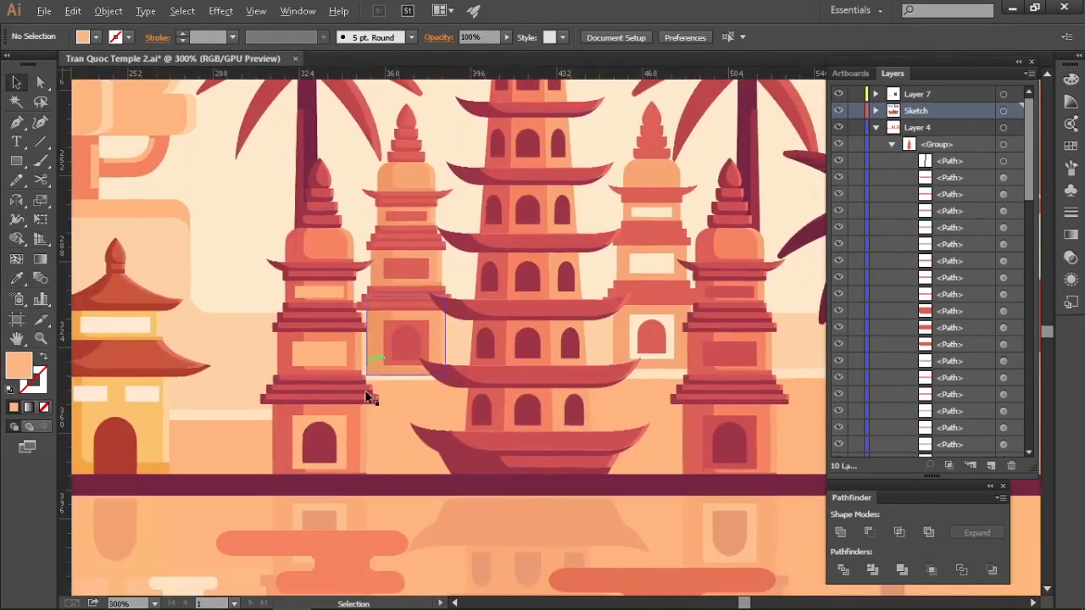
Recolor the front left tower's two window panels and door surround light orange with the Eyedropper
{"action": "left_click", "coordinate": [319, 293]}
{"action": "left_click", "coordinate": [319, 356], "text": "shift"}
{"action": "scroll", "coordinate": [317, 424], "scroll_direction": "down", "scroll_amount": 2}
{"action": "left_click_drag", "start_coordinate": [332, 465], "coordinate": [160, 457]}
{"action": "key", "text": "i"}
{"action": "left_click", "coordinate": [755, 300]}
{"action": "key", "text": "v"}
{"action": "left_click", "coordinate": [672, 309]}
{"action": "scroll", "coordinate": [141, 421], "scroll_direction": "up", "scroll_amount": 3}
{"action": "left_click_drag", "start_coordinate": [141, 421], "coordinate": [299, 425]}
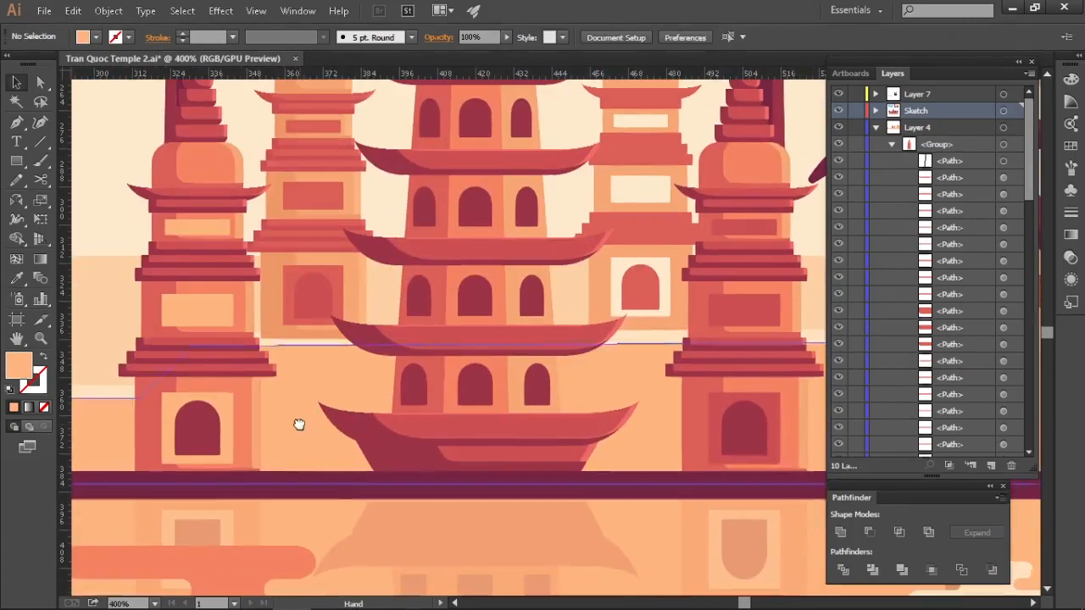
Recolor the front right tower's wall panels and door surround the same light orange as the front left tower's
{"action": "scroll", "coordinate": [298, 431], "scroll_direction": "up", "scroll_amount": 1}
{"action": "left_click_drag", "start_coordinate": [356, 279], "coordinate": [340, 280]}
{"action": "left_click", "coordinate": [389, 301]}
{"action": "left_click_drag", "start_coordinate": [460, 242], "coordinate": [373, 242]}
{"action": "key", "text": "a"}
{"action": "left_click", "coordinate": [585, 430]}
{"action": "left_click_drag", "start_coordinate": [302, 339], "coordinate": [368, 339]}
{"action": "key", "text": "i"}
{"action": "key", "text": "v"}
{"action": "scroll", "coordinate": [300, 142], "scroll_direction": "up", "scroll_amount": 1}
Recolor the rear left tower's two window panels and door surround light peach from the color palette
{"action": "key", "text": "a"}
{"action": "left_click", "coordinate": [270, 218]}
{"action": "left_click", "coordinate": [259, 293], "text": "shift"}
{"action": "left_click", "coordinate": [287, 384], "text": "shift"}
{"action": "scroll", "coordinate": [359, 394], "scroll_direction": "down", "scroll_amount": 4}
{"action": "key", "text": "i"}
{"action": "left_click", "coordinate": [402, 372]}
{"action": "left_click_drag", "start_coordinate": [533, 432], "coordinate": [194, 399]}
{"action": "scroll", "coordinate": [296, 268], "scroll_direction": "up", "scroll_amount": 4}
{"action": "left_click", "coordinate": [290, 230]}
{"action": "scroll", "coordinate": [297, 268], "scroll_direction": "down", "scroll_amount": 1}
{"action": "left_click_drag", "start_coordinate": [296, 270], "coordinate": [248, 356]}
{"action": "scroll", "coordinate": [378, 273], "scroll_direction": "down", "scroll_amount": 3}
{"action": "left_click", "coordinate": [532, 317]}
{"action": "left_click_drag", "start_coordinate": [287, 386], "coordinate": [700, 347]}
{"action": "key", "text": "v"}
{"action": "scroll", "coordinate": [373, 386], "scroll_direction": "up", "scroll_amount": 4}
{"action": "scroll", "coordinate": [351, 392], "scroll_direction": "down", "scroll_amount": 1}
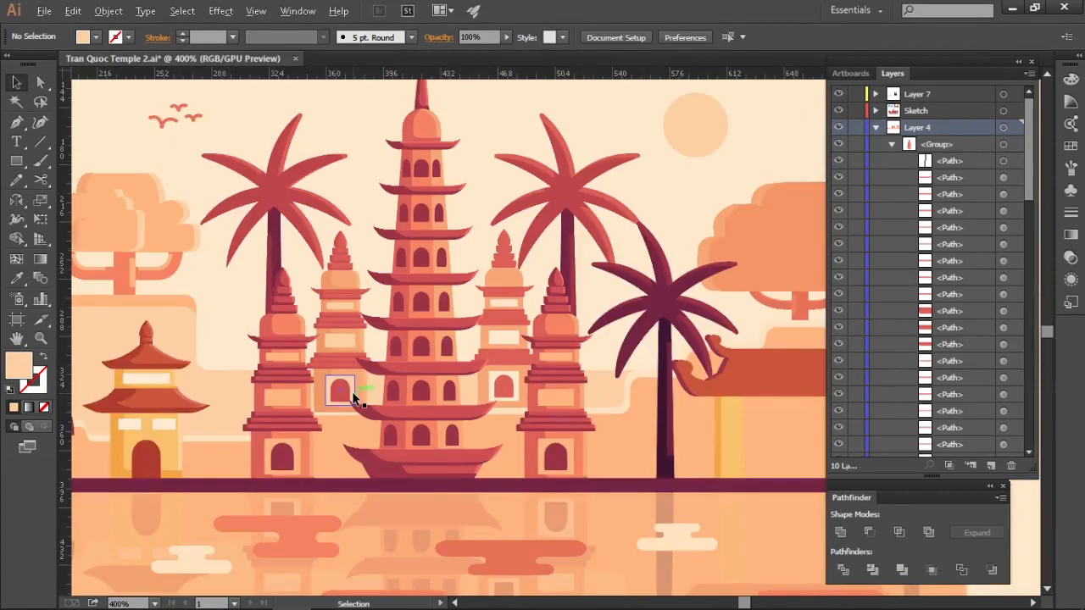
{"action": "scroll", "coordinate": [329, 411], "scroll_direction": "up", "scroll_amount": 2}
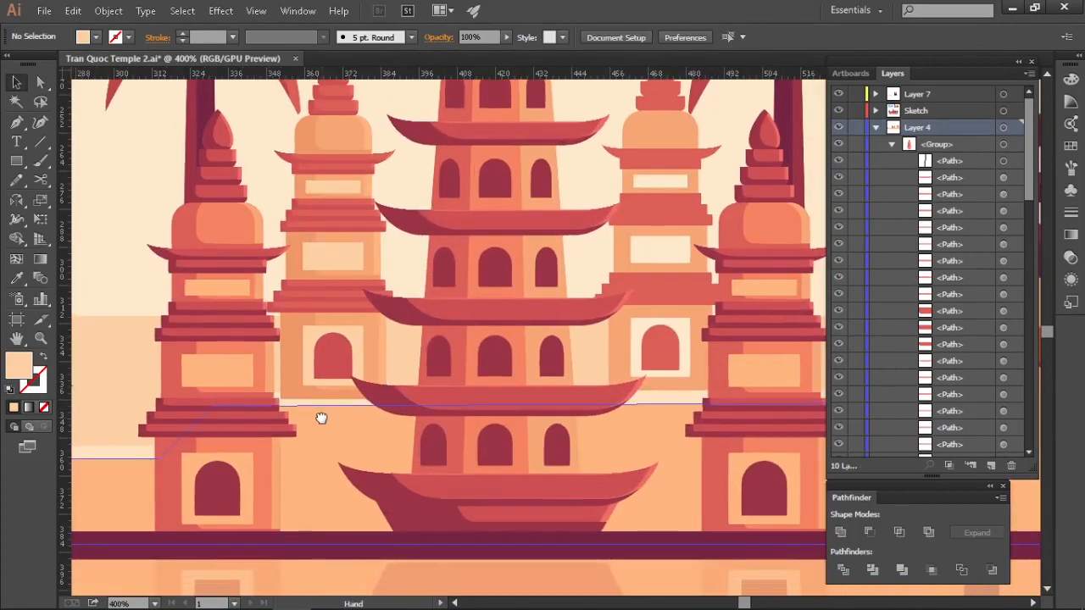
{"action": "key", "text": "Left"}
{"action": "key", "text": "Left"}
{"action": "key", "text": "Left"}
{"action": "key", "text": "v"}
{"action": "left_click", "coordinate": [121, 213]}
{"action": "scroll", "coordinate": [122, 212], "scroll_direction": "down", "scroll_amount": 2}
{"action": "scroll", "coordinate": [122, 214], "scroll_direction": "up", "scroll_amount": 1}
{"action": "left_click_drag", "start_coordinate": [100, 217], "coordinate": [140, 220]}
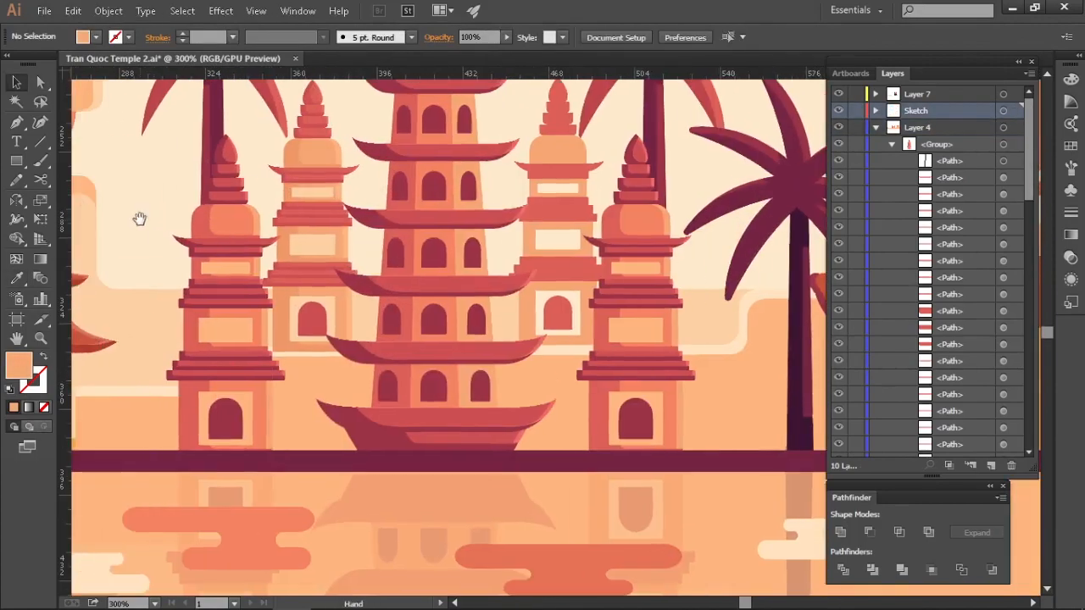
{"action": "scroll", "coordinate": [138, 220], "scroll_direction": "up", "scroll_amount": 1}
{"action": "scroll", "coordinate": [138, 219], "scroll_direction": "down", "scroll_amount": 2}
{"action": "scroll", "coordinate": [209, 274], "scroll_direction": "up", "scroll_amount": 1}
{"action": "scroll", "coordinate": [438, 226], "scroll_direction": "up", "scroll_amount": 1}
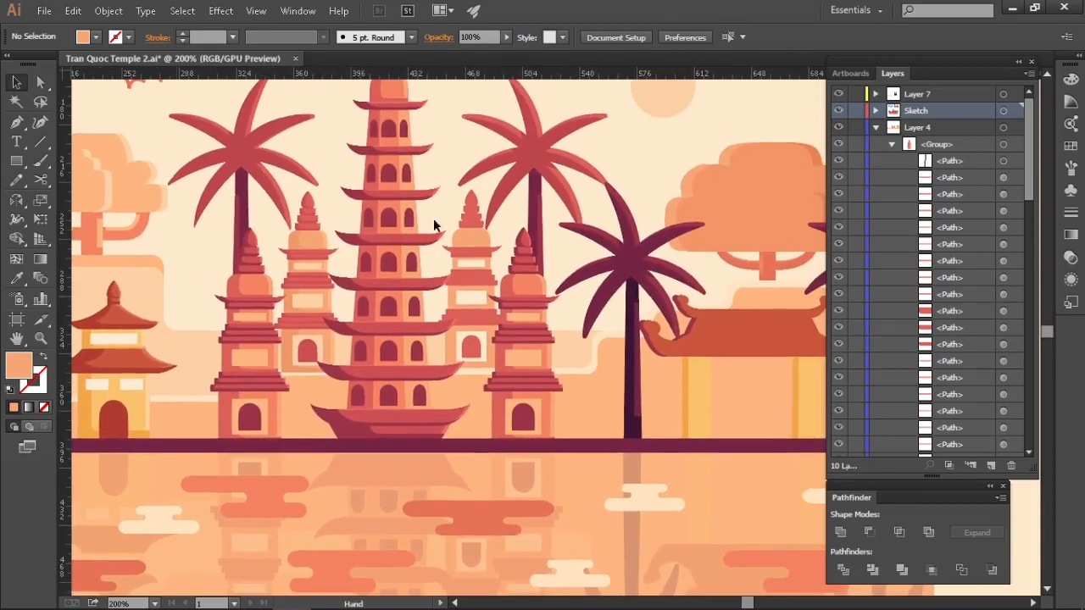
Replace the flat rear right tower with a copy of the shaded rear left tower, deleting the leftover path from its group
{"action": "scroll", "coordinate": [461, 247], "scroll_direction": "up", "scroll_amount": 1}
{"action": "left_click", "coordinate": [460, 247]}
{"action": "left_click_drag", "start_coordinate": [208, 256], "coordinate": [454, 256]}
{"action": "key", "text": "ctrl+z"}
{"action": "double_click", "coordinate": [222, 267]}
{"action": "left_click_drag", "start_coordinate": [276, 185], "coordinate": [350, 499]}
{"action": "key", "text": "Delete"}
{"action": "double_click", "coordinate": [342, 495]}
{"action": "left_click_drag", "start_coordinate": [209, 290], "coordinate": [460, 294]}
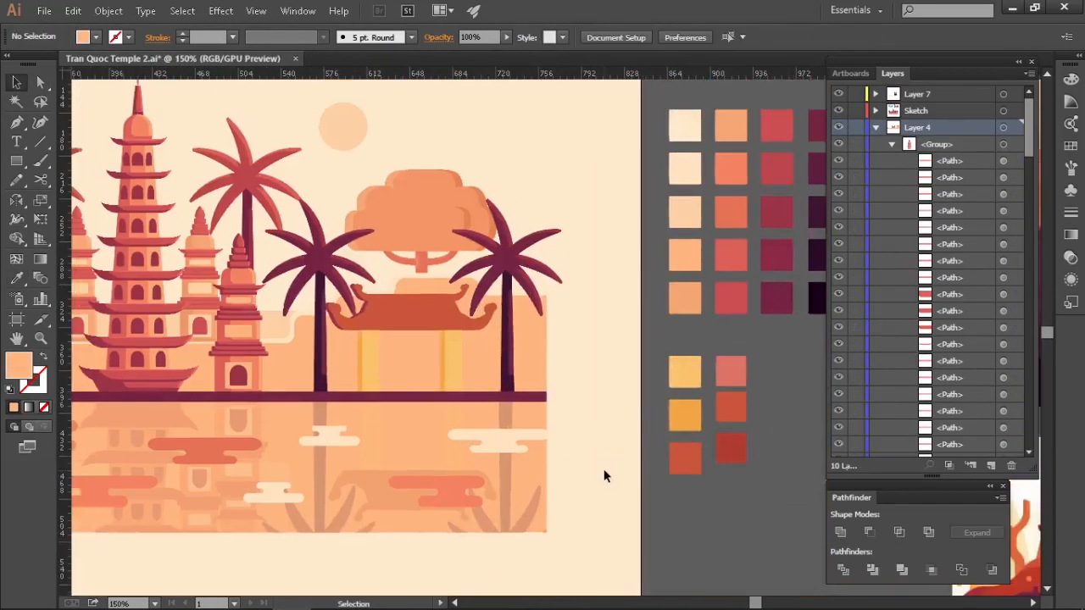
Recolor the shaded areas of the small yellow pagoda's walls a warm orange-yellow
{"action": "left_click_drag", "start_coordinate": [603, 469], "coordinate": [706, 427]}
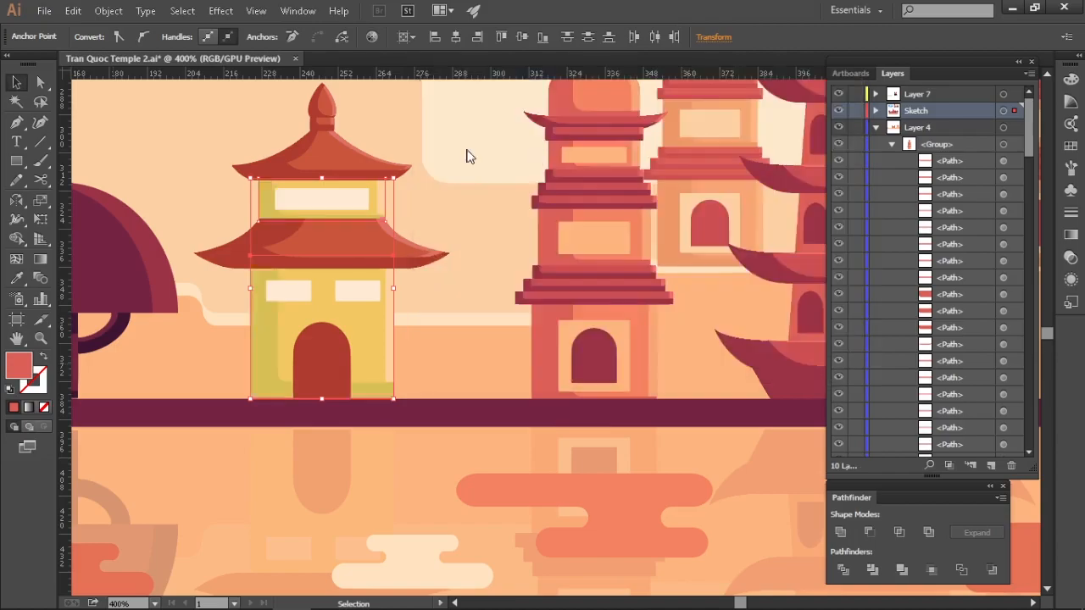
{"action": "scroll", "coordinate": [466, 155], "scroll_direction": "up", "scroll_amount": 1}
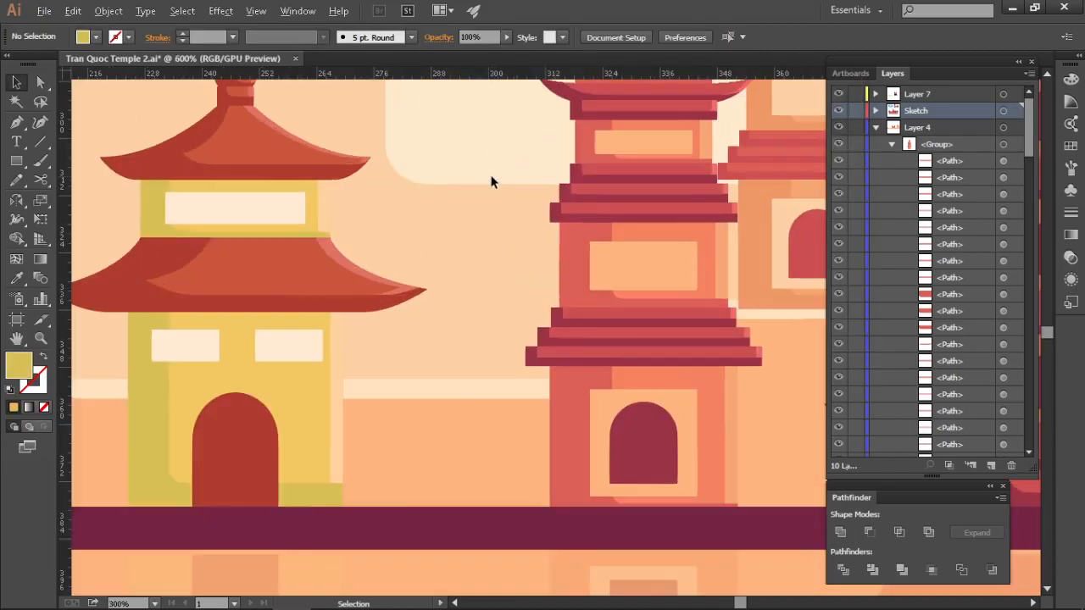
{"action": "key", "text": "Return"}
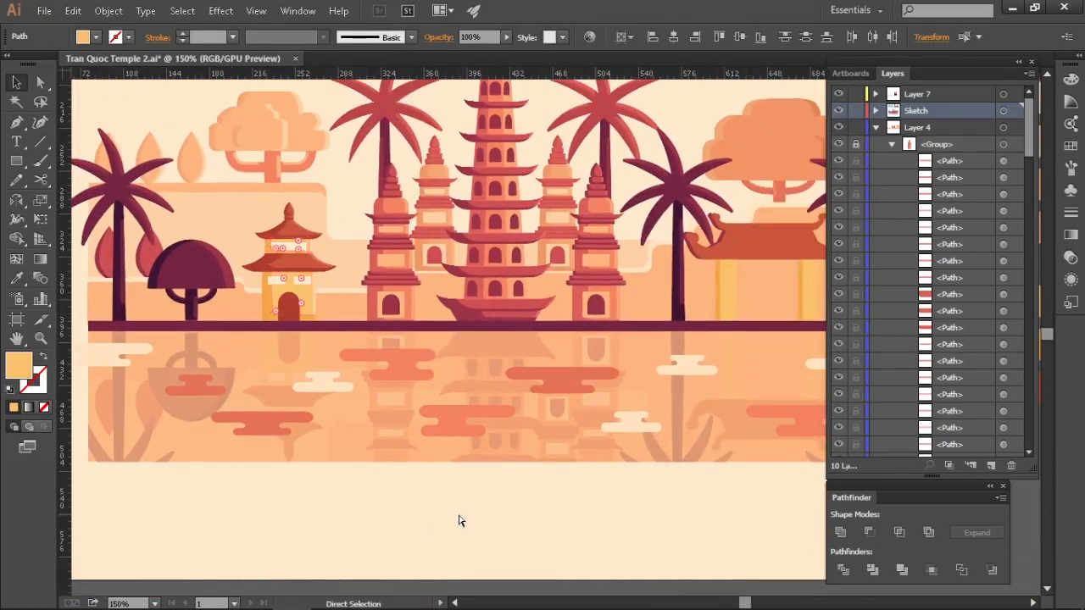
{"action": "left_click", "coordinate": [453, 518], "text": "ctrl"}
{"action": "key", "text": "ctrl+1"}
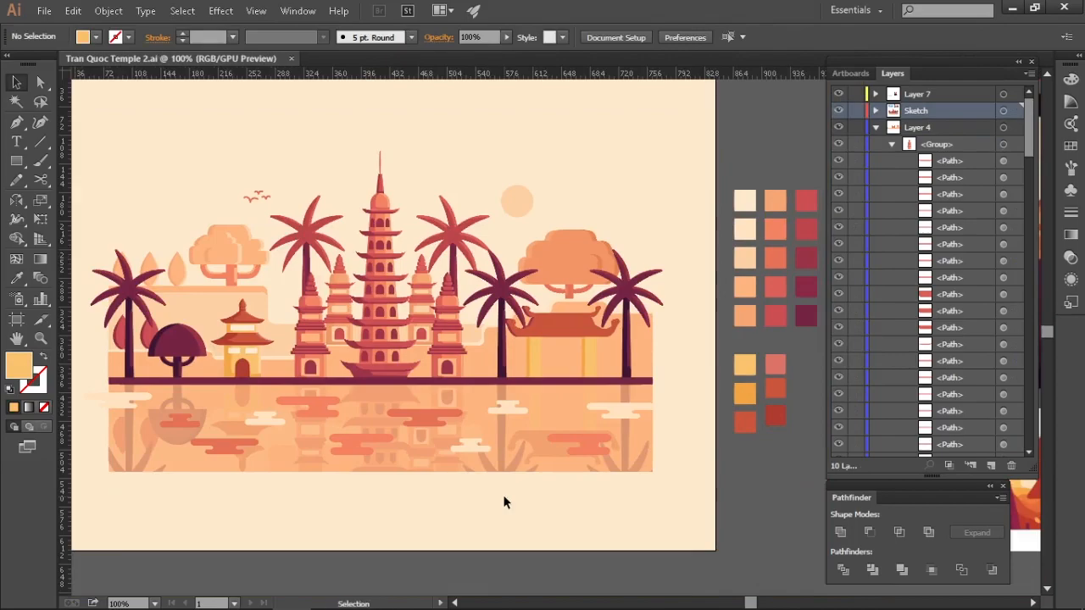
Recolor part of the tower artwork light orange with the Eyedropper and save the document
{"action": "scroll", "coordinate": [503, 502], "scroll_direction": "down", "scroll_amount": 2}
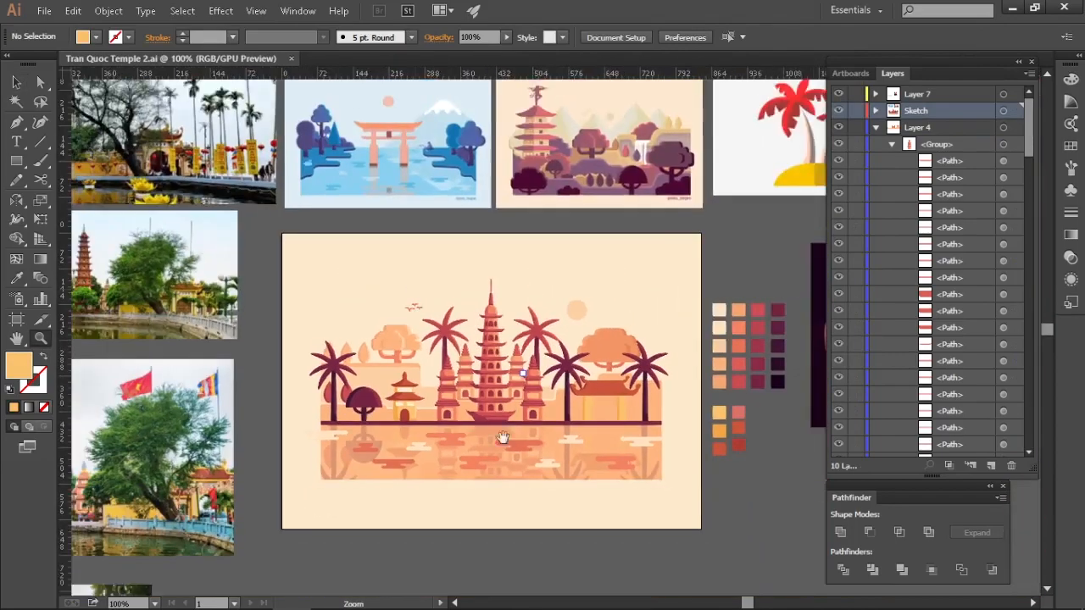
{"action": "left_click_drag", "start_coordinate": [216, 490], "coordinate": [593, 454]}
{"action": "left_click_drag", "start_coordinate": [593, 454], "coordinate": [738, 479]}
{"action": "left_click_drag", "start_coordinate": [110, 424], "coordinate": [431, 424]}
{"action": "left_click_drag", "start_coordinate": [431, 424], "coordinate": [326, 370]}
{"action": "left_click_drag", "start_coordinate": [763, 380], "coordinate": [96, 418]}
{"action": "left_click", "coordinate": [625, 315], "text": "ctrl"}
{"action": "key", "text": "i"}
{"action": "left_click", "coordinate": [728, 325]}
{"action": "left_click", "coordinate": [722, 500], "text": "ctrl"}
{"action": "left_click", "coordinate": [626, 316]}
{"action": "left_click", "coordinate": [775, 254]}
{"action": "left_click_drag", "start_coordinate": [683, 498], "coordinate": [641, 525]}
{"action": "left_click", "coordinate": [684, 511]}
{"action": "key", "text": "ctrl+s"}
{"action": "scroll", "coordinate": [681, 504], "scroll_direction": "up", "scroll_amount": 5}
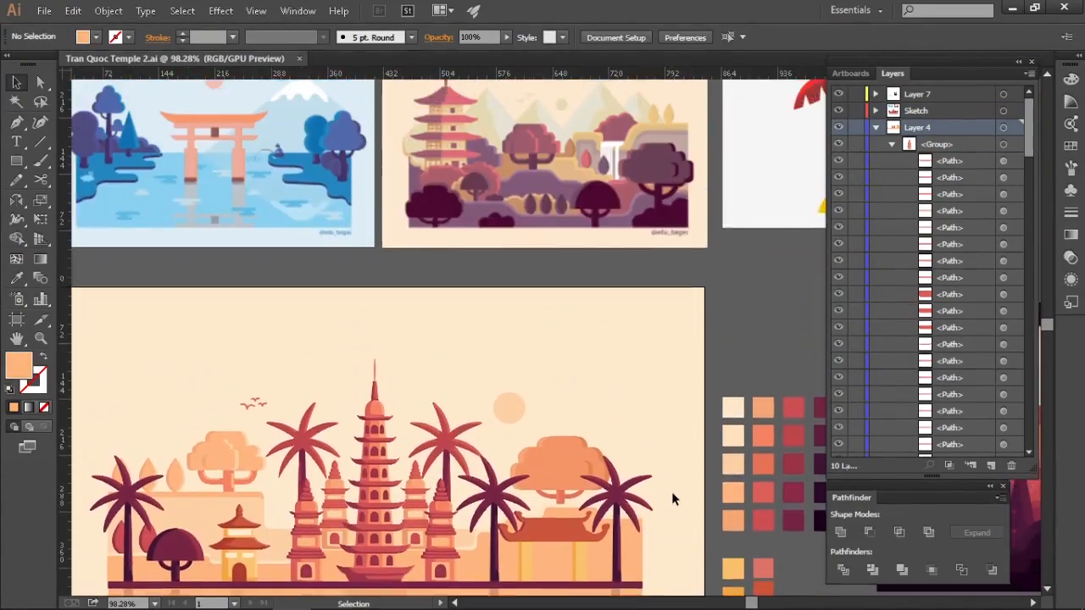
Isolate the red-roofed pavilion's group and remove the dark shading shapes from the roof's curled left ends
{"action": "scroll", "coordinate": [650, 460], "scroll_direction": "down", "scroll_amount": 1}
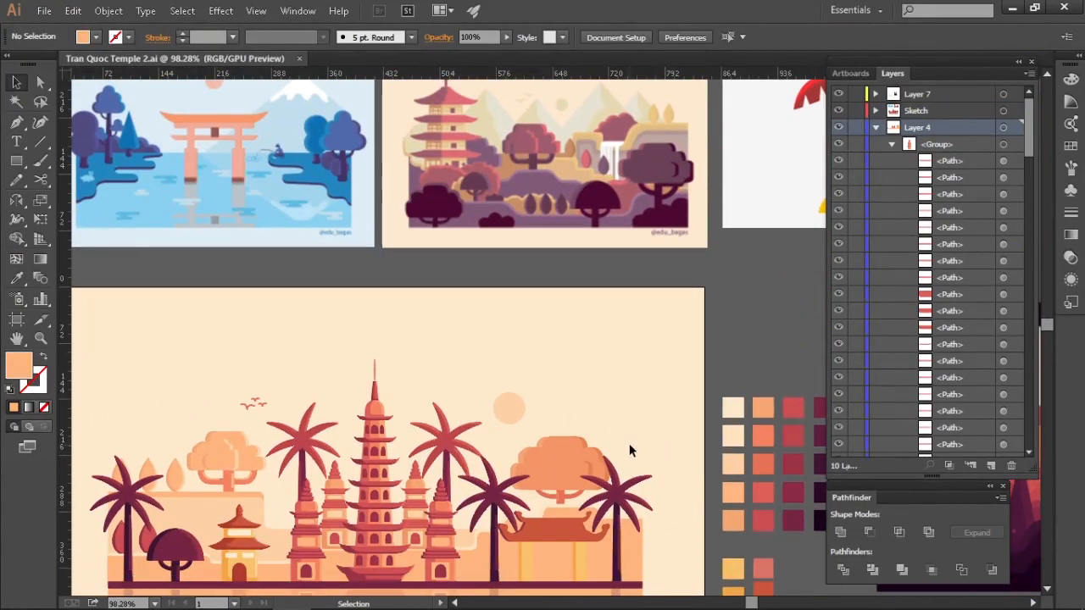
{"action": "scroll", "coordinate": [629, 443], "scroll_direction": "down", "scroll_amount": 2}
{"action": "scroll", "coordinate": [566, 490], "scroll_direction": "up", "scroll_amount": 5}
{"action": "double_click", "coordinate": [545, 444]}
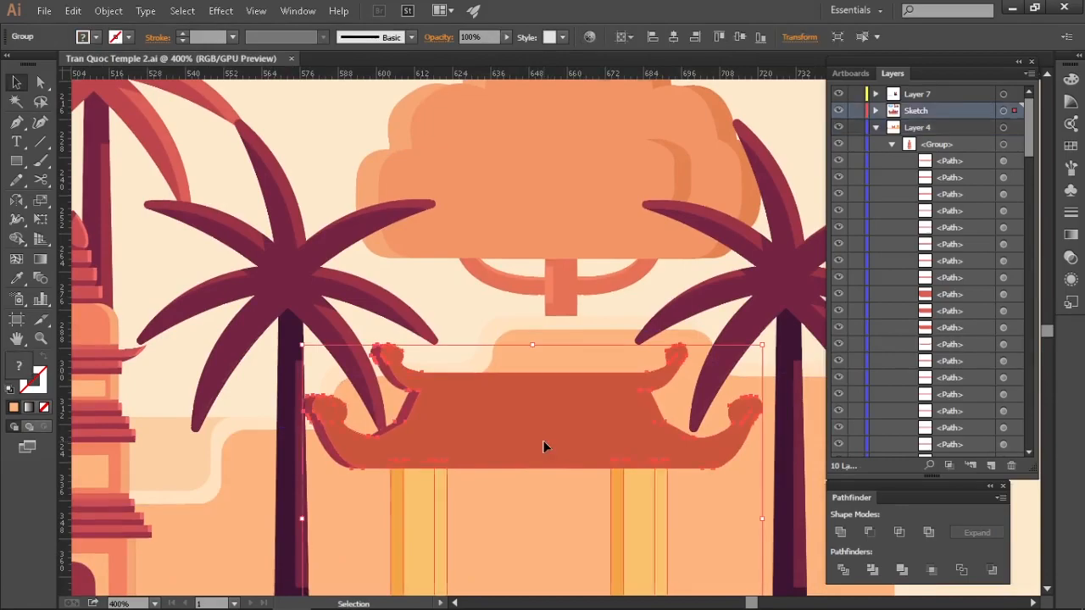
{"action": "left_click", "coordinate": [421, 298]}
{"action": "scroll", "coordinate": [407, 339], "scroll_direction": "down", "scroll_amount": 4}
{"action": "scroll", "coordinate": [476, 362], "scroll_direction": "up", "scroll_amount": 4}
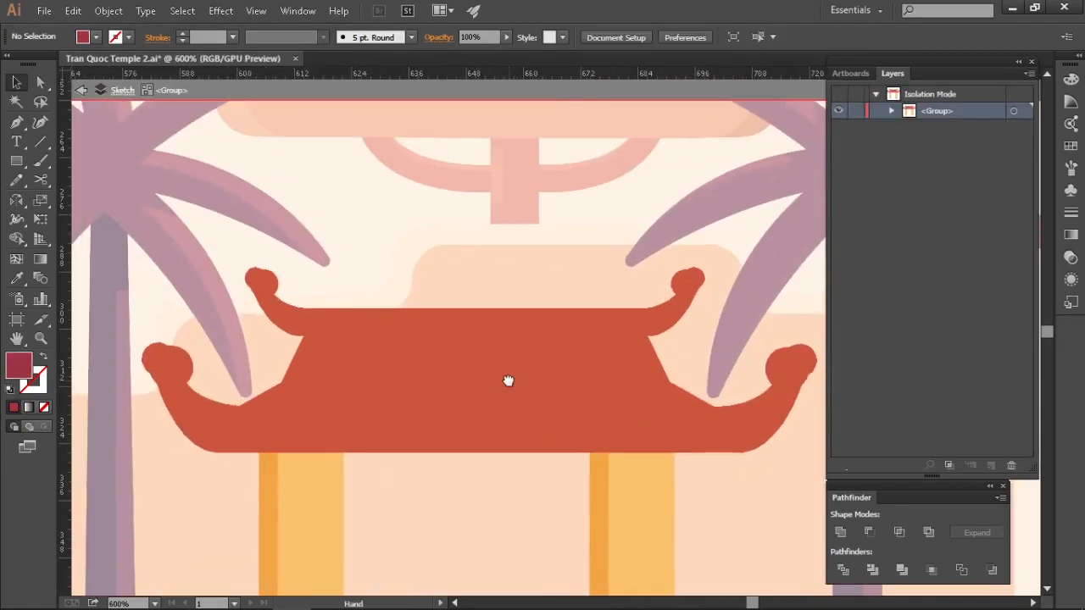
Draw a closed panel shape with the Pen tool over the roof's sloping middle, with an angled left side, and make it filled
{"action": "key", "text": "p"}
{"action": "key", "text": "shift+x"}
{"action": "left_click", "coordinate": [648, 336]}
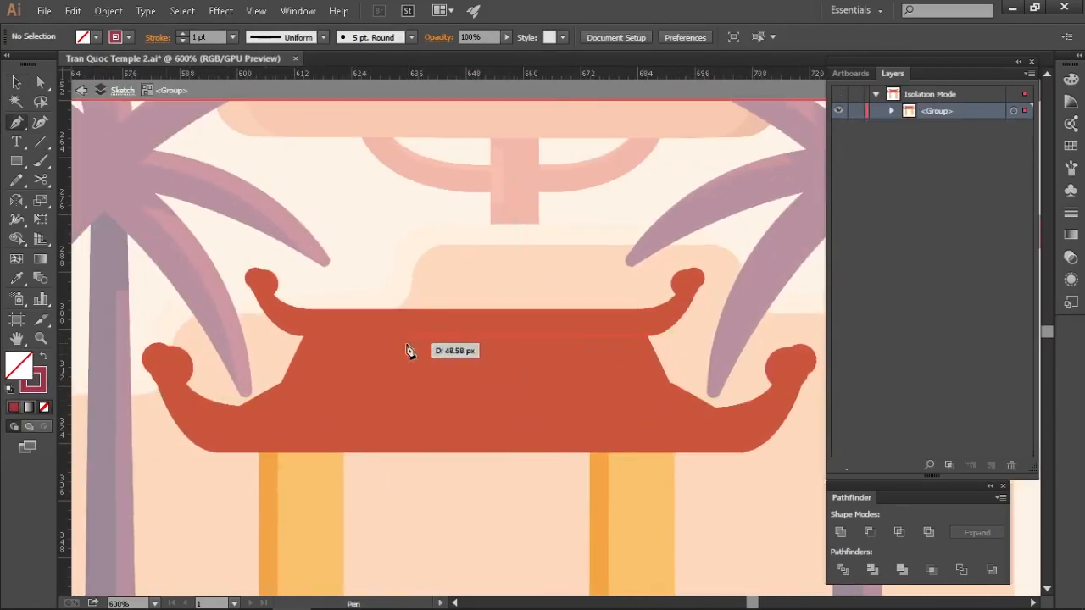
{"action": "left_click", "coordinate": [426, 337]}
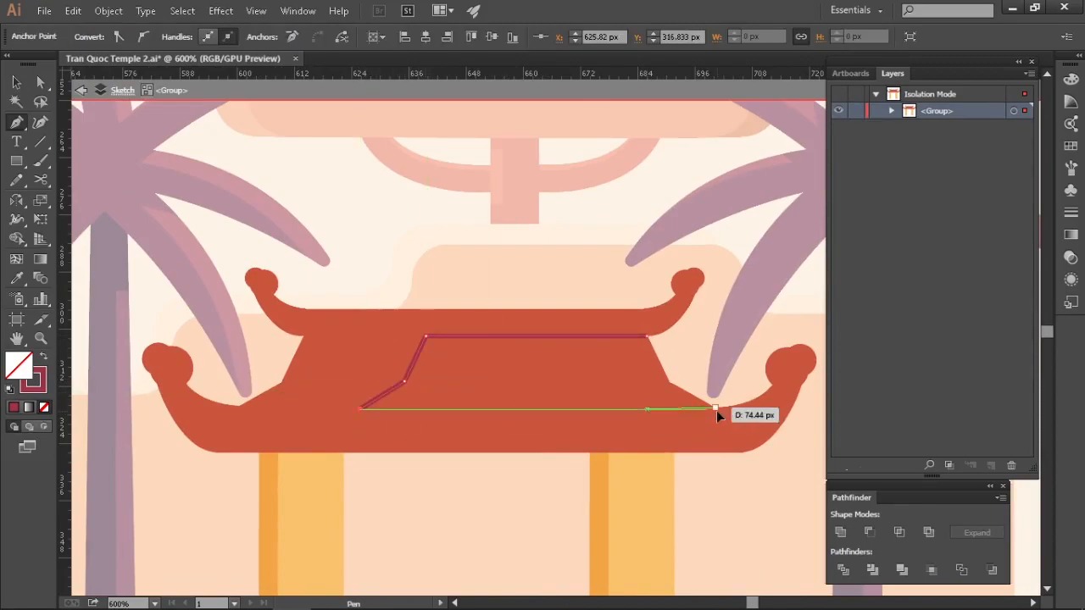
{"action": "key", "text": "shift+x"}
Draw a small dark red rectangle above the pavilion as a color sample and recolor the roof to match it
{"action": "left_click", "coordinate": [21, 164]}
{"action": "left_click_drag", "start_coordinate": [317, 174], "coordinate": [389, 225]}
{"action": "key", "text": "v"}
{"action": "left_click", "coordinate": [423, 321]}
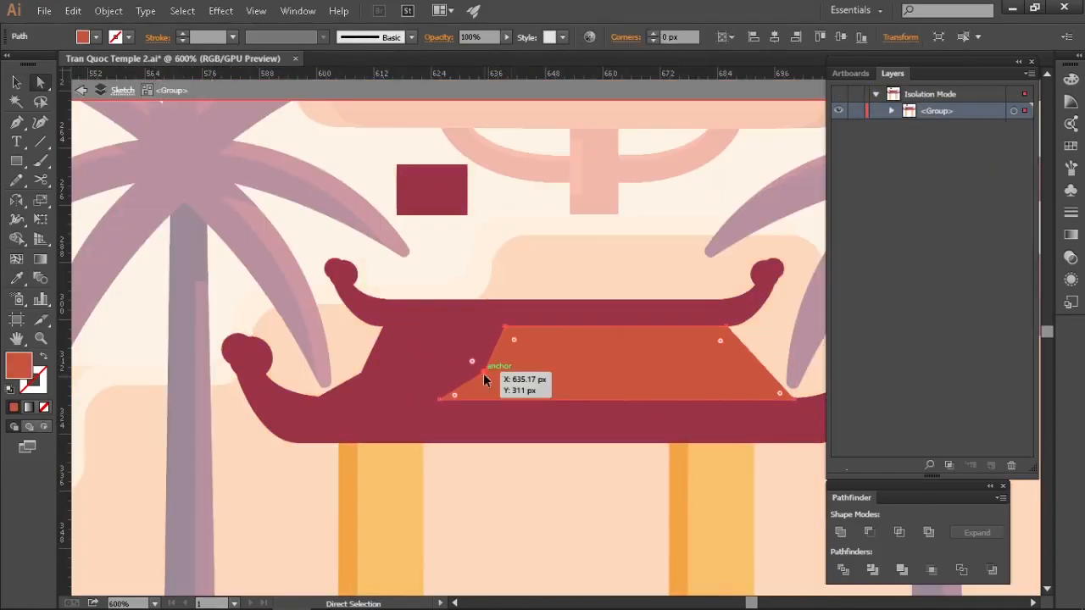
Move the bend point on the roof panel's left side slightly outward to the left
{"action": "left_click_drag", "start_coordinate": [483, 373], "coordinate": [463, 370]}
{"action": "key", "text": "ctrl+1"}
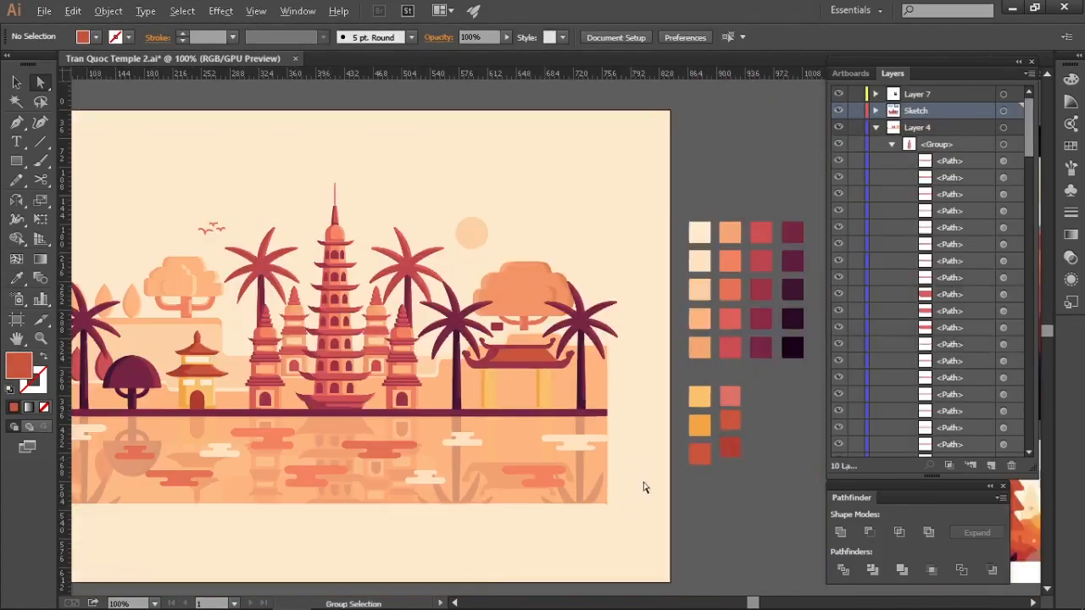
Recolor the pavilion roof with the brick-red swatch from the color palette
{"action": "scroll", "coordinate": [552, 369], "scroll_direction": "up", "scroll_amount": 3}
{"action": "scroll", "coordinate": [654, 389], "scroll_direction": "down", "scroll_amount": 3}
{"action": "scroll", "coordinate": [395, 386], "scroll_direction": "up", "scroll_amount": 3}
{"action": "scroll", "coordinate": [630, 407], "scroll_direction": "down", "scroll_amount": 1}
{"action": "left_click", "coordinate": [509, 416]}
{"action": "key", "text": "i"}
{"action": "key", "text": "v"}
{"action": "left_click", "coordinate": [596, 110]}
Create a horizontally mirrored copy of the roof's middle panel and delete the dark red sample rectangle above the roof
{"action": "scroll", "coordinate": [658, 436], "scroll_direction": "down", "scroll_amount": 2}
{"action": "scroll", "coordinate": [610, 375], "scroll_direction": "up", "scroll_amount": 4}
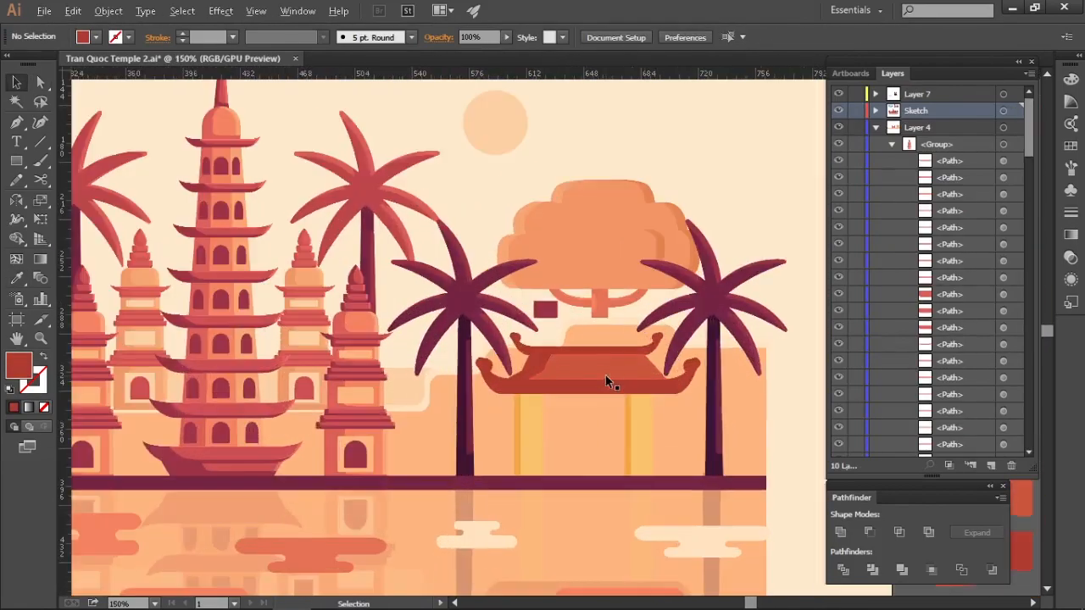
{"action": "scroll", "coordinate": [581, 356], "scroll_direction": "down", "scroll_amount": 1}
{"action": "left_click", "coordinate": [576, 363]}
{"action": "key", "text": "r"}
{"action": "left_click_drag", "start_coordinate": [322, 460], "coordinate": [321, 460]}
{"action": "key", "text": "v"}
{"action": "left_click", "coordinate": [582, 334]}
{"action": "left_click_drag", "start_coordinate": [542, 407], "coordinate": [487, 300]}
{"action": "key", "text": "Delete"}
Trim the mirrored roof panel shapes into one symmetrical panel with matching angled bends on both sides
{"action": "scroll", "coordinate": [413, 381], "scroll_direction": "up", "scroll_amount": 1}
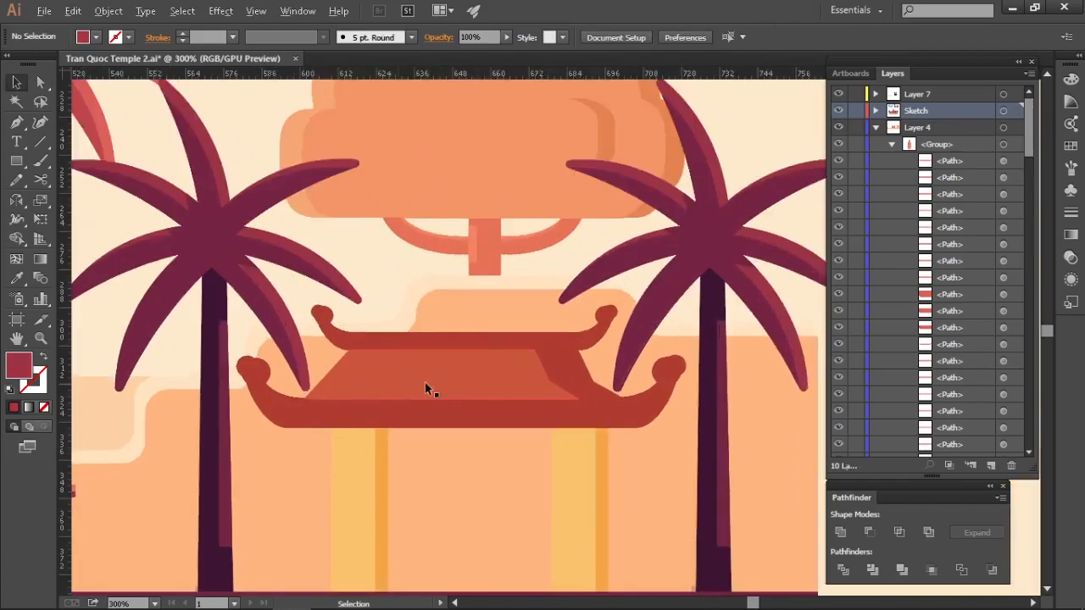
{"action": "scroll", "coordinate": [412, 381], "scroll_direction": "down", "scroll_amount": 3}
{"action": "left_click_drag", "start_coordinate": [593, 472], "coordinate": [661, 441]}
{"action": "scroll", "coordinate": [505, 331], "scroll_direction": "up", "scroll_amount": 3}
{"action": "left_click_drag", "start_coordinate": [491, 379], "coordinate": [498, 379]}
{"action": "key", "text": "ctrl+shift+a"}
{"action": "left_click", "coordinate": [505, 385]}
{"action": "scroll", "coordinate": [421, 220], "scroll_direction": "up", "scroll_amount": 3}
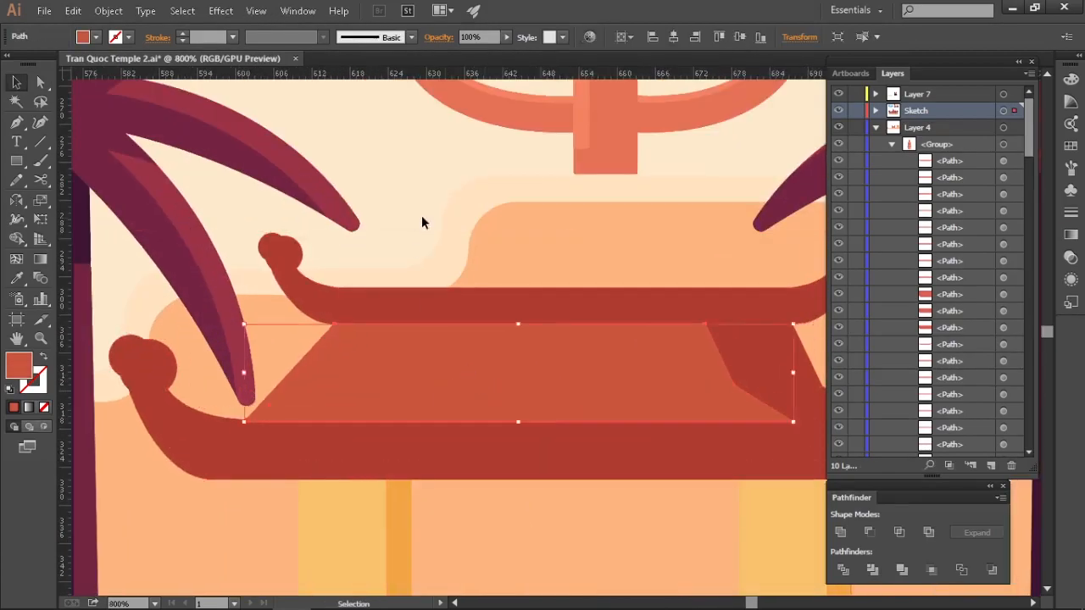
{"action": "double_click", "coordinate": [365, 318]}
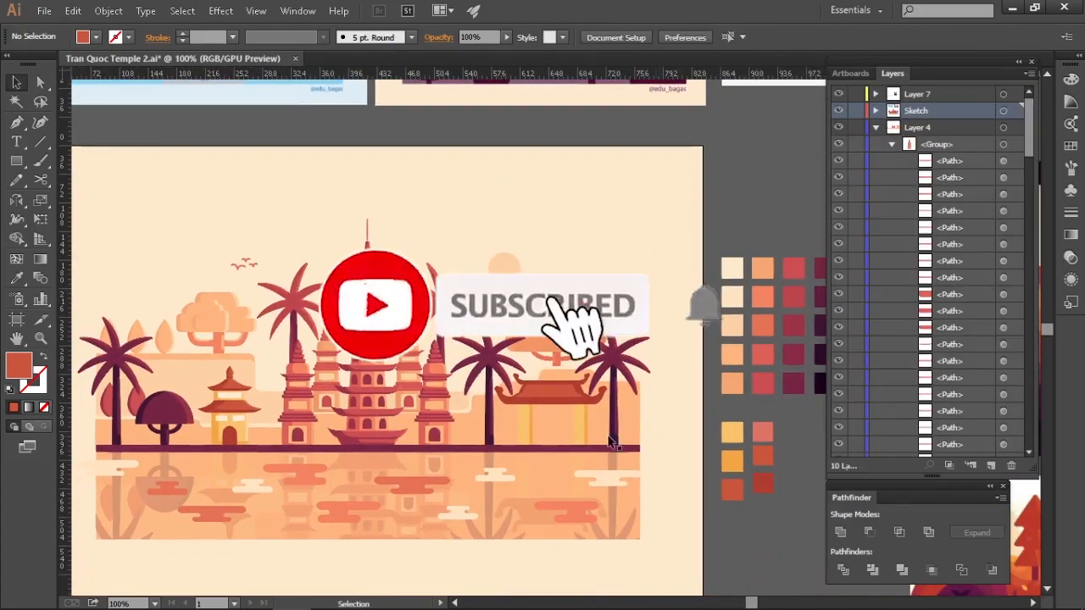
Draw a small pale yellow rectangle beside the pavilion's left pillar as a highlight color sample
{"action": "scroll", "coordinate": [551, 430], "scroll_direction": "up", "scroll_amount": 2}
{"action": "scroll", "coordinate": [449, 442], "scroll_direction": "down", "scroll_amount": 1}
{"action": "left_click_drag", "start_coordinate": [440, 445], "coordinate": [551, 442]}
{"action": "scroll", "coordinate": [195, 424], "scroll_direction": "up", "scroll_amount": 3}
{"action": "scroll", "coordinate": [228, 405], "scroll_direction": "up", "scroll_amount": 2}
{"action": "key", "text": "a"}
{"action": "left_click", "coordinate": [170, 394]}
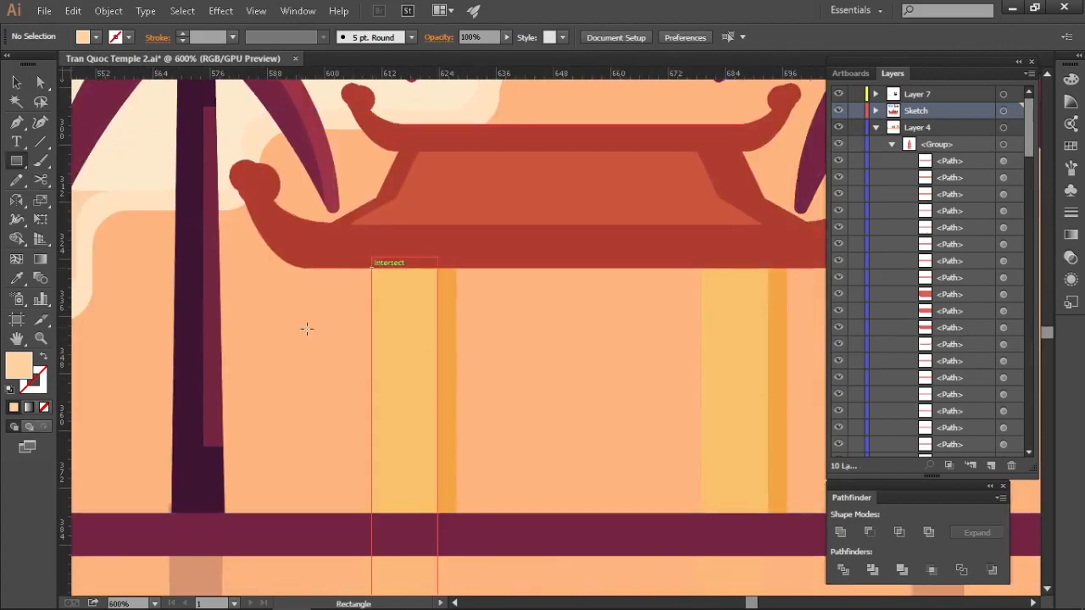
{"action": "left_click_drag", "start_coordinate": [269, 331], "coordinate": [301, 376]}
Cut the pale sample rectangle, isolate the pavilion's group and paste the rectangle in front inside it
{"action": "key", "text": "v"}
{"action": "left_click", "coordinate": [394, 354]}
{"action": "left_click", "coordinate": [285, 355]}
{"action": "key", "text": "ctrl+x"}
{"action": "double_click", "coordinate": [394, 354]}
{"action": "key", "text": "ctrl+f"}
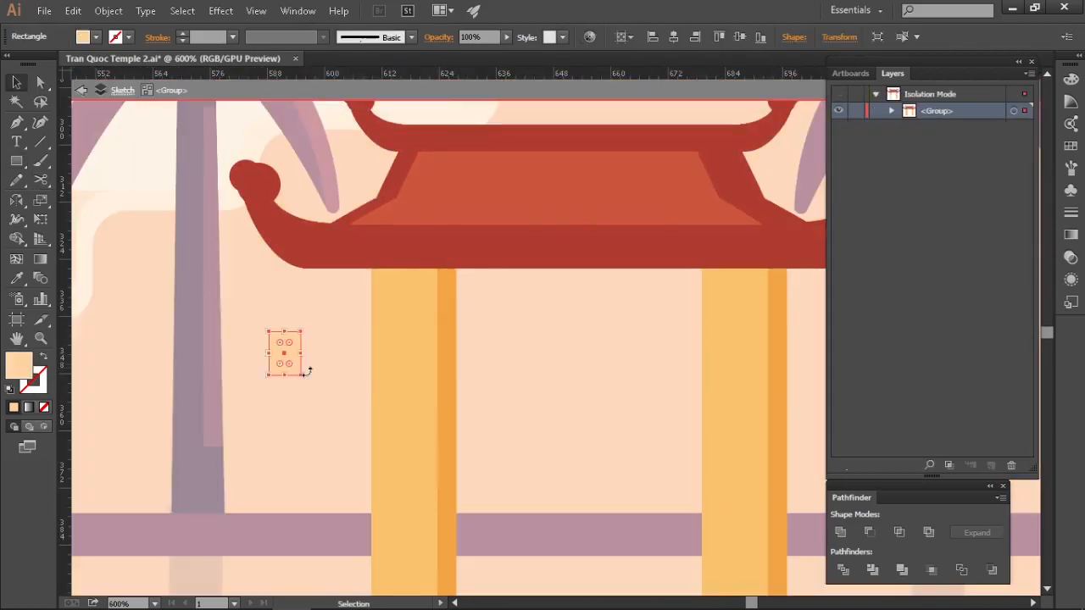
Duplicate the light faces of both pillars slightly to the right and split off narrow left strips with the Shape Builder
{"action": "left_click_drag", "start_coordinate": [401, 378], "coordinate": [415, 378]}
{"action": "left_click", "coordinate": [378, 368], "text": "shift"}
{"action": "key", "text": "shift+m"}
{"action": "left_click", "coordinate": [445, 367]}
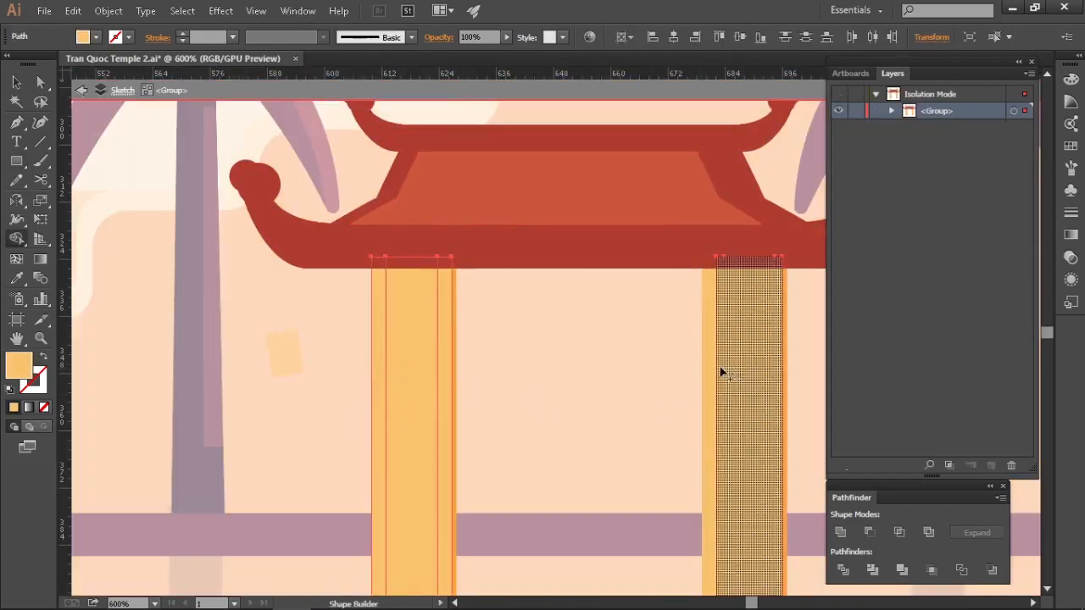
Recolor the narrow left strips of both pillars to match the pale sample, delete the sample and leave the group
{"action": "key", "text": "v"}
{"action": "left_click", "coordinate": [449, 360]}
{"action": "left_click", "coordinate": [292, 363]}
{"action": "key", "text": "v"}
{"action": "left_click_drag", "start_coordinate": [709, 381], "coordinate": [607, 360]}
{"action": "left_click", "coordinate": [607, 359]}
{"action": "left_click", "coordinate": [676, 348]}
{"action": "key", "text": "v"}
{"action": "left_click", "coordinate": [676, 347]}
{"action": "left_click", "coordinate": [188, 332]}
{"action": "key", "text": "v"}
{"action": "double_click", "coordinate": [190, 330]}
Draw a small salmon sample rectangle above the roof and place it inside the isolated pavilion group
{"action": "key", "text": "ctrl+minus"}
{"action": "key", "text": "ctrl+minus"}
{"action": "key", "text": "ctrl+minus"}
{"action": "left_click_drag", "start_coordinate": [476, 303], "coordinate": [646, 335]}
{"action": "left_click_drag", "start_coordinate": [115, 379], "coordinate": [404, 404]}
{"action": "left_click_drag", "start_coordinate": [352, 355], "coordinate": [392, 389]}
{"action": "left_click", "coordinate": [396, 394]}
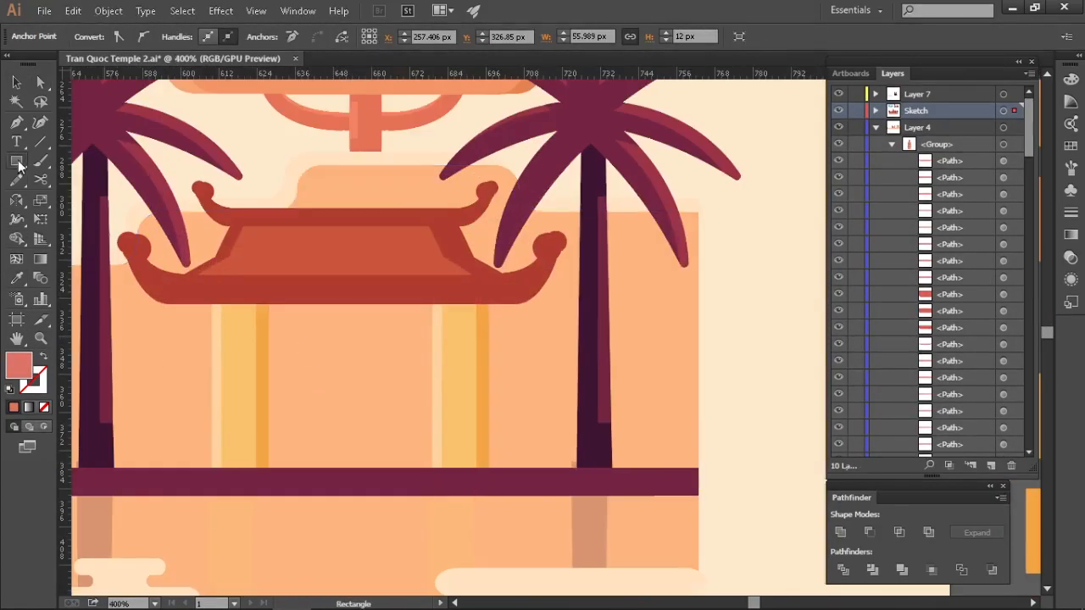
{"action": "key", "text": "v"}
{"action": "left_click", "coordinate": [291, 250]}
{"action": "double_click", "coordinate": [290, 250]}
{"action": "key", "text": "ctrl+plus"}
{"action": "key", "text": "ctrl+plus"}
Use a slightly offset copy of the roof's middle panel to cut a narrow highlight strip along the panel's edge
{"action": "left_click_drag", "start_coordinate": [378, 343], "coordinate": [373, 339]}
{"action": "left_click_drag", "start_coordinate": [247, 552], "coordinate": [489, 88]}
{"action": "left_click_drag", "start_coordinate": [571, 151], "coordinate": [522, 264]}
{"action": "left_click_drag", "start_coordinate": [416, 371], "coordinate": [416, 368]}
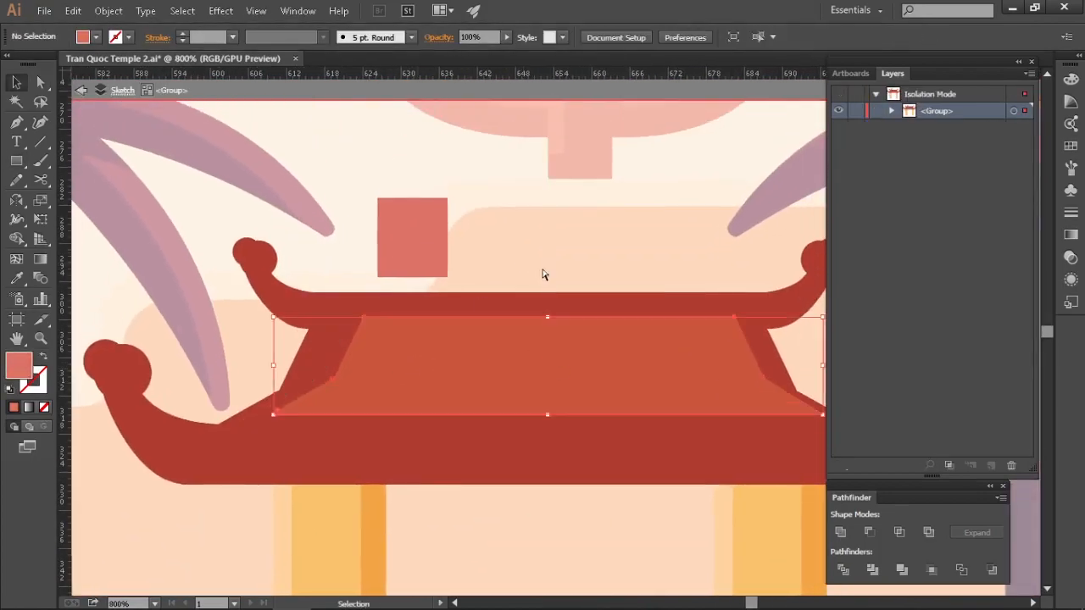
{"action": "key", "text": "ctrl+z"}
{"action": "left_click_drag", "start_coordinate": [783, 378], "coordinate": [800, 378]}
{"action": "key", "text": "ctrl+shift+a"}
{"action": "left_click_drag", "start_coordinate": [510, 380], "coordinate": [498, 364]}
{"action": "scroll", "coordinate": [342, 368], "scroll_direction": "up", "scroll_amount": 1}
{"action": "key", "text": "v"}
{"action": "left_click", "coordinate": [364, 272]}
{"action": "key", "text": "Delete"}
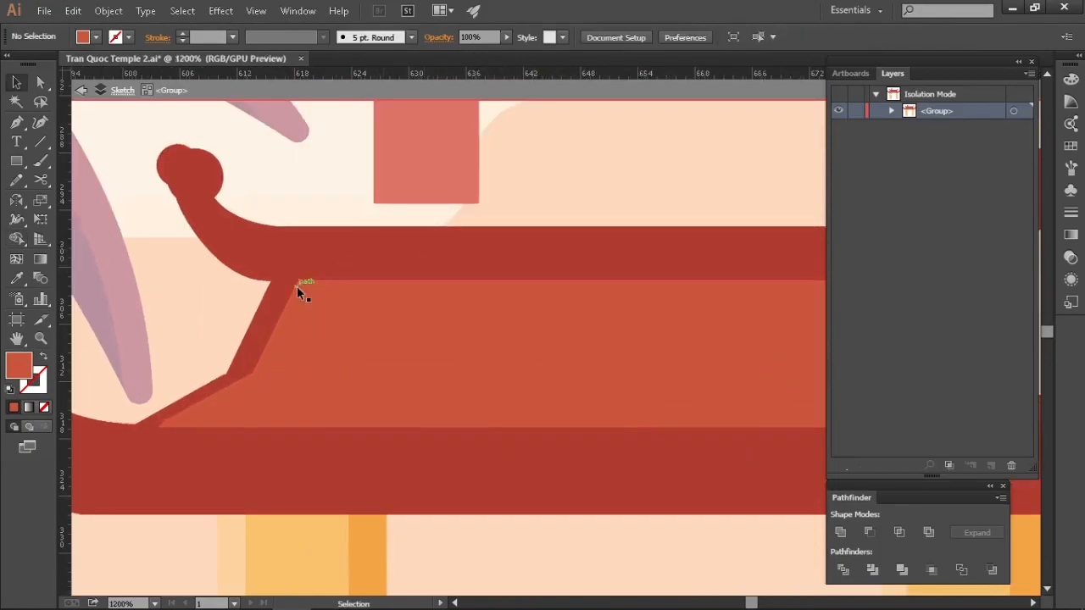
Recolor the roof panel's highlight strip to match the salmon sample and delete the sample rectangle
{"action": "left_click", "coordinate": [299, 293]}
{"action": "key", "text": "i"}
{"action": "left_click", "coordinate": [447, 176]}
{"action": "key", "text": "Delete"}
Leave the pavilion's group, show the whole illustration at 100% and save the document
{"action": "scroll", "coordinate": [605, 318], "scroll_direction": "down", "scroll_amount": 6}
{"action": "key", "text": "ctrl+1"}
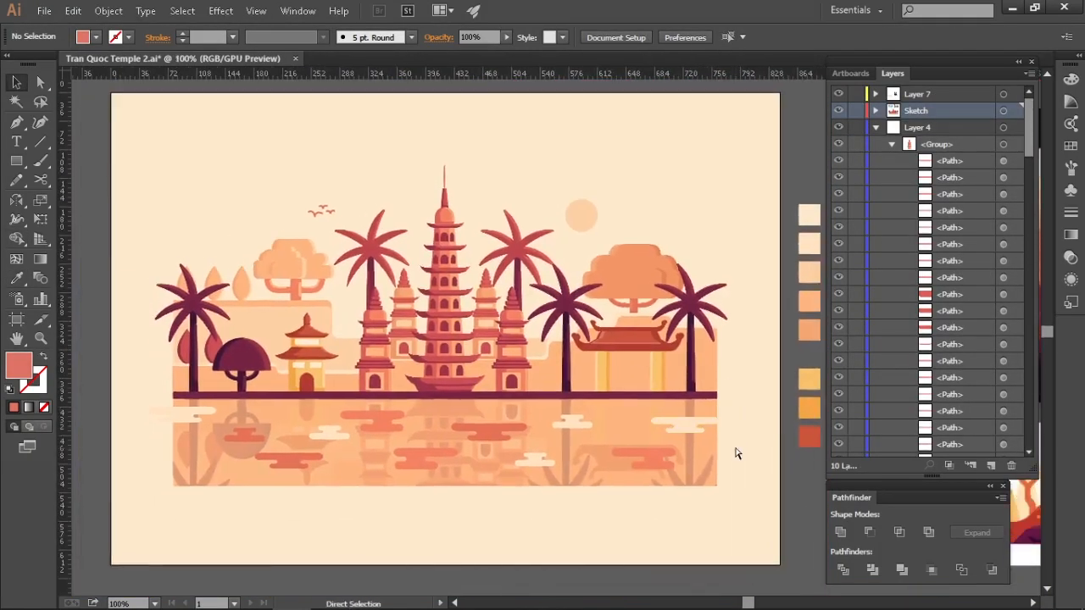
{"action": "scroll", "coordinate": [734, 453], "scroll_direction": "up", "scroll_amount": 1}
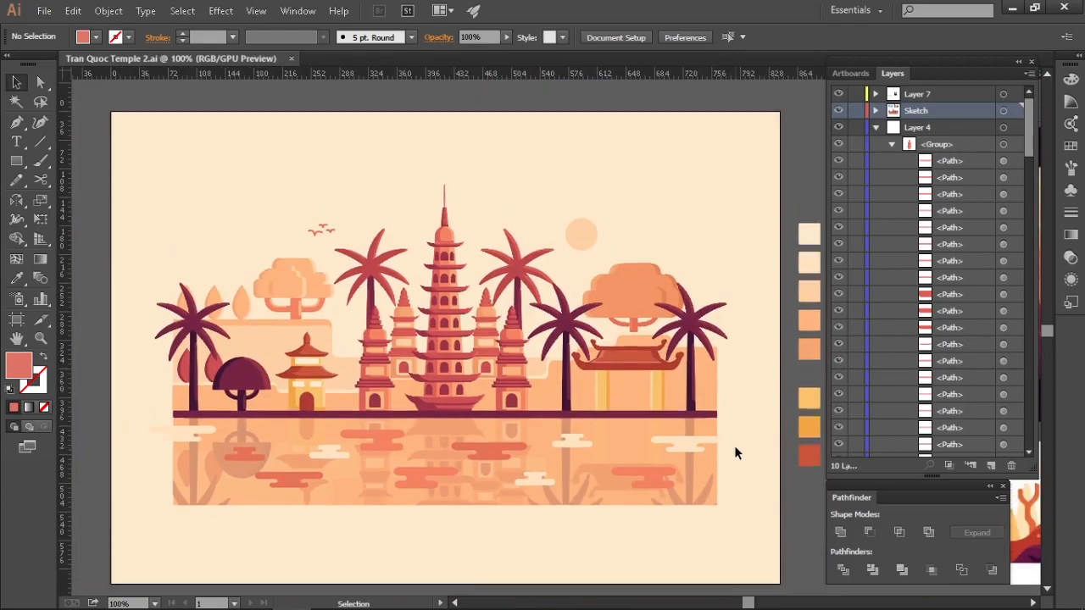